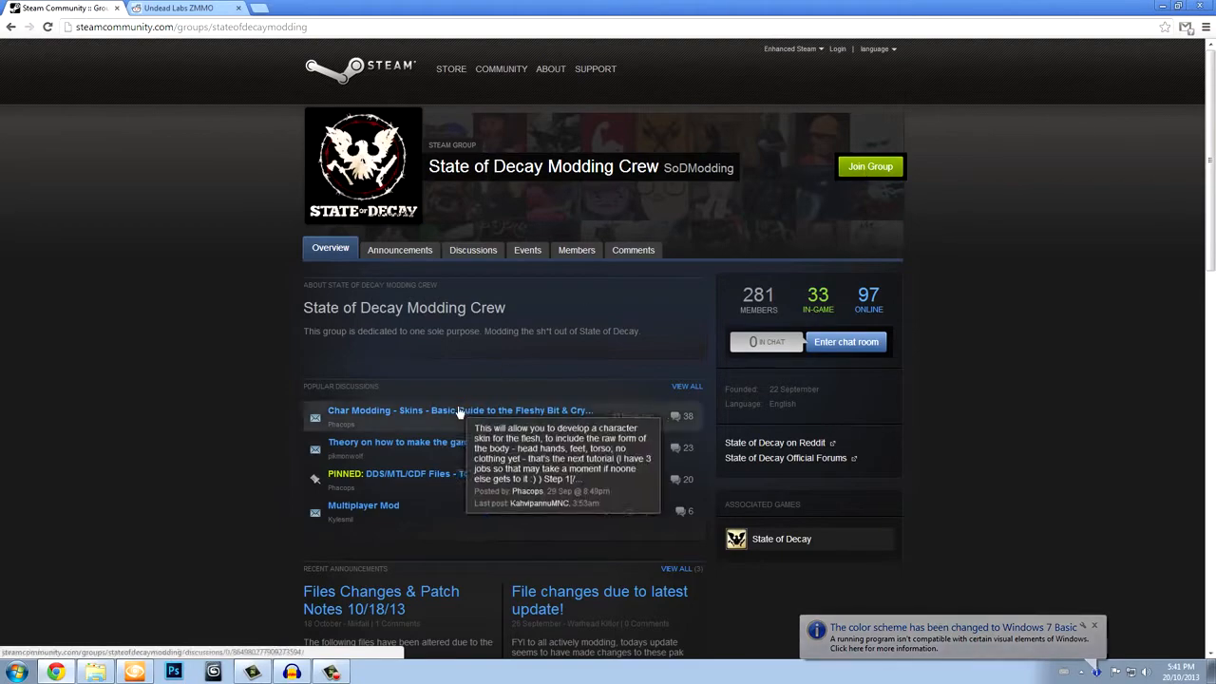
Open the Files Changes & Patch Notes 10/18/13 announcement of the modding group and read its list of altered files.
scroll(326, 409, down, 3)
scroll(288, 393, down, 2)
scroll(288, 393, up, 5)
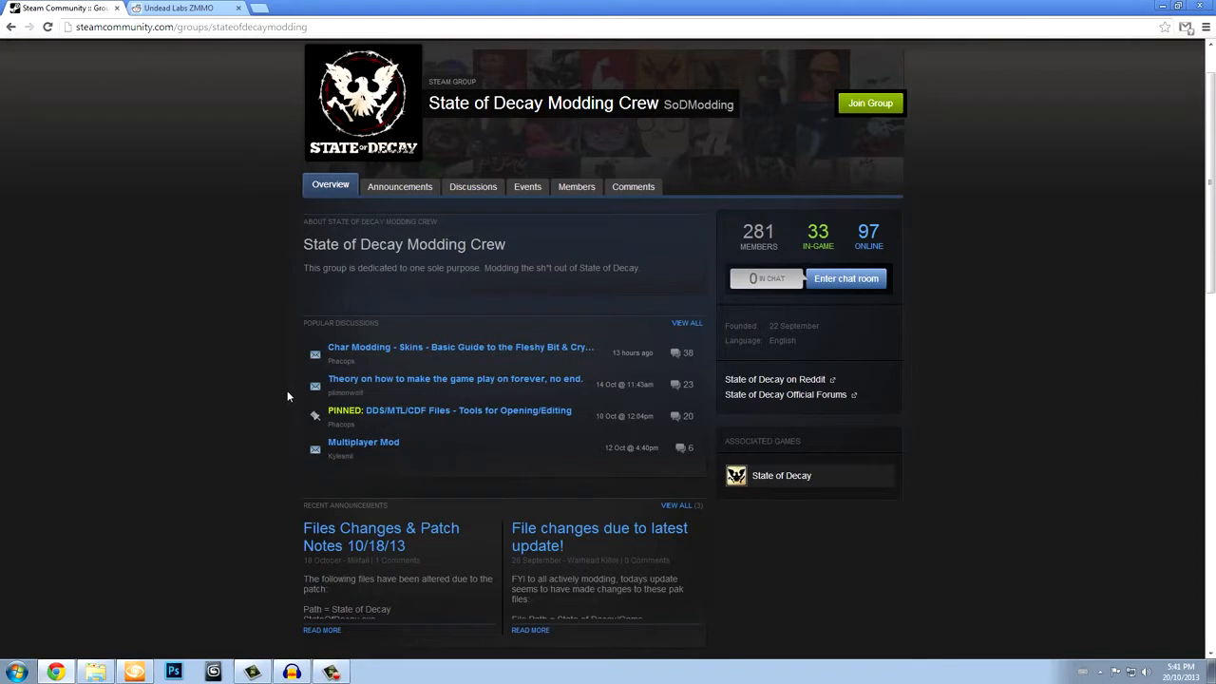
click(380, 549)
drag(305, 399, 419, 577)
click(419, 578)
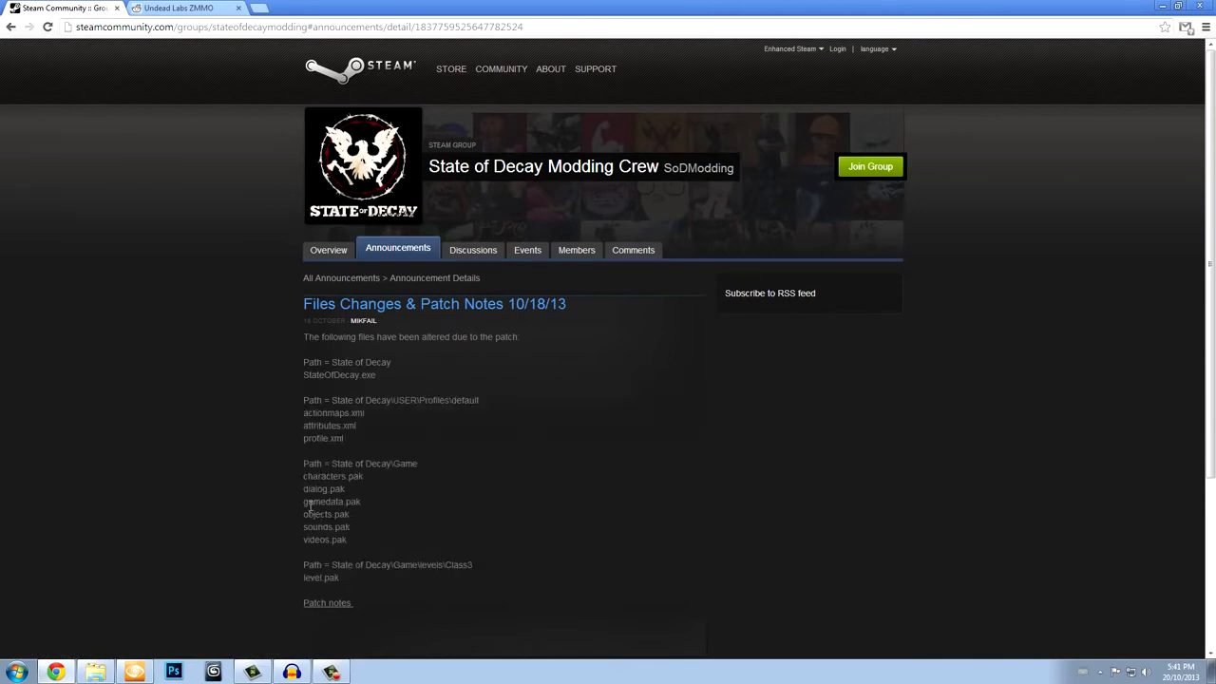
scroll(310, 508, down, 3)
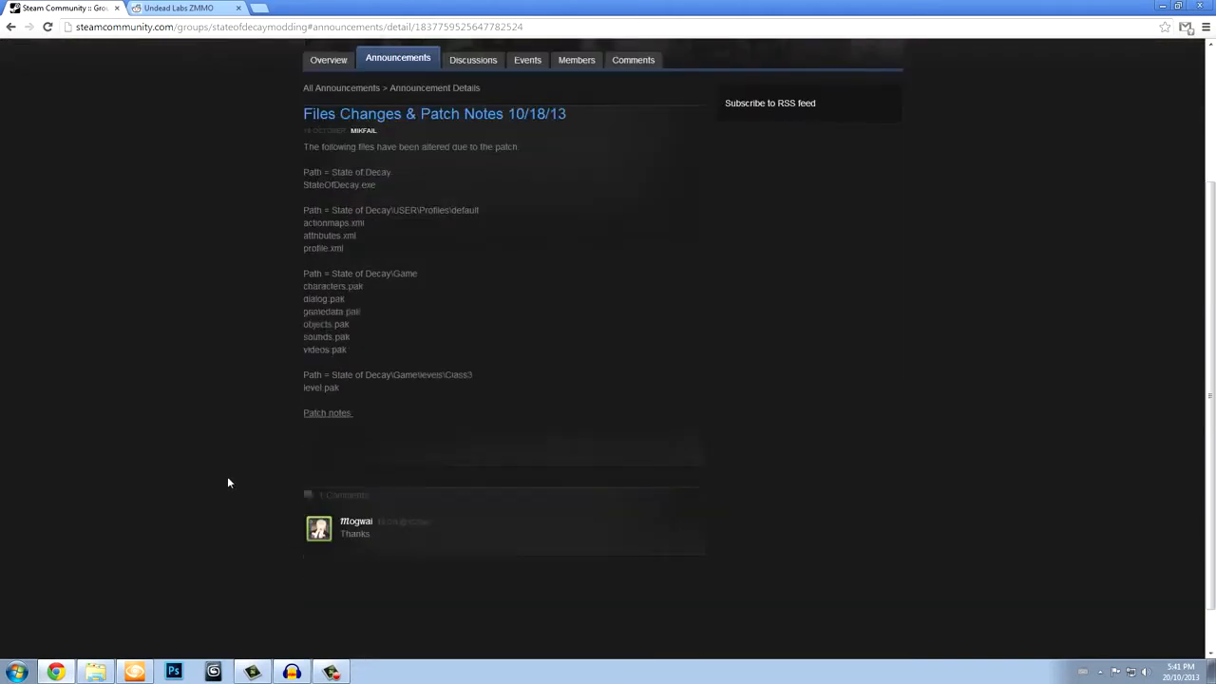
scroll(228, 481, up, 3)
Go back to the group overview, glance at the CryENGINE Sandbox editor, and return to the Chrome browser.
click(10, 27)
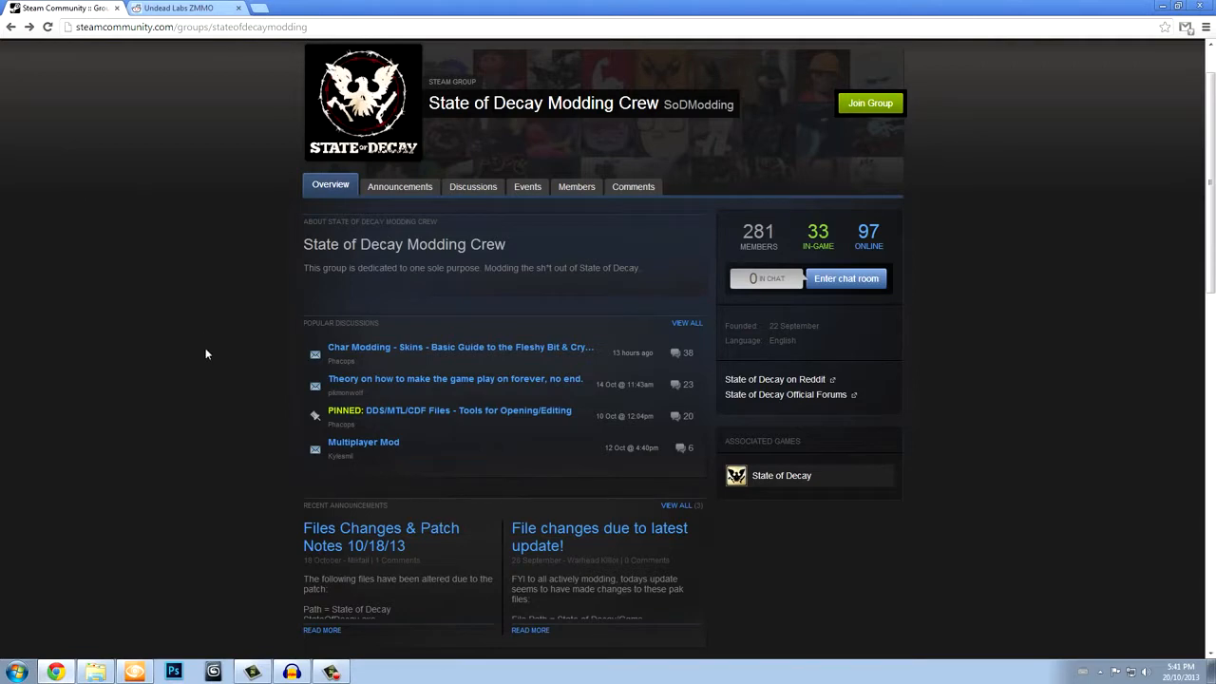
scroll(208, 378, down, 3)
scroll(209, 384, up, 2)
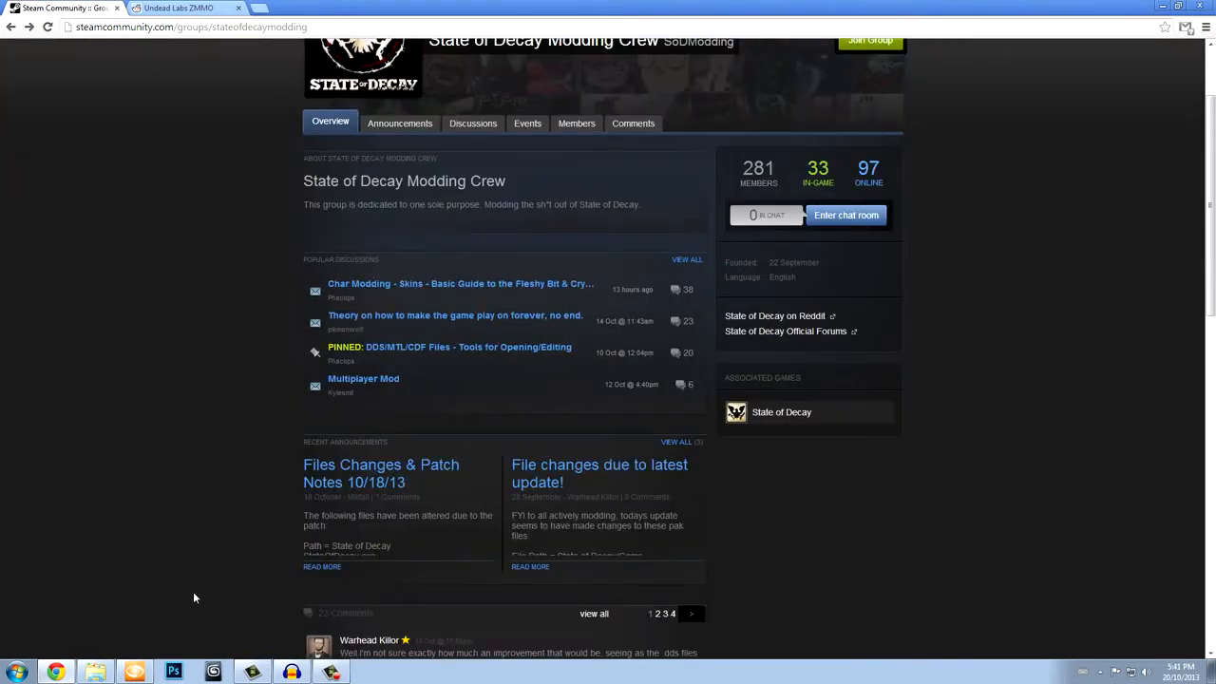
click(134, 672)
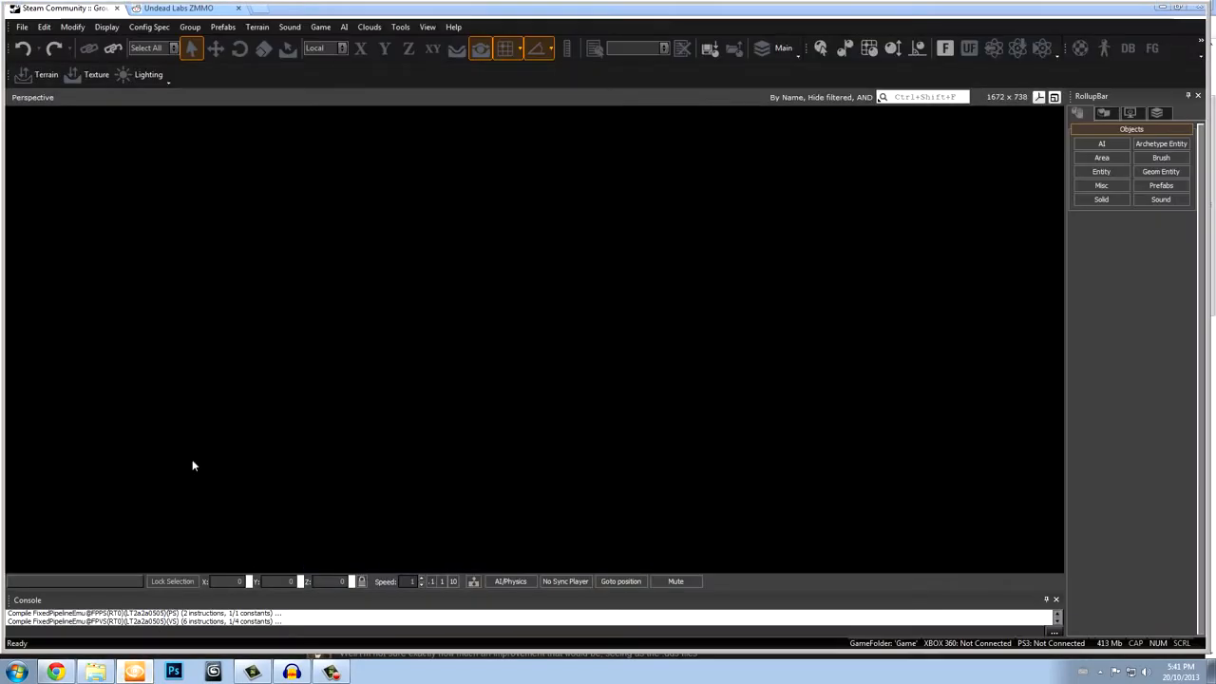
click(56, 672)
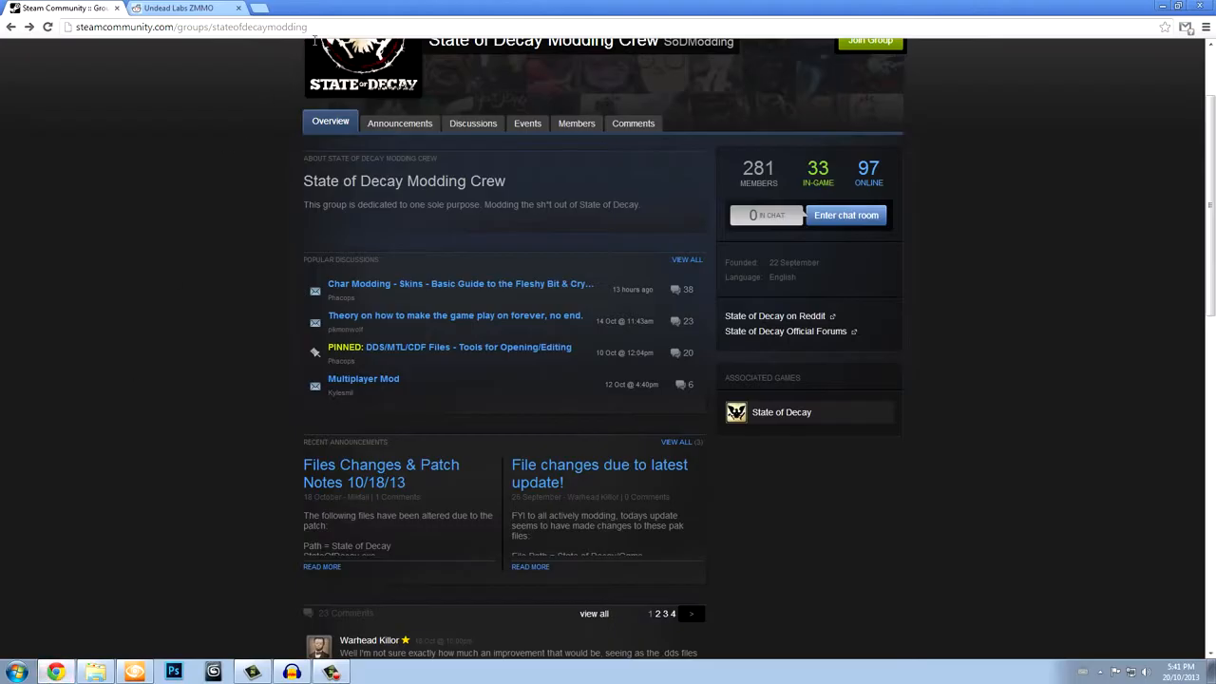
Open crydev.net in a new browser tab.
click(260, 7)
text(dc)
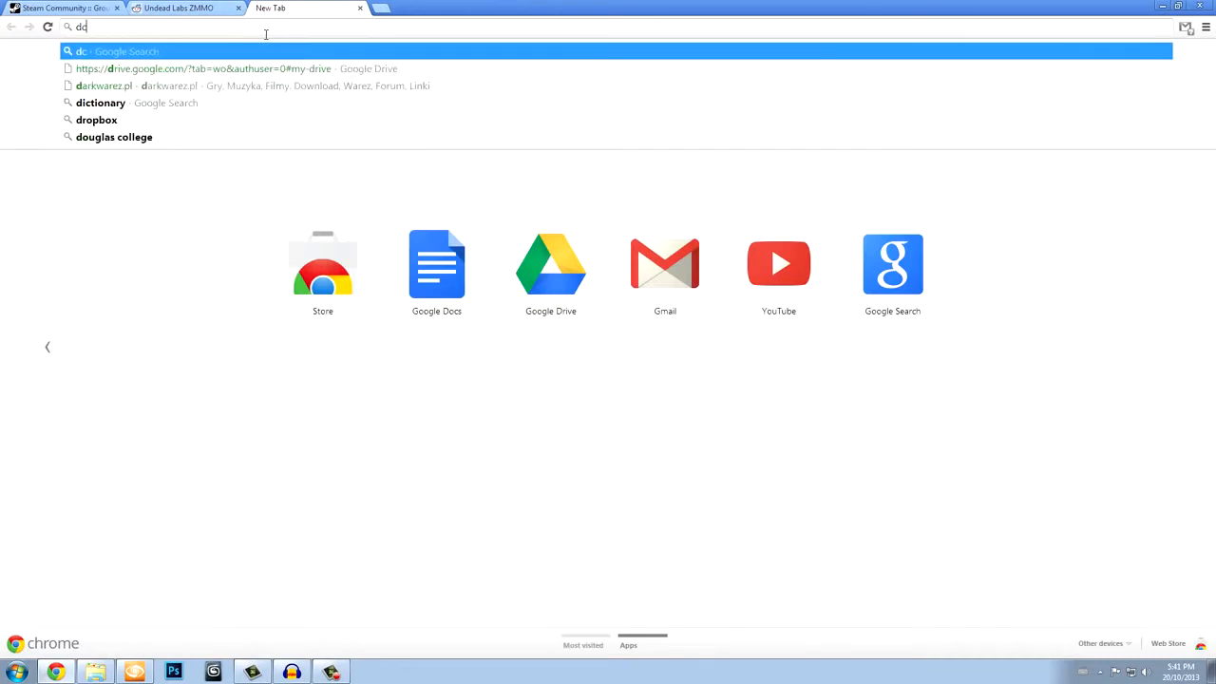
key(BackSpace)
key(BackSpace)
text(crydev.net)
key(Return)
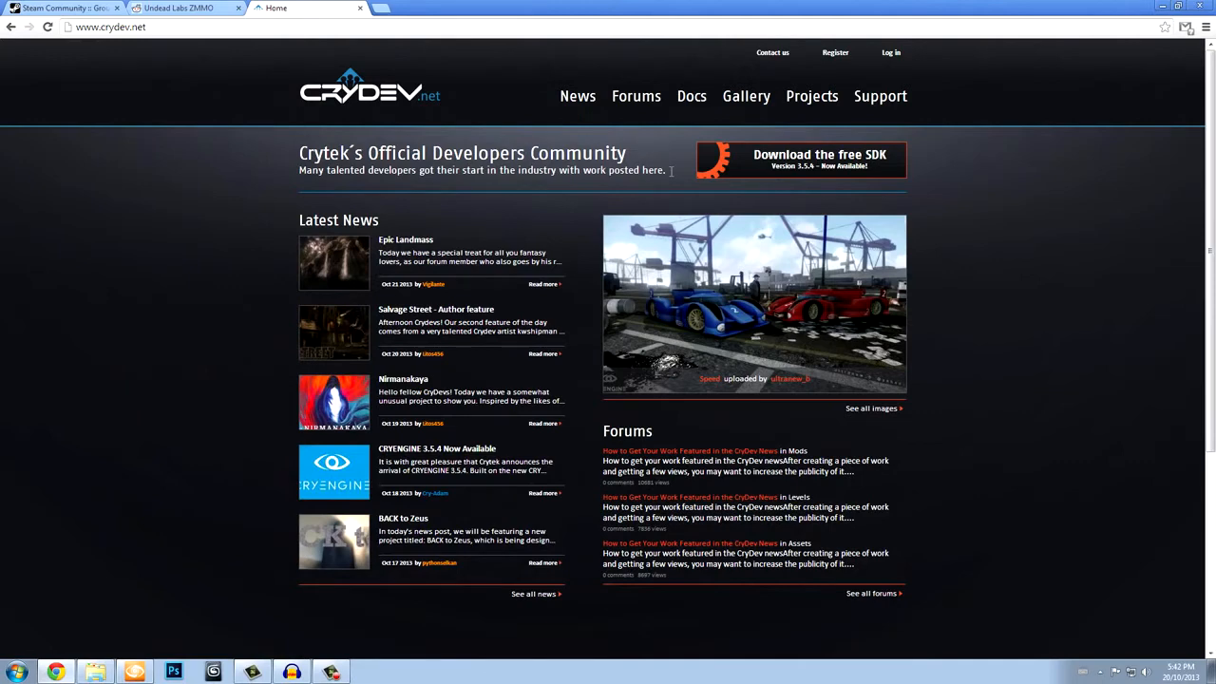
Open the free SDK download page and examine its download option, system requirements and previous builds such as 3.3.9 (3410).
click(767, 161)
scroll(291, 317, down, 2)
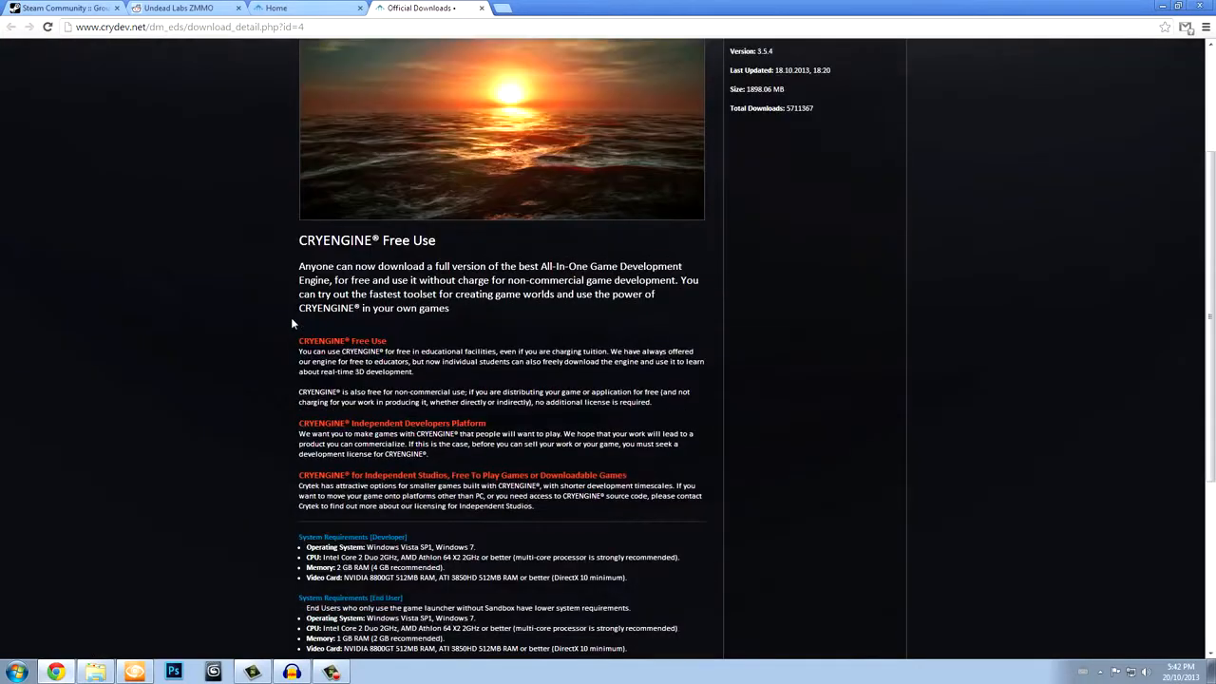
scroll(291, 317, down, 3)
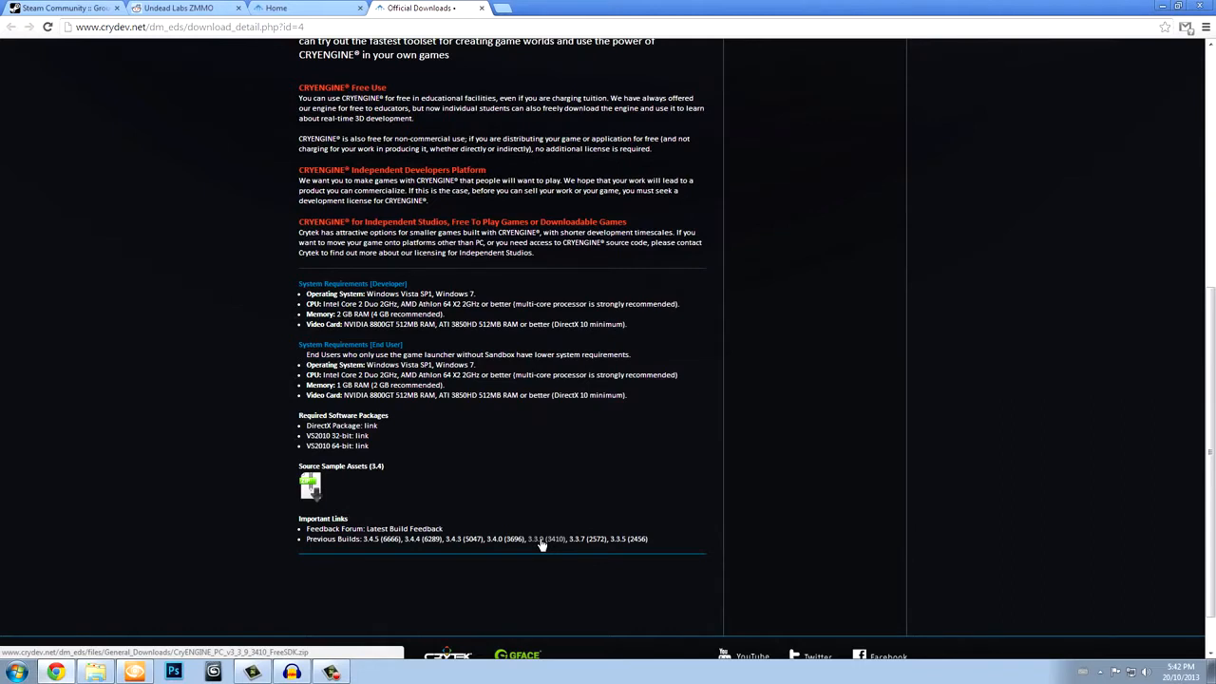
scroll(576, 489, up, 1)
scroll(535, 516, down, 1)
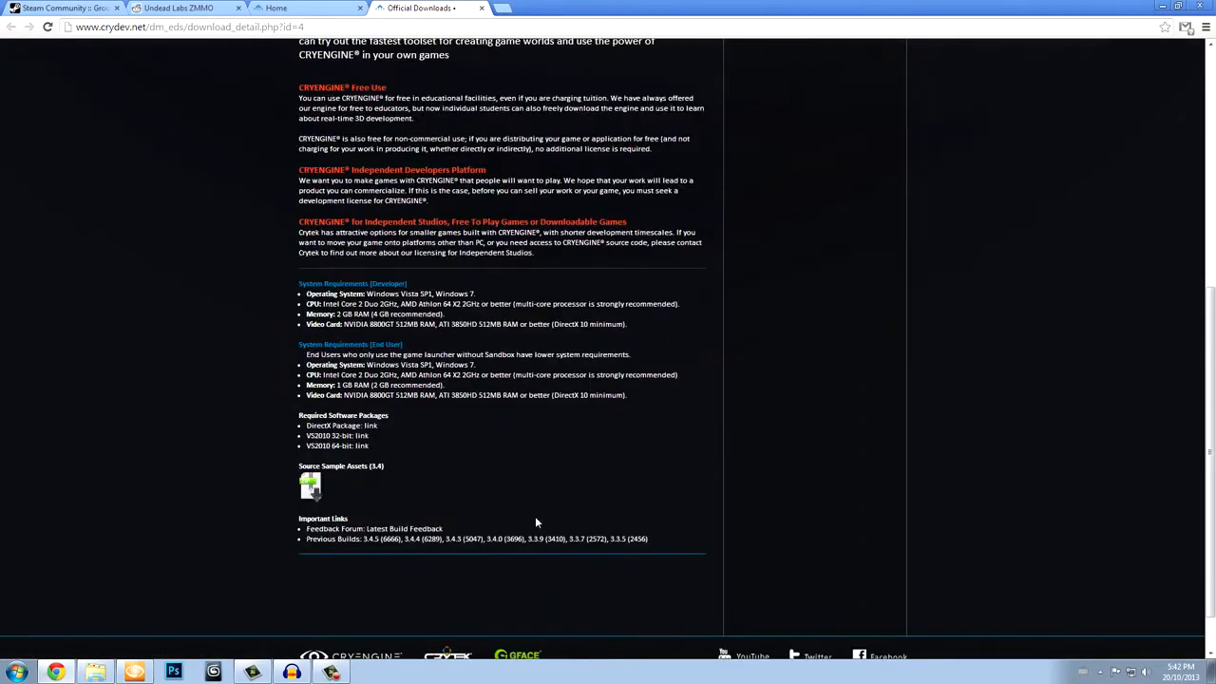
scroll(366, 372, up, 5)
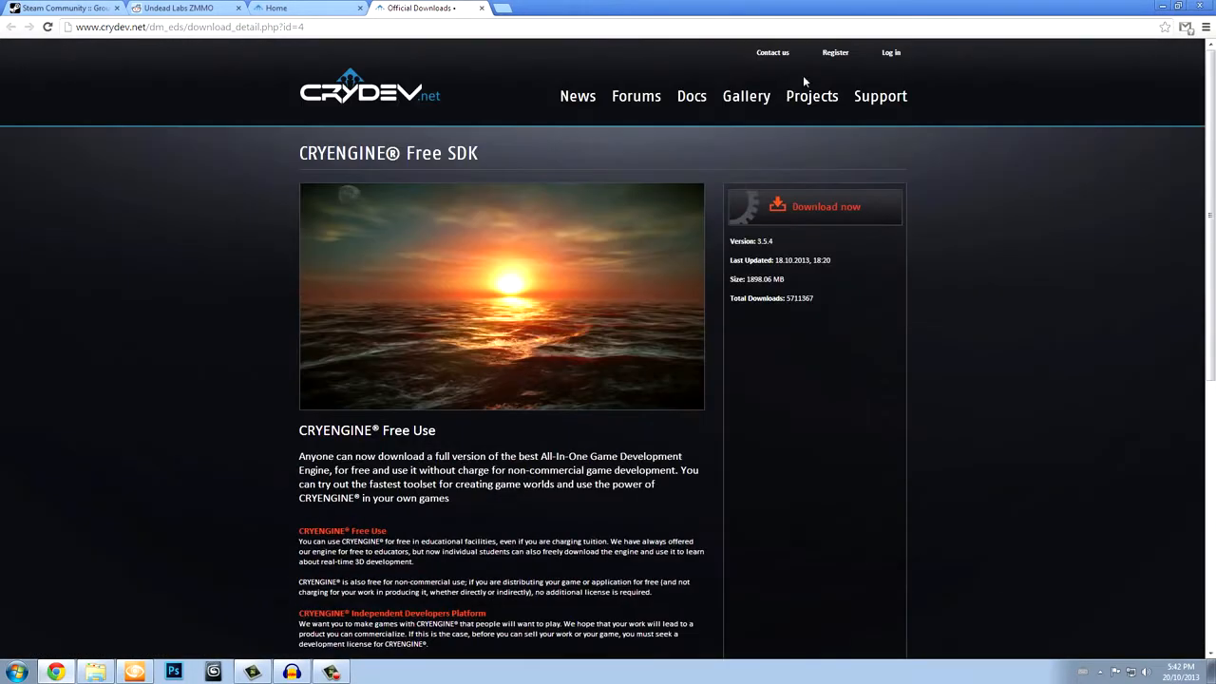
scroll(291, 298, down, 2)
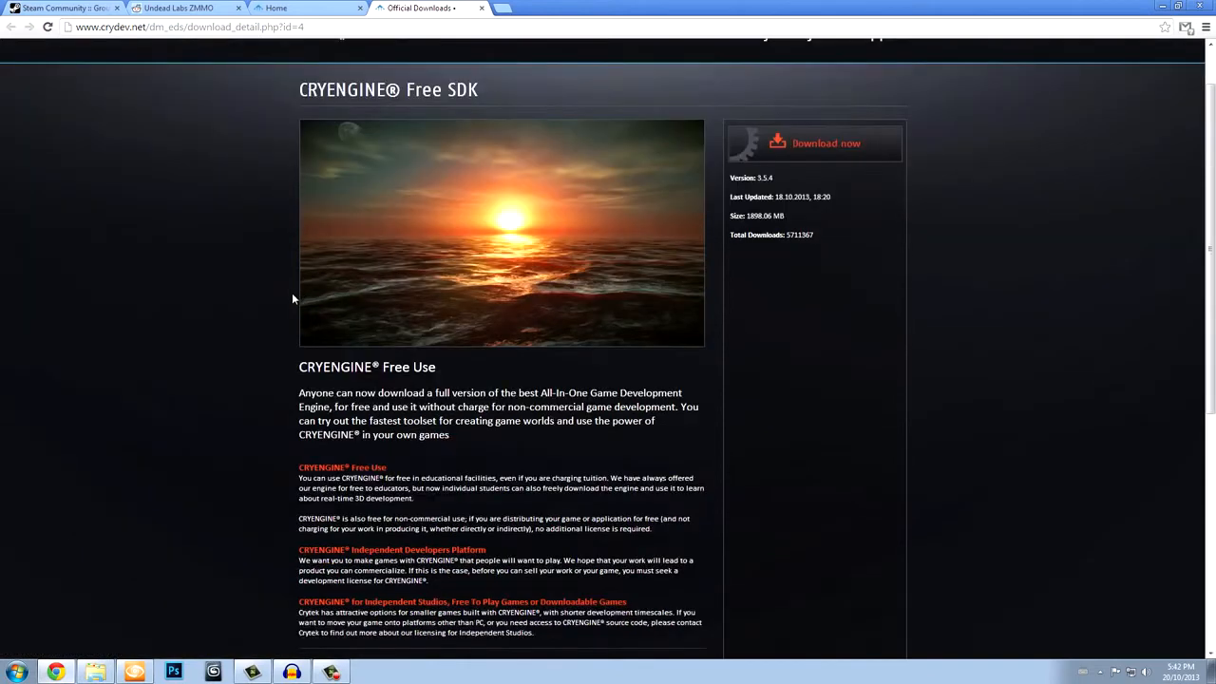
scroll(282, 462, up, 2)
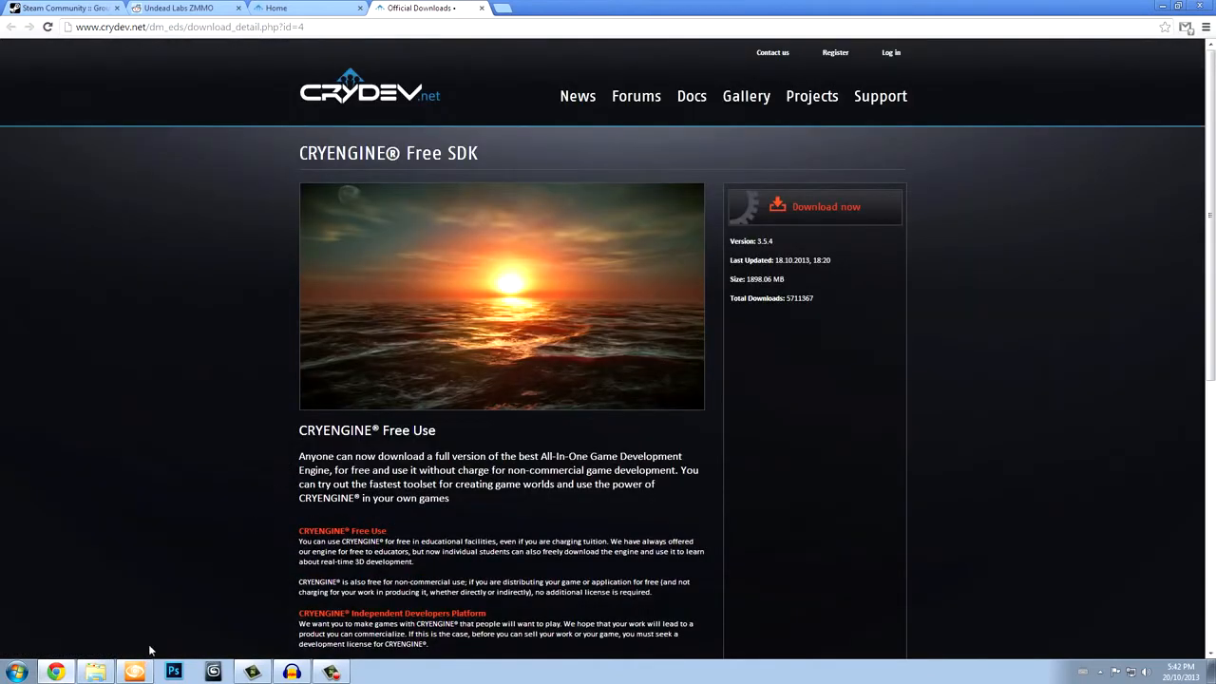
Switch to Windows Explorer, locate the CryENGINE_PC_v3_3_9_3410_FreeSDK archive in Documents, and open the Game folder inside StateofDecayModSDK.
click(99, 672)
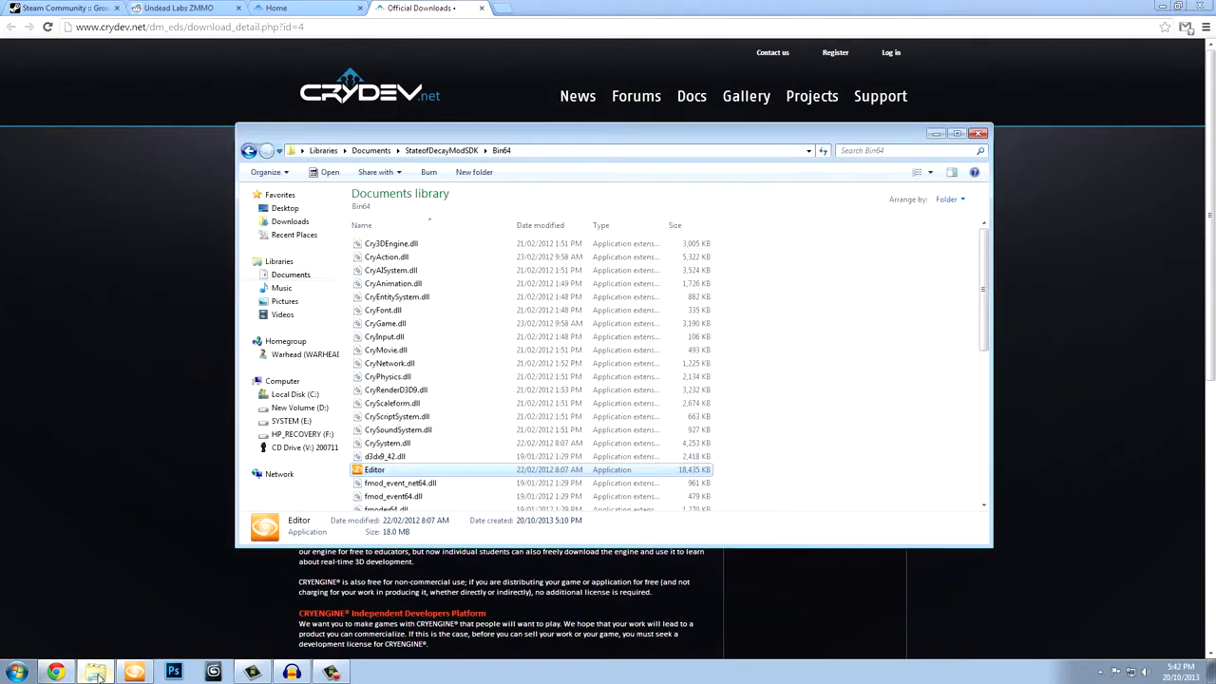
click(450, 149)
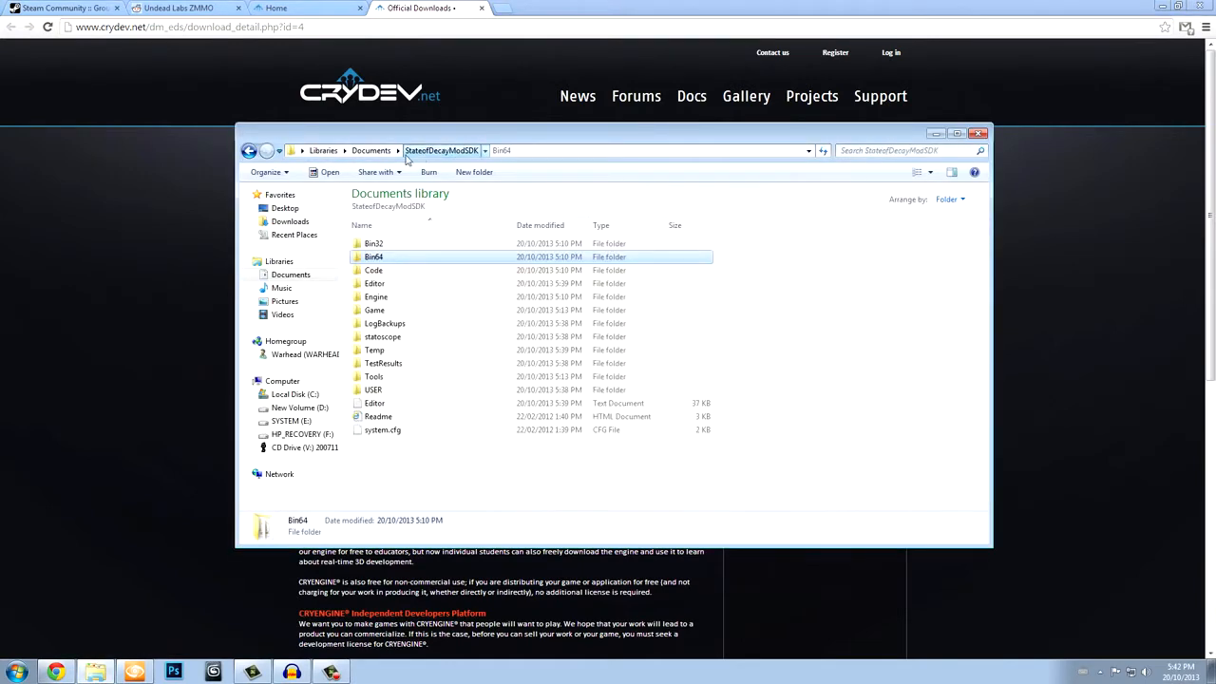
click(371, 150)
click(424, 286)
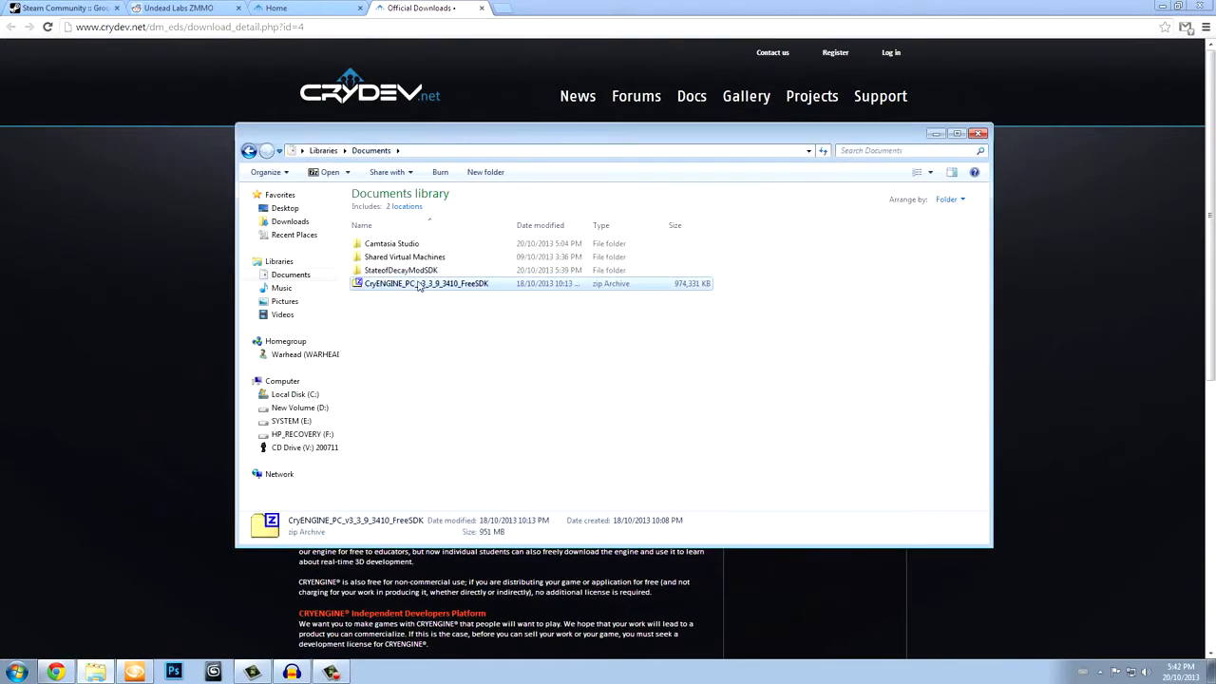
double_click(426, 272)
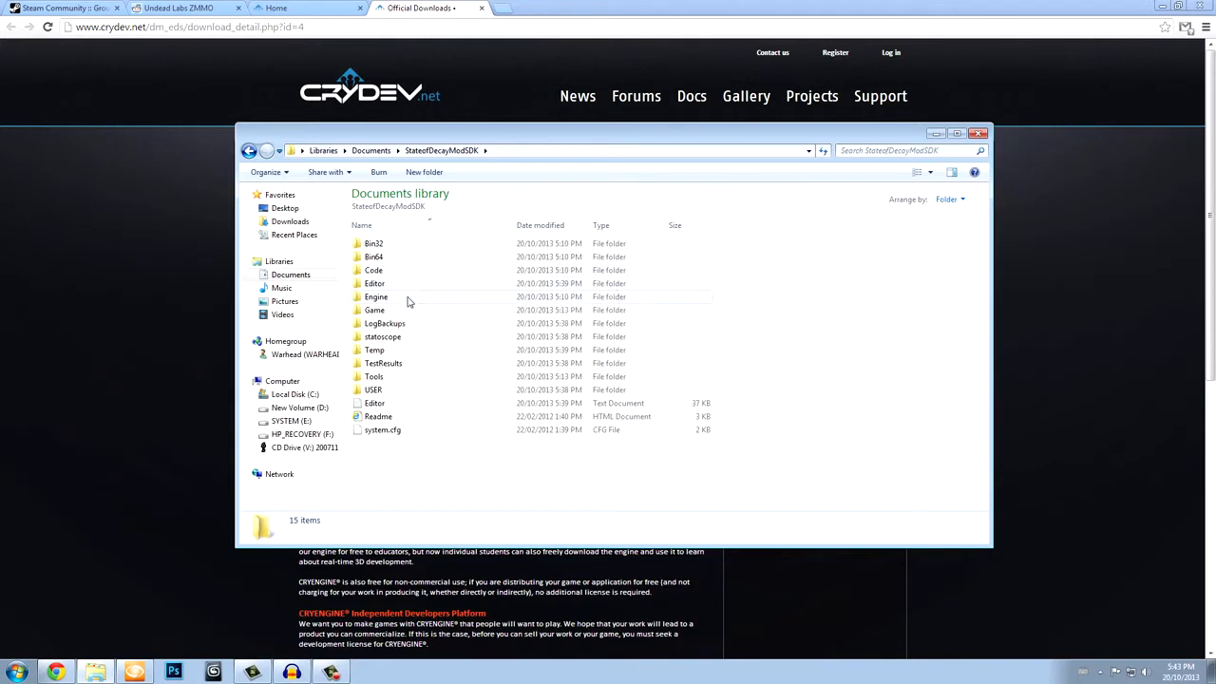
mouse_move(409, 301)
double_click(375, 310)
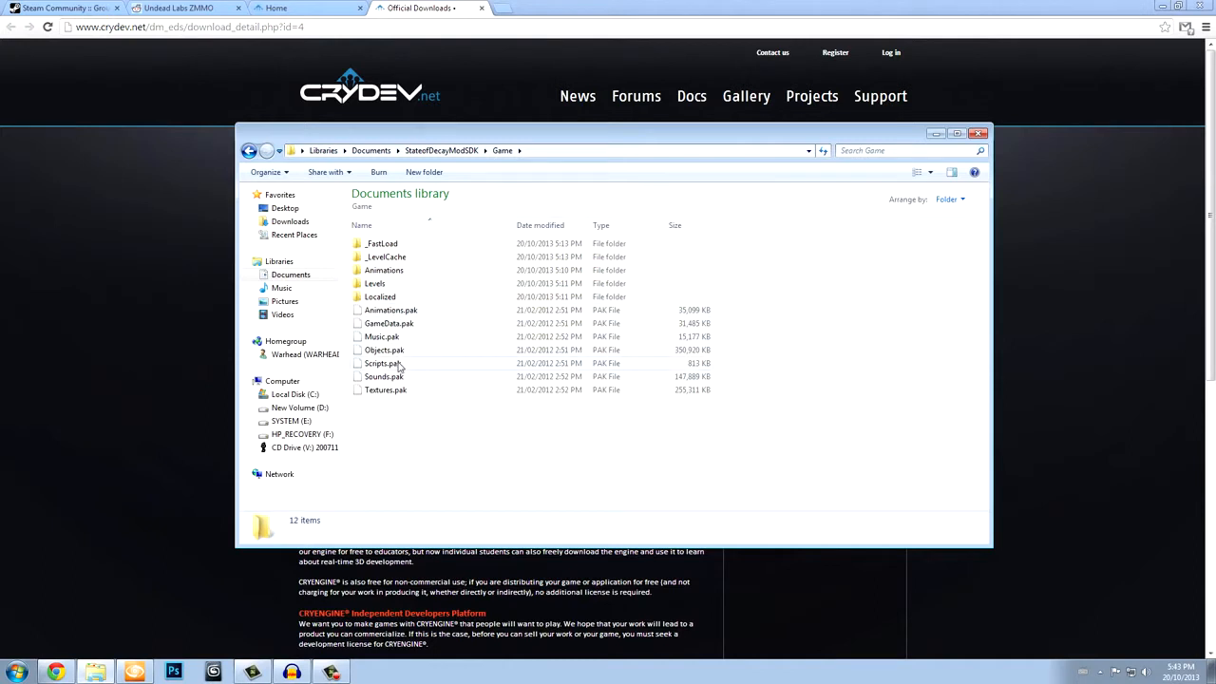
Extract all PAK files from Animations.pak to Textures.pak into the Game folder with 7-Zip, answering No to All for replacing existing files.
right_click(405, 326)
click(399, 309)
right_click(392, 306)
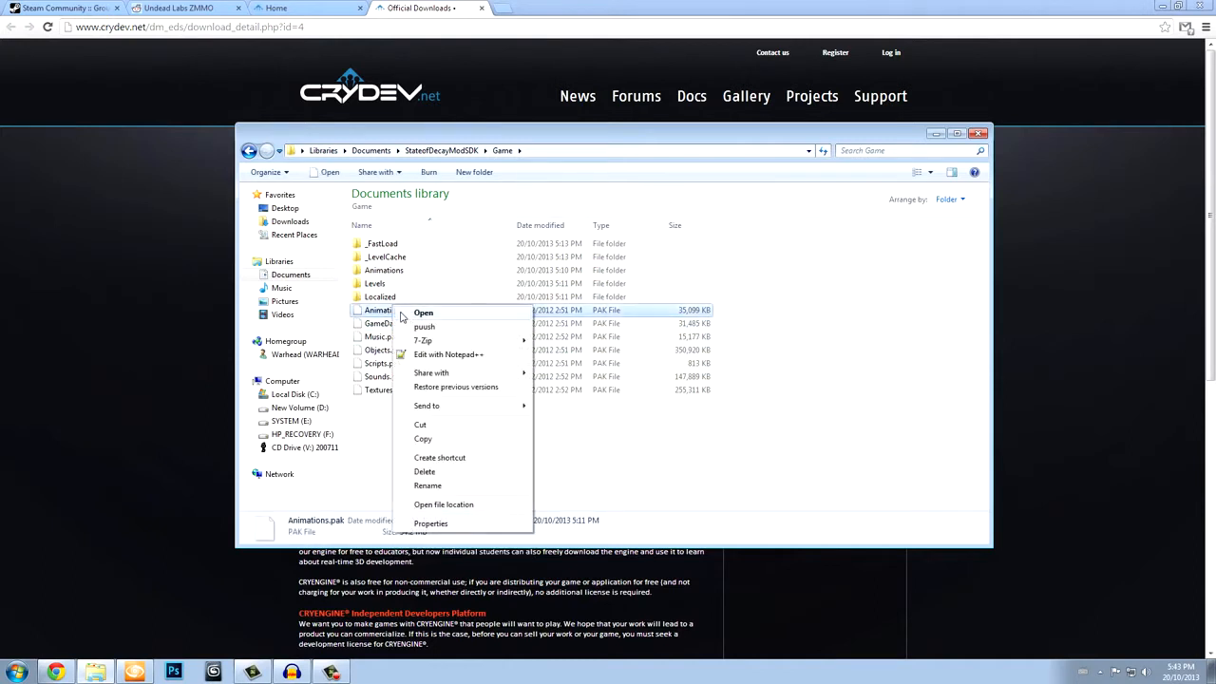
click(370, 414)
drag(370, 414, 361, 314)
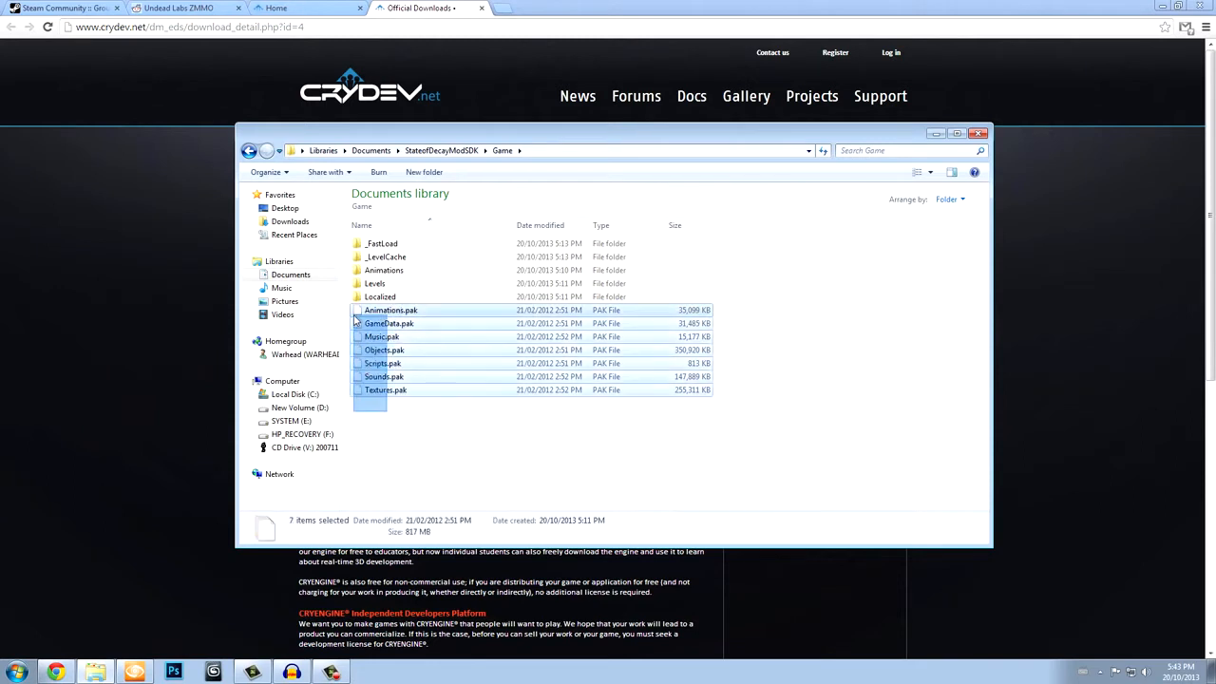
right_click(361, 313)
mouse_move(427, 331)
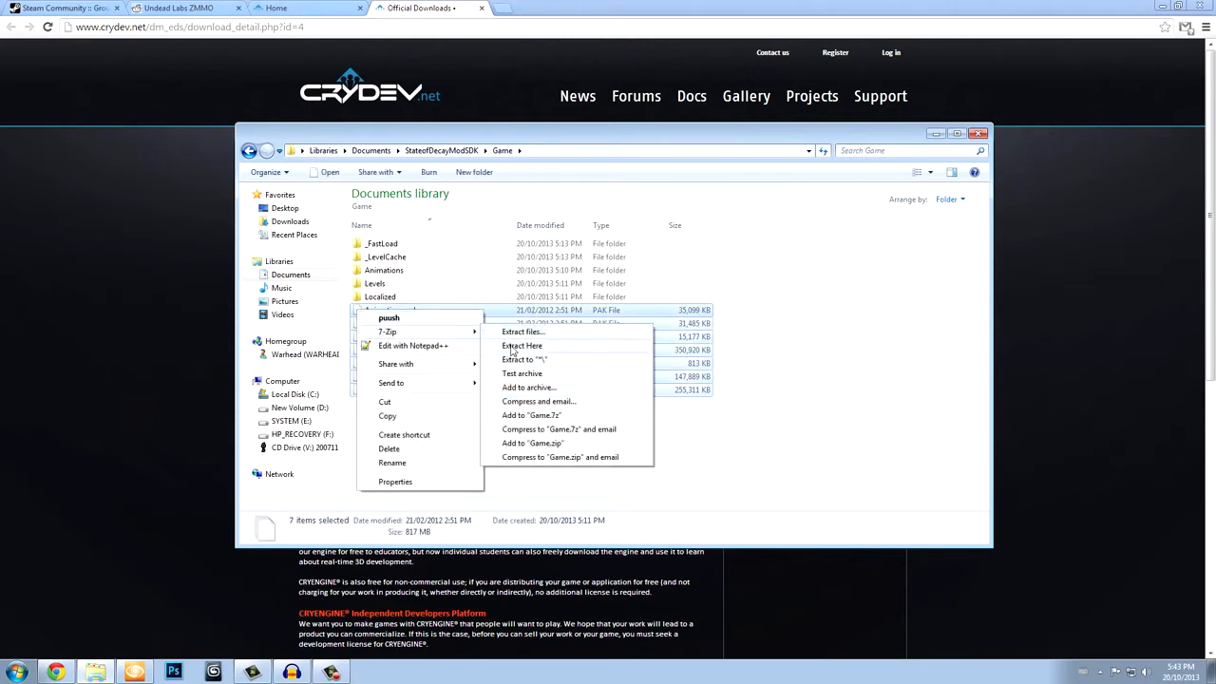
click(523, 348)
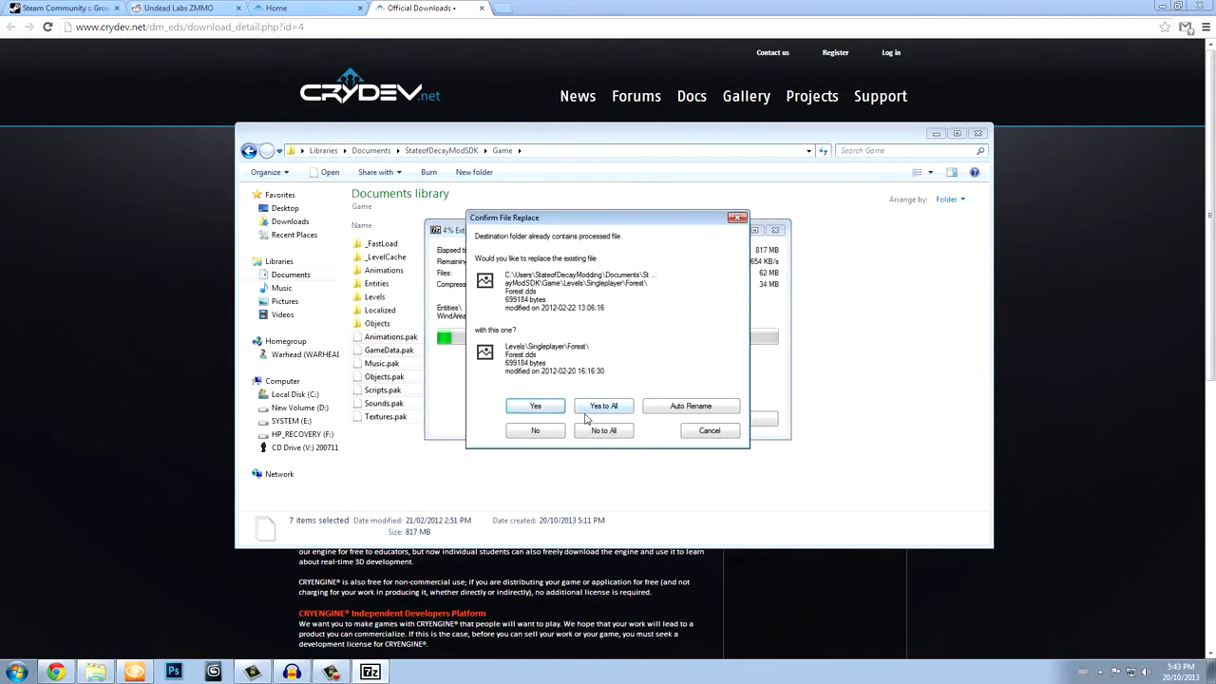
click(591, 435)
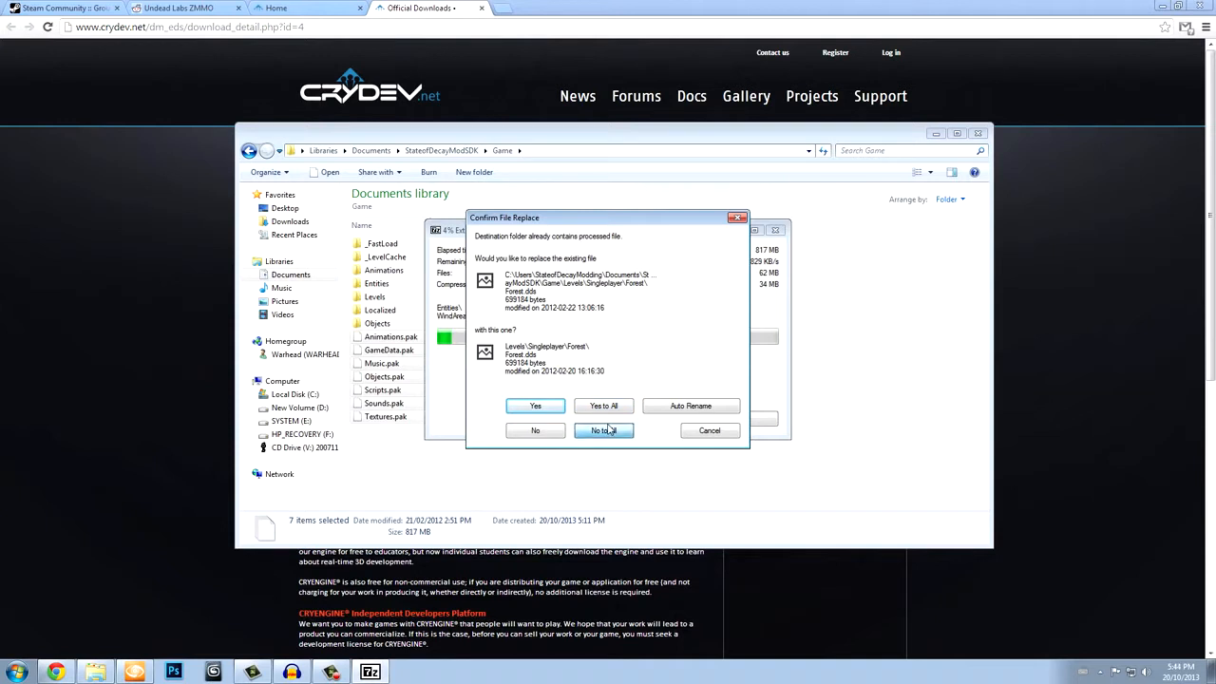
Open GameData.pak as an archive in 7-Zip and move its window over the Explorer window.
click(386, 351)
right_click(384, 349)
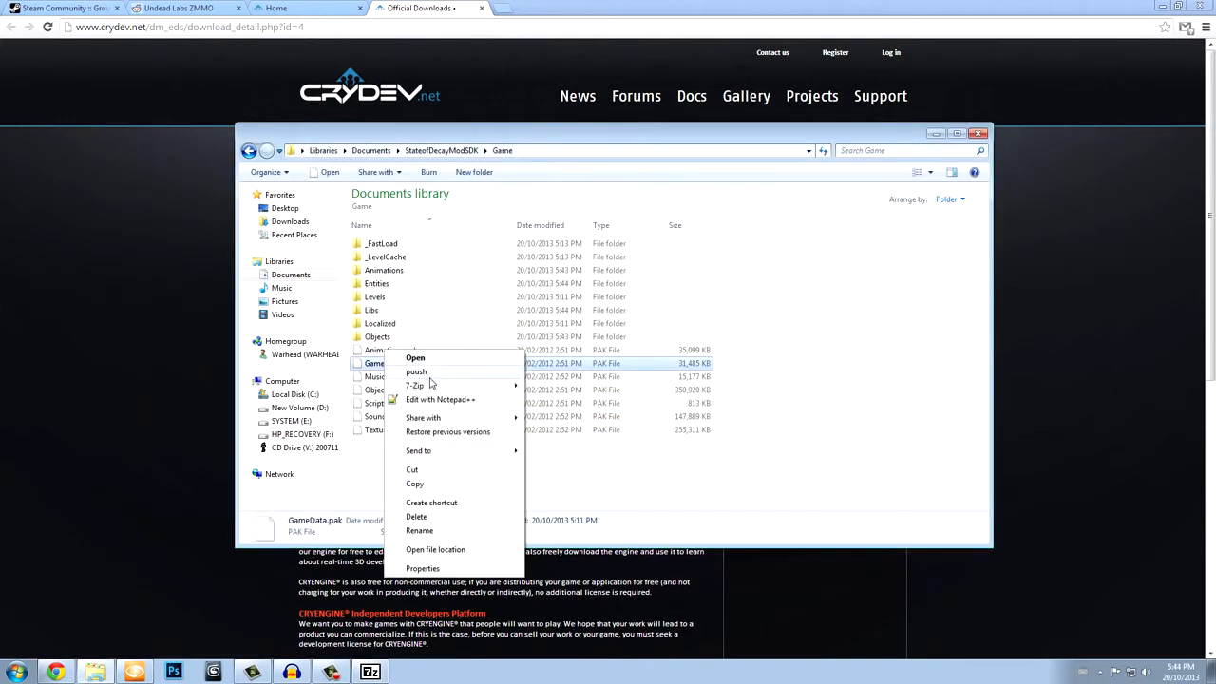
mouse_move(472, 384)
click(560, 428)
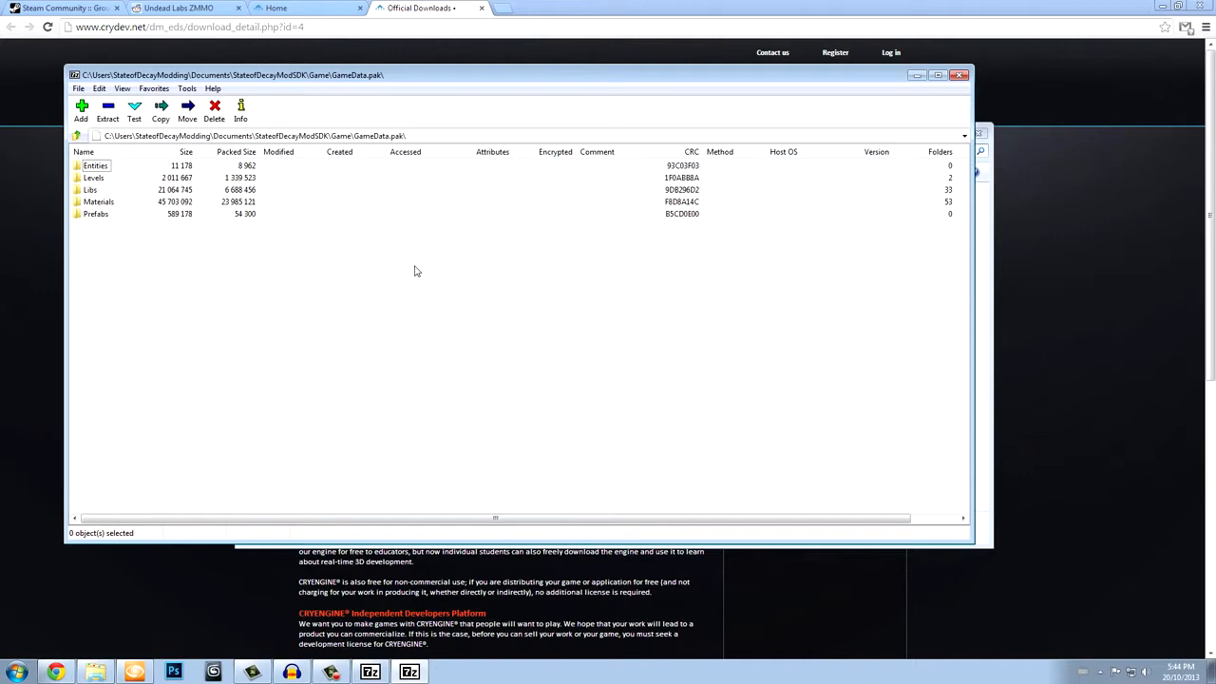
drag(527, 74, 673, 202)
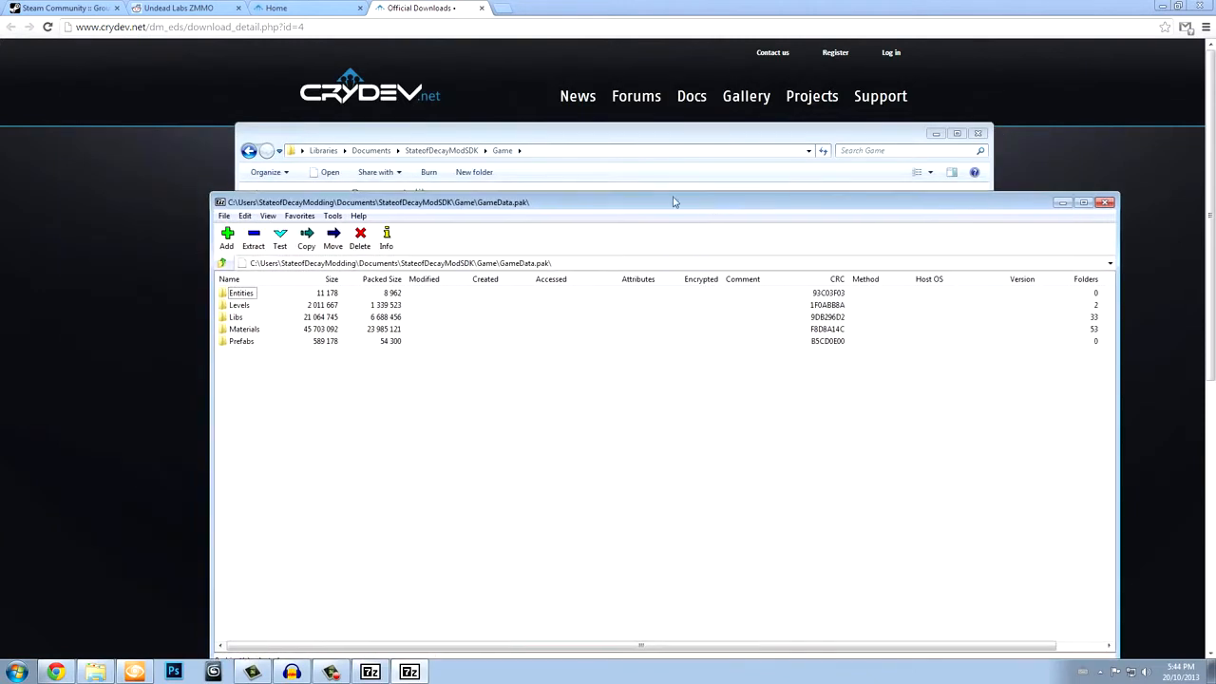
drag(477, 205, 431, 154)
Look through the Entities folder and the Levels\Singleplayer\Forest folder of the archive, returning to its root.
click(190, 242)
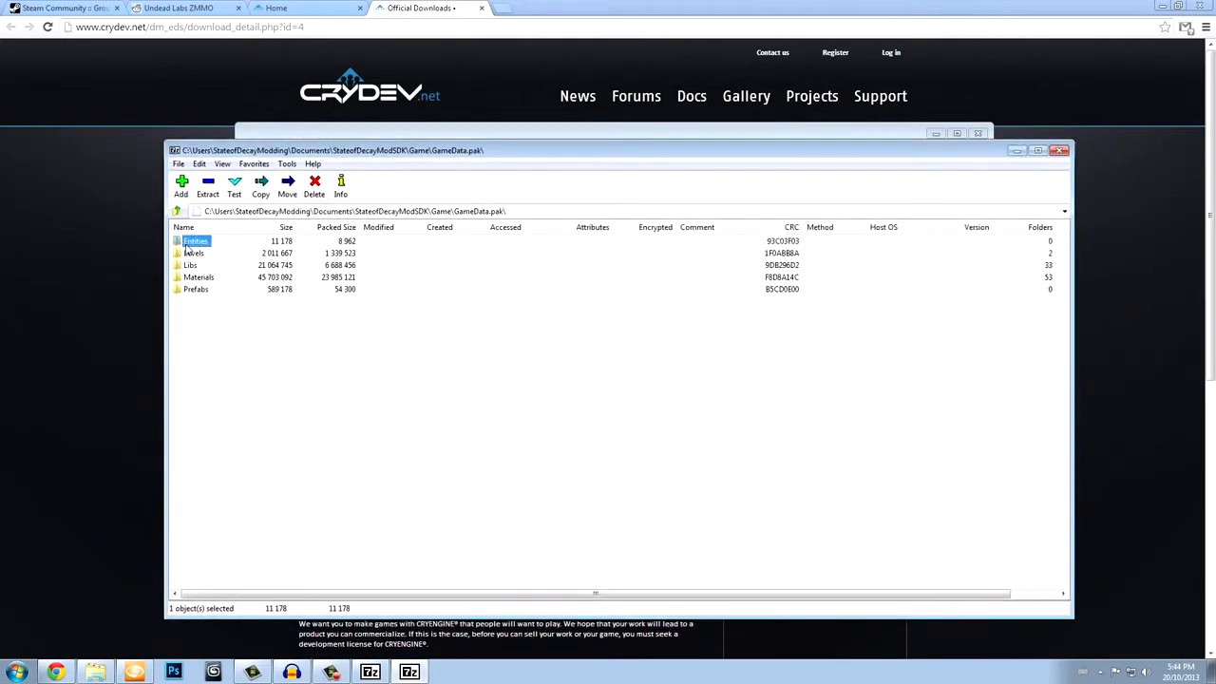
double_click(190, 242)
click(176, 211)
double_click(186, 254)
double_click(188, 242)
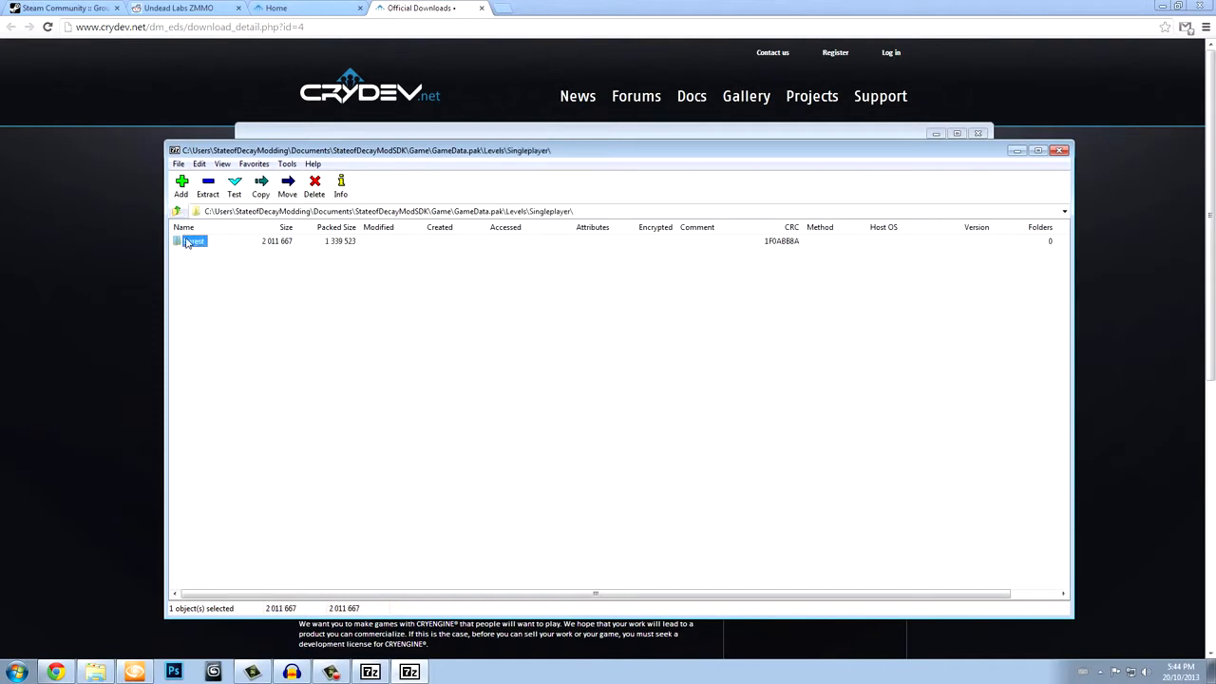
double_click(188, 242)
double_click(176, 211)
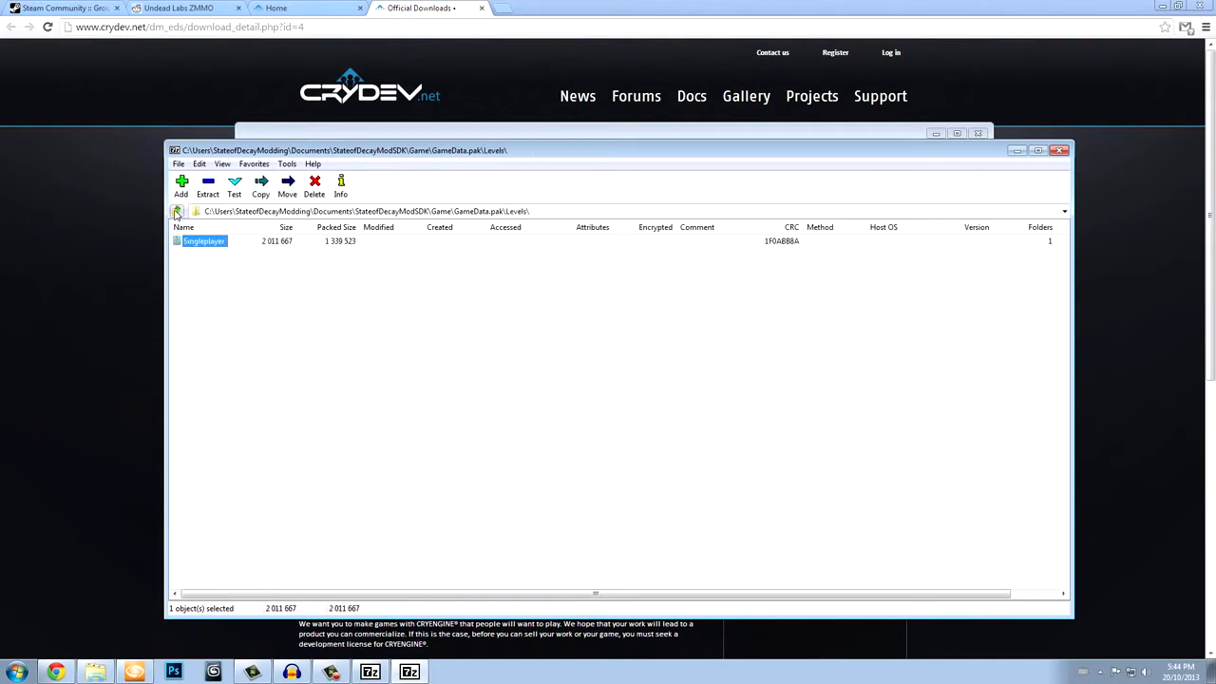
click(176, 211)
Inspect the archive's Libs folder with its FlowNodes subfolder, and the contents of the Materials folder.
double_click(194, 266)
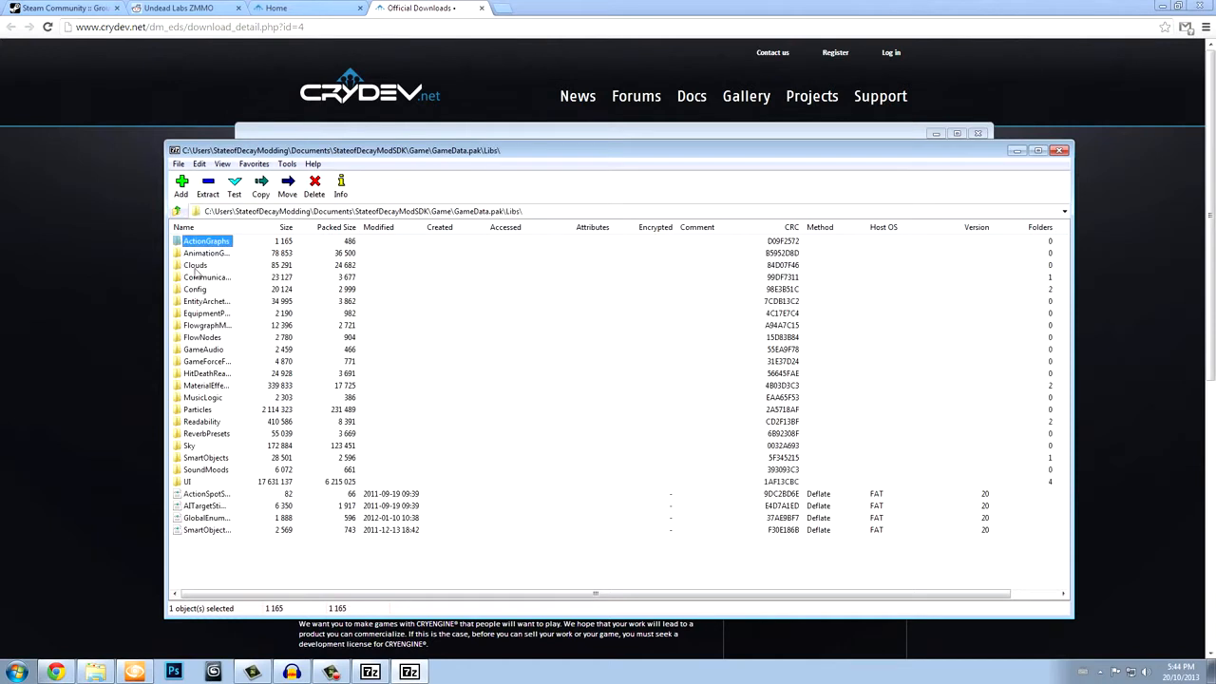
double_click(213, 338)
click(179, 211)
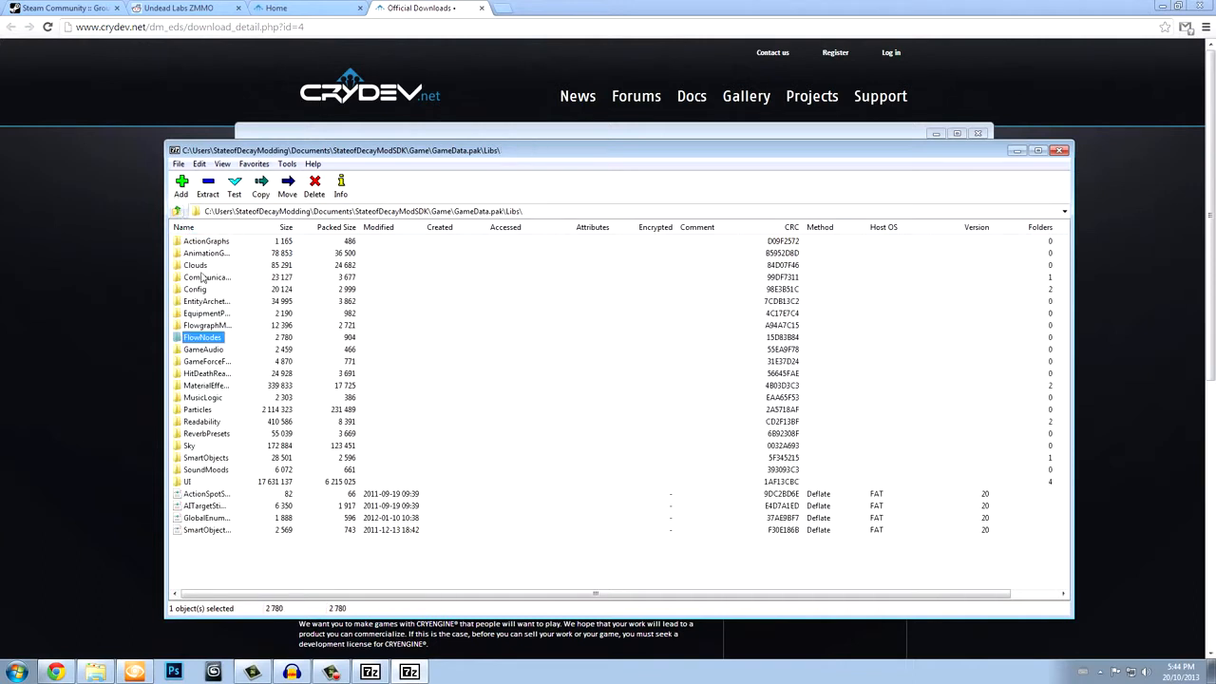
click(177, 211)
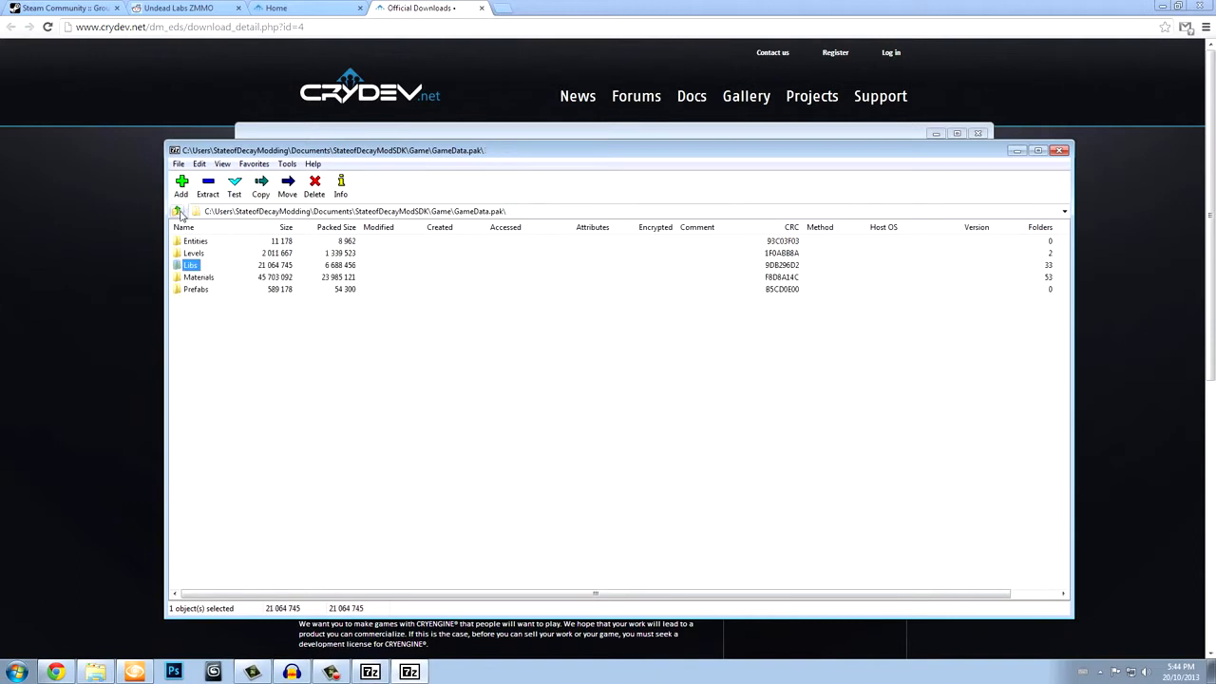
double_click(197, 277)
scroll(267, 435, down, 1)
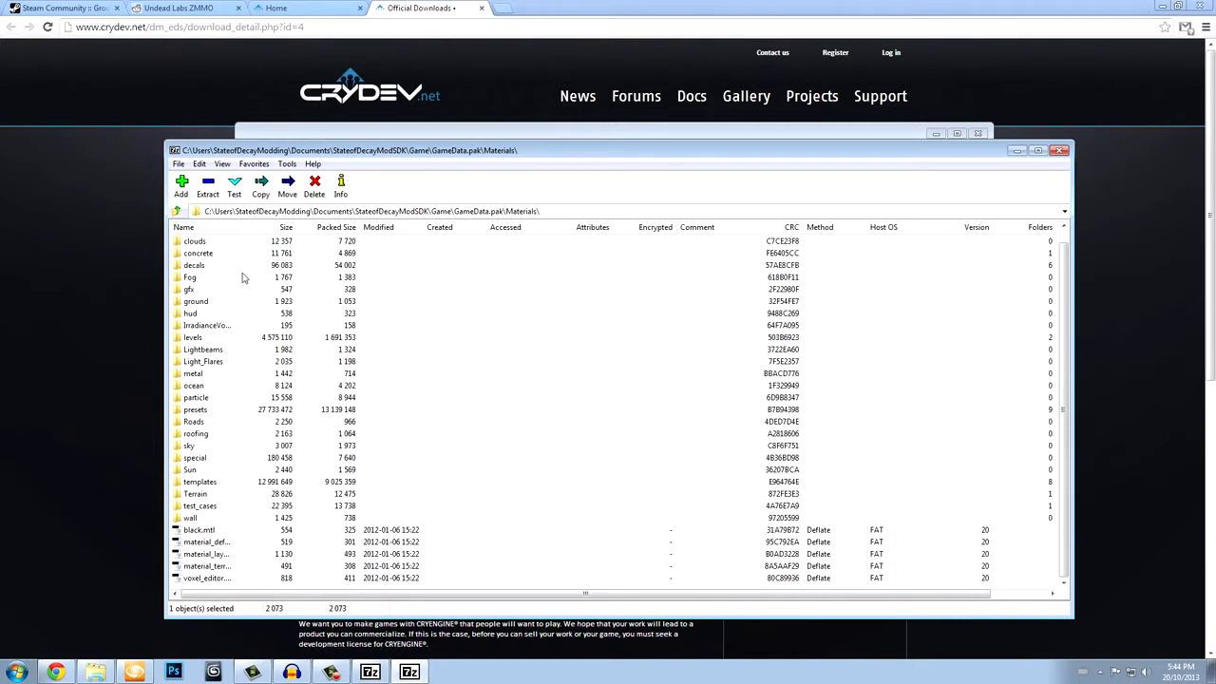
Check the black.mtl file in the Materials folder and the Prefabs folder of GameData.pak, returning to the Game folder.
drag(238, 231, 333, 231)
click(219, 531)
click(176, 211)
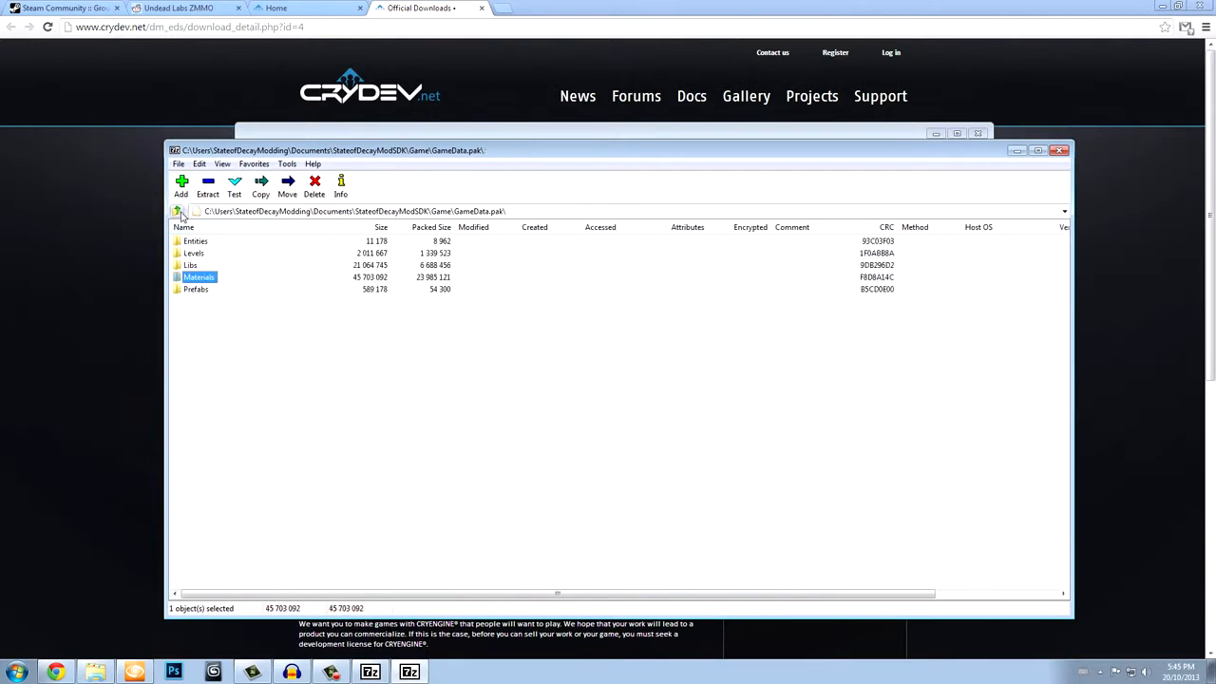
double_click(203, 289)
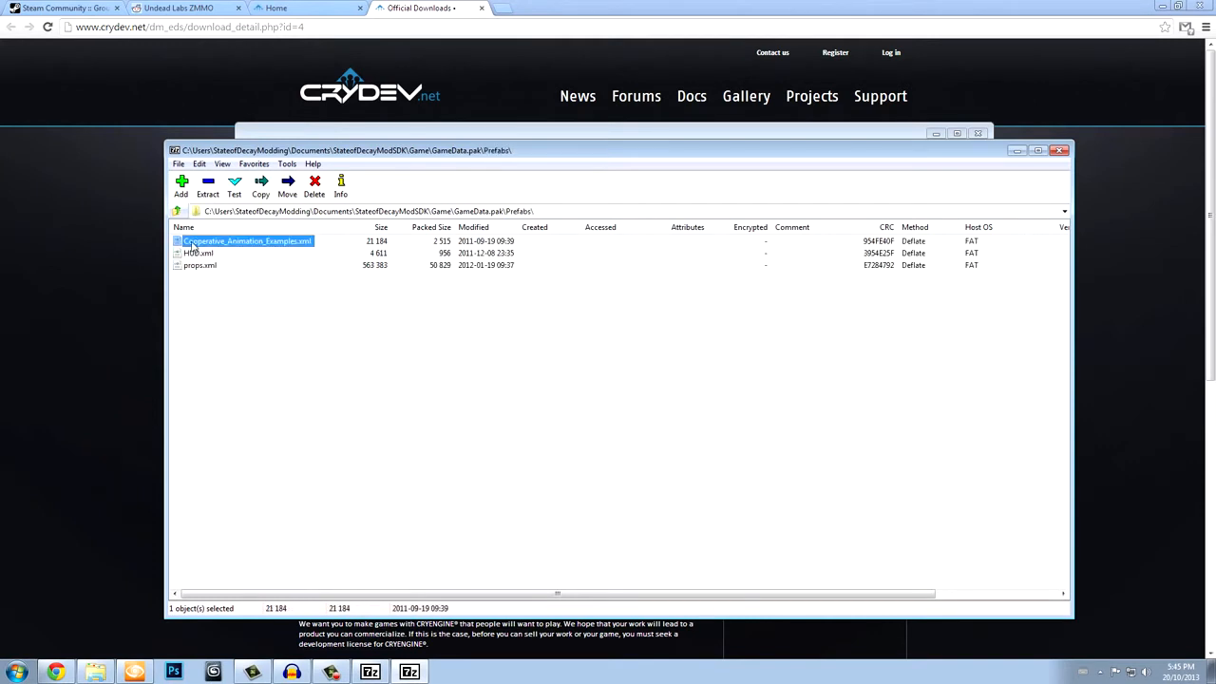
click(177, 210)
click(178, 210)
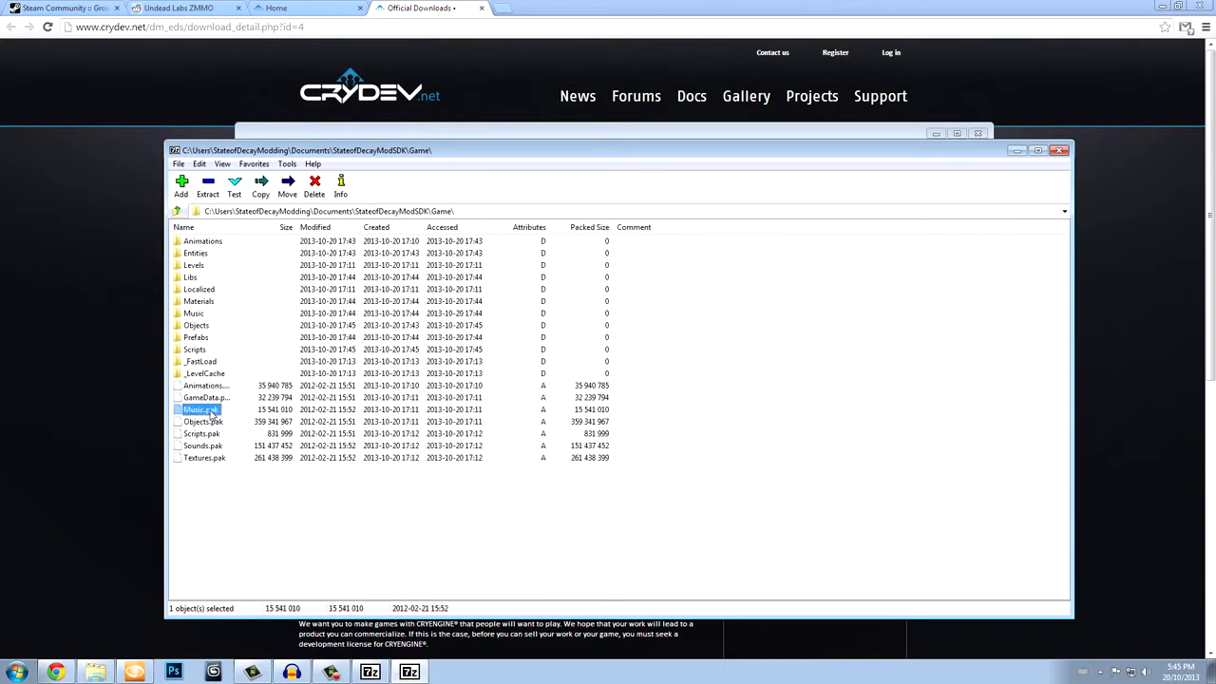
Look inside Music.pak at the Music\menu folder, returning to the Game folder.
double_click(199, 410)
double_click(190, 241)
double_click(188, 264)
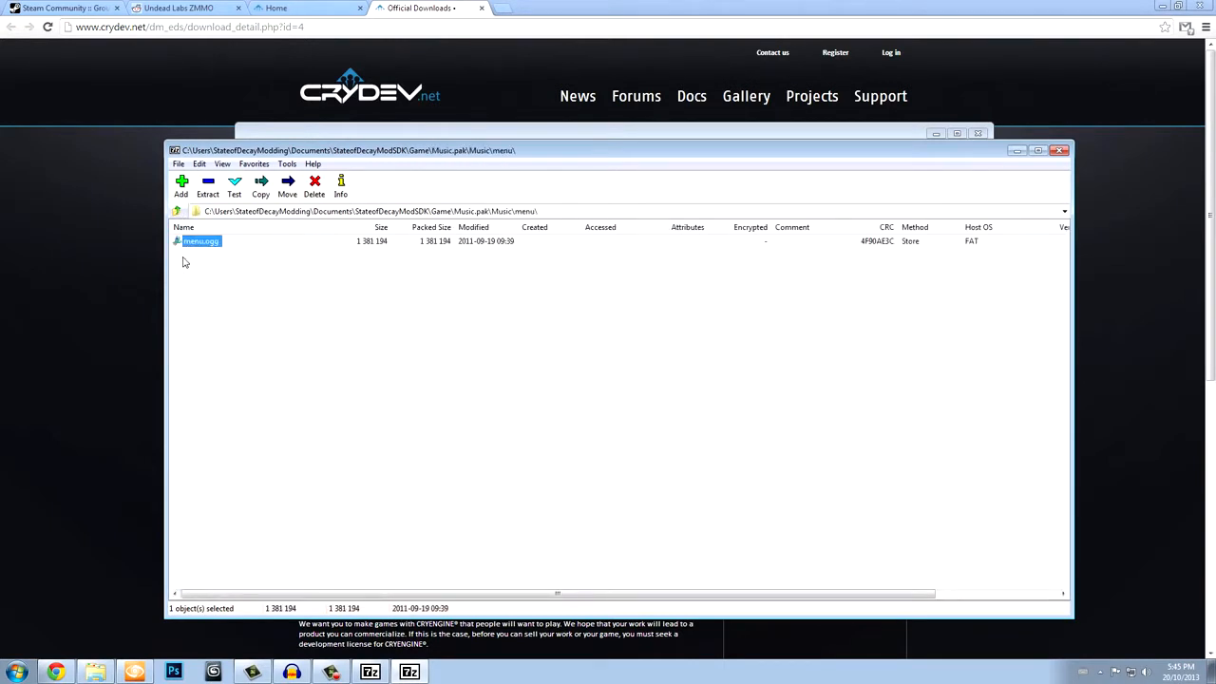
click(177, 211)
click(178, 211)
click(178, 211)
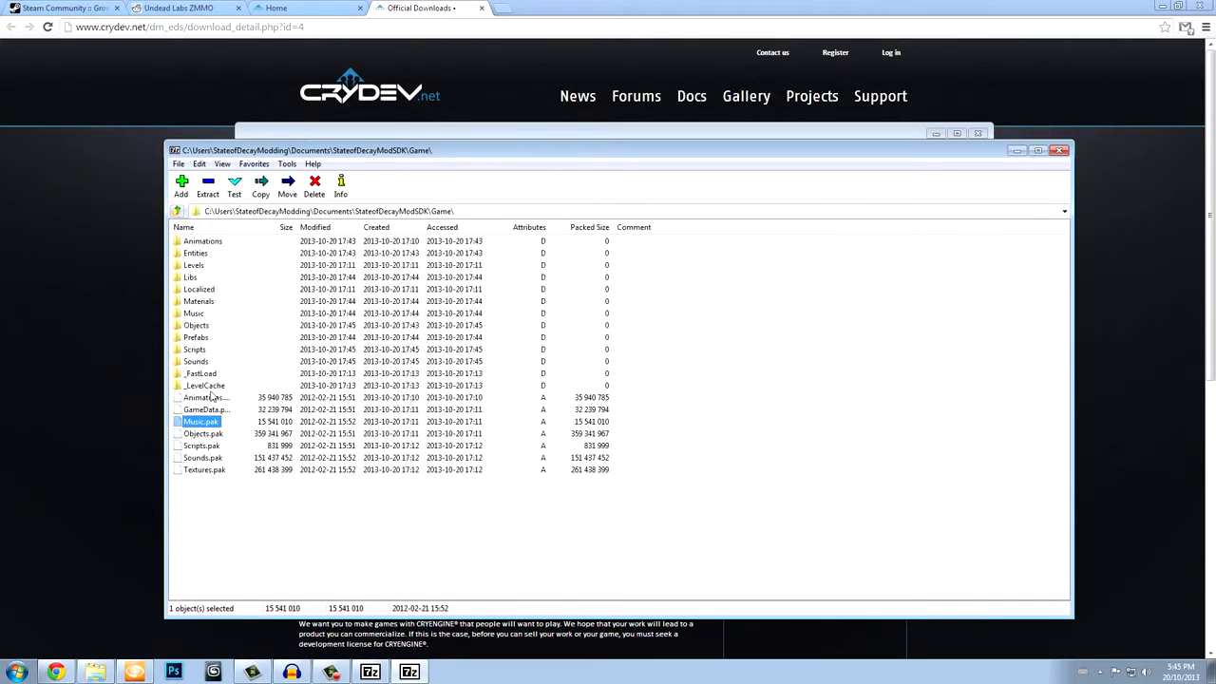
Open Objects.pak and look through its Objects folder and the editor subfolder.
double_click(213, 435)
double_click(196, 244)
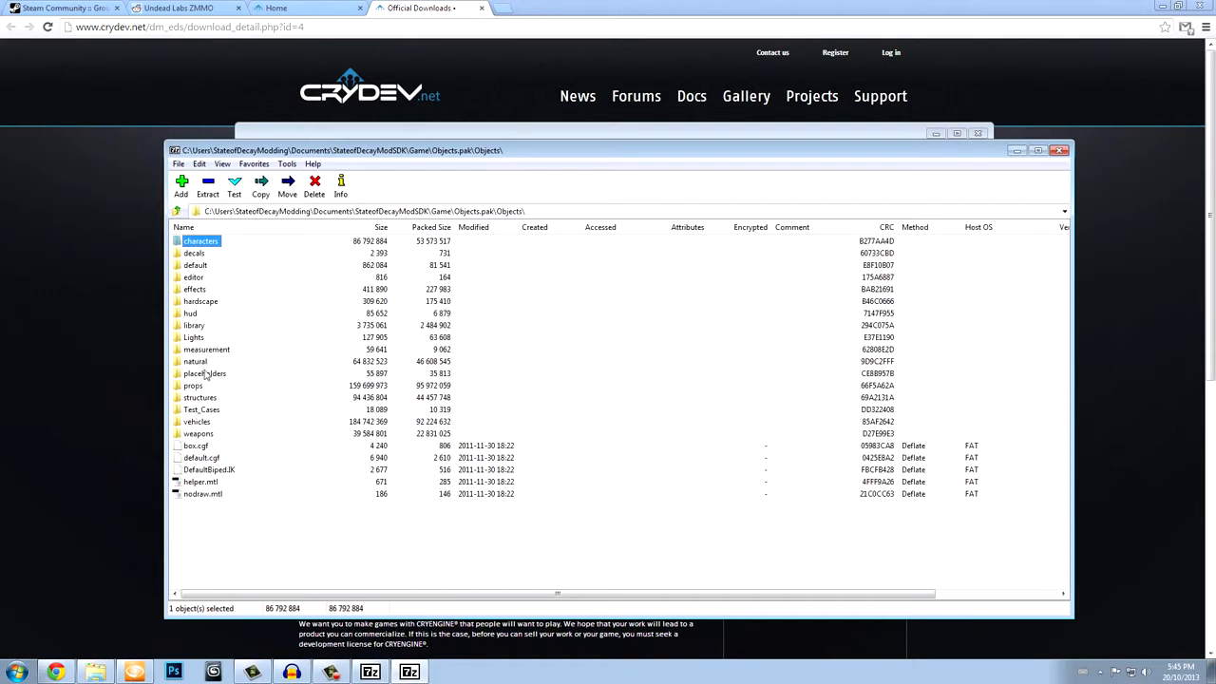
double_click(196, 279)
click(177, 211)
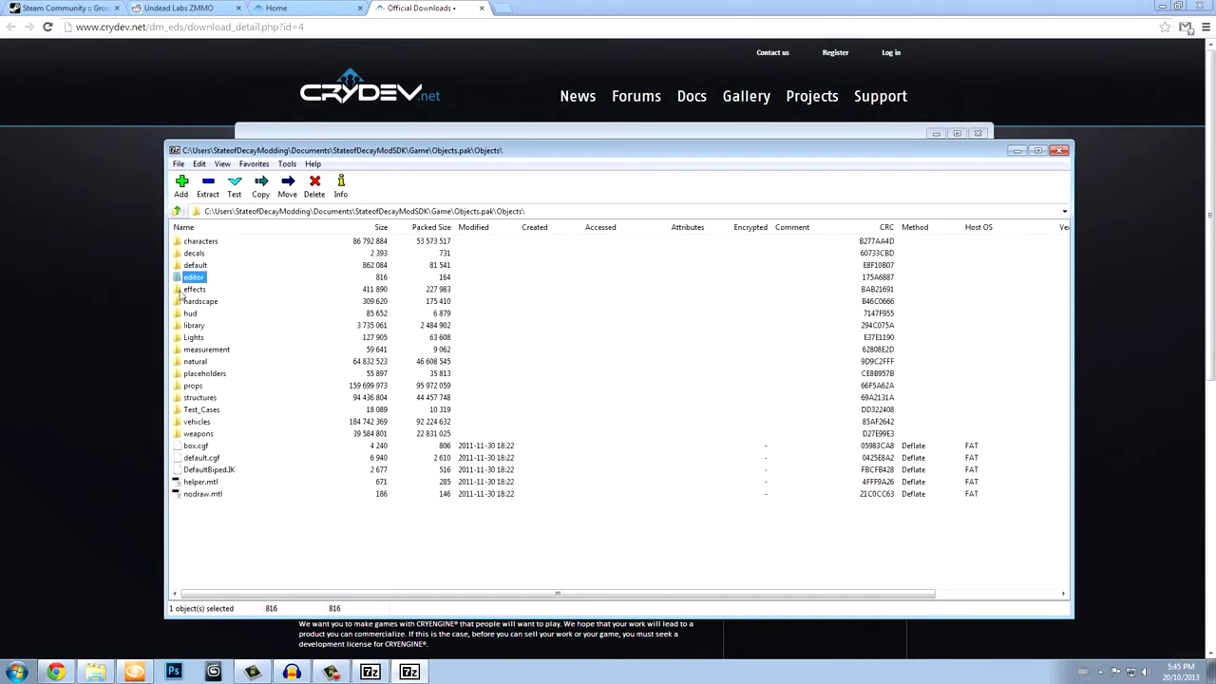
Examine the muzzle flash and tracer model, material and texture files in the effects folder, returning to the Objects folder.
double_click(185, 290)
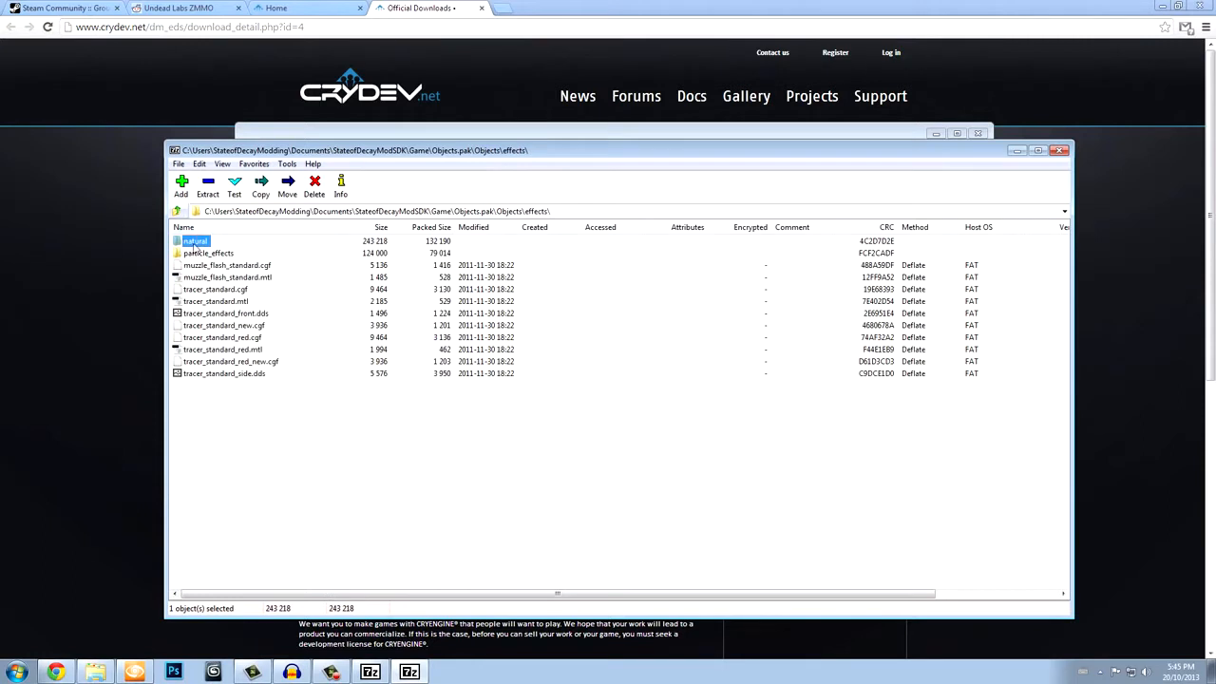
click(247, 267)
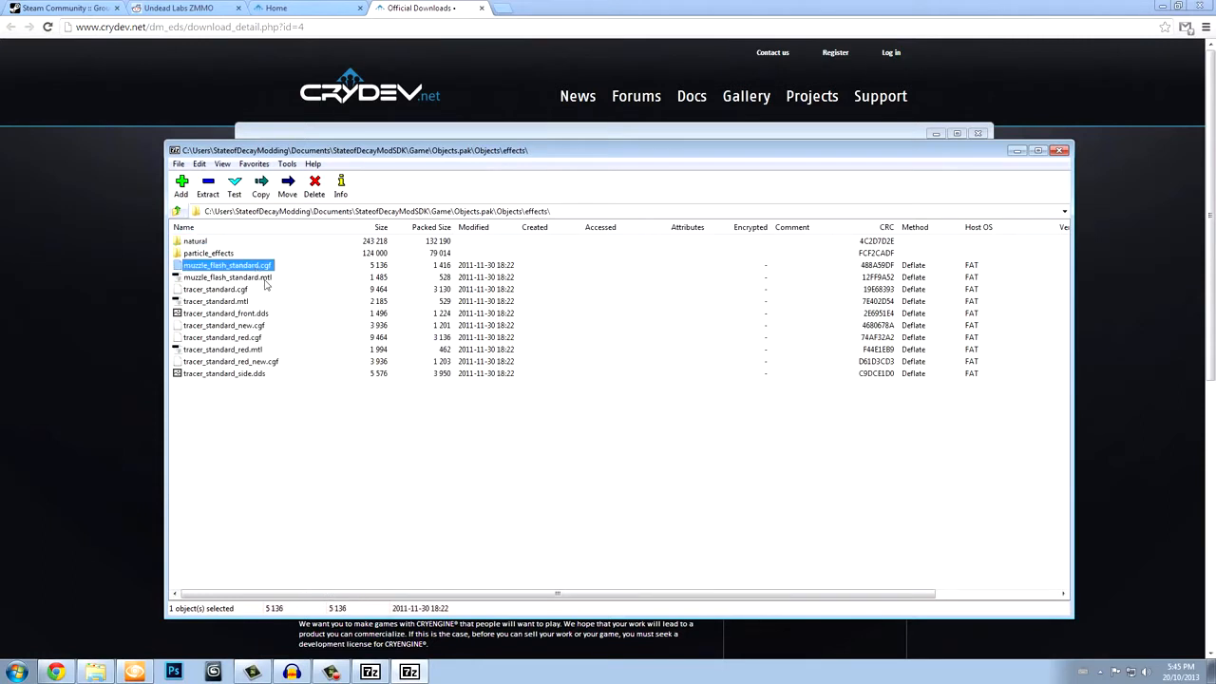
click(246, 300)
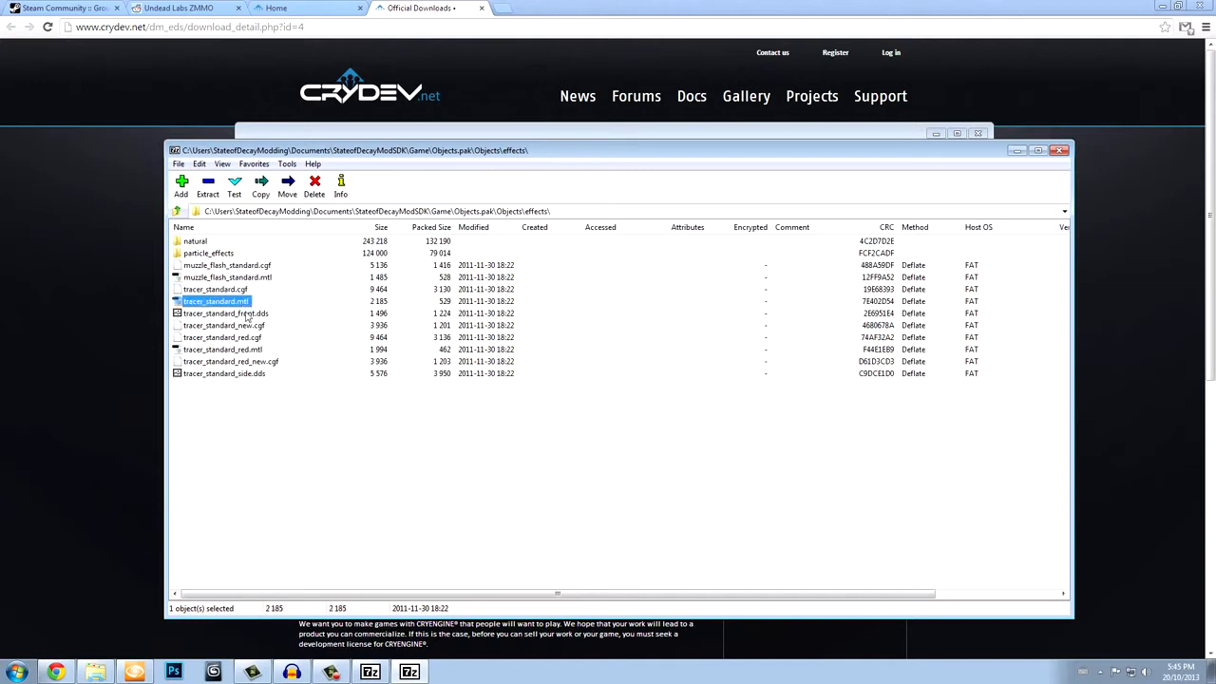
click(245, 313)
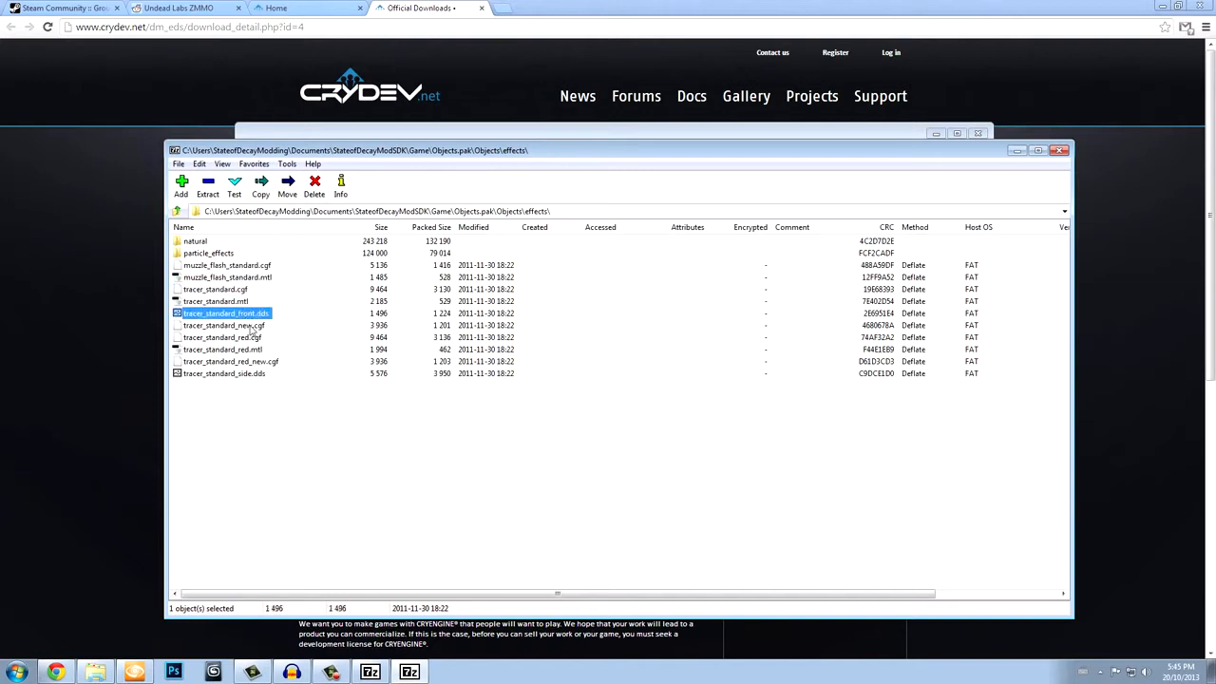
click(176, 211)
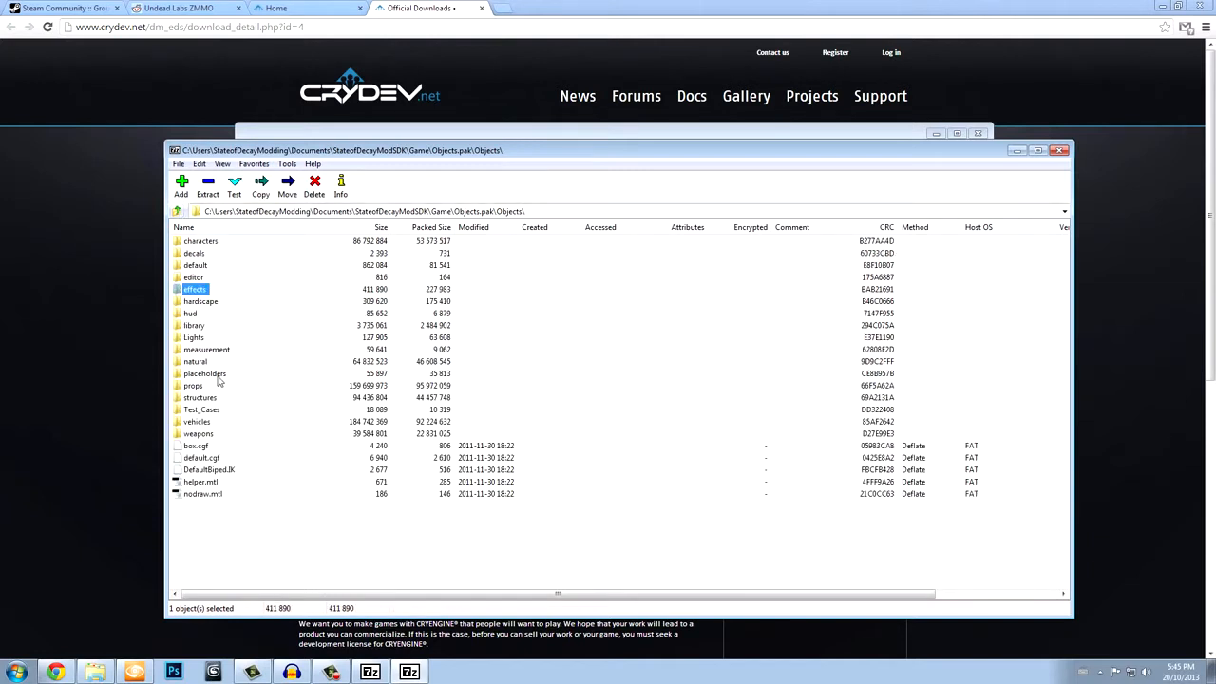
Look into the library folder of Objects.pak, then leave the archive for the Game folder.
double_click(200, 326)
click(180, 212)
click(178, 213)
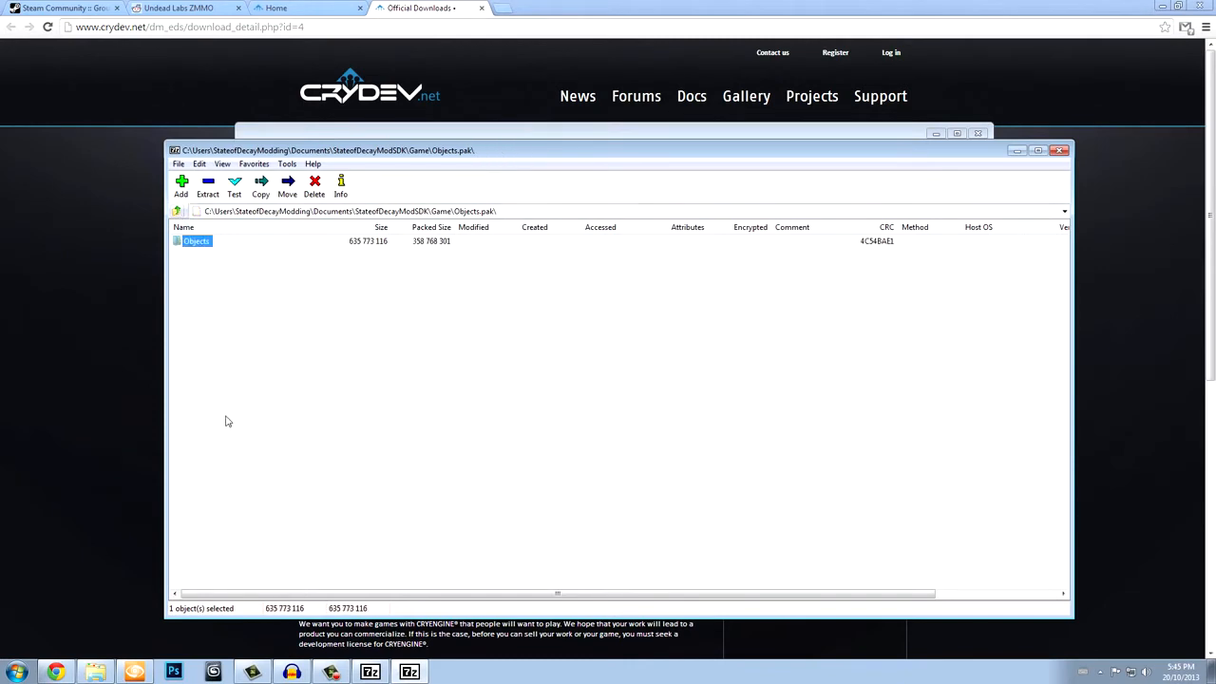
click(179, 213)
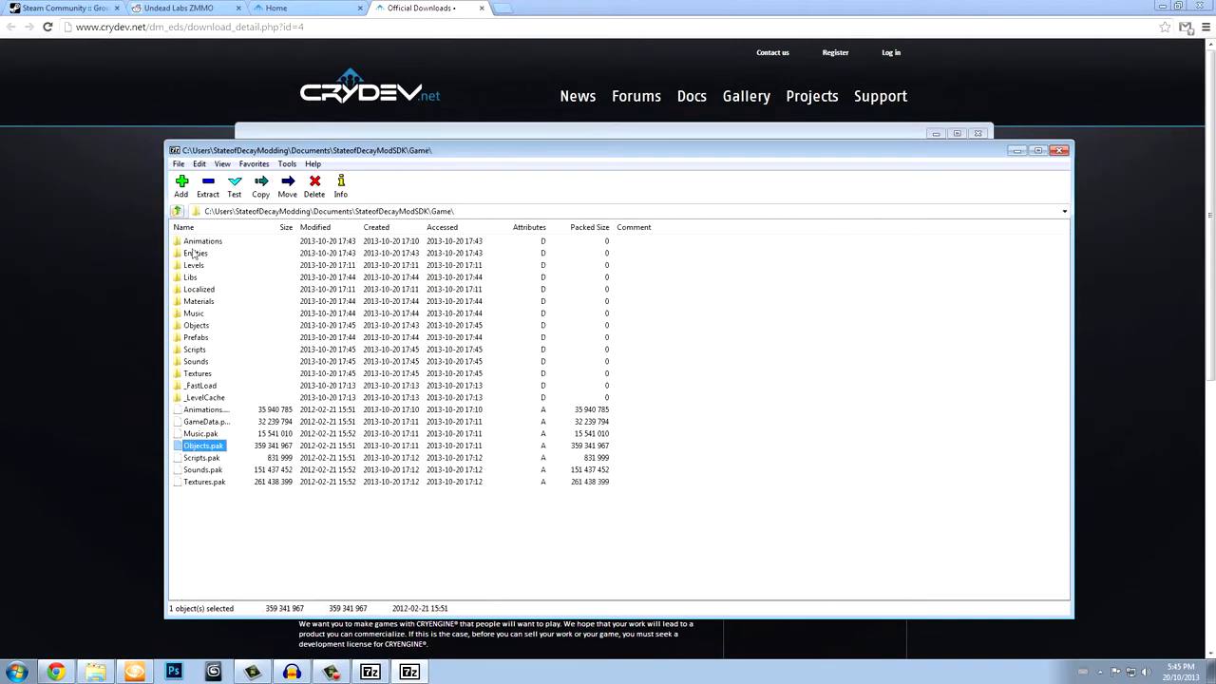
Open Scripts.pak and inspect the Scripts\Entities folder with its AISpawners subfolder, returning to the Scripts folder.
double_click(203, 458)
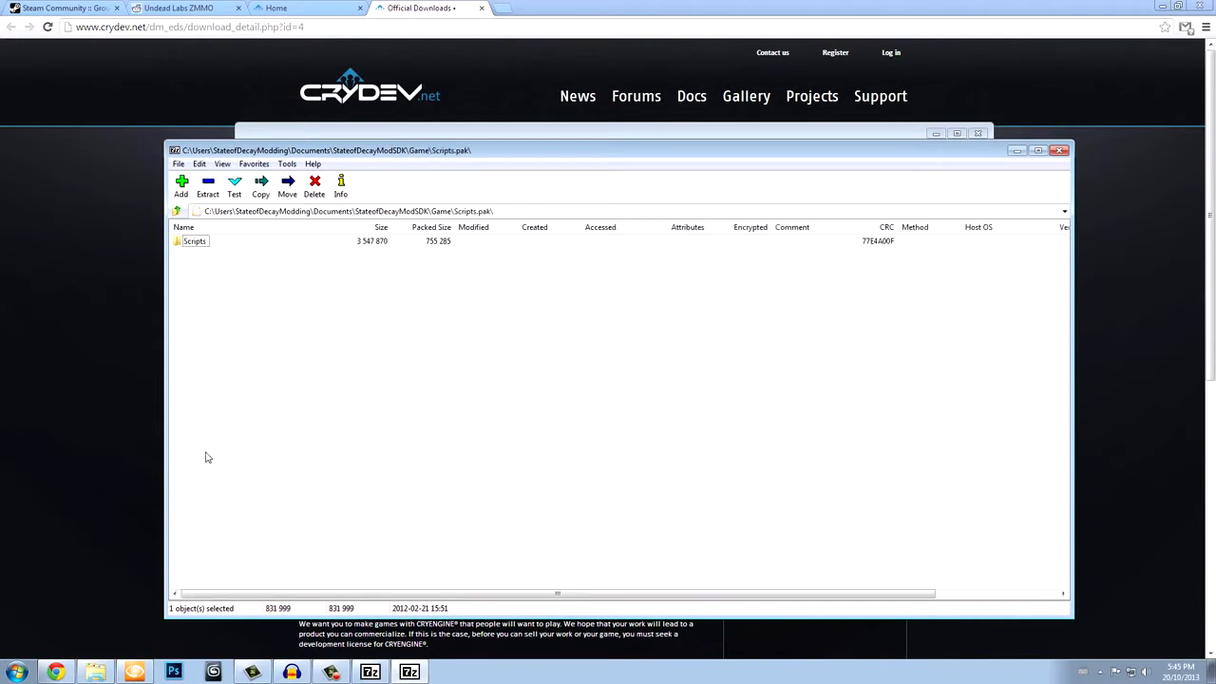
double_click(190, 244)
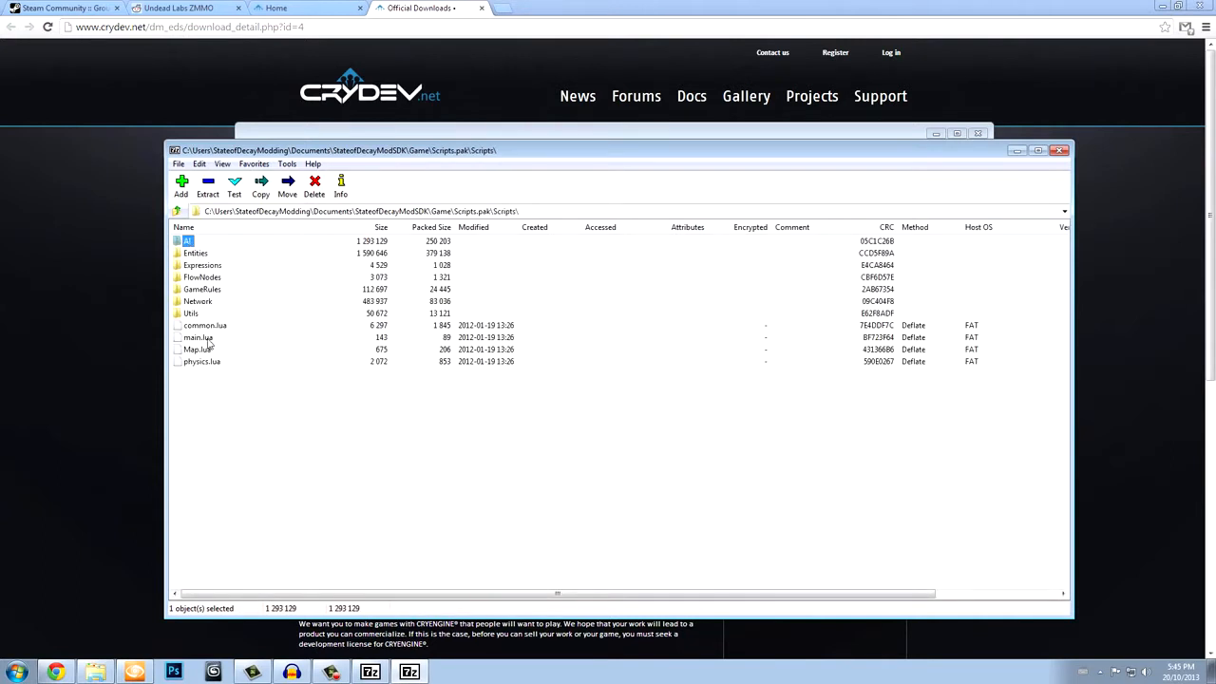
double_click(203, 255)
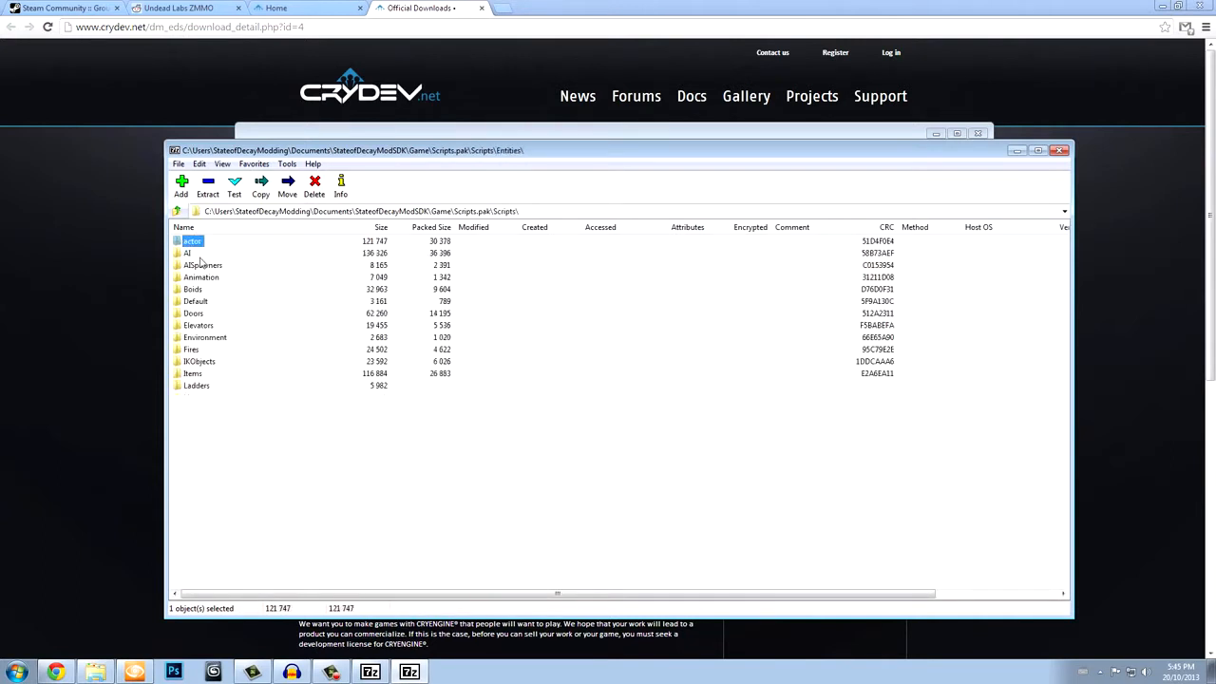
click(199, 266)
double_click(198, 267)
click(176, 212)
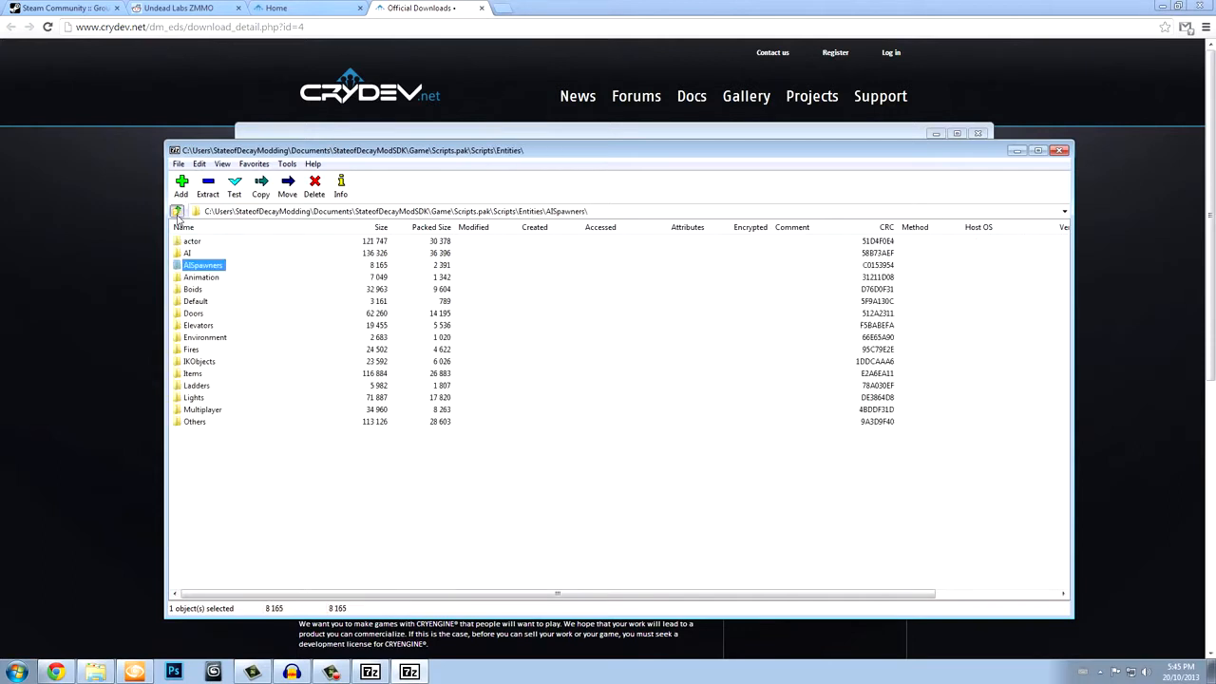
click(177, 212)
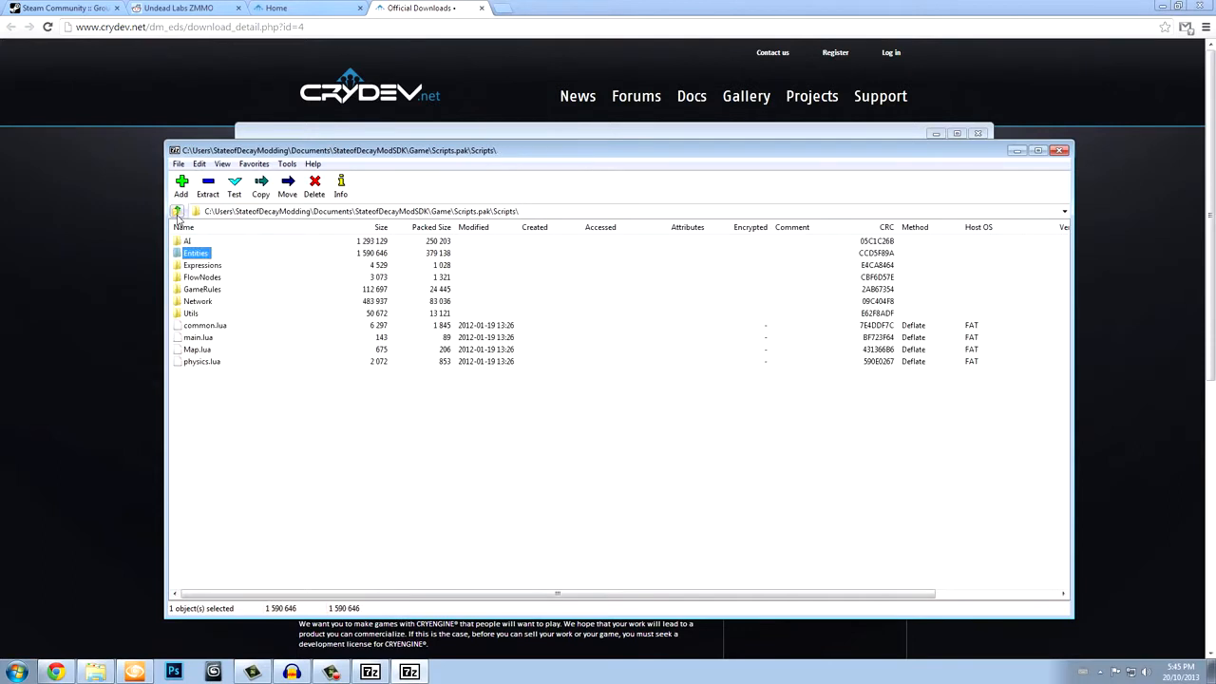
Inspect the FlowNodes and GameRules script folders, returning to the Game folder.
double_click(203, 277)
key(BackSpace)
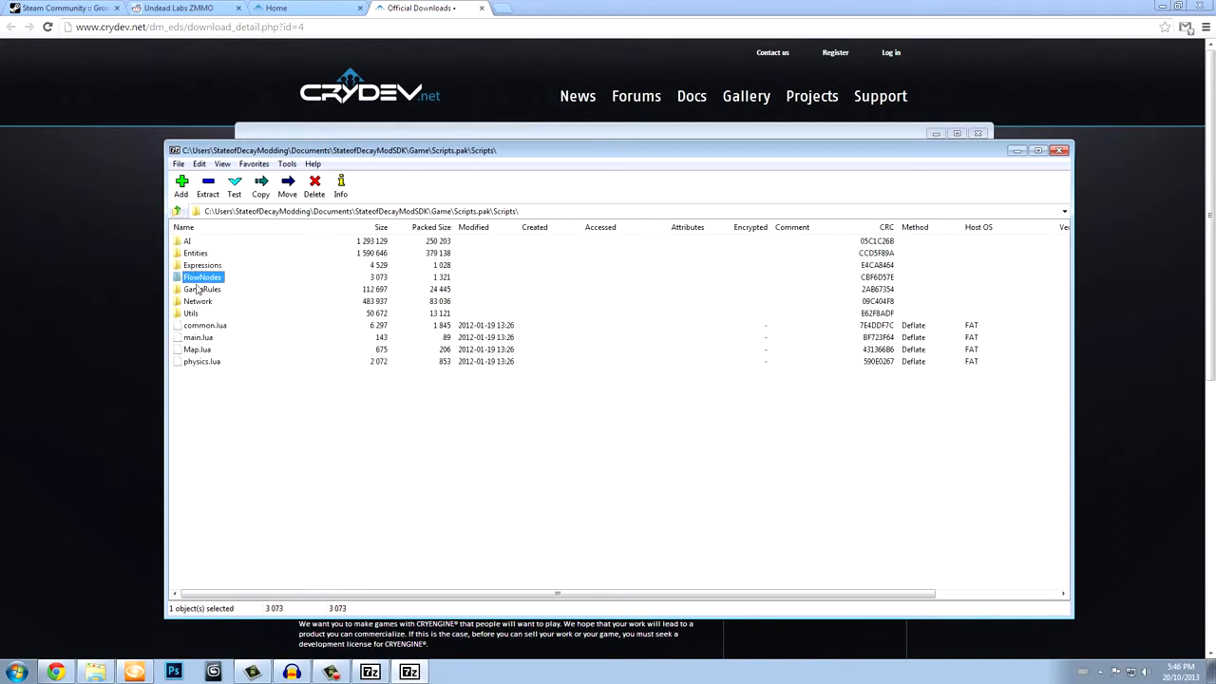
click(198, 290)
double_click(199, 290)
click(177, 211)
click(176, 211)
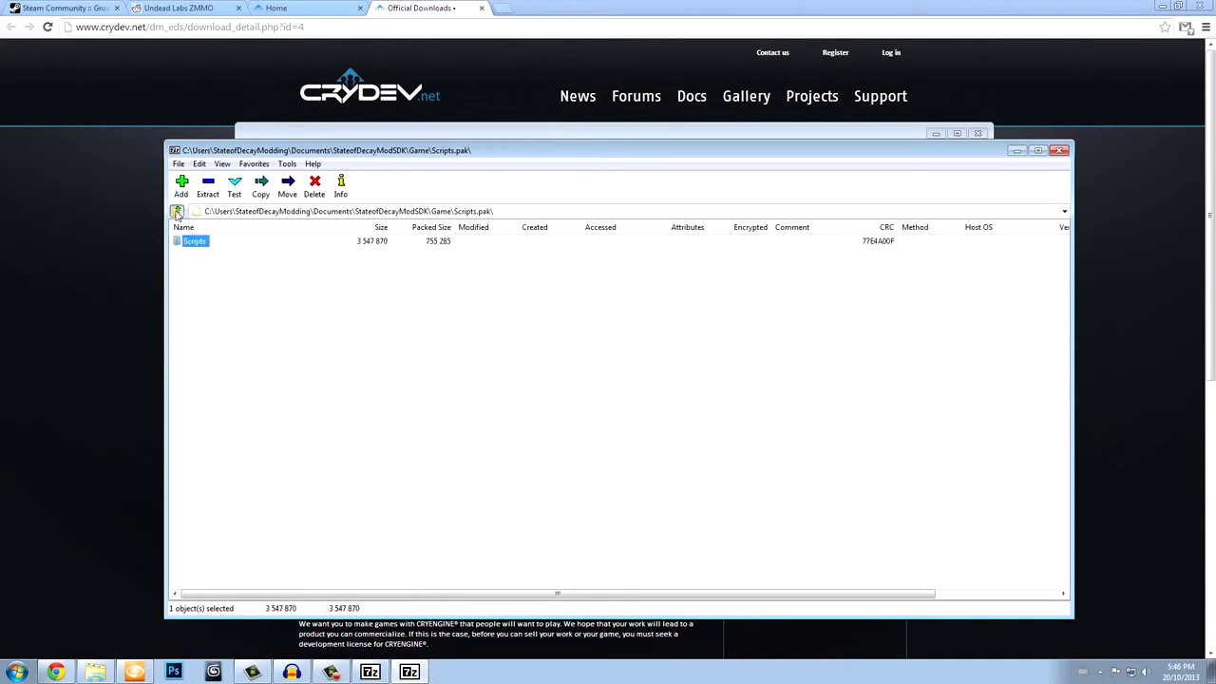
click(176, 210)
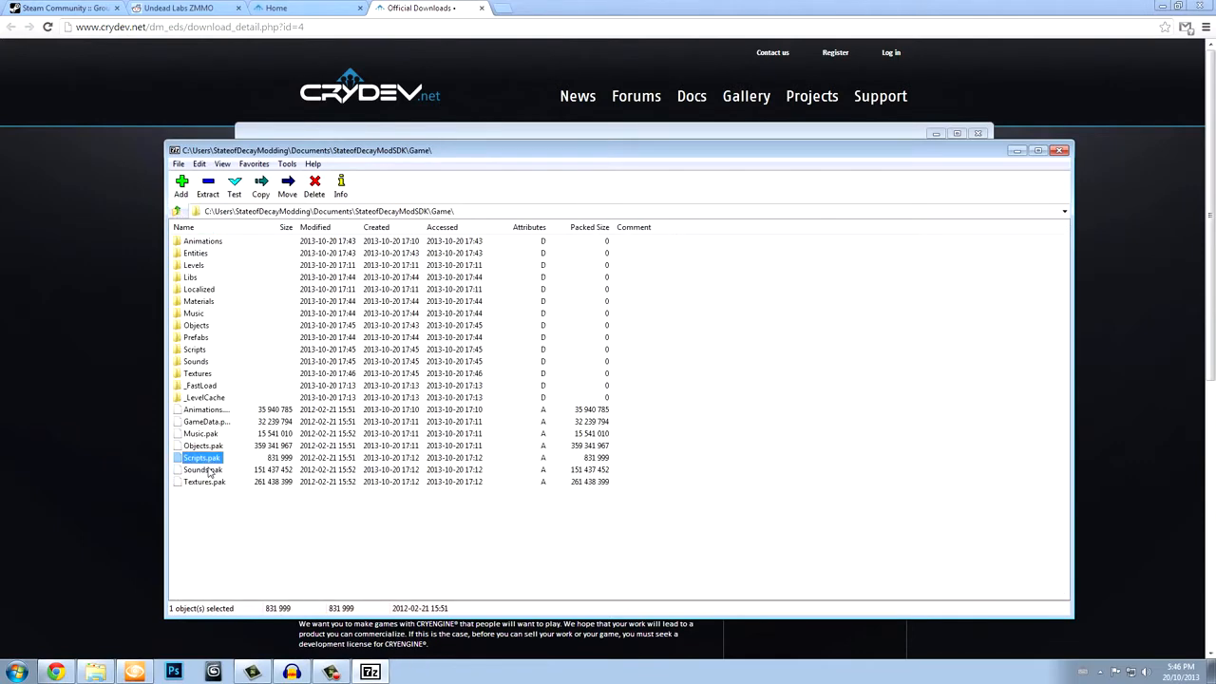
Open Textures.pak and look through its Textures folder and the cubemaps subfolder.
double_click(205, 481)
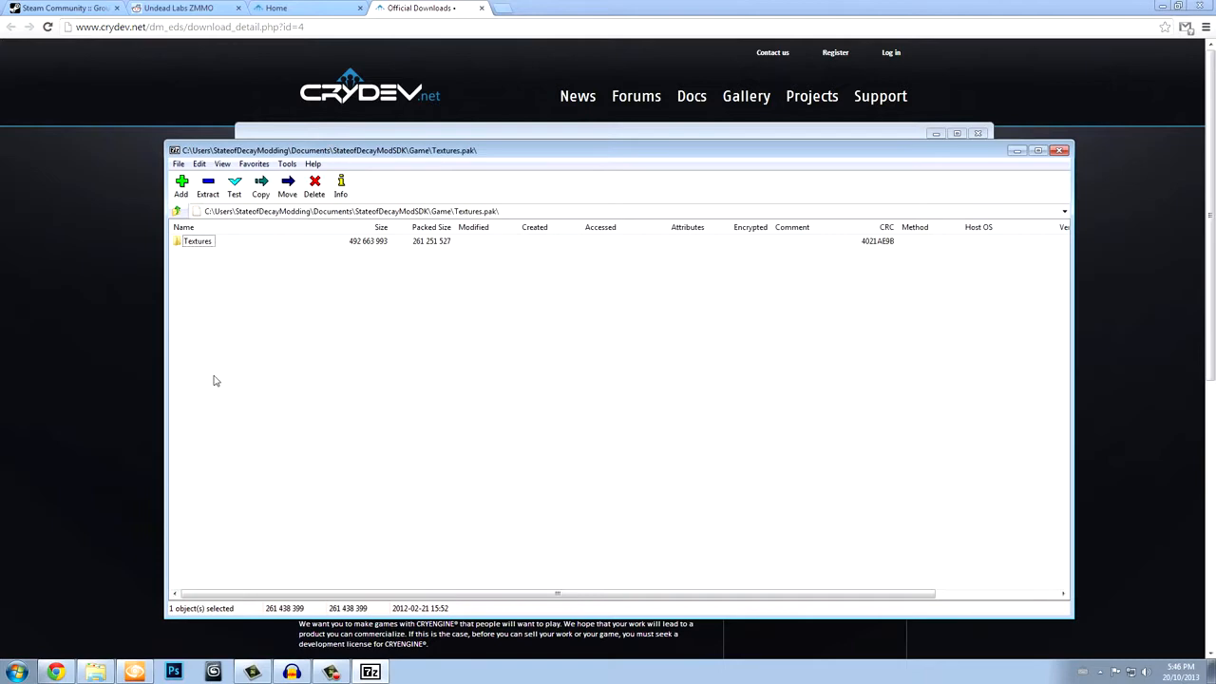
double_click(194, 242)
click(196, 290)
double_click(196, 289)
click(176, 211)
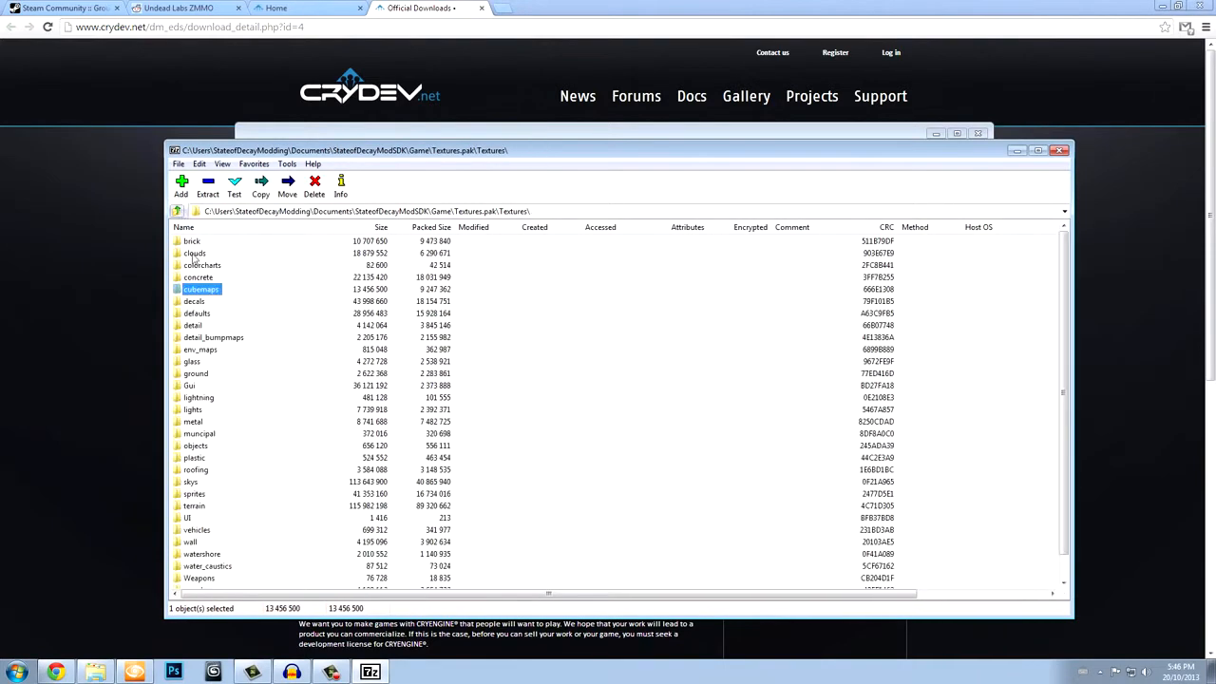
Review the remaining texture folders and the contents of the terrain folder in Textures.pak.
scroll(206, 348, down, 1)
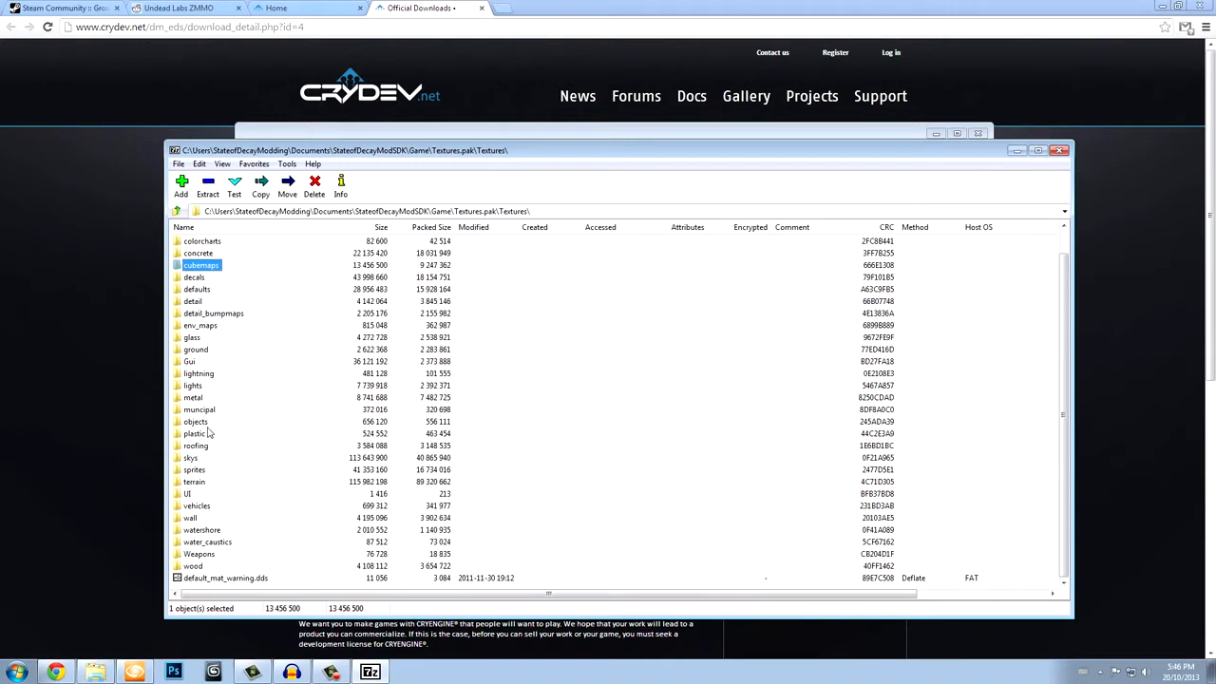
click(194, 482)
double_click(194, 481)
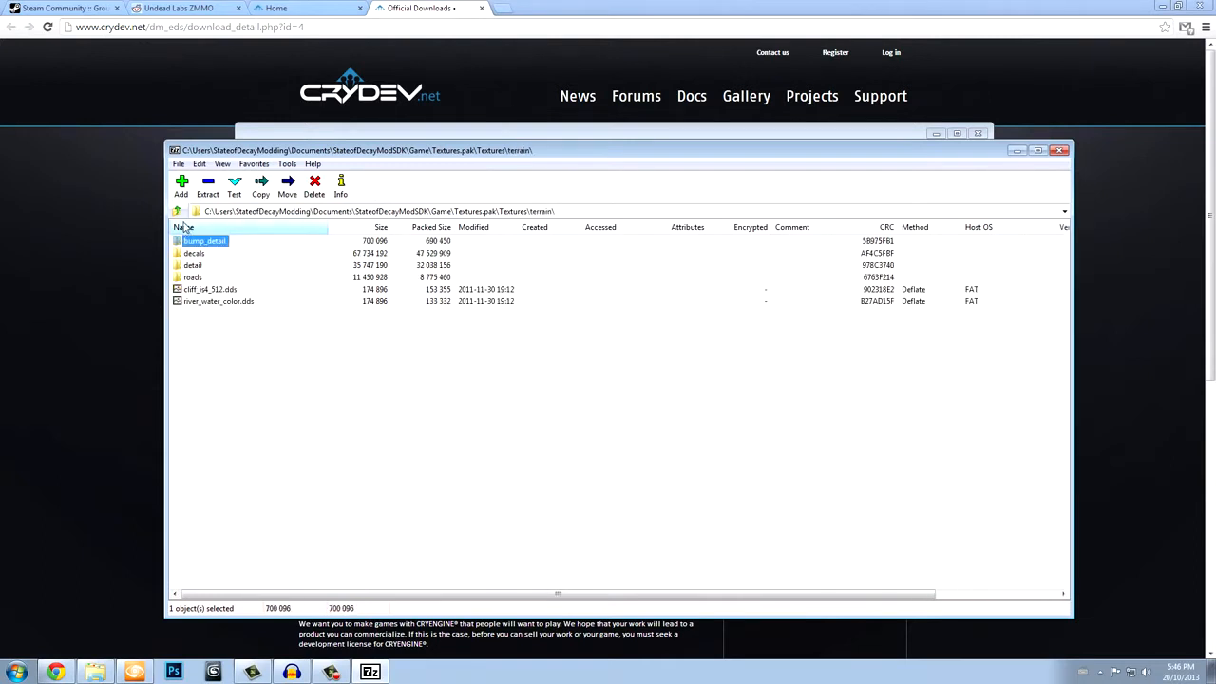
double_click(187, 243)
scroll(202, 453, down, 1)
scroll(202, 499, up, 1)
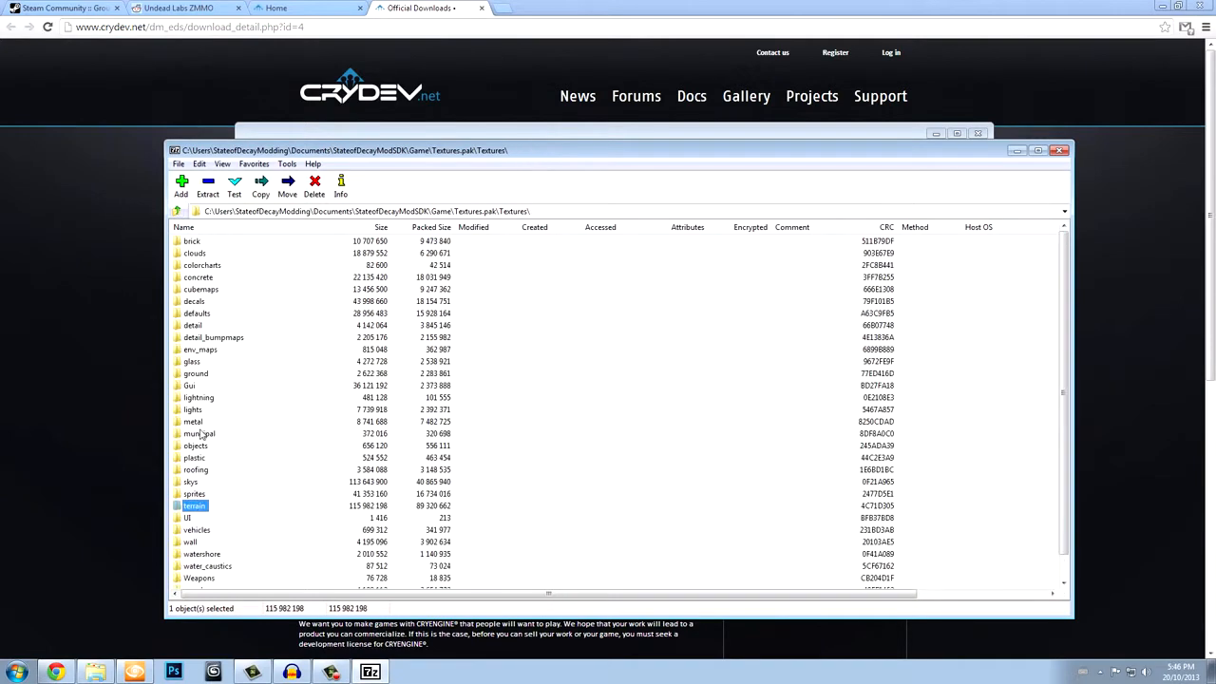
Leave the archive, close 7-Zip and go up to the StateofDecayModSDK folder in Windows Explorer.
click(177, 211)
click(176, 210)
click(177, 211)
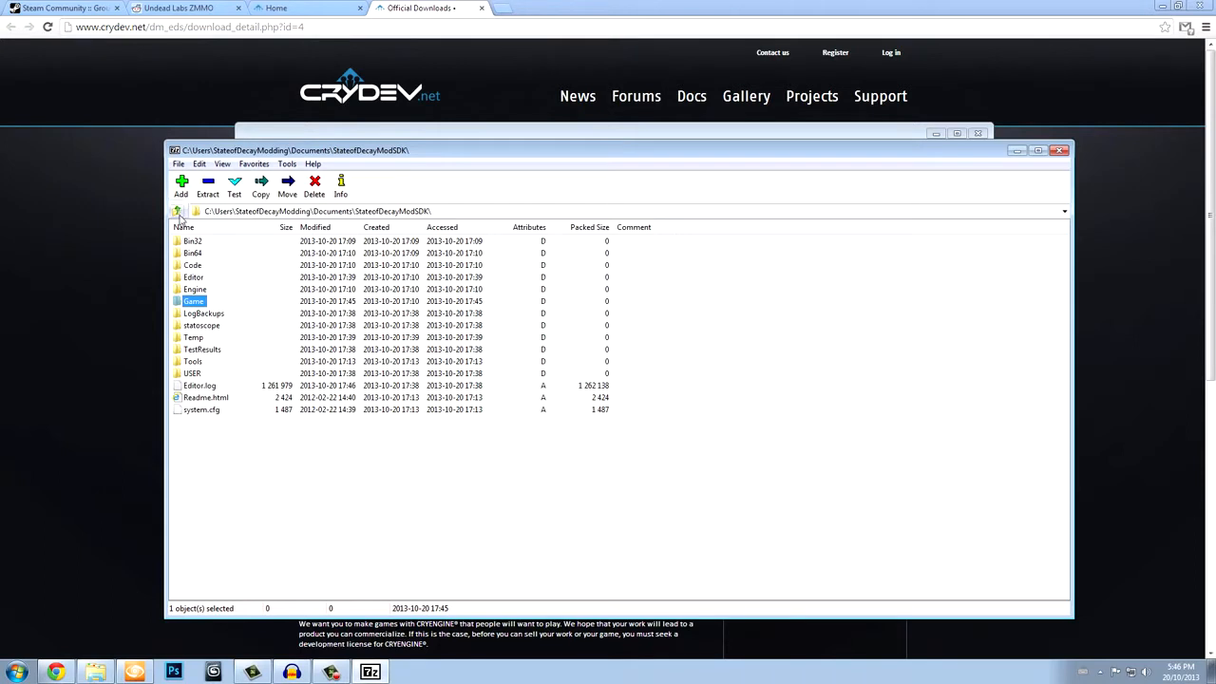
click(1058, 150)
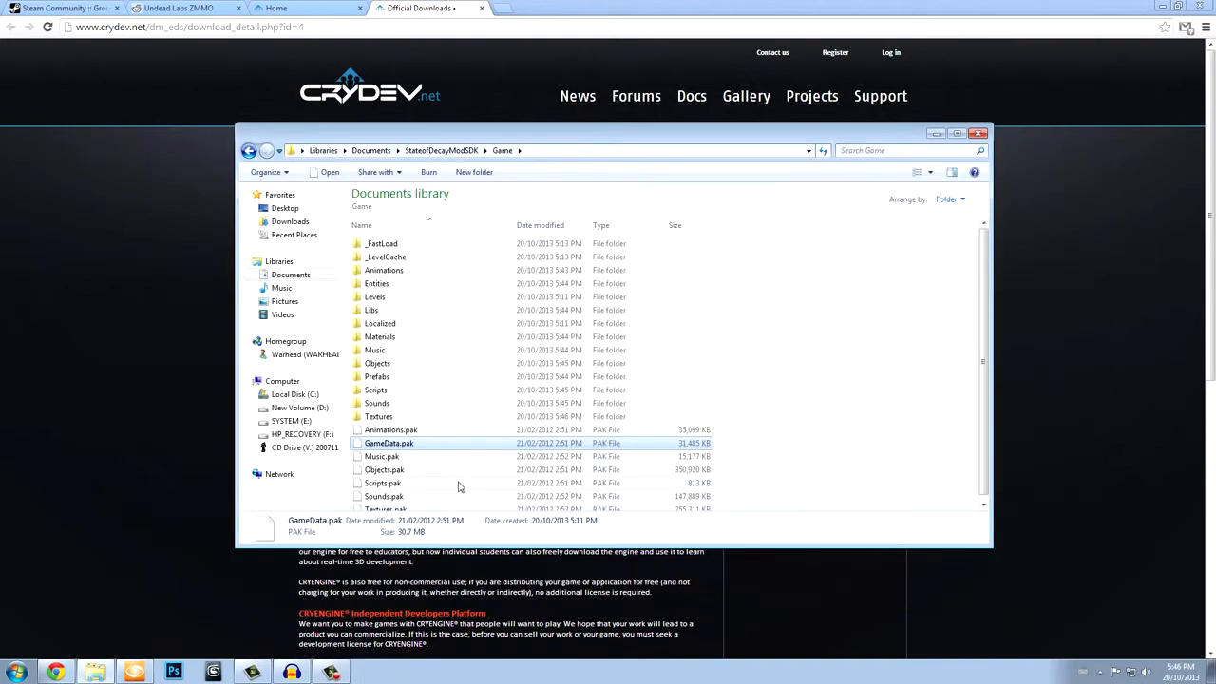
click(443, 403)
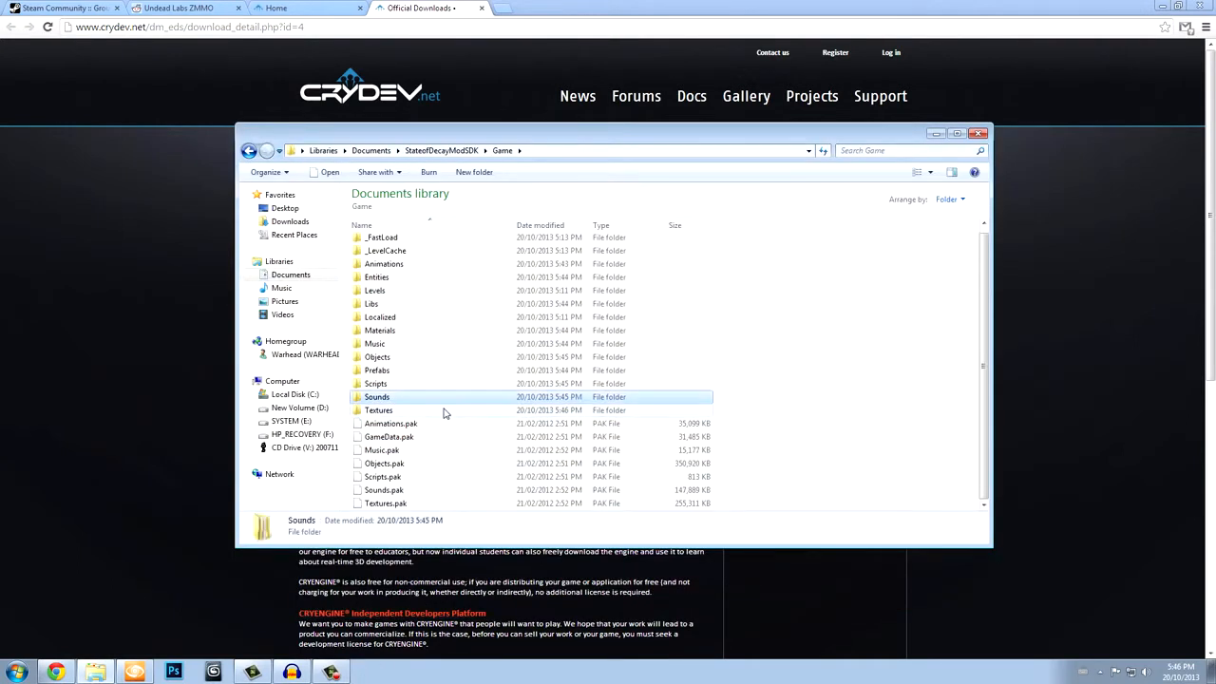
click(442, 150)
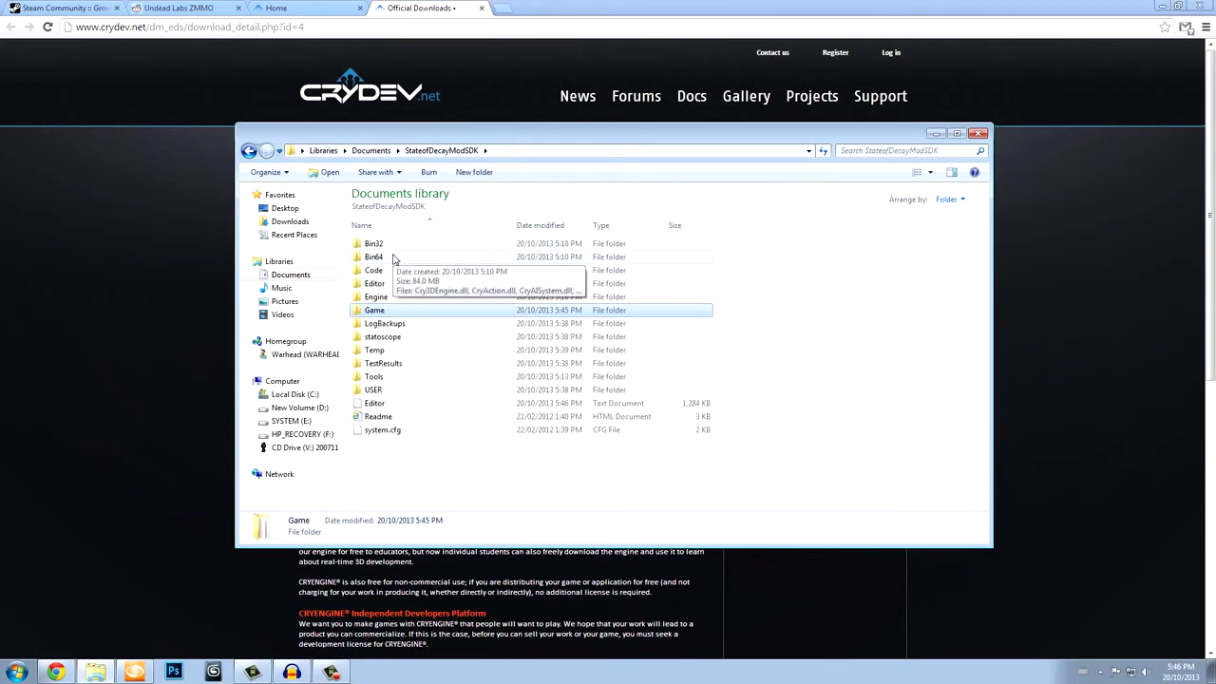
Check the system type in the computer's system properties and close the System window.
click(27, 665)
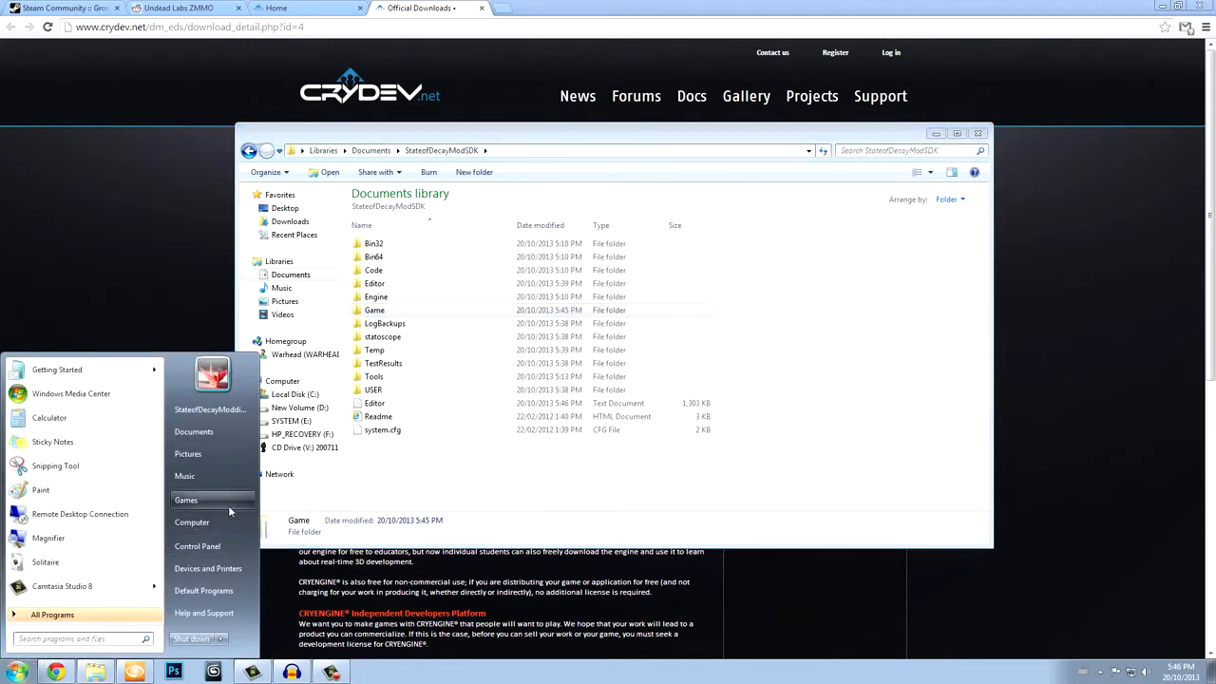
click(221, 524)
right_click(225, 525)
click(285, 629)
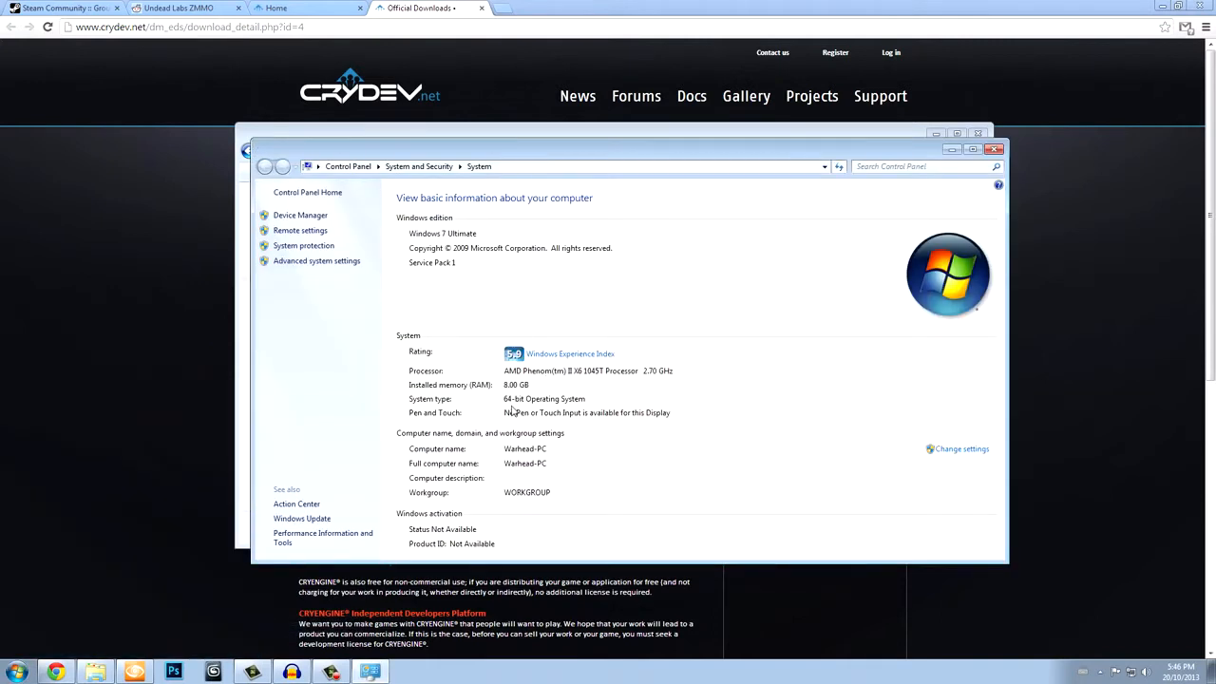
click(993, 150)
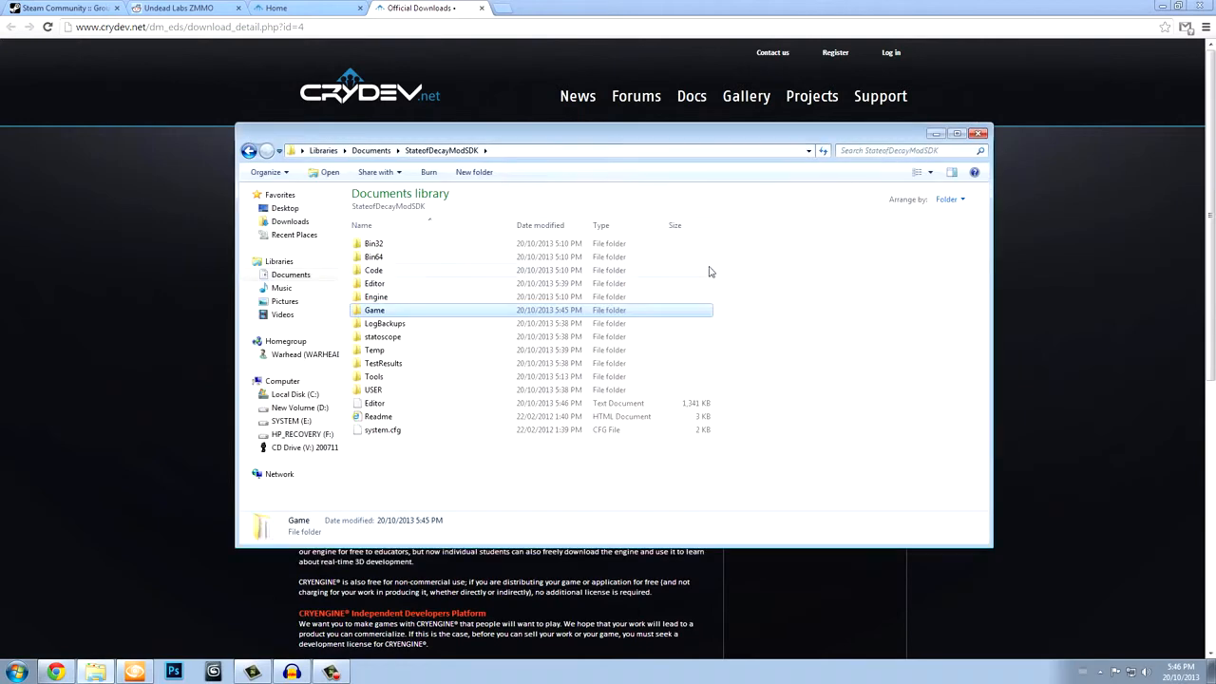
Open the Bin64 folder and locate the Editor application.
double_click(399, 257)
scroll(430, 384, down, 2)
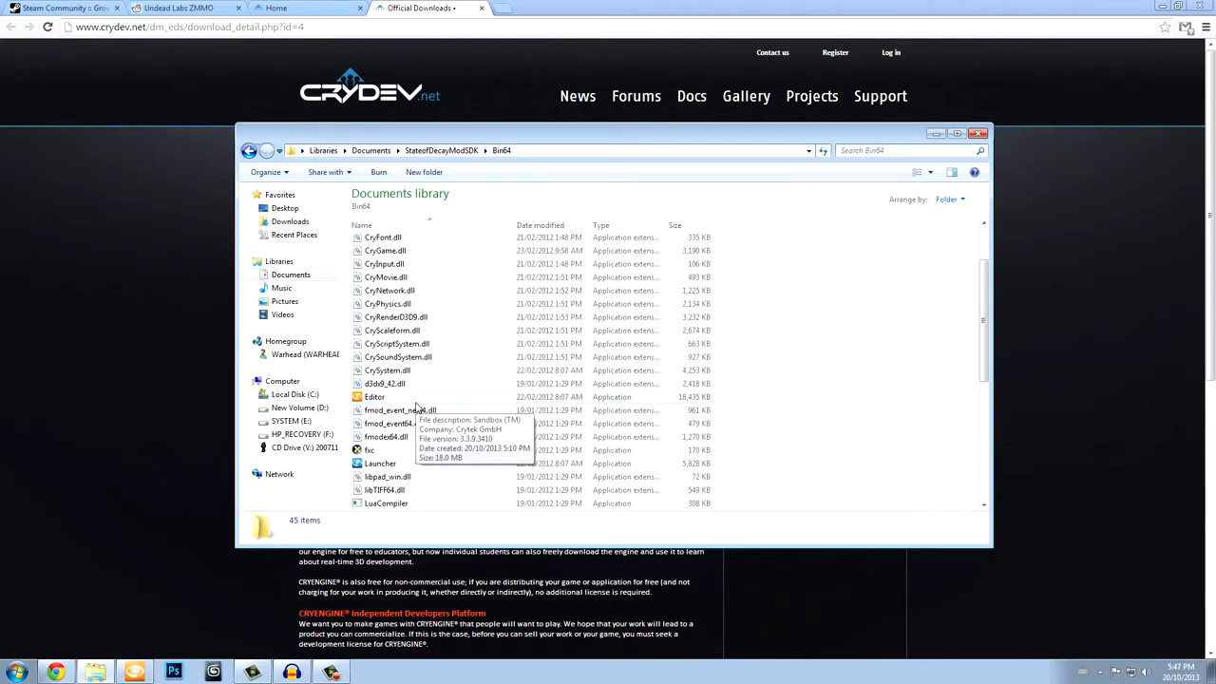
Try to launch the 64-bit Editor, declining a second Crytek application, and try to switch to the Sandbox window already running.
double_click(414, 398)
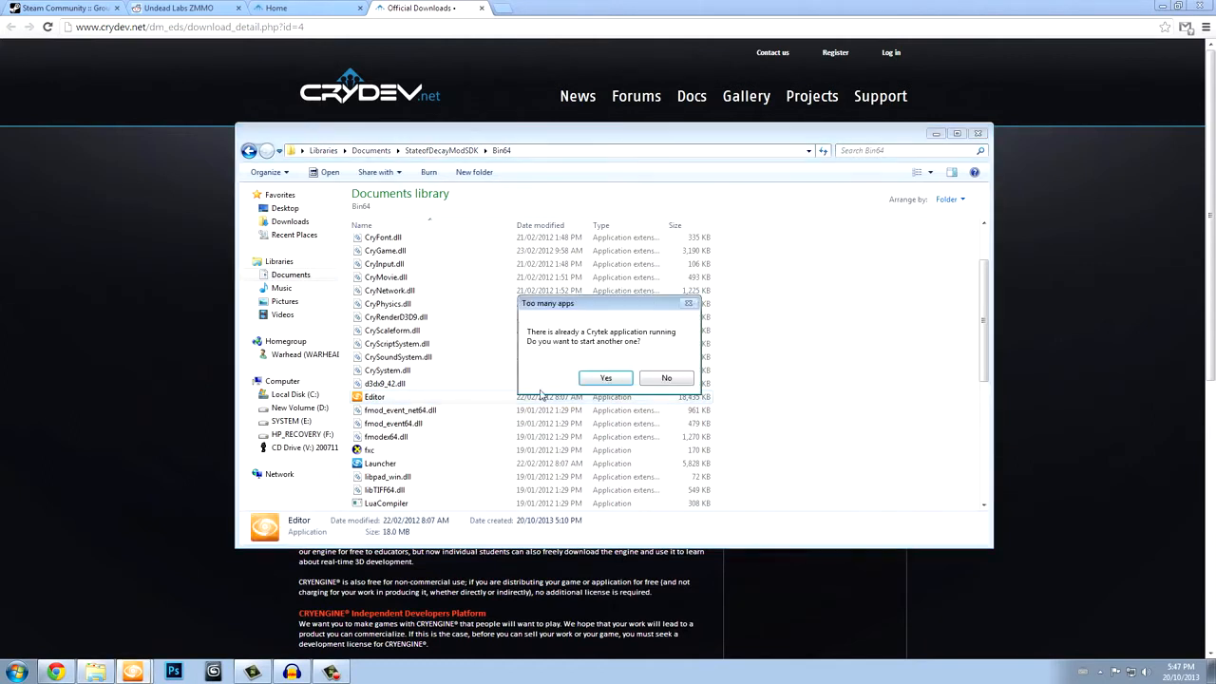
click(674, 382)
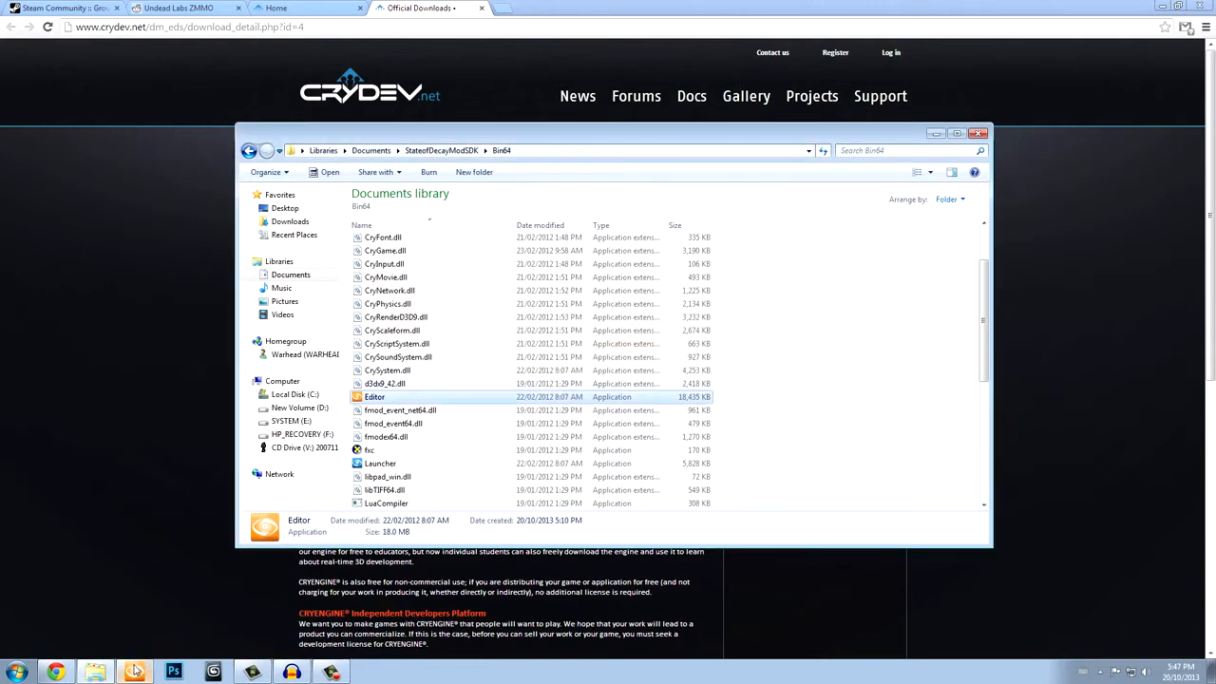
mouse_move(136, 670)
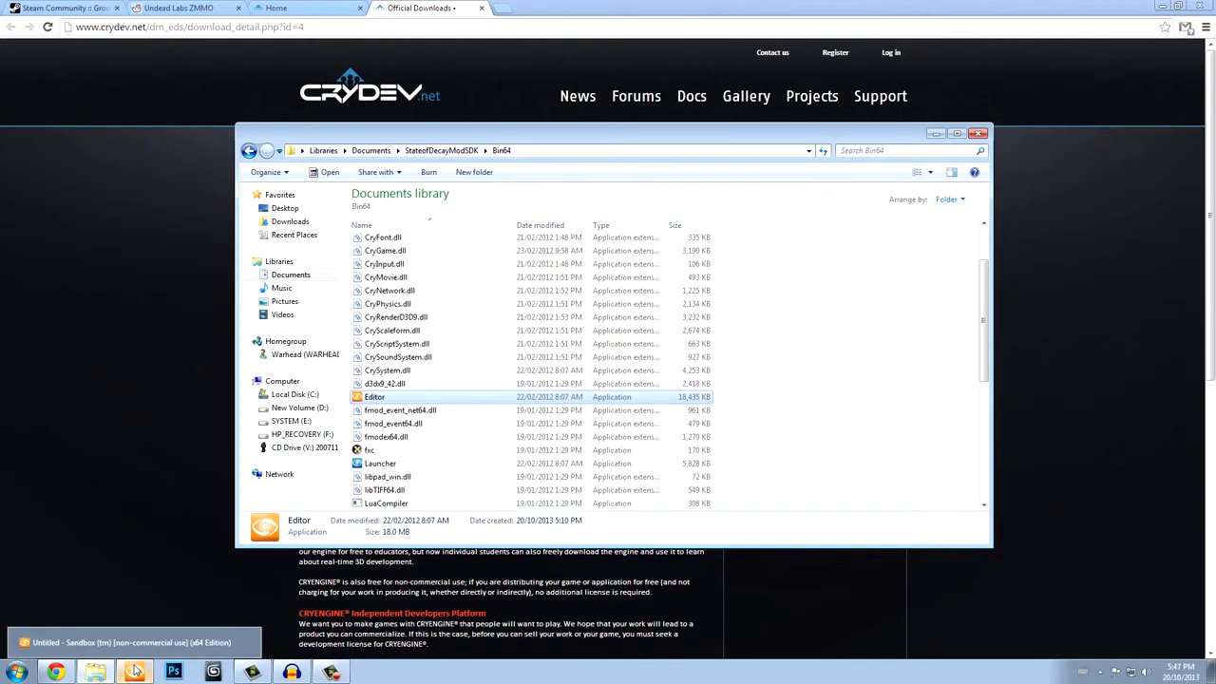
click(136, 670)
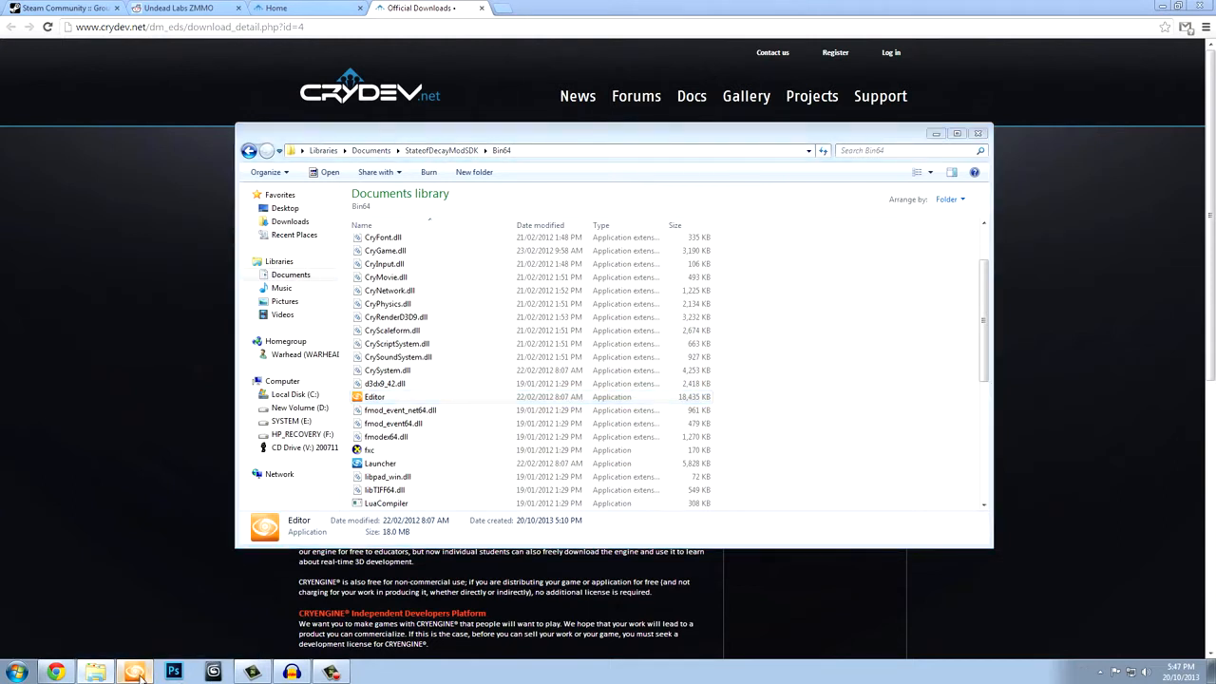
mouse_move(138, 671)
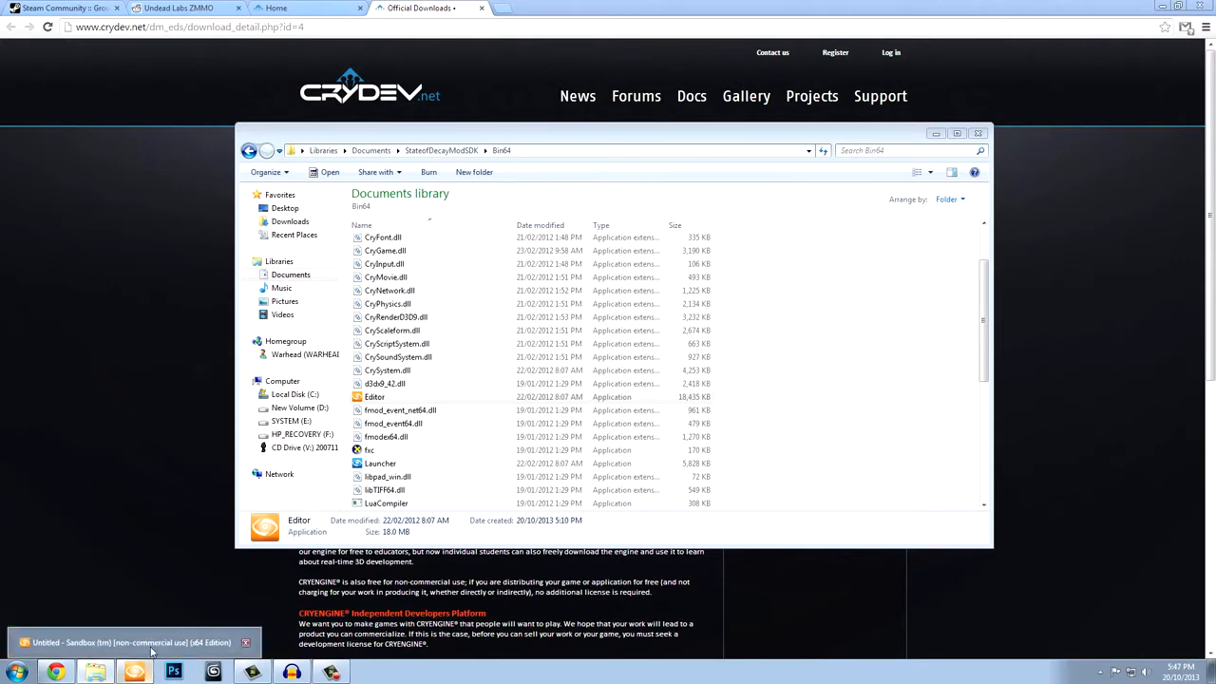
Open Windows Task Manager and bring its window to the front.
right_click(496, 676)
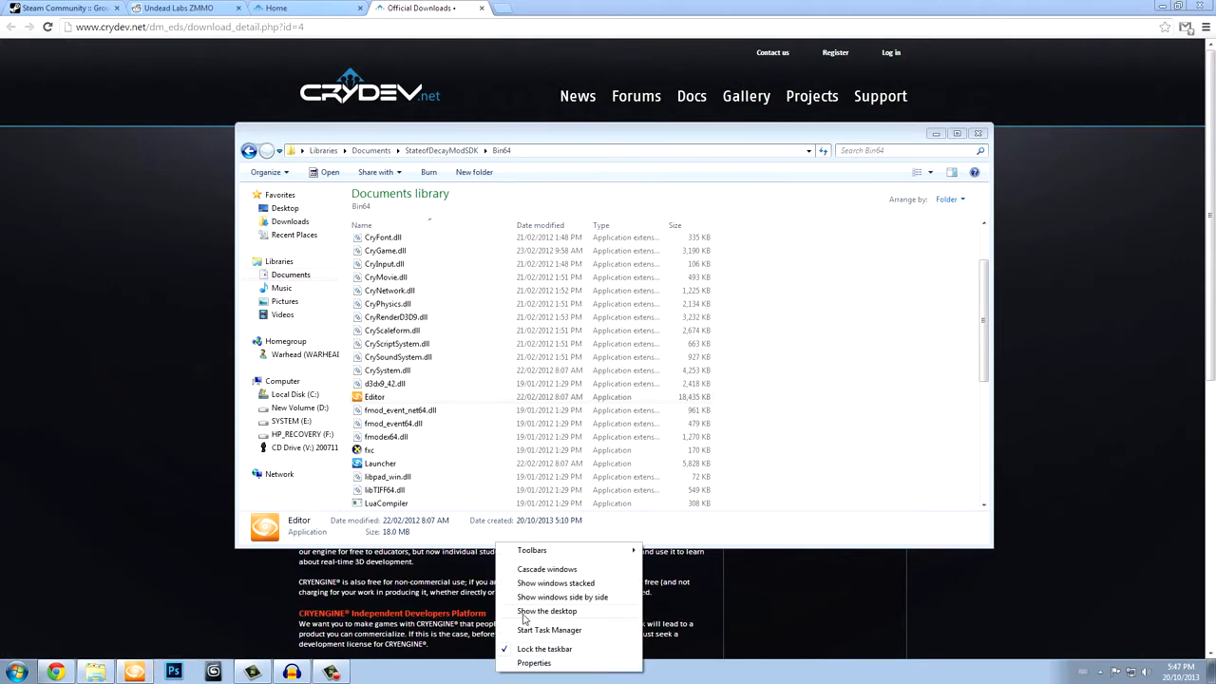
click(527, 631)
click(142, 671)
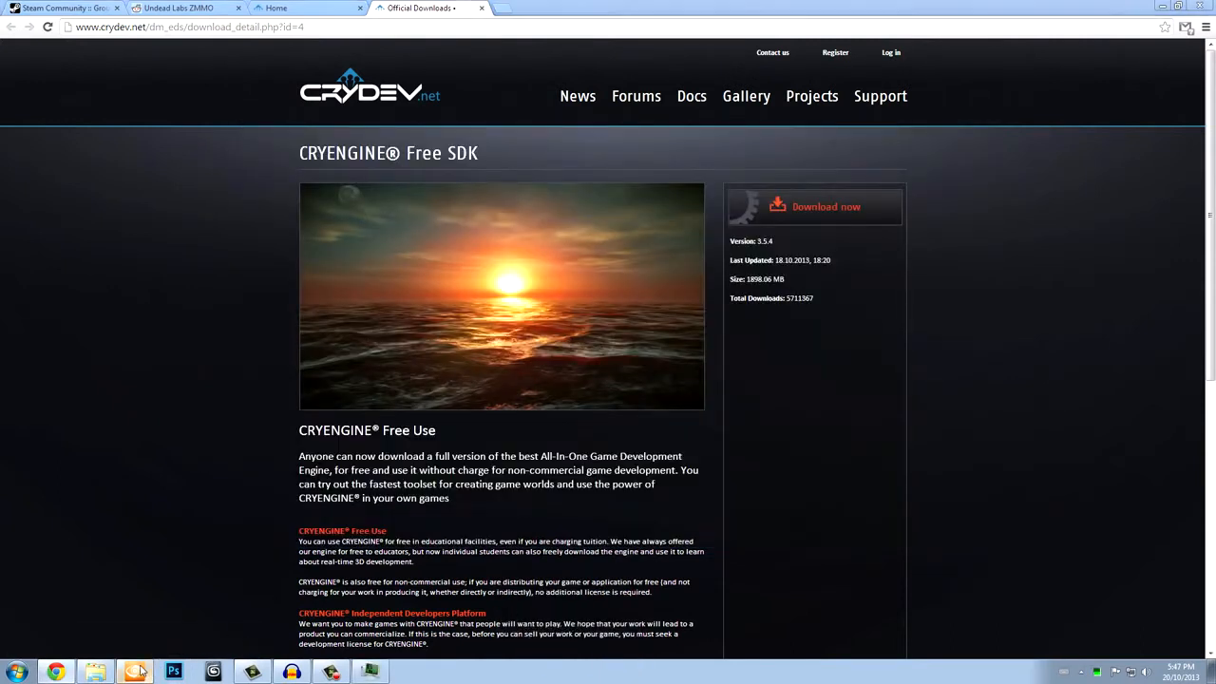
right_click(139, 672)
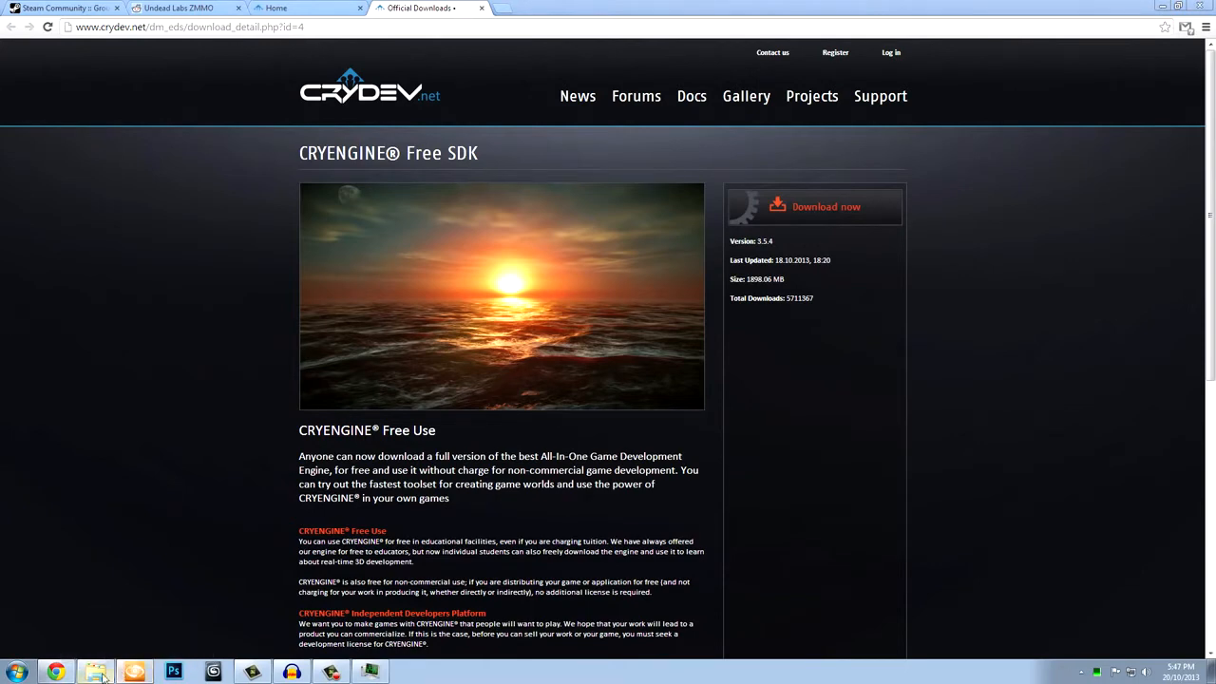
mouse_move(101, 677)
right_click(495, 670)
click(514, 641)
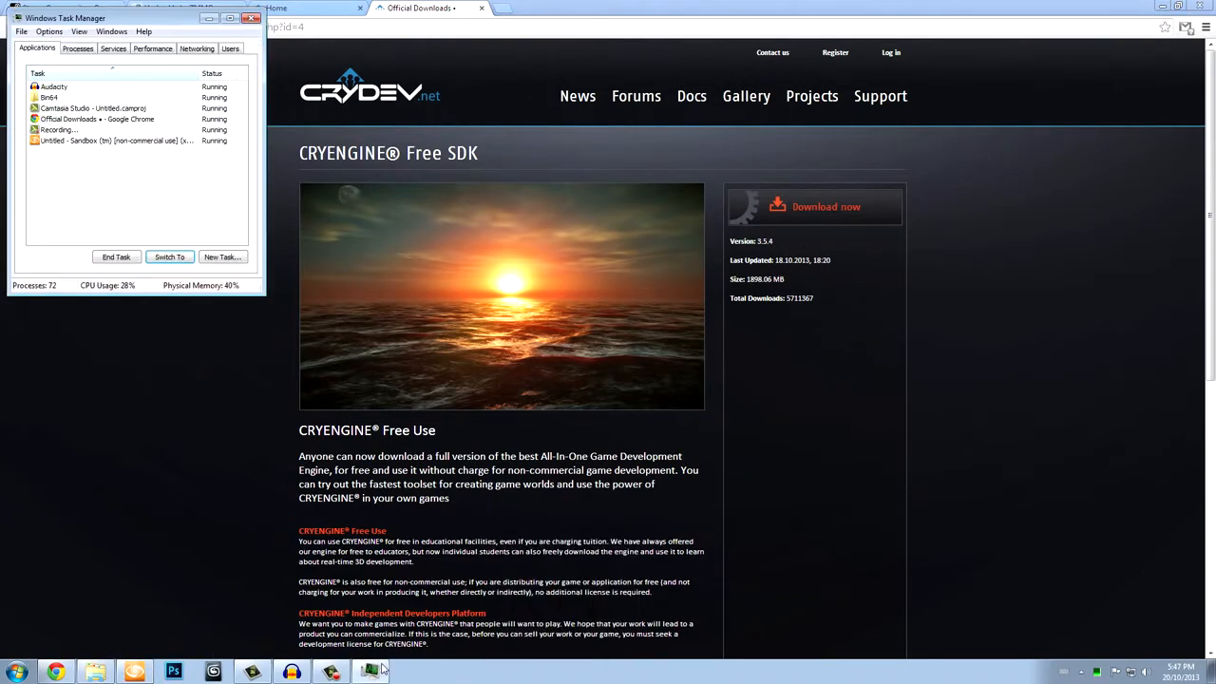
Sort the running processes by memory and end the Editor.exe process.
click(79, 32)
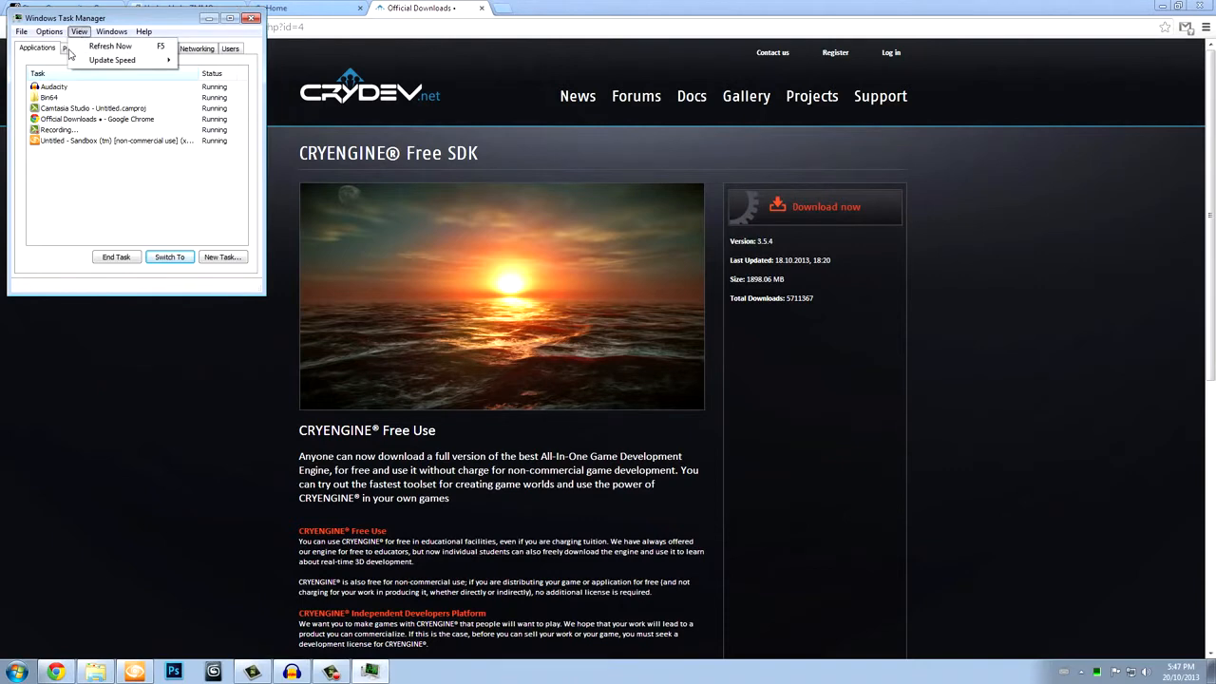
click(77, 49)
click(167, 73)
click(150, 88)
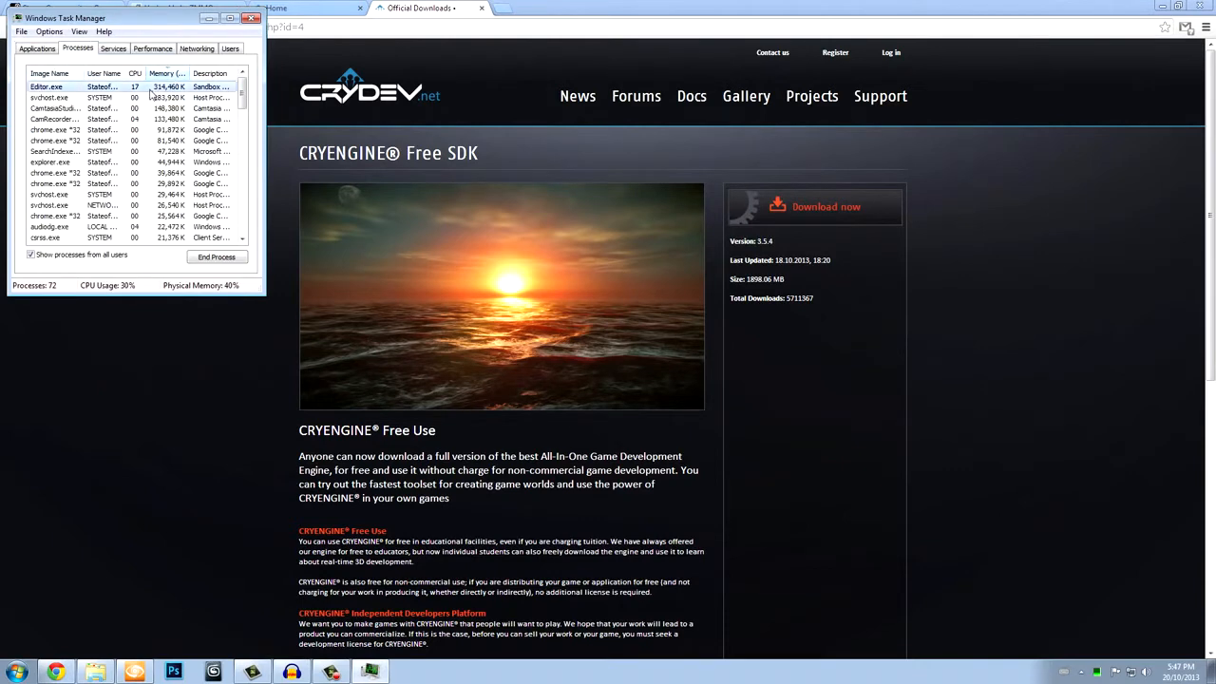
key(Delete)
key(Return)
Launch the Editor from the Bin64 folder, log in with the remembered CryDev account and let Sandbox set the NtfsDisableLastAccessUpdate registry value.
click(95, 672)
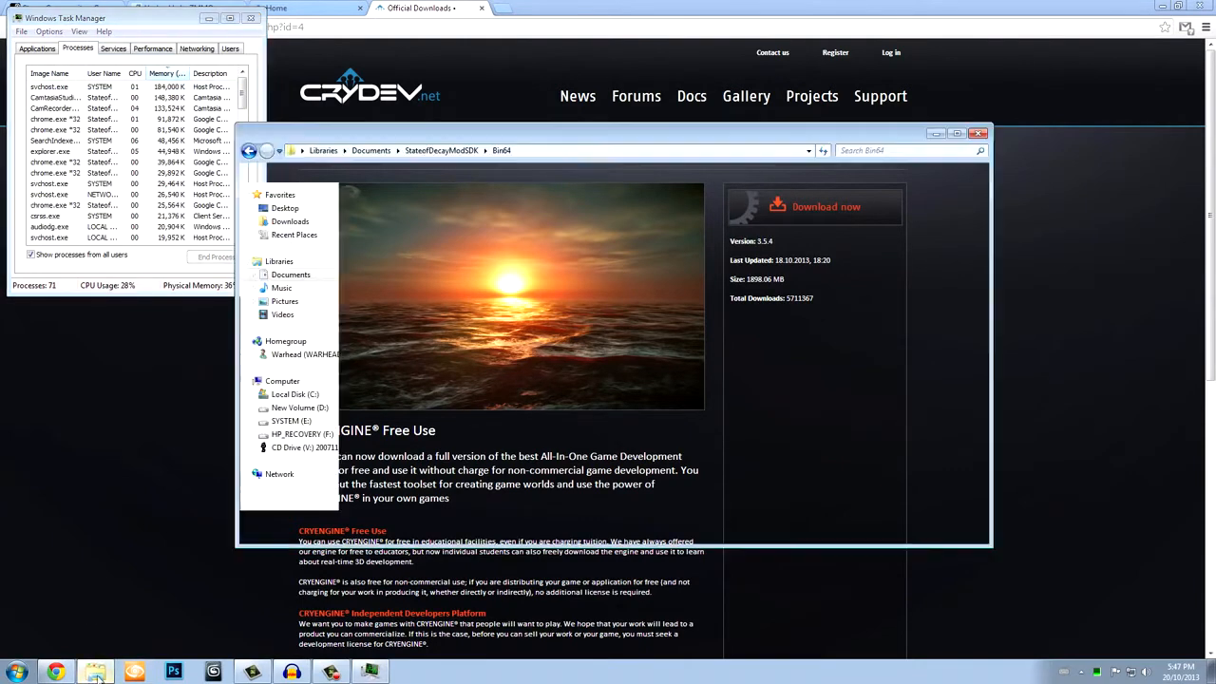
double_click(457, 399)
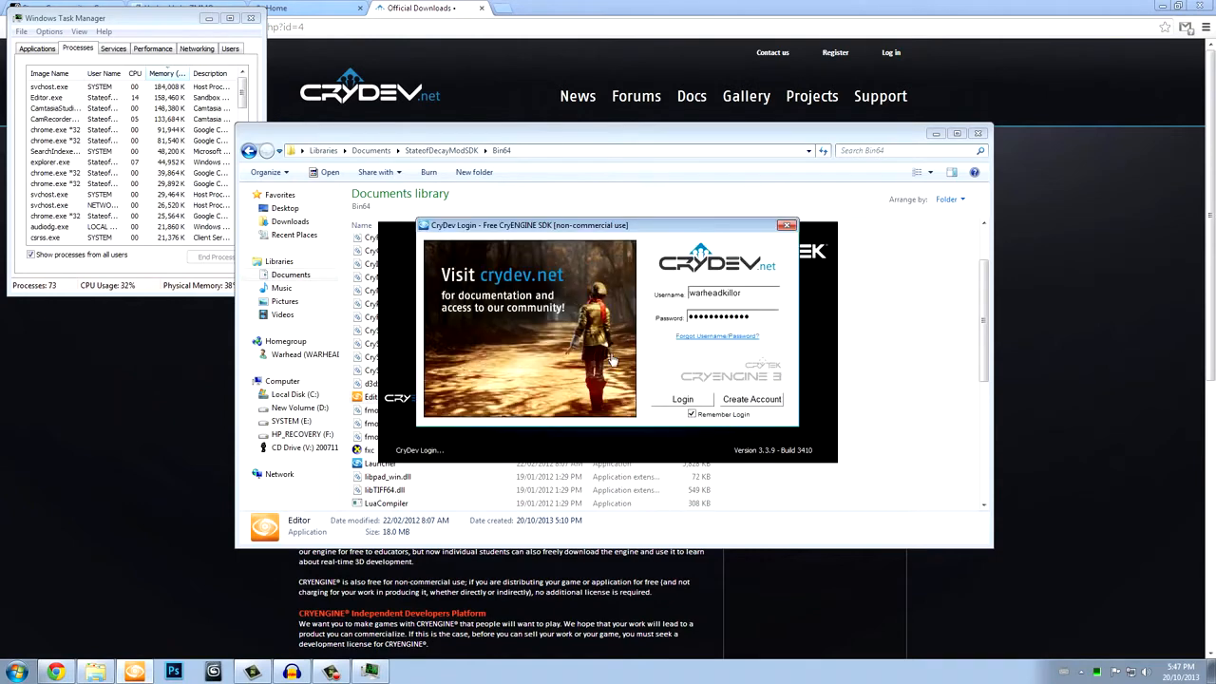
click(684, 399)
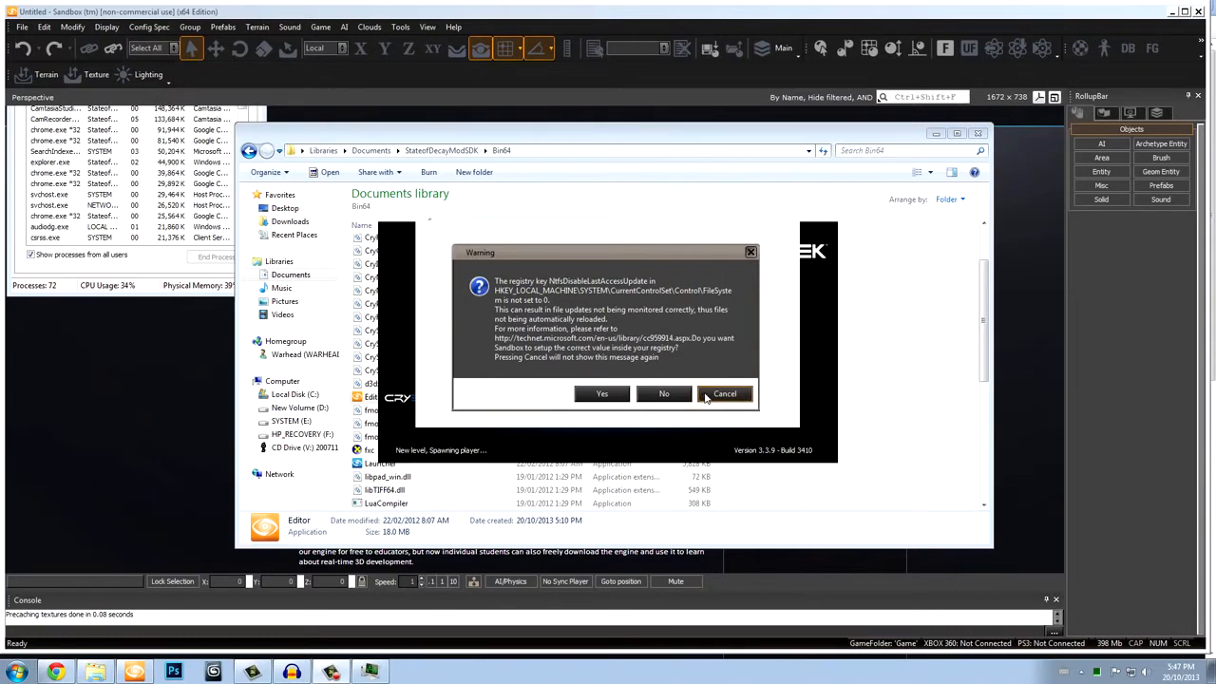
click(626, 393)
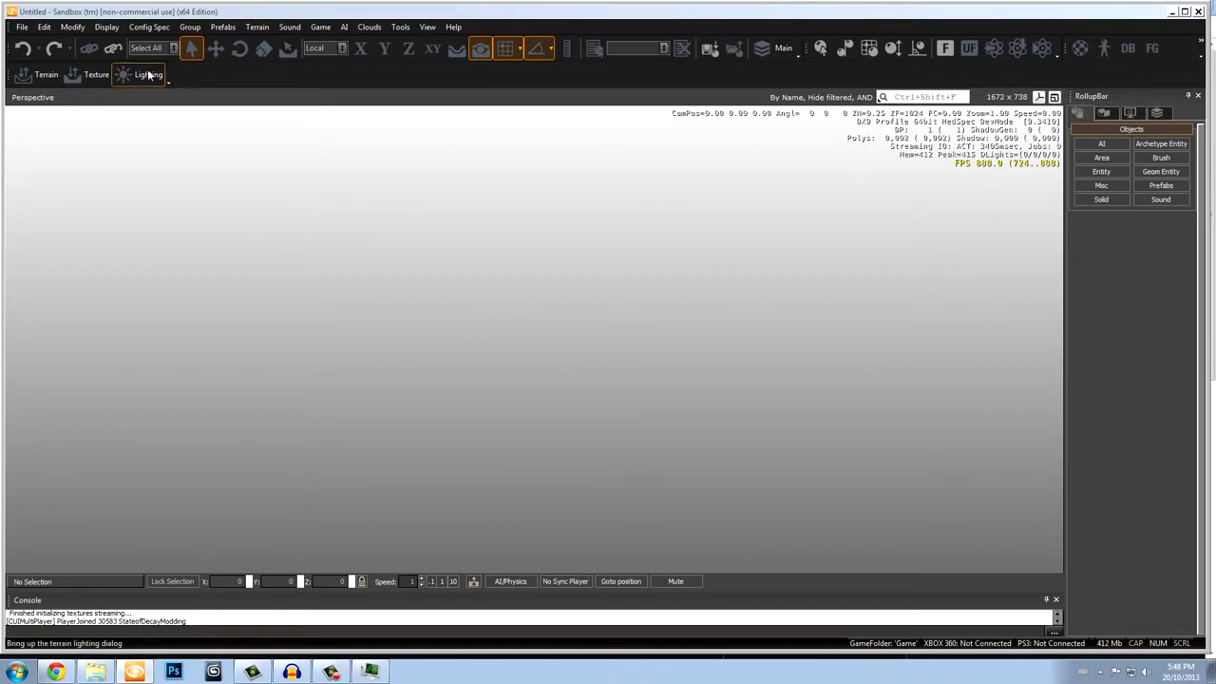
Create a new level named sodtest with a 256x256 heightmap, 2 meters per unit and no associated project.
click(20, 29)
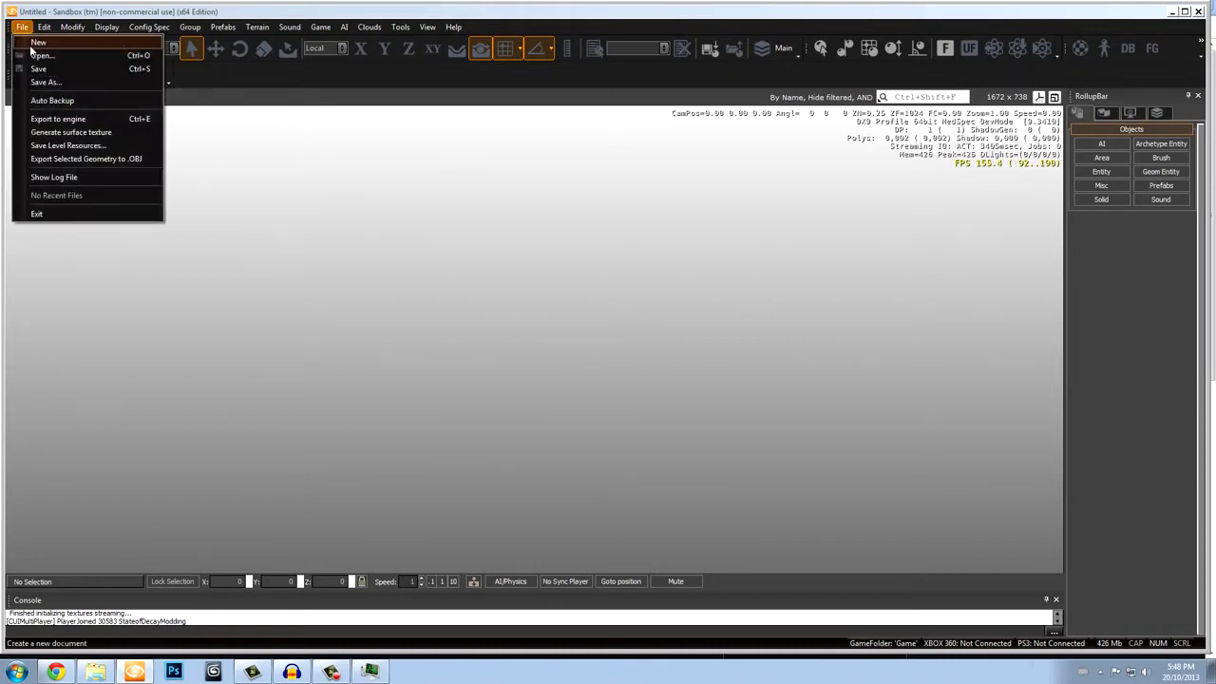
click(36, 43)
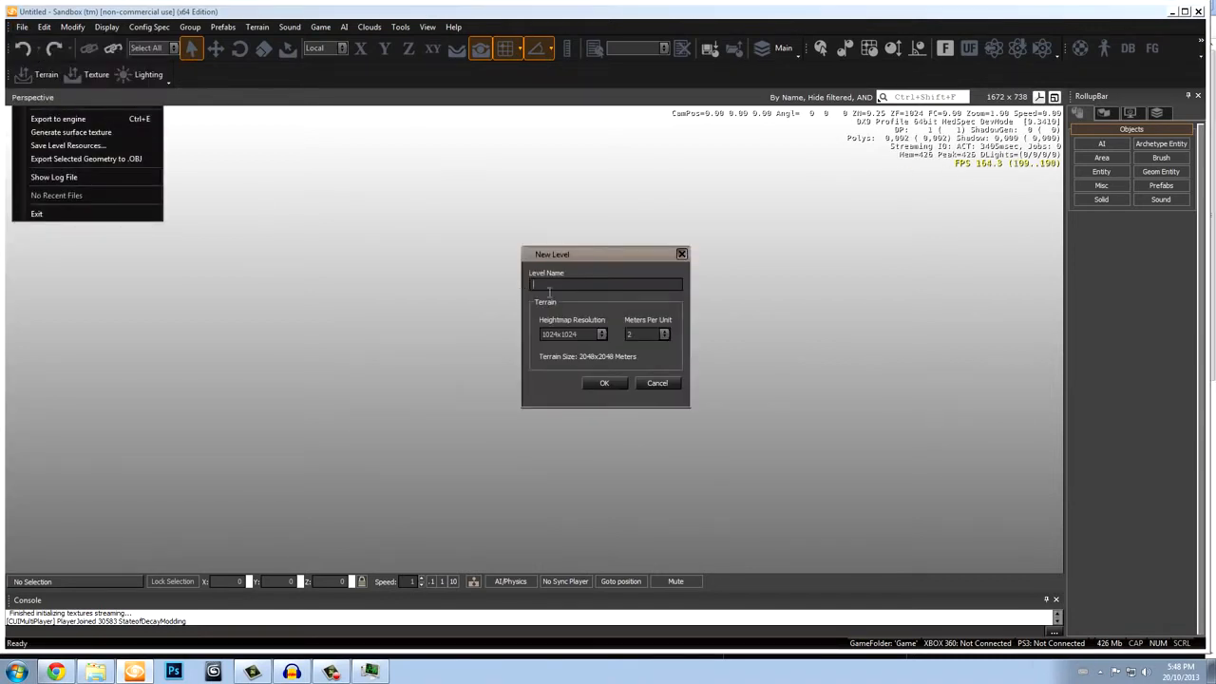
click(572, 355)
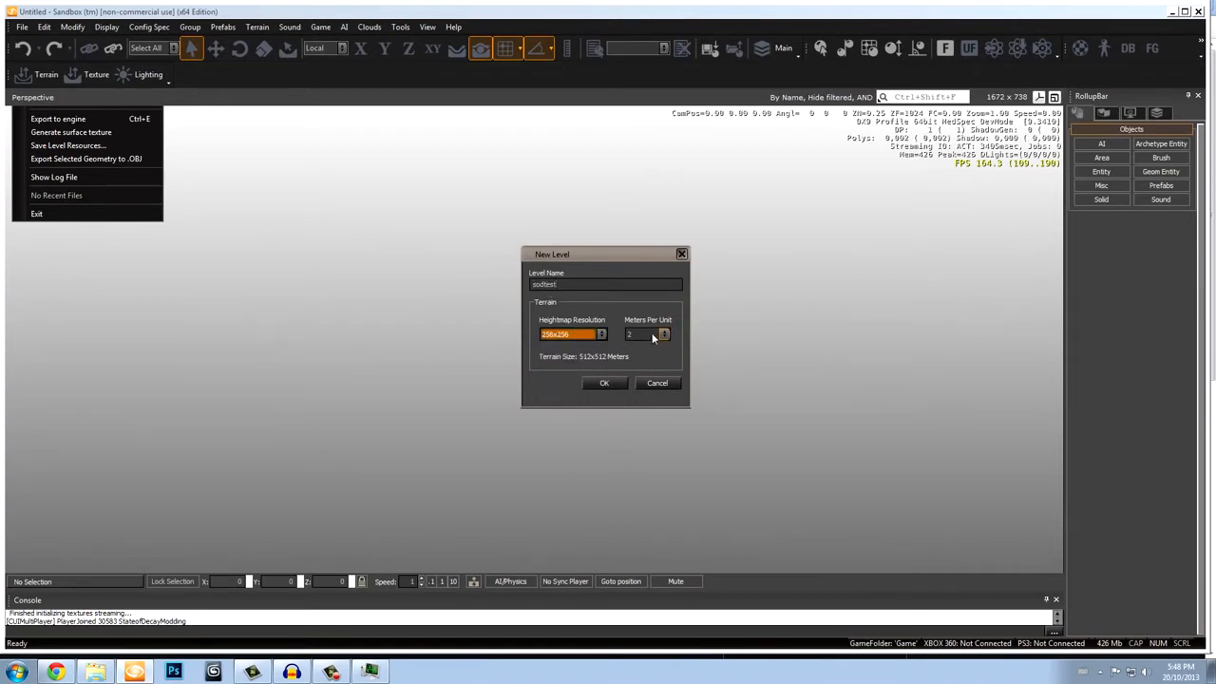
click(602, 383)
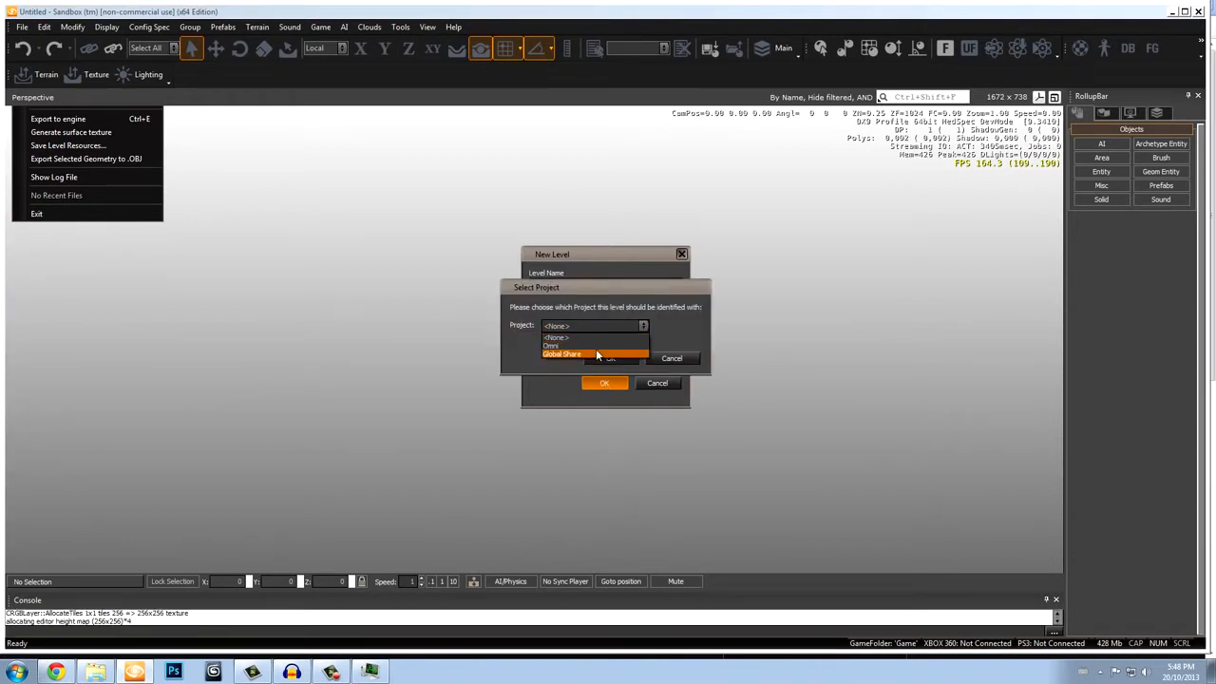
click(597, 338)
click(609, 359)
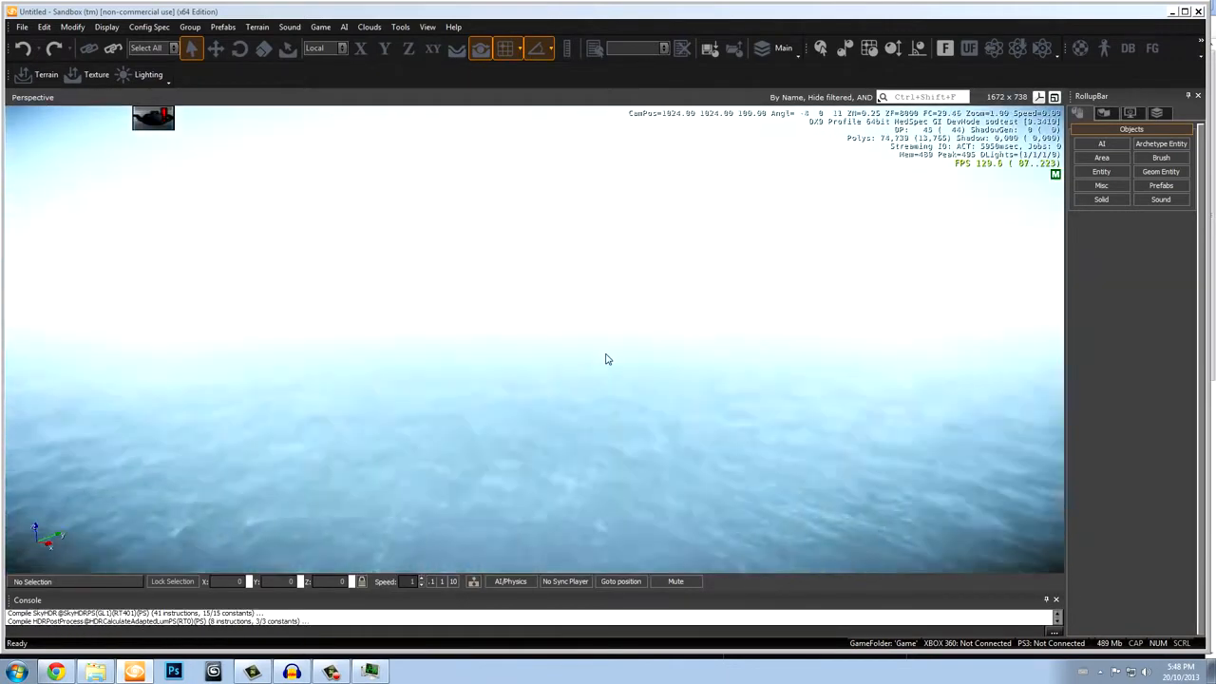
Show the display and render settings and fly the camera around the new level's ocean to examine the viewport navigation.
right_drag(606, 354, 610, 363)
click(1130, 112)
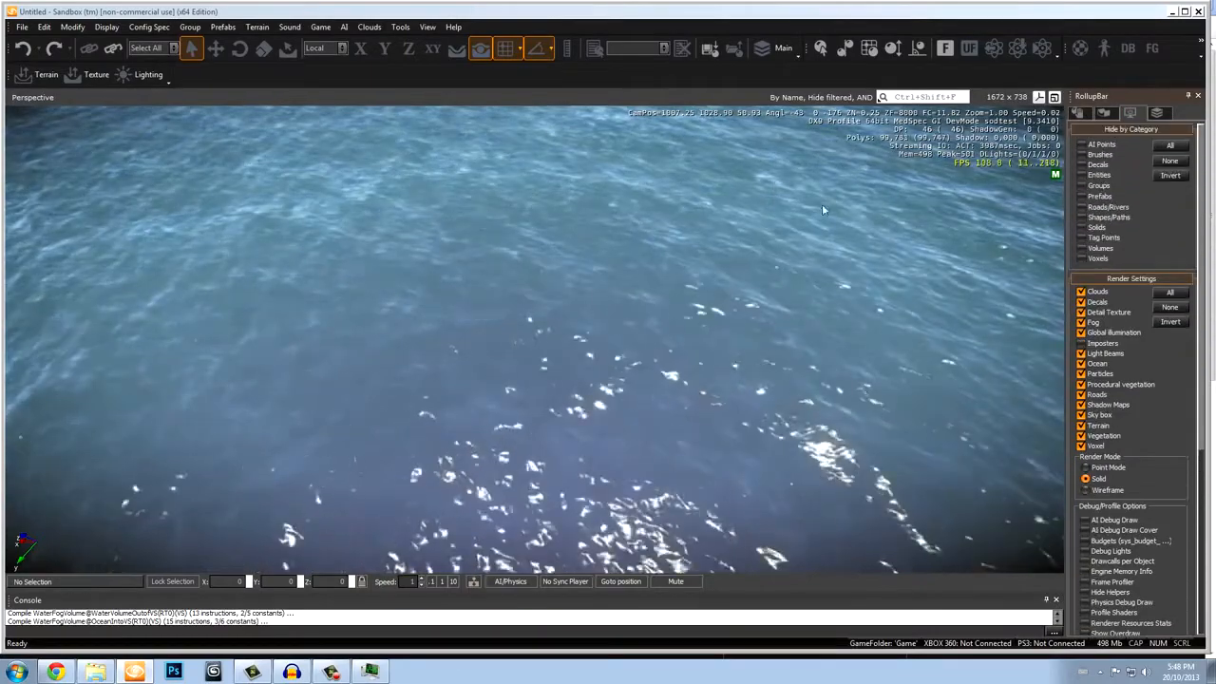
right_drag(547, 309, 492, 229)
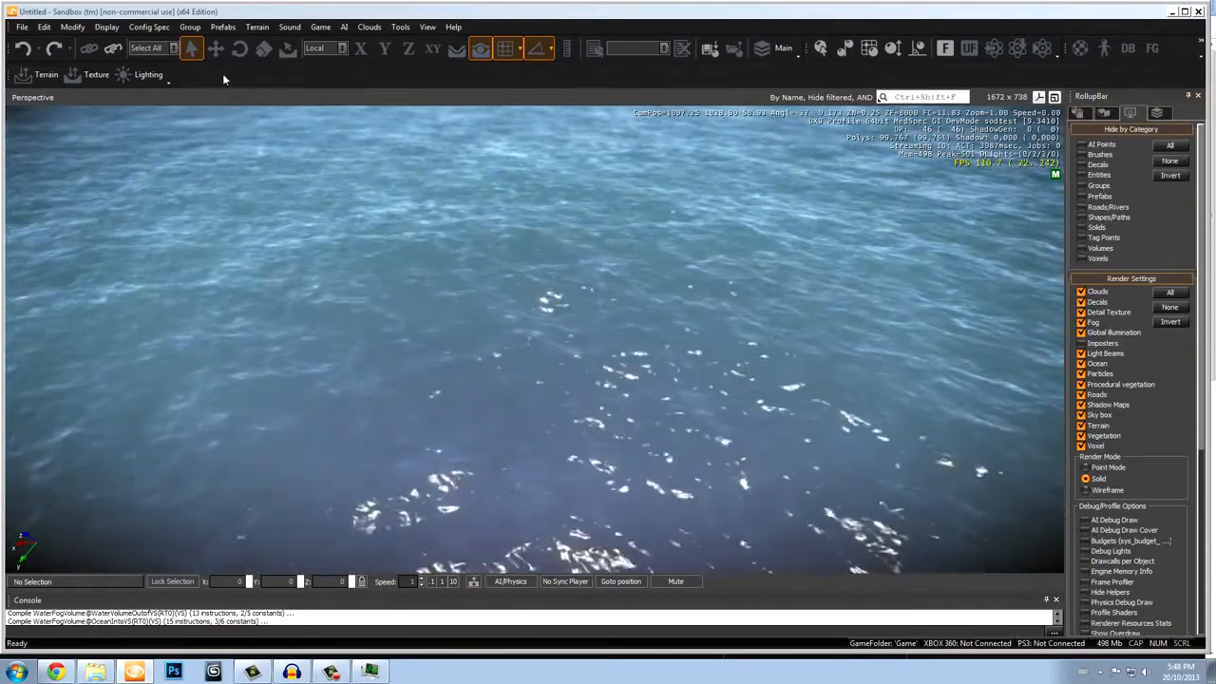
right_drag(495, 299, 494, 311)
key(w)
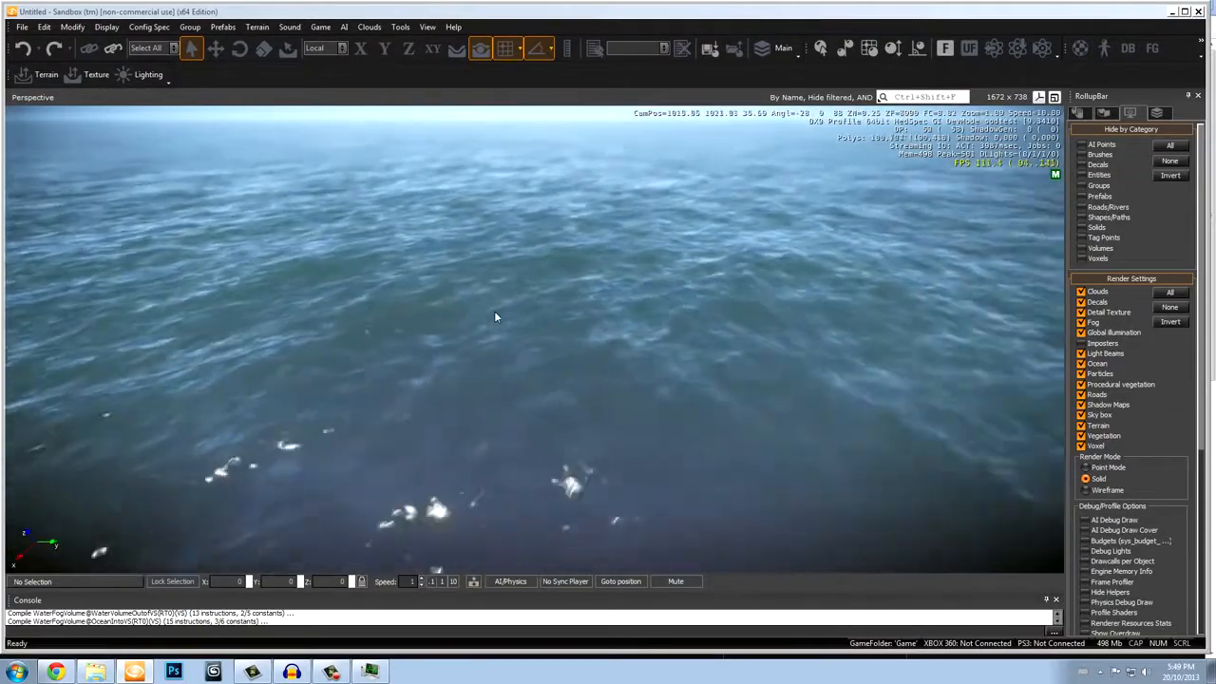
key(d)
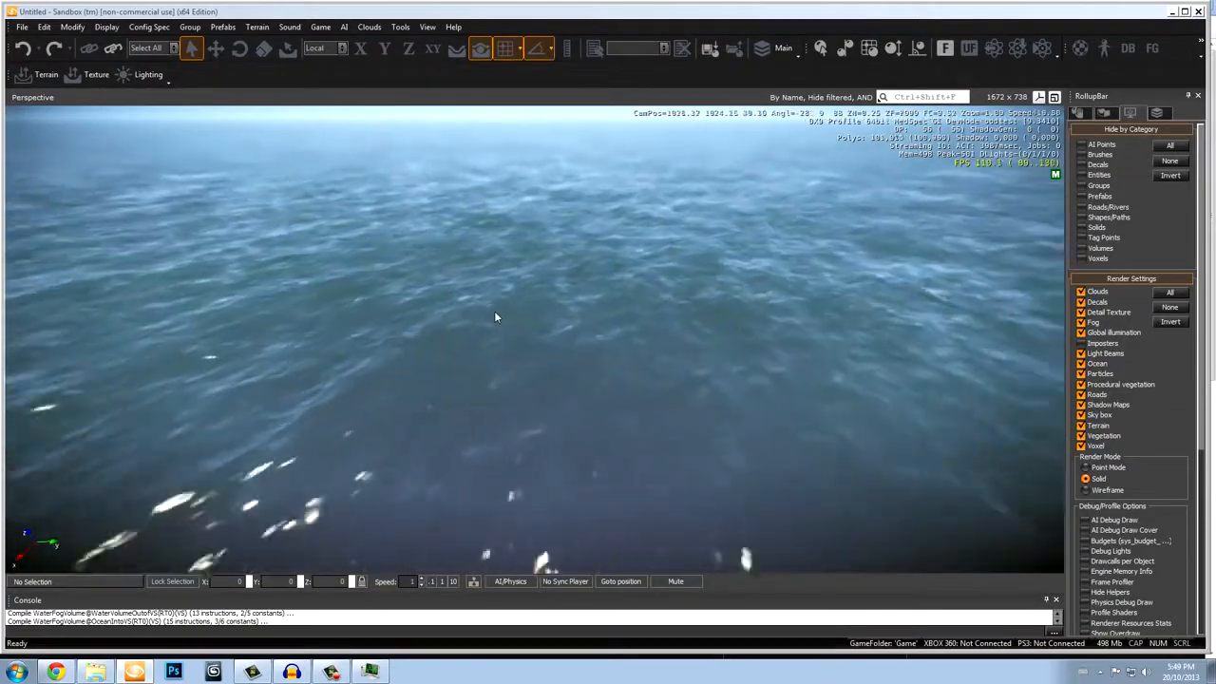
key(w)
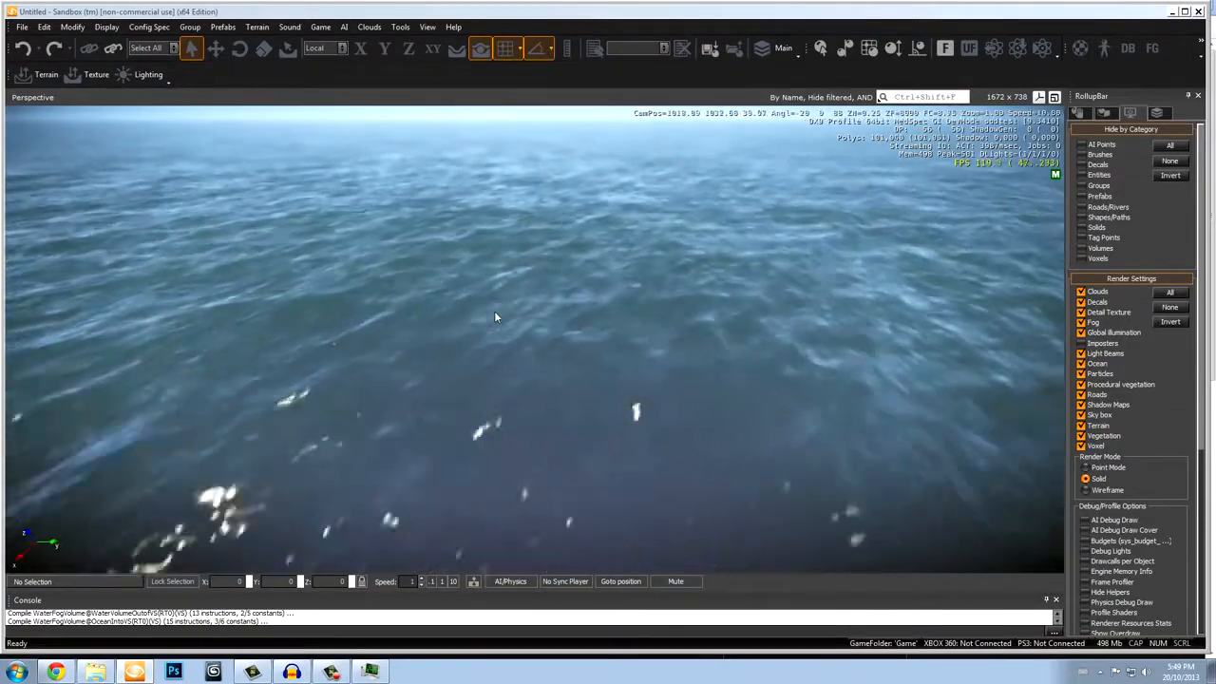
key(s)
key(d)
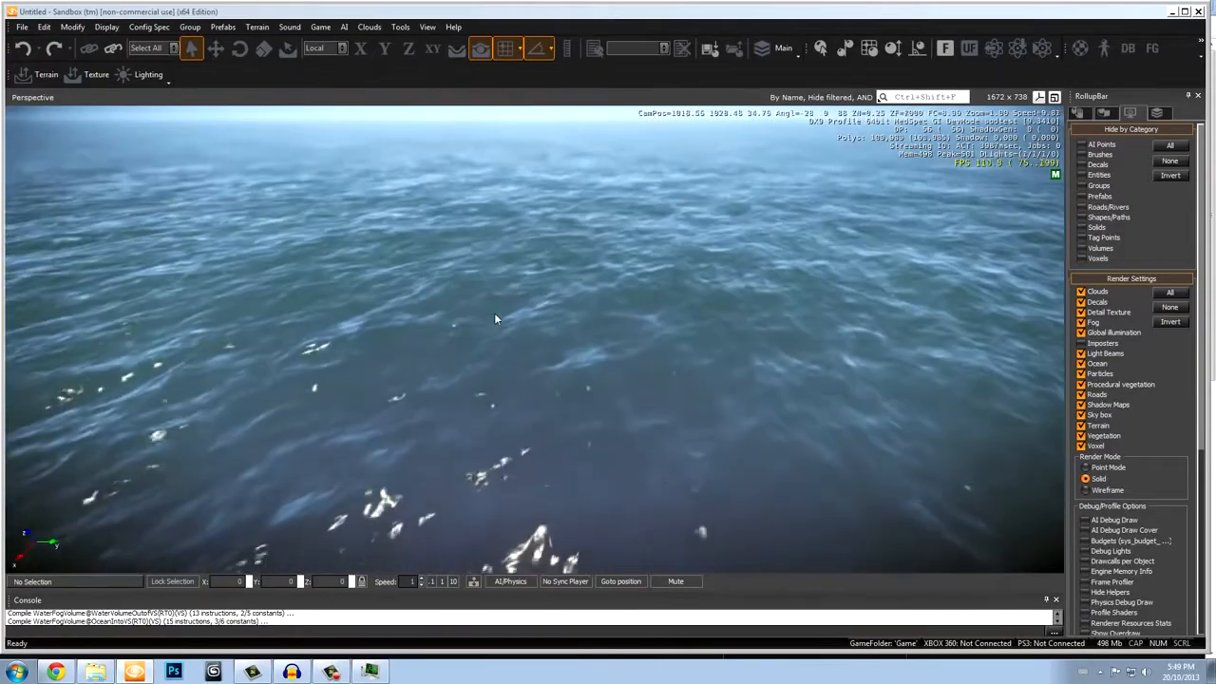
key(s)
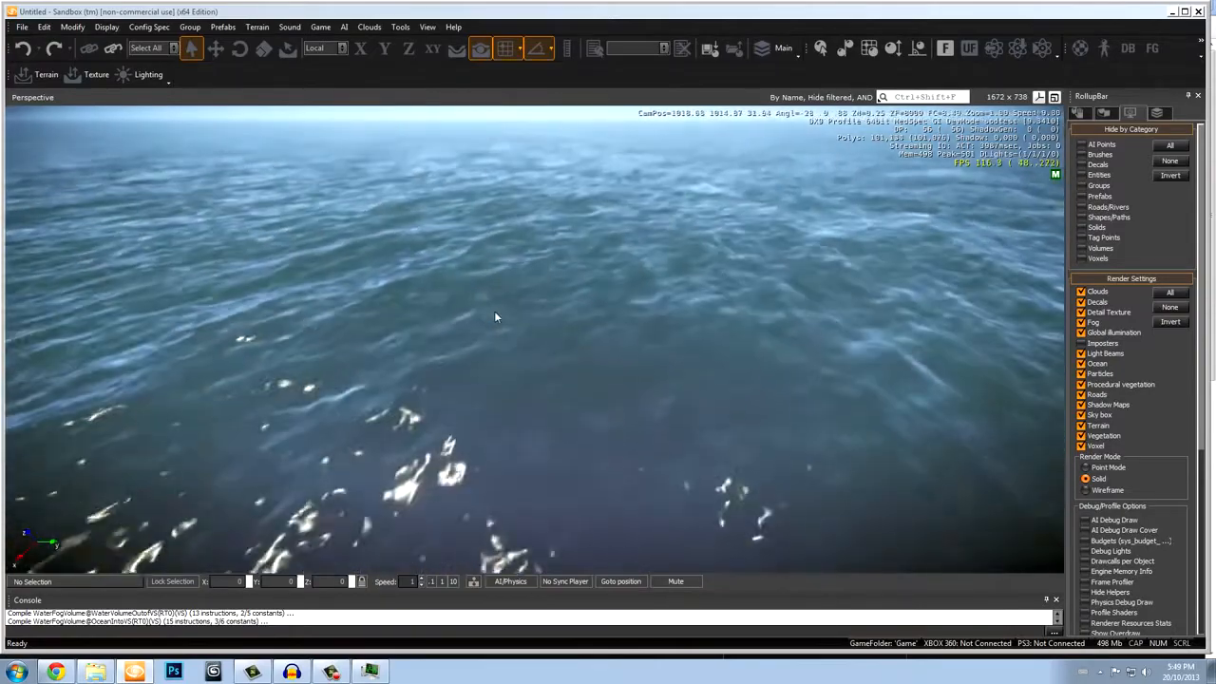
key(s)
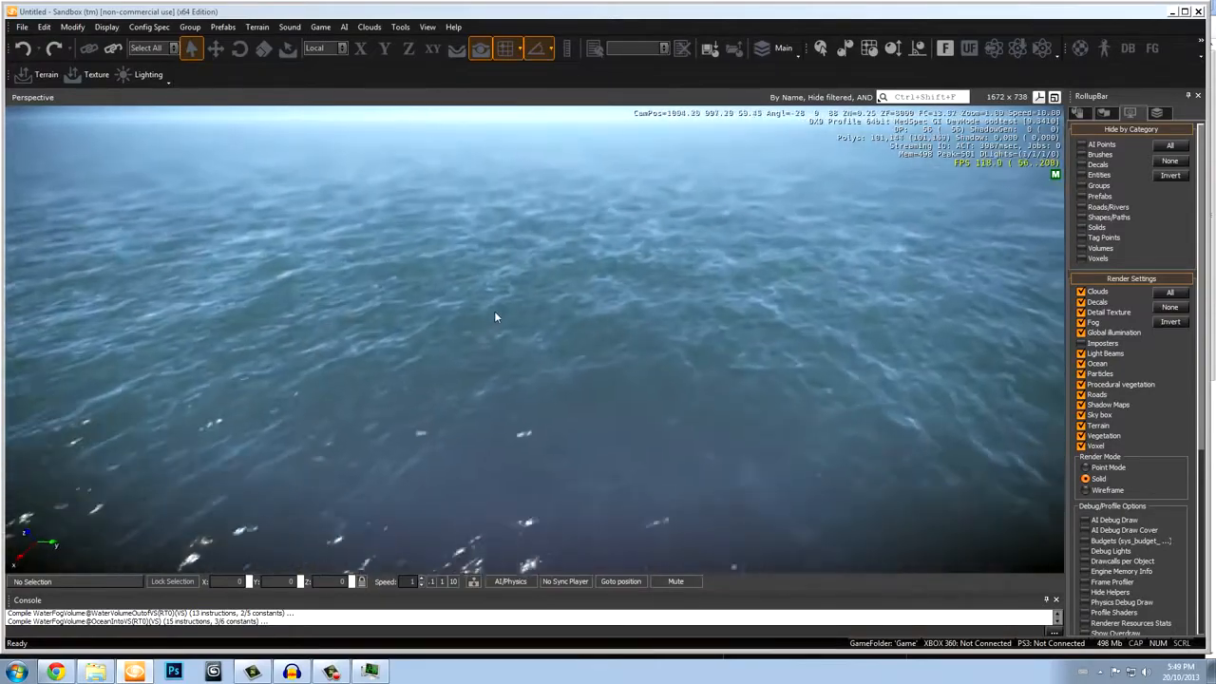
key(w)
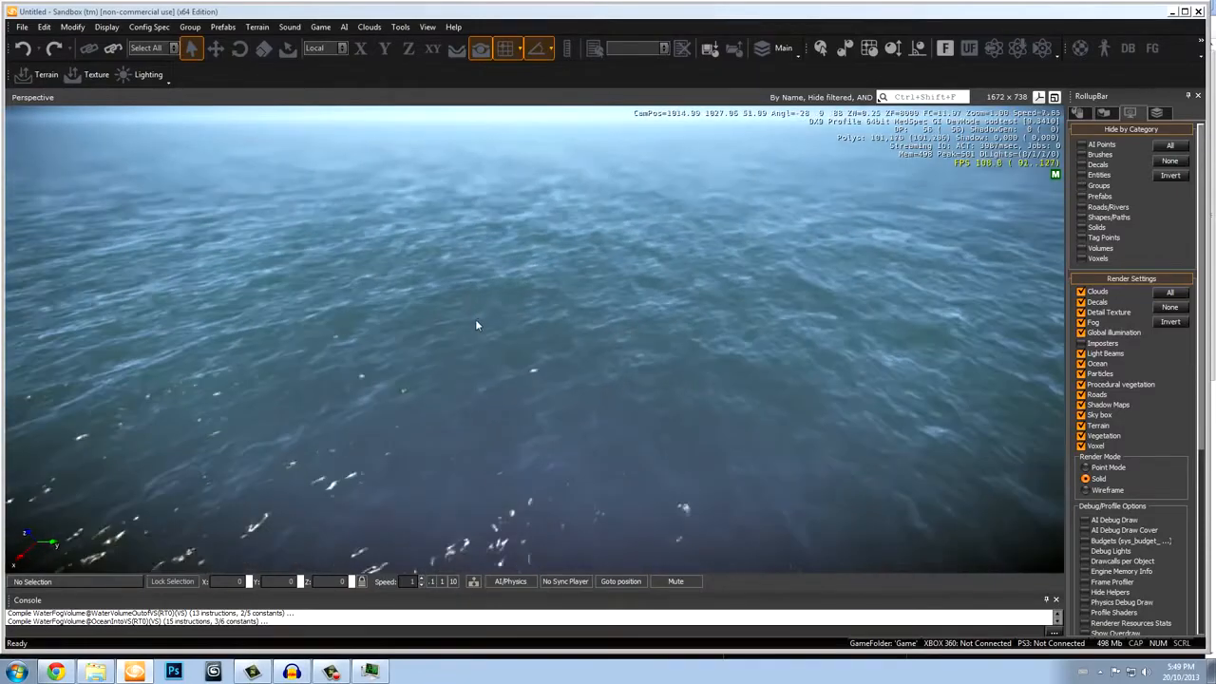
right_drag(627, 352, 627, 353)
key(w)
right_drag(420, 359, 420, 359)
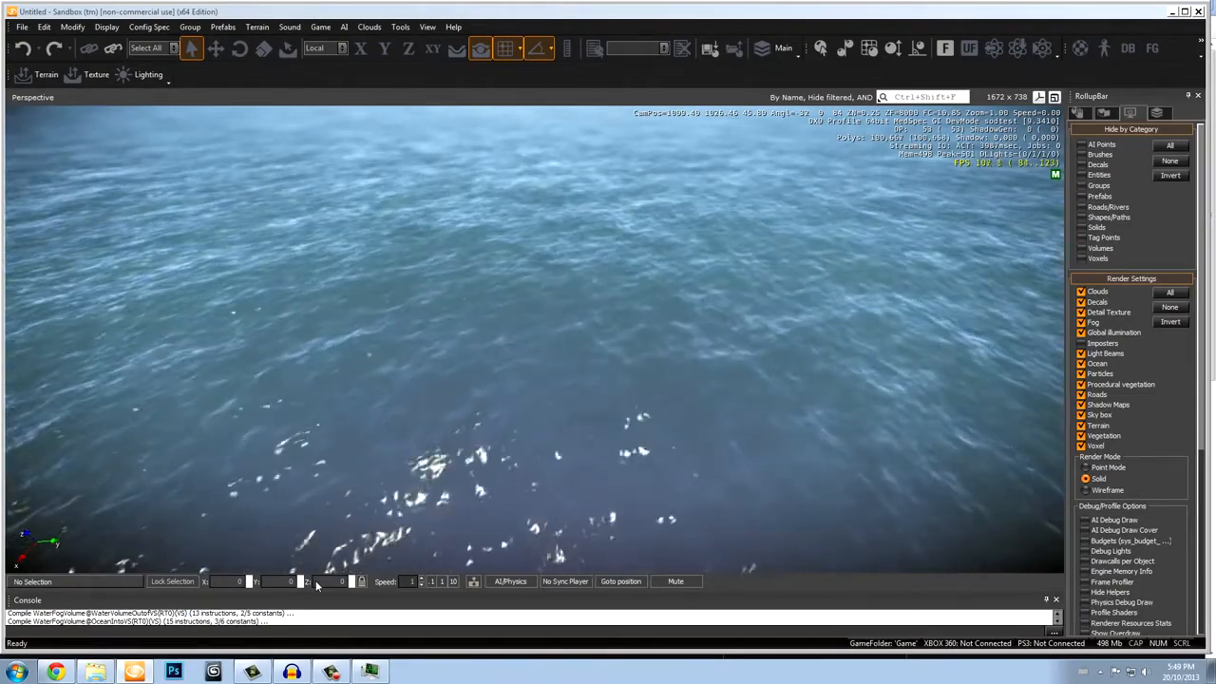
Try the camera movement speeds 10, 1 and 0.1 in the viewport, ending with the speed set to 1.
click(453, 583)
right_drag(545, 441, 545, 441)
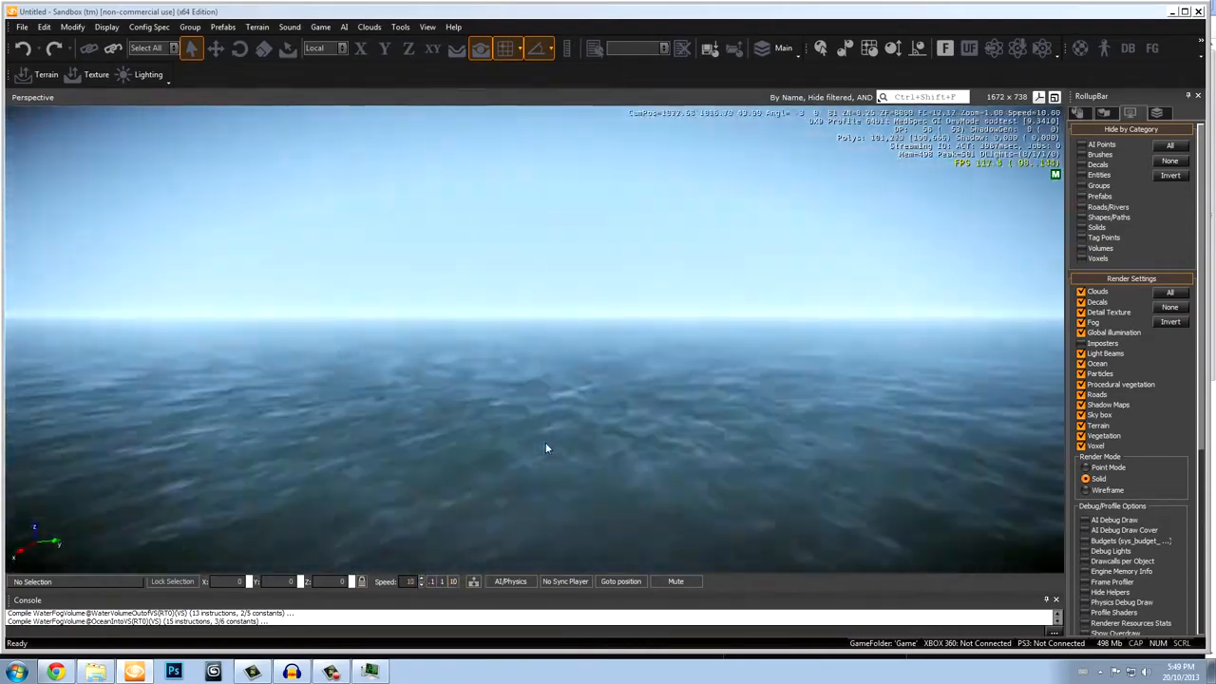
click(441, 581)
right_drag(477, 510, 477, 510)
key(w)
click(432, 581)
right_drag(543, 463, 521, 446)
key(w)
click(441, 581)
Go to the camera's current coordinates using Go to position and mute the editor's sound.
click(528, 583)
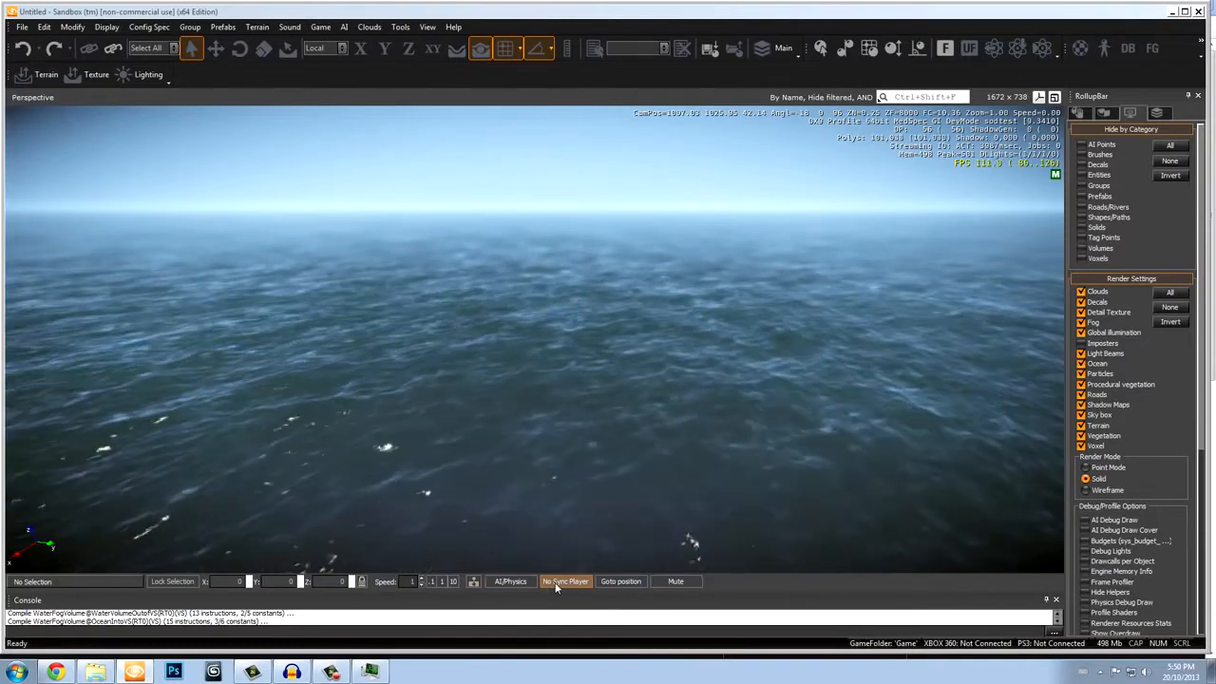
click(612, 583)
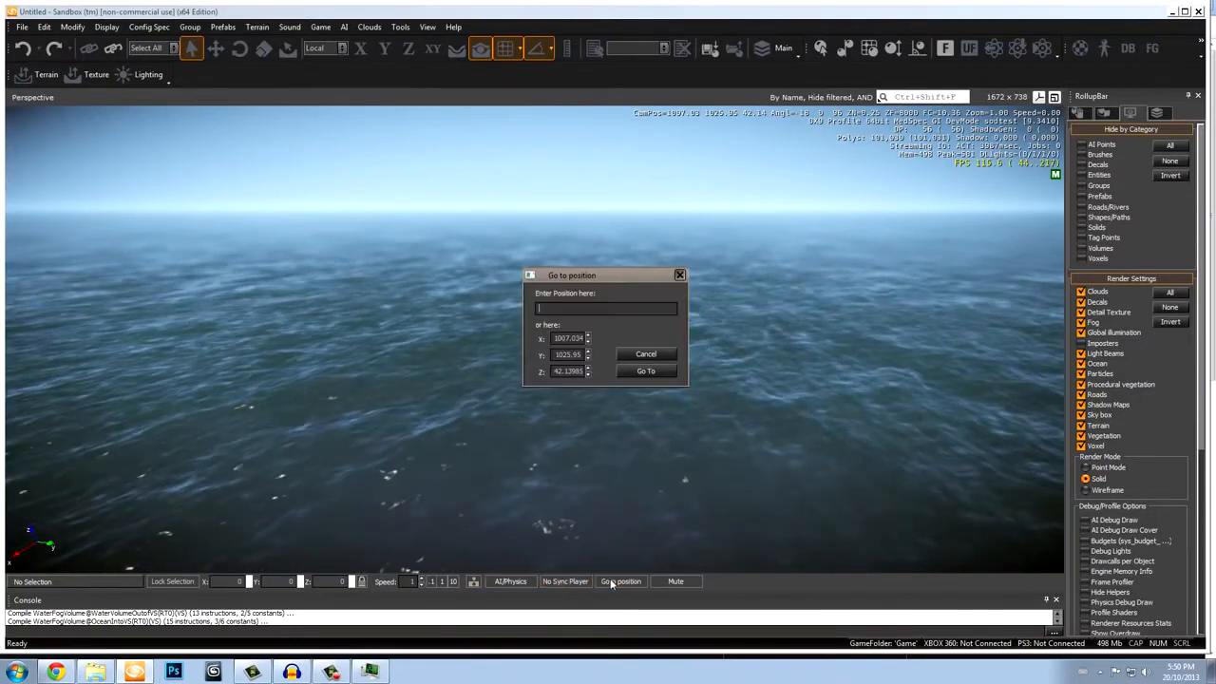
click(648, 371)
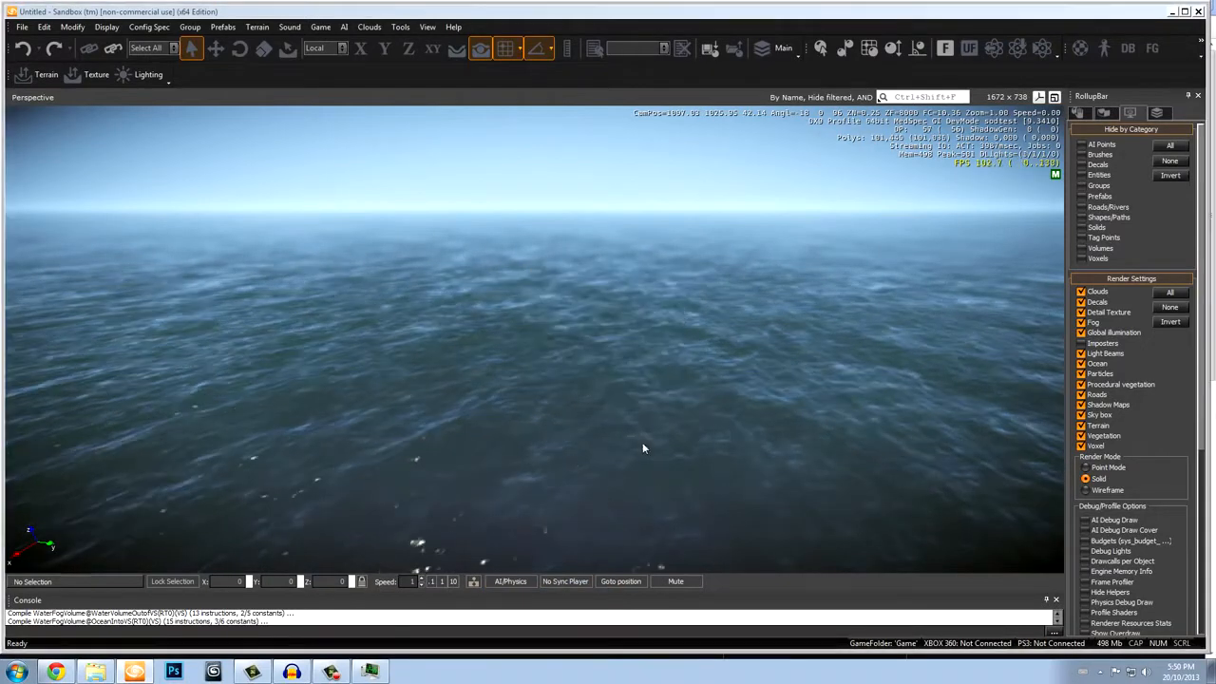
click(673, 581)
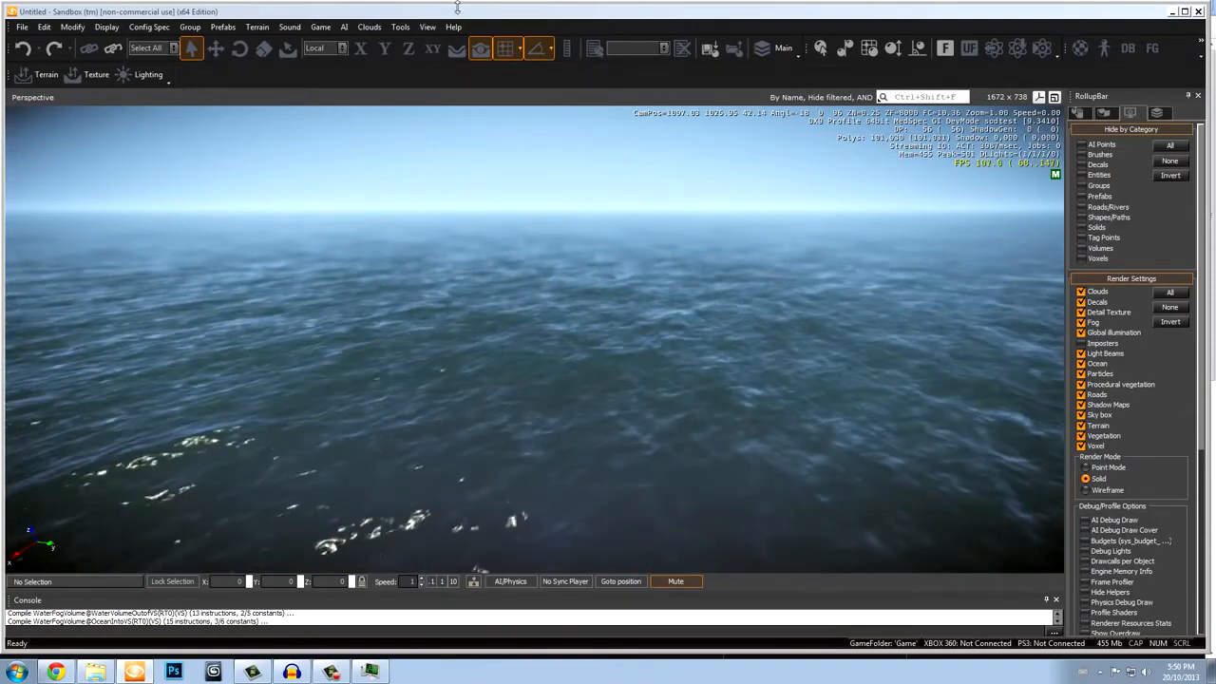
click(24, 28)
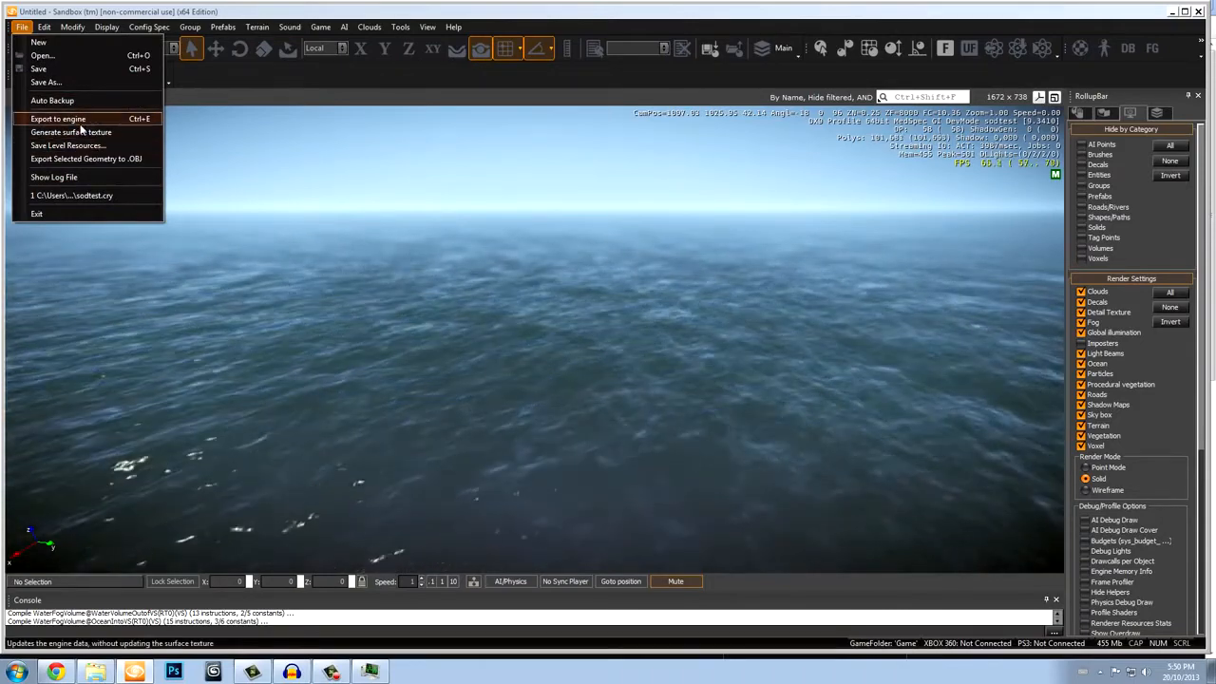
mouse_move(428, 27)
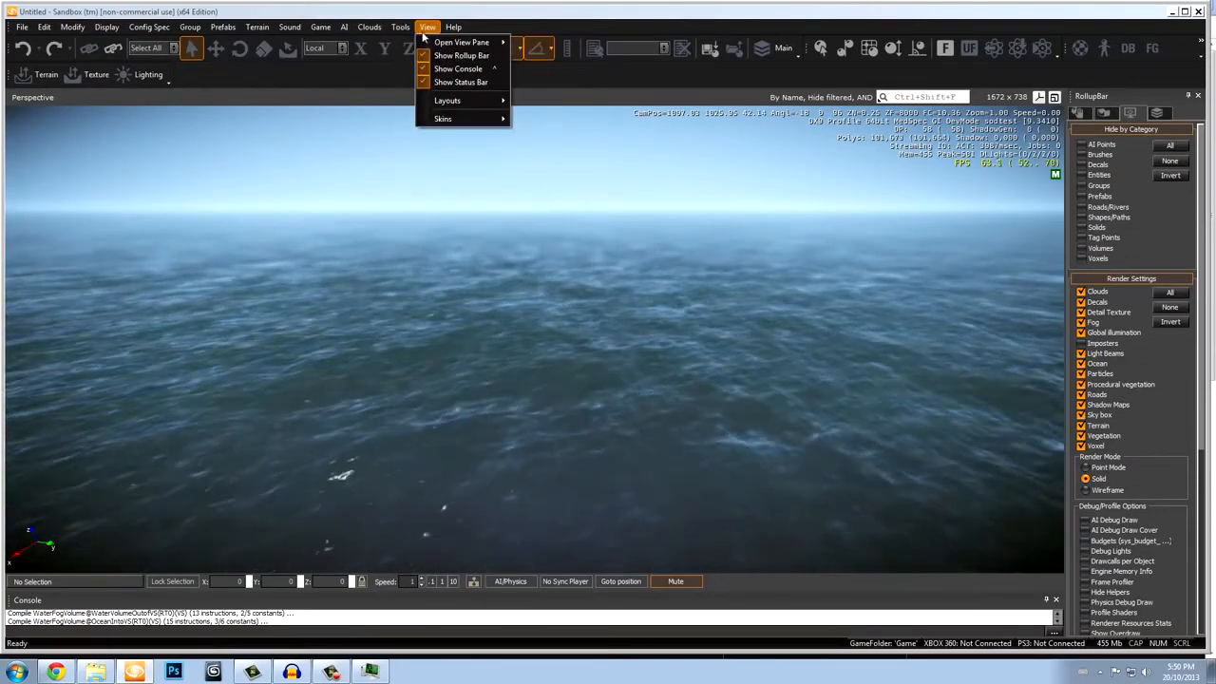
mouse_move(461, 43)
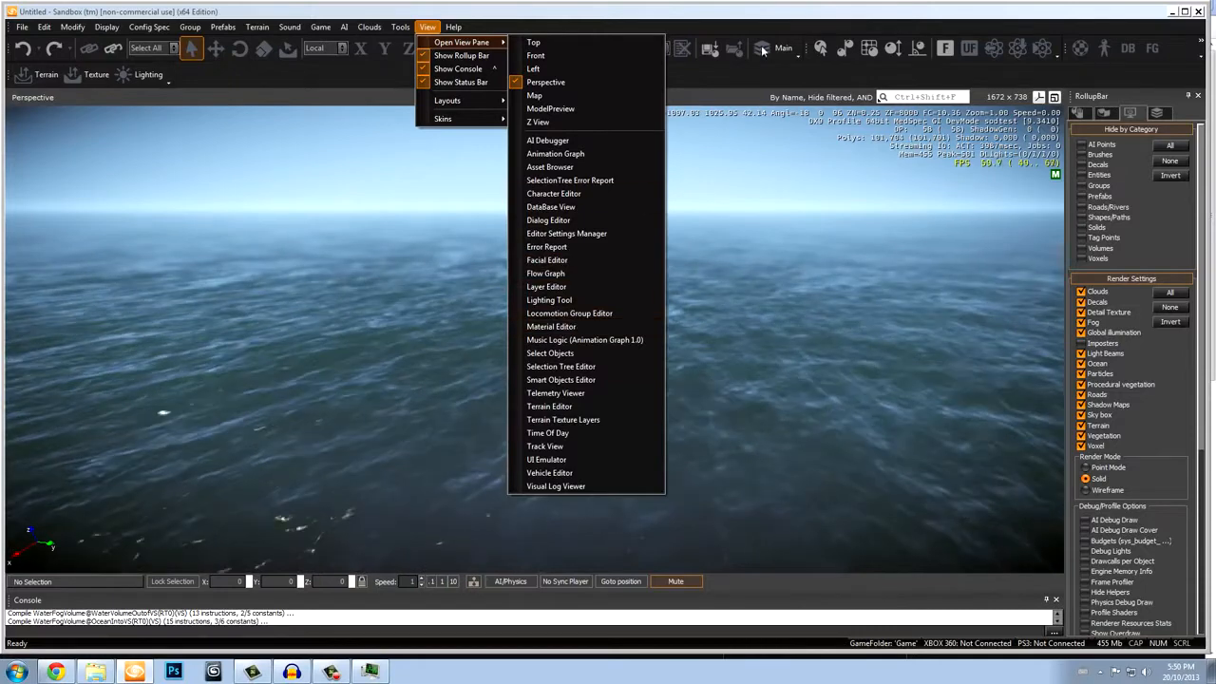
click(772, 13)
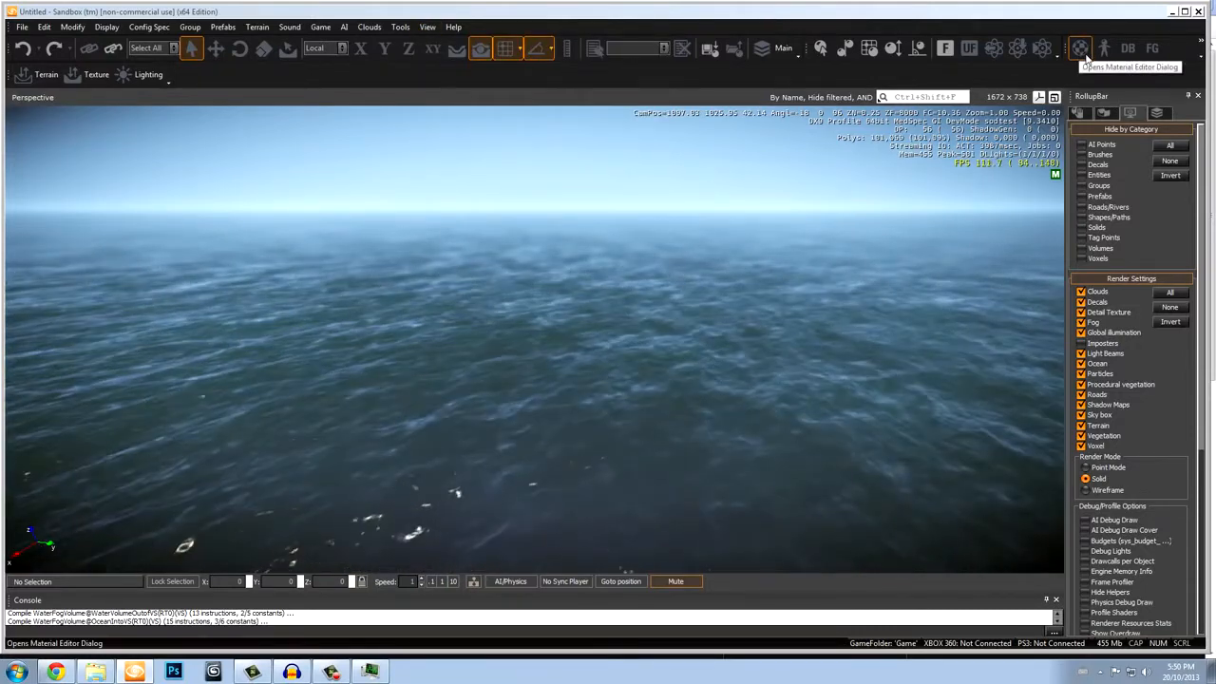
Open the Material Editor, widen its window and display the material_default material from the Materials folder.
click(1081, 50)
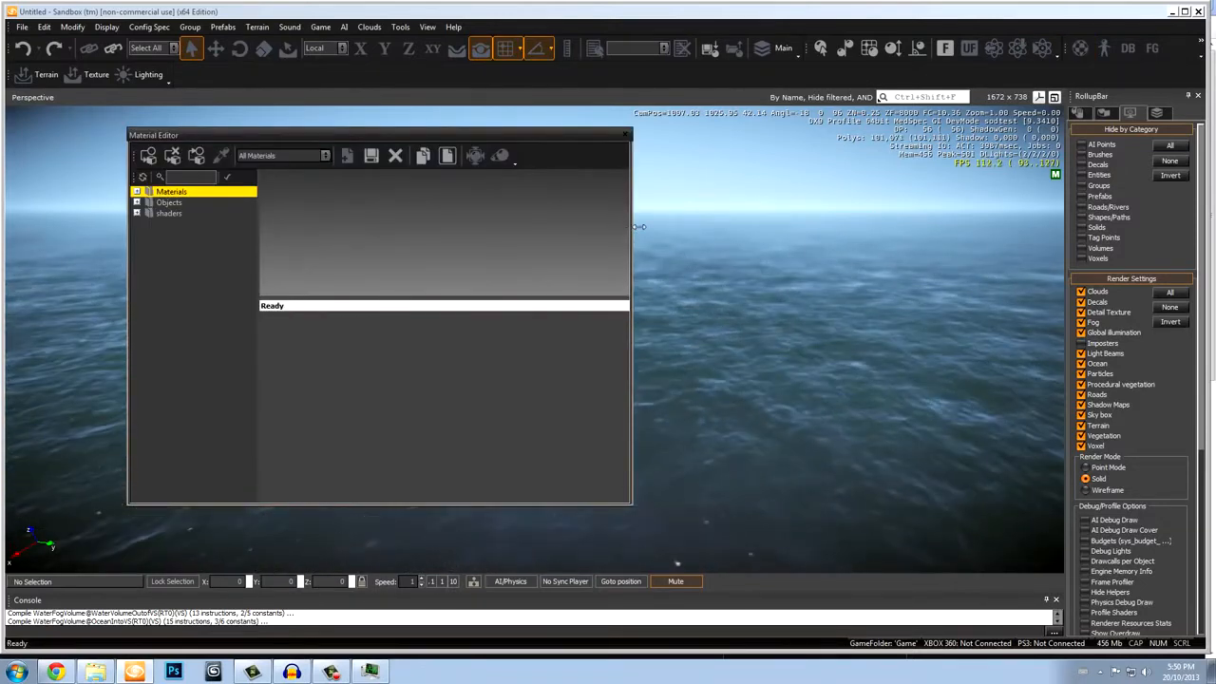
drag(638, 226, 922, 226)
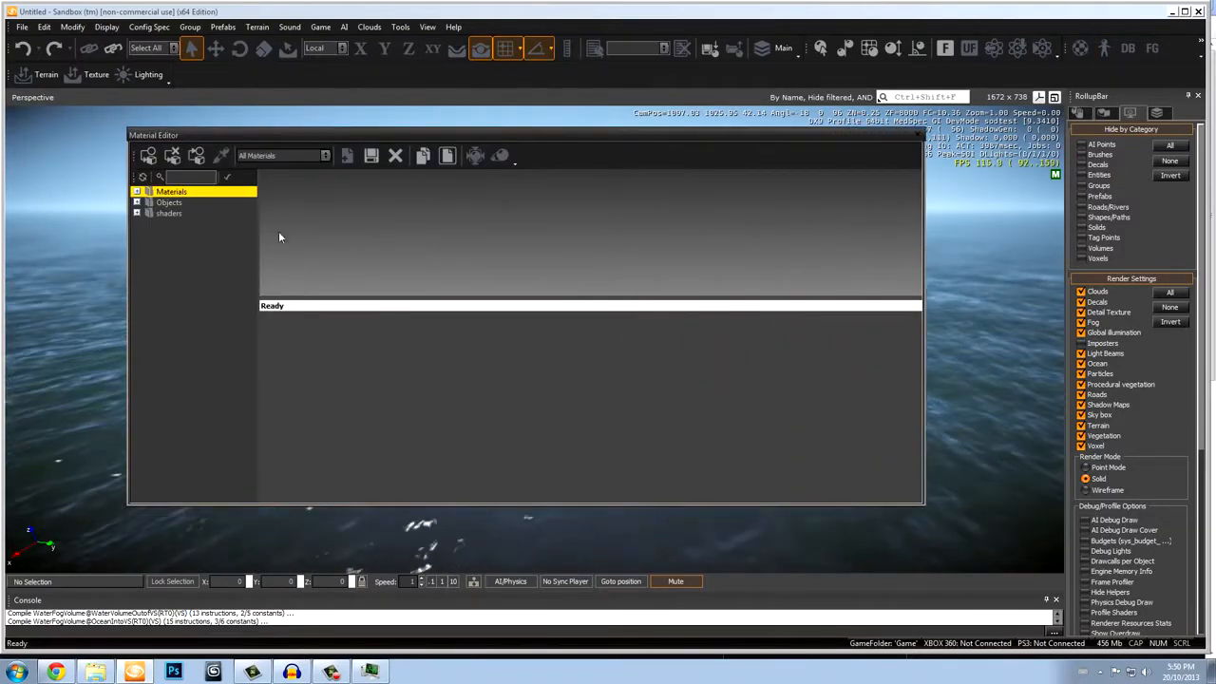
click(136, 192)
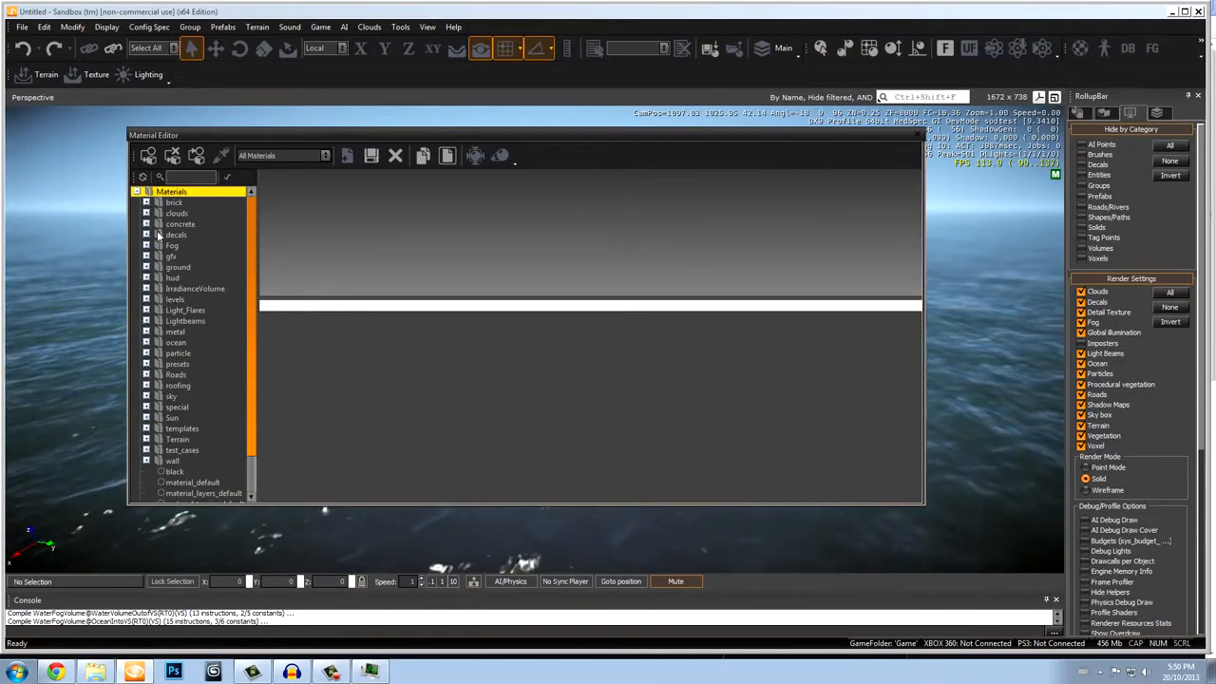
scroll(153, 263, down, 1)
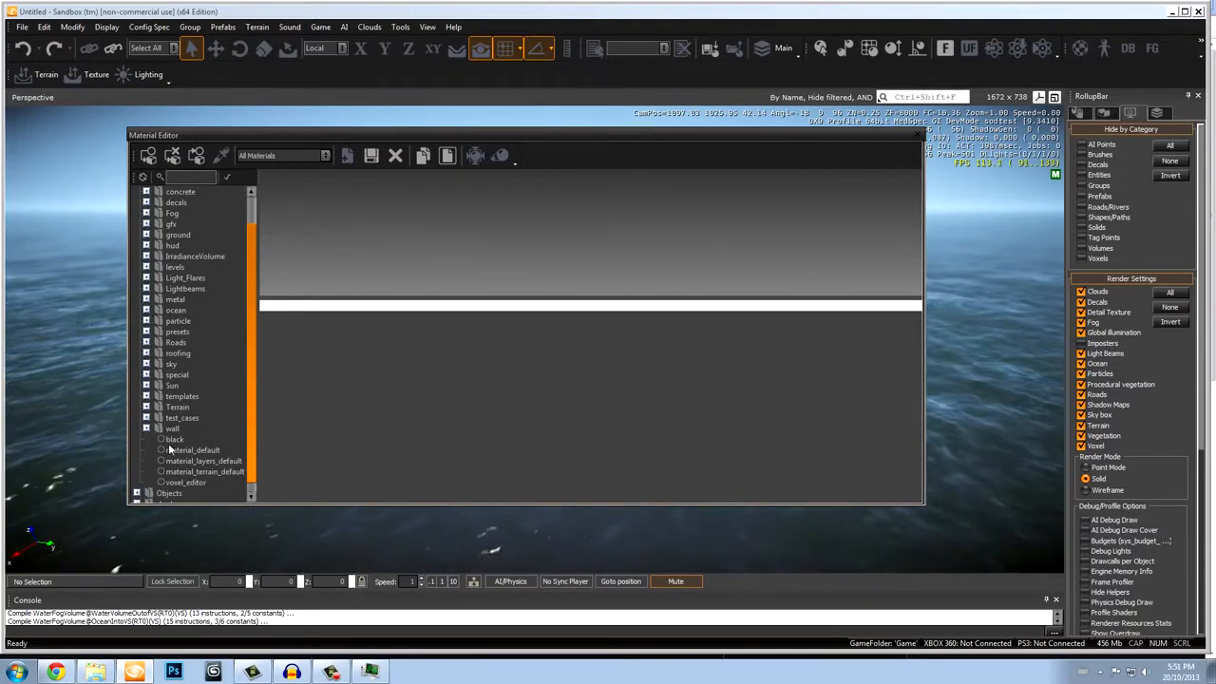
click(199, 450)
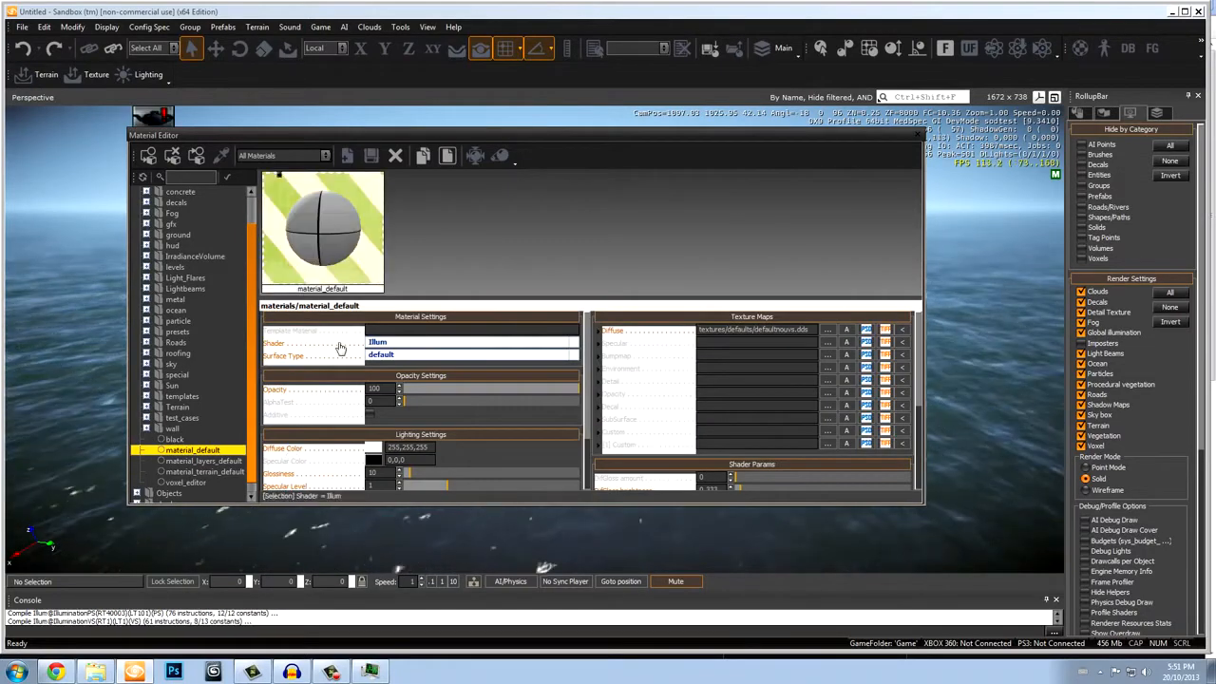
Examine the texture maps of material_default and preview its diffuse texture.
mouse_move(757, 346)
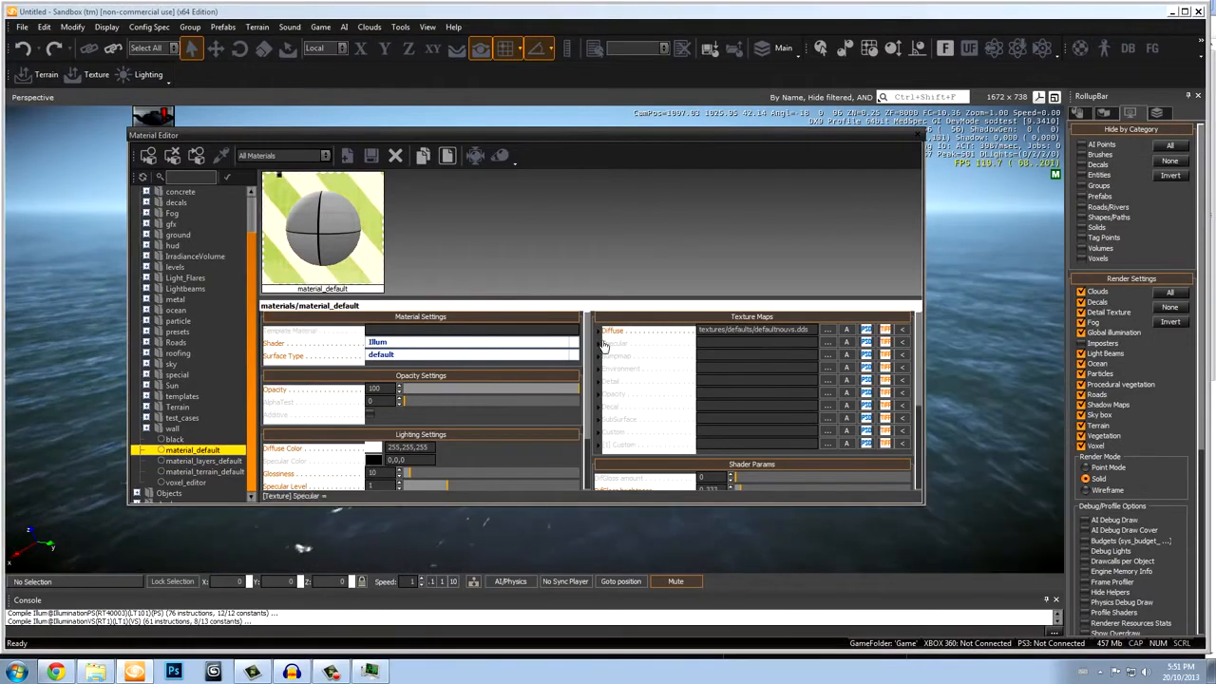
mouse_move(919, 348)
mouse_down()
mouse_move(919, 404)
mouse_move(915, 349)
mouse_up()
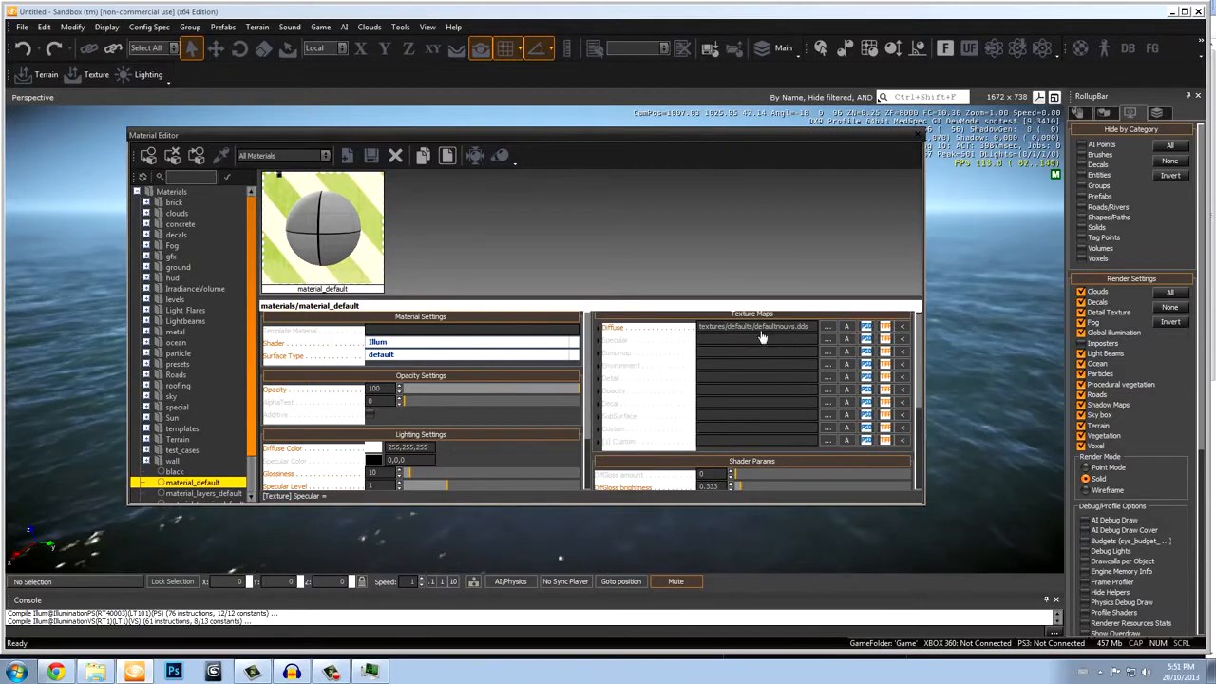
mouse_move(729, 329)
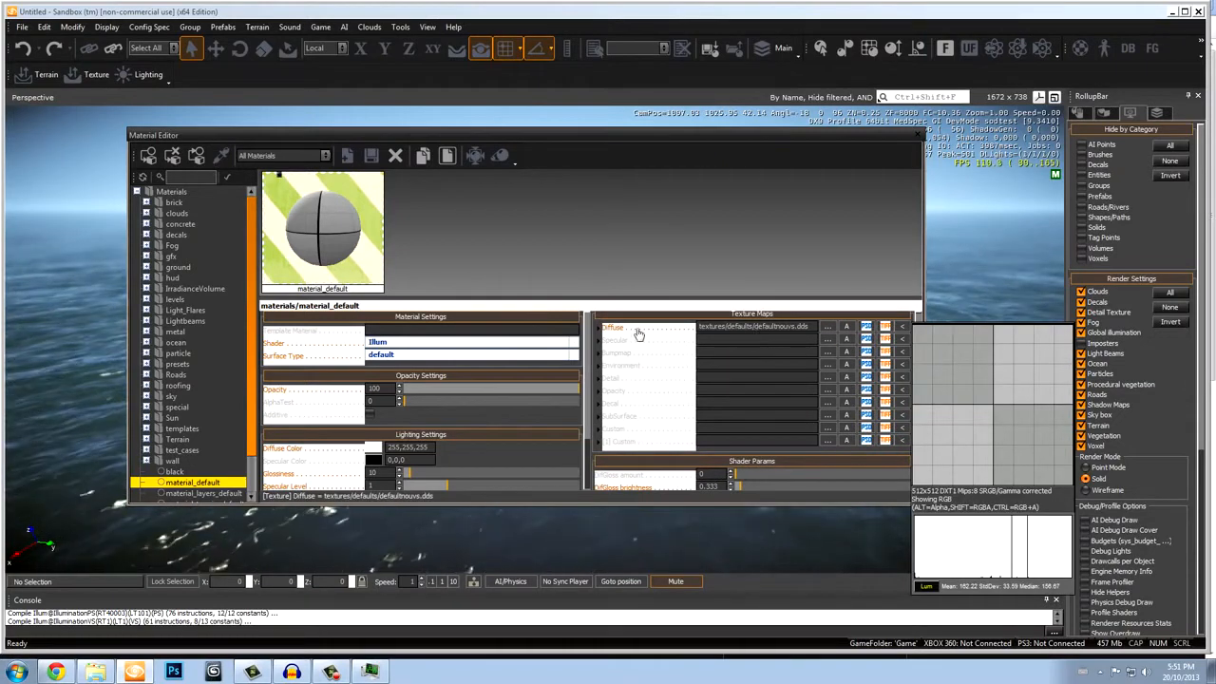
Review the available Shader and Surface Type options for material_default.
click(377, 342)
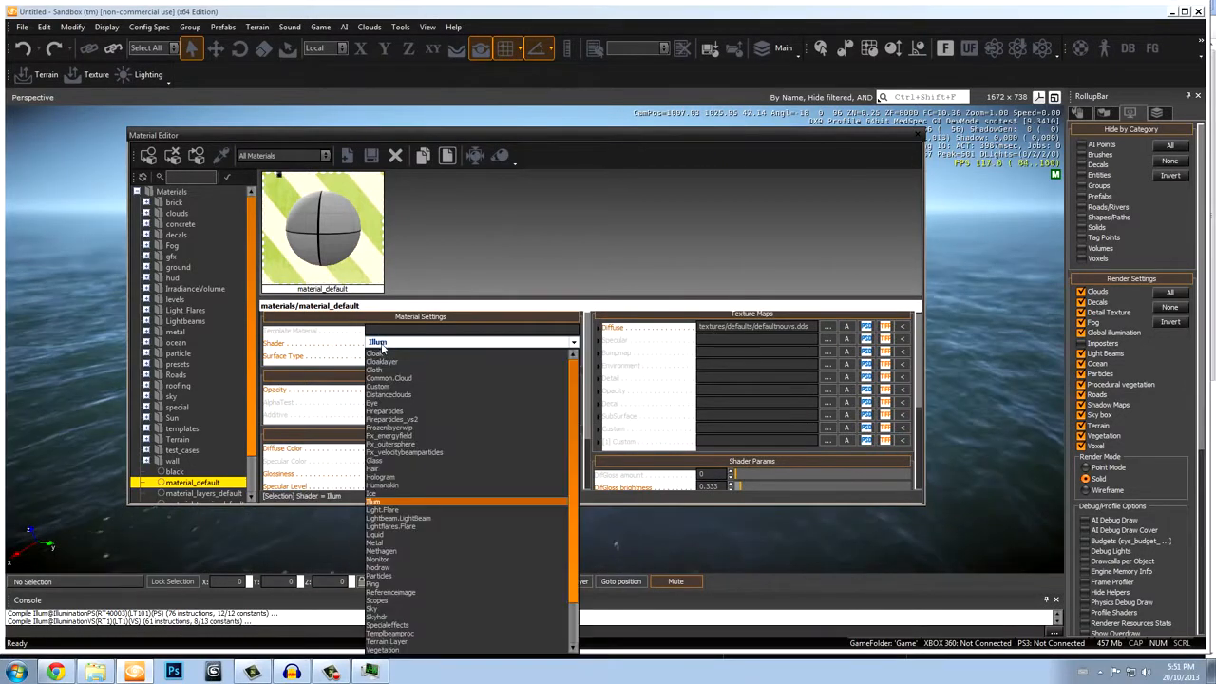
click(386, 504)
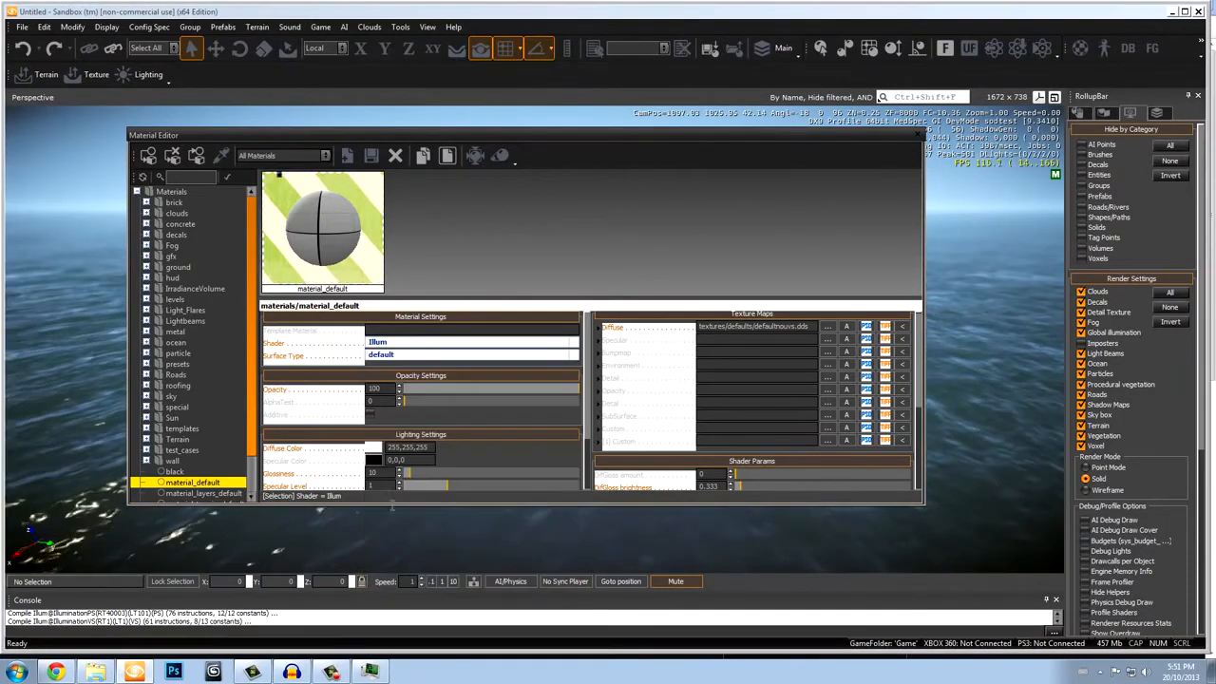
click(399, 342)
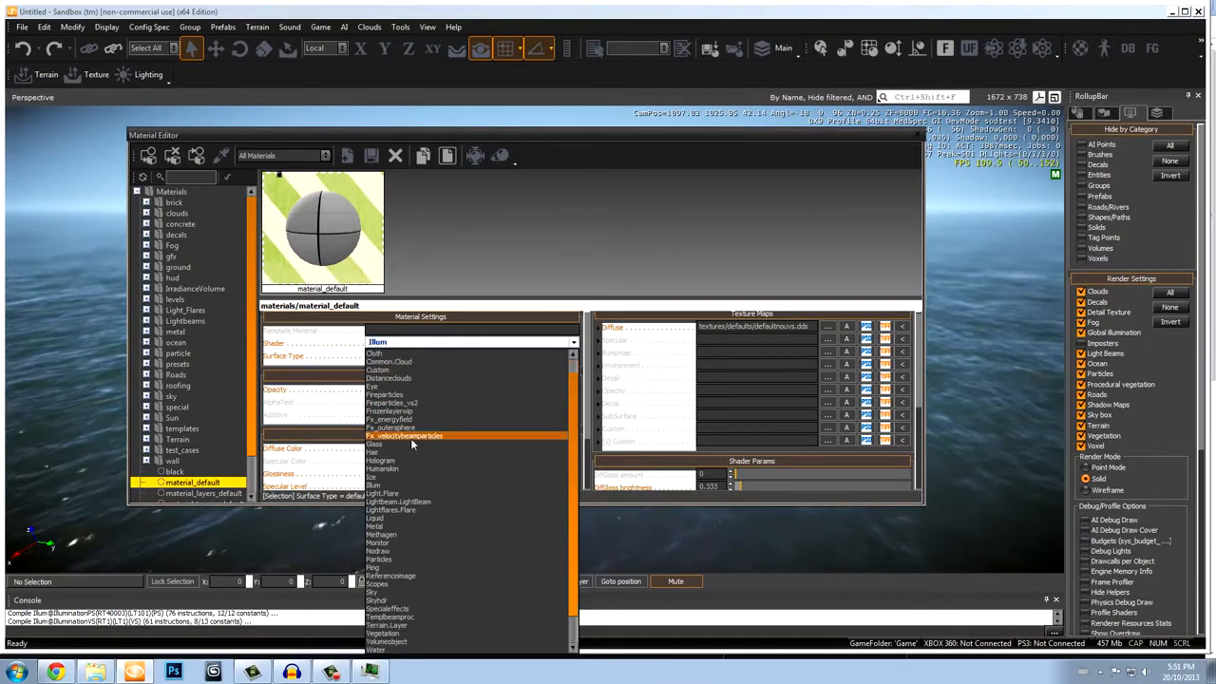
click(412, 359)
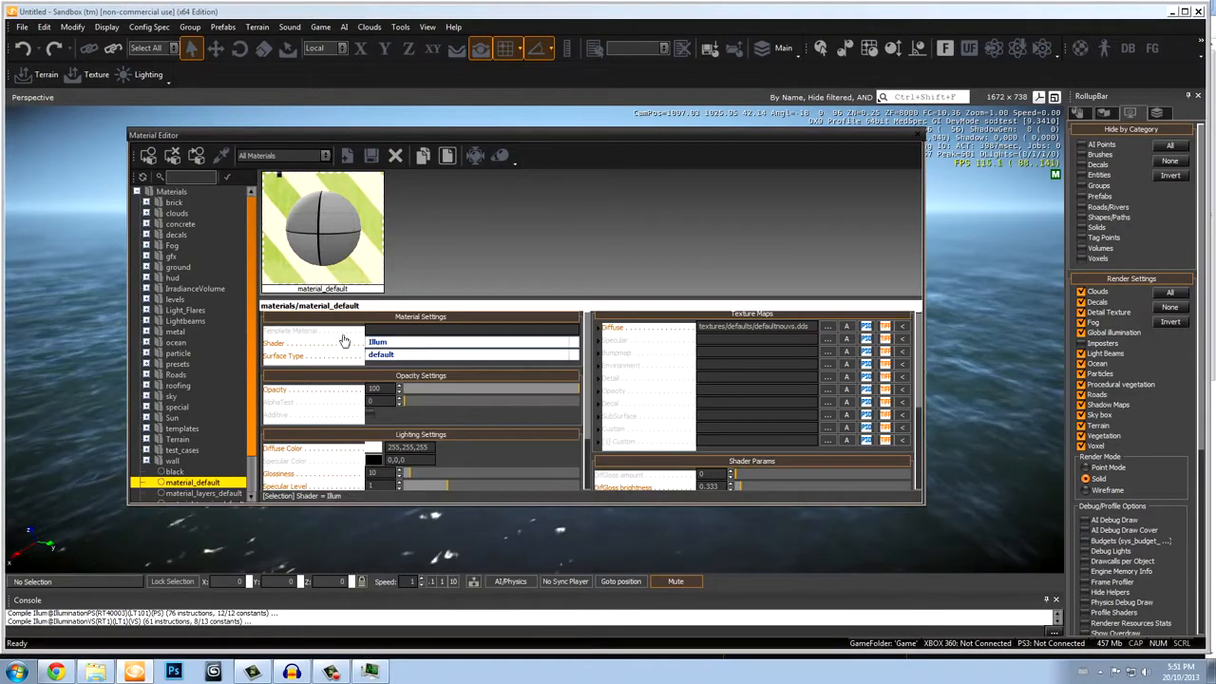
click(393, 356)
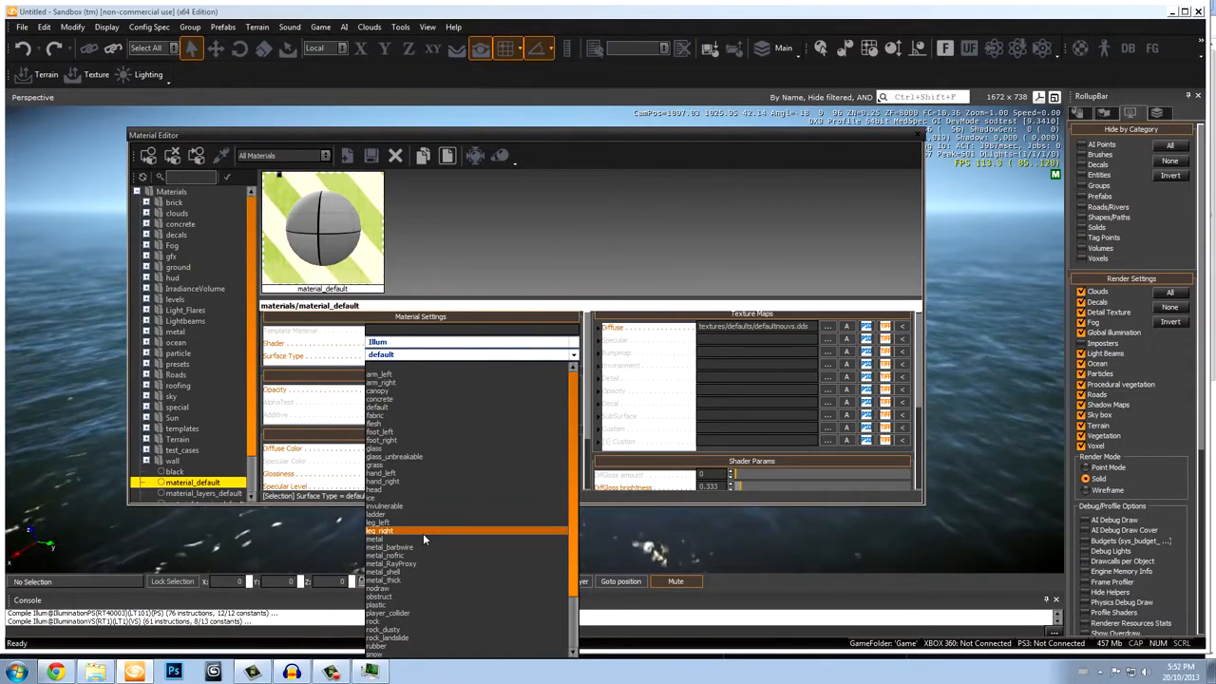
click(464, 366)
Show the opacity and lighting settings of material_default and view its diffuse color in the color picker.
drag(588, 368, 581, 412)
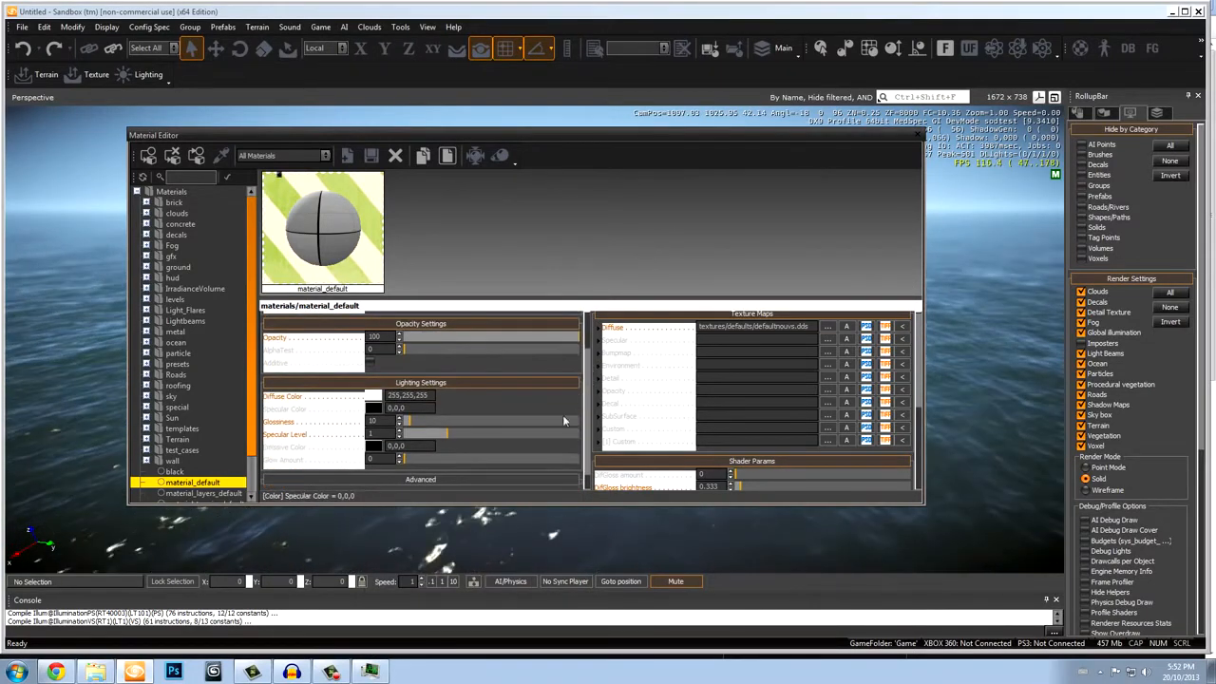
click(374, 395)
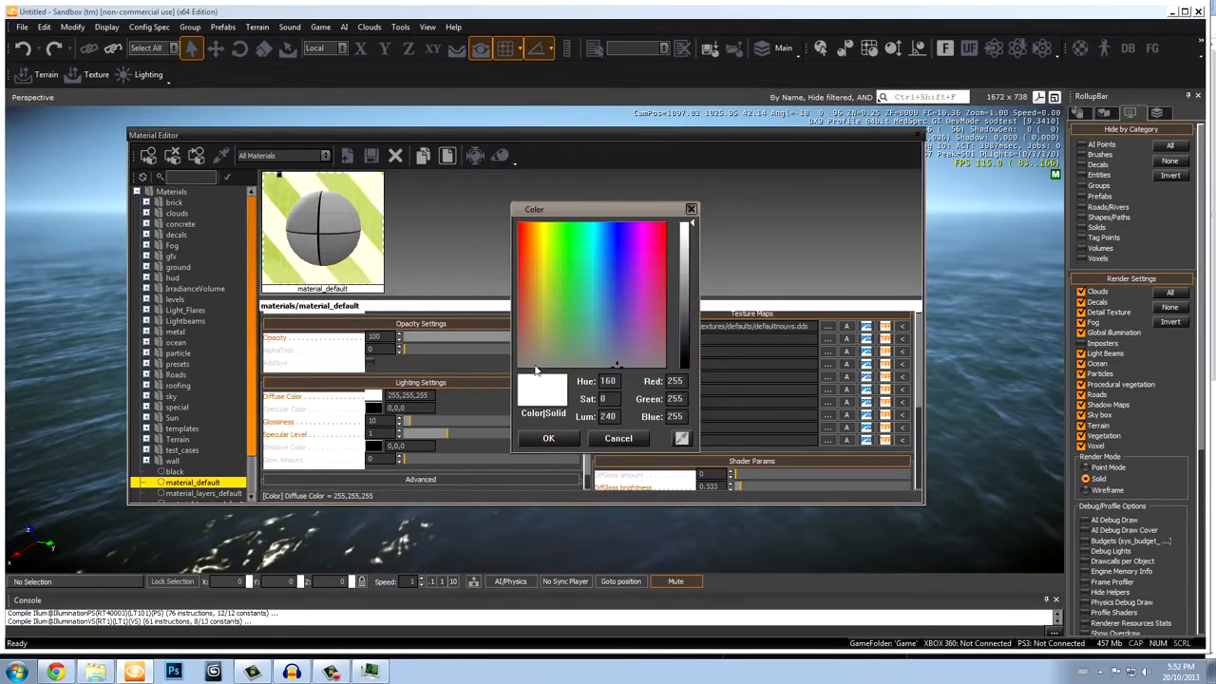
click(618, 438)
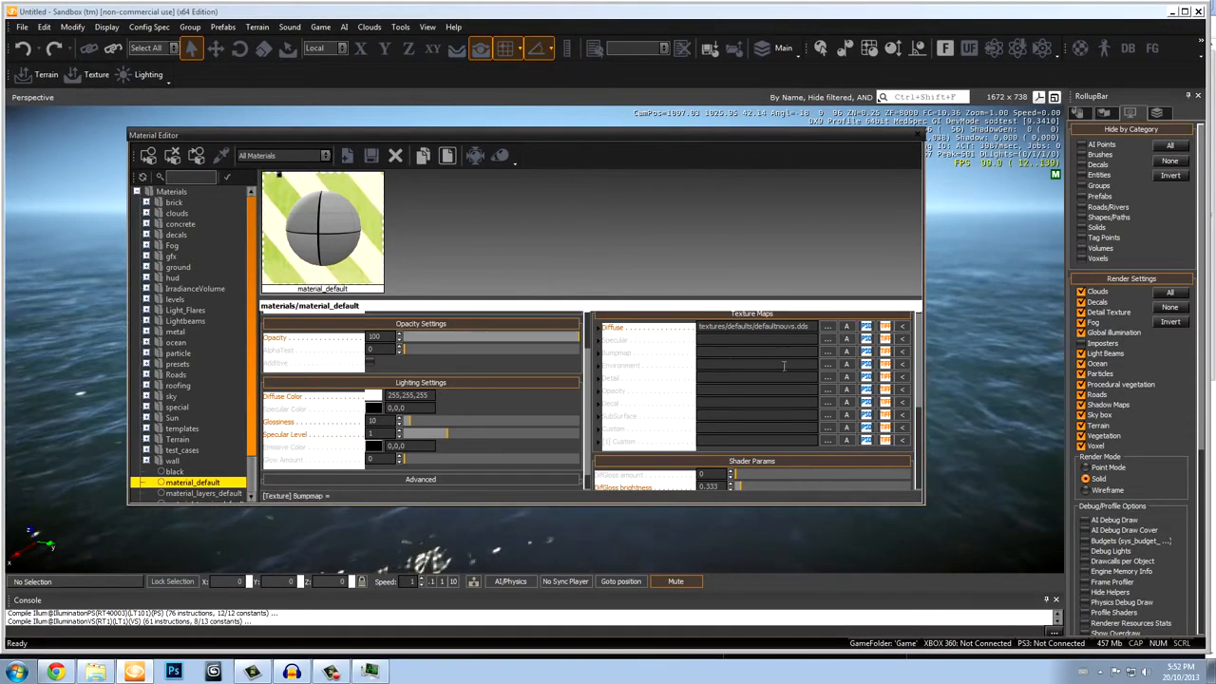
Examine the shader parameters and shader generation parameters of material_default, collapse the generation section and return to the texture maps.
drag(923, 359, 919, 445)
click(810, 428)
scroll(803, 437, down, 4)
scroll(800, 439, up, 3)
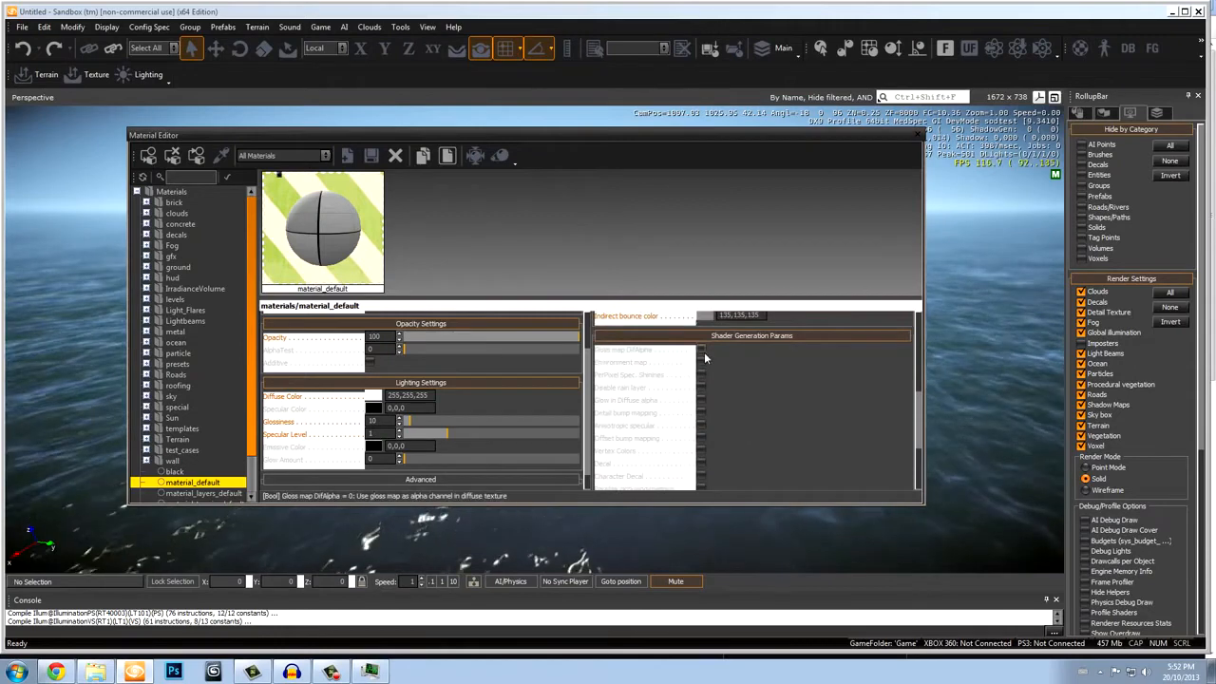
scroll(707, 372, down, 4)
scroll(703, 409, up, 4)
scroll(704, 388, down, 1)
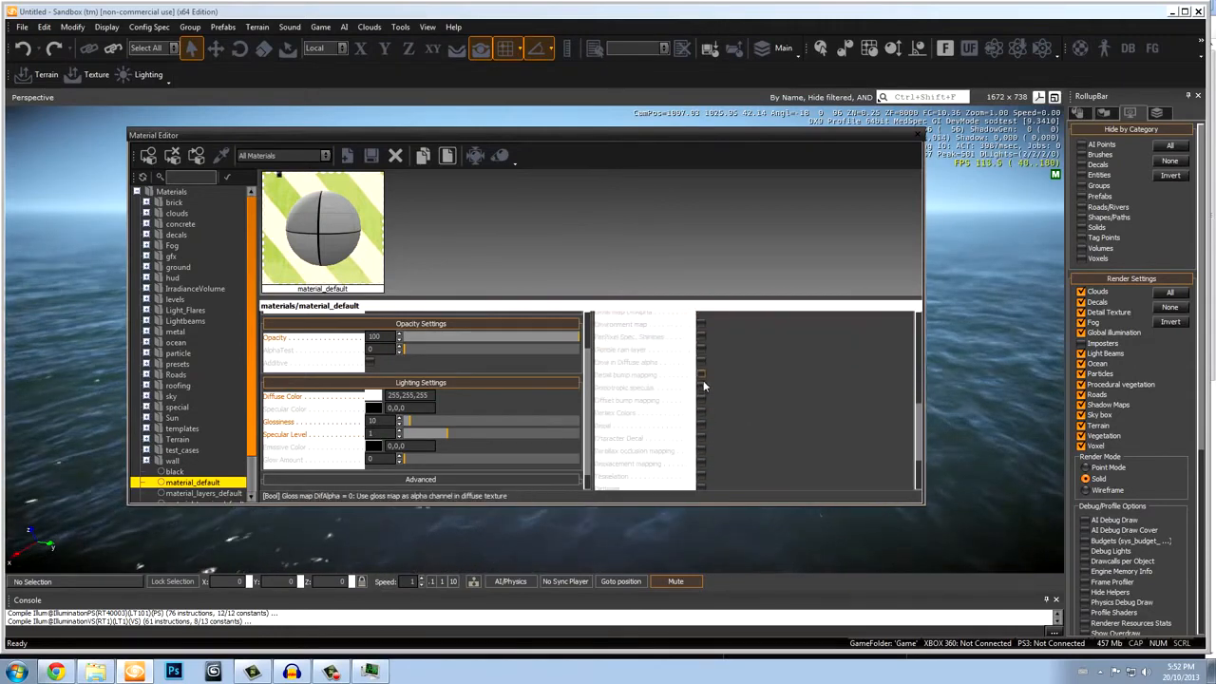
scroll(703, 418, down, 1)
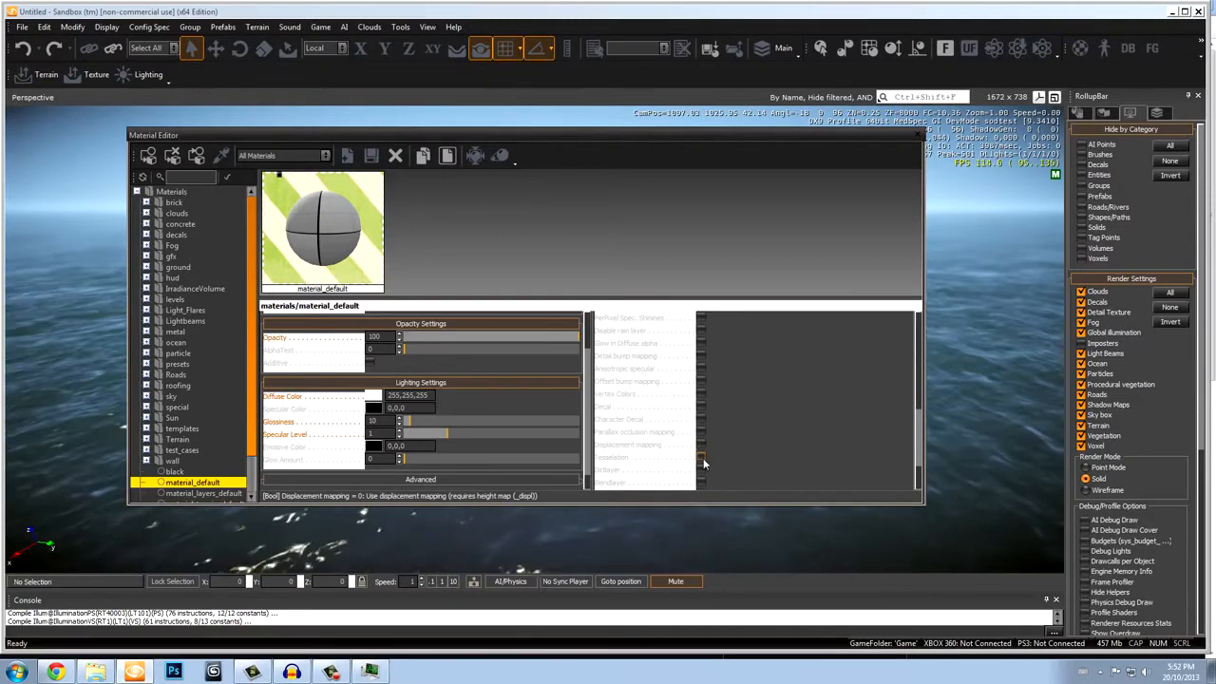
scroll(703, 462, up, 4)
click(711, 377)
scroll(686, 427, up, 4)
scroll(678, 422, down, 1)
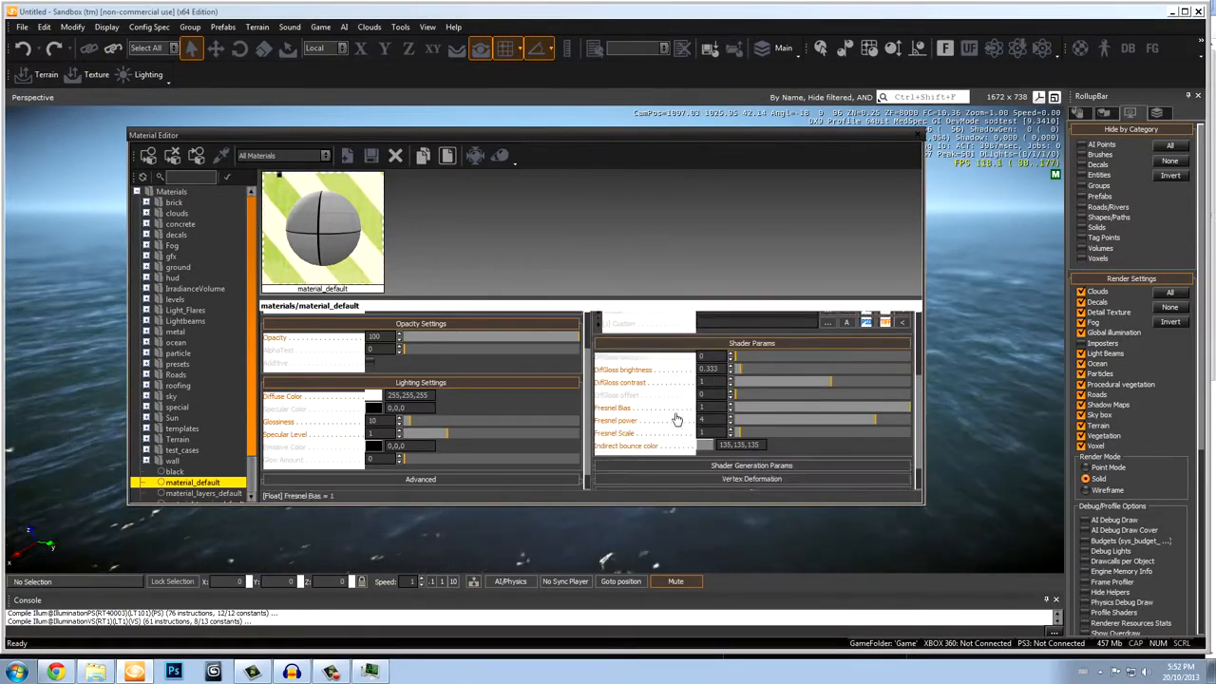
scroll(675, 420, up, 3)
Move the Material Editor window aside and close it to return to the level view.
drag(767, 135, 801, 189)
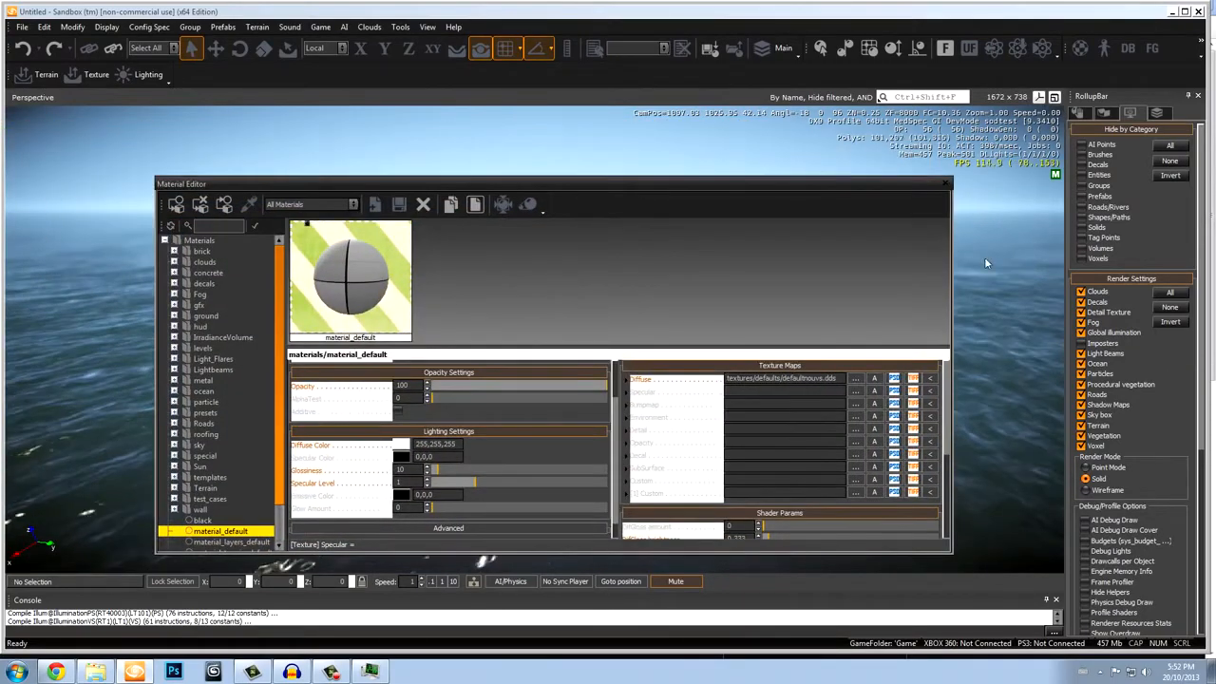
right_drag(986, 263, 984, 263)
click(945, 185)
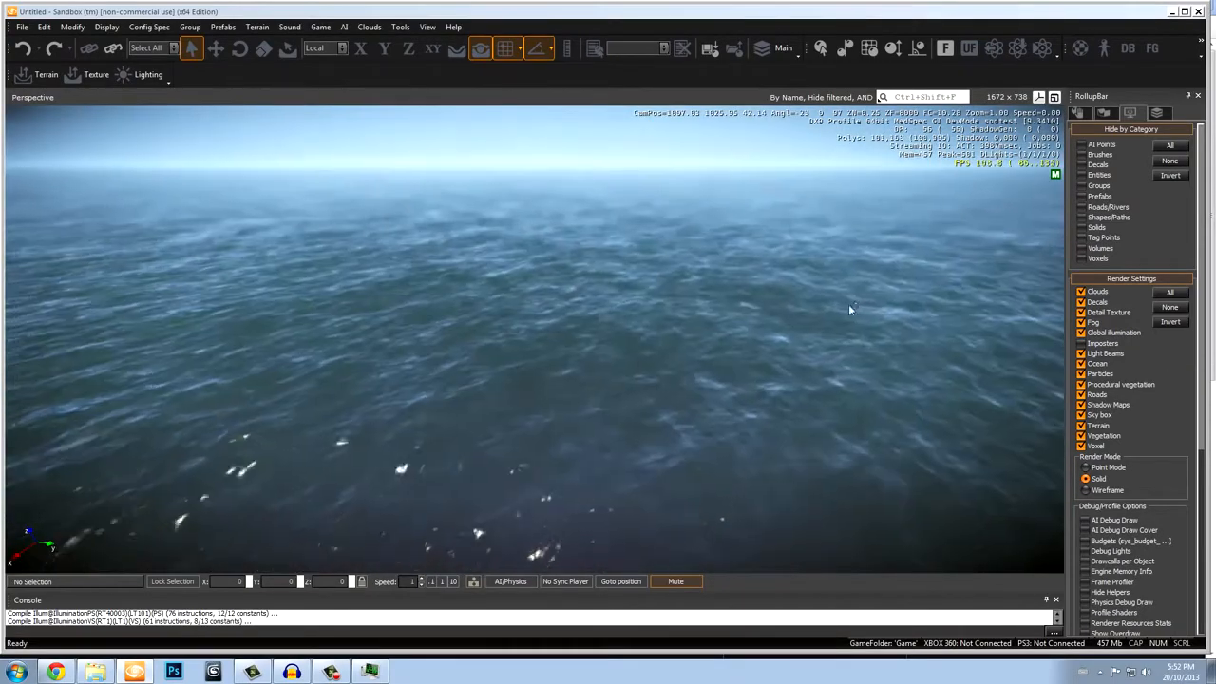
Remove the water from the level in the Terrain Editor and close the editor.
right_drag(850, 310, 846, 307)
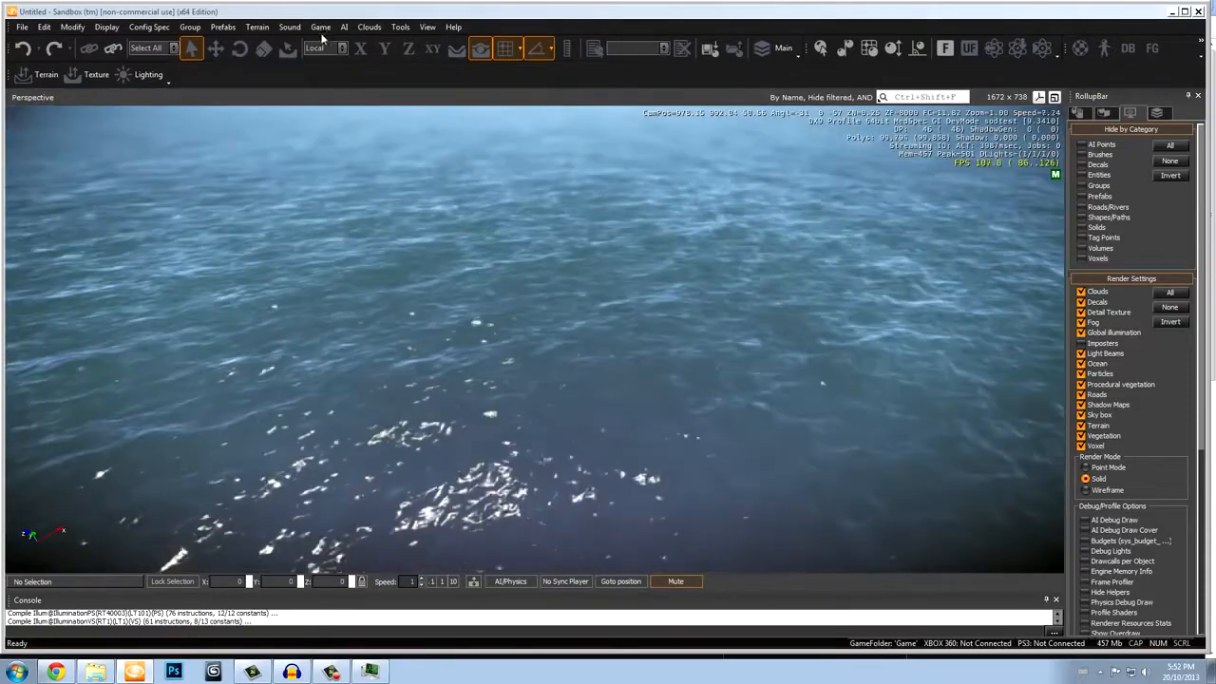
click(257, 26)
click(280, 46)
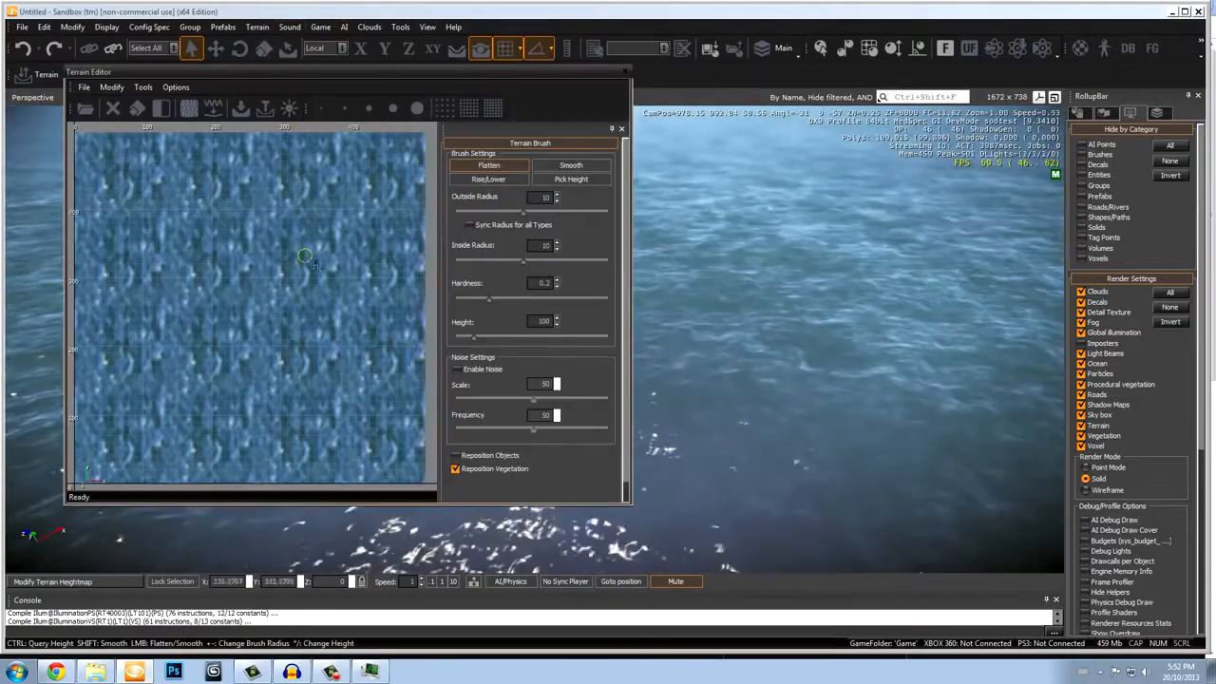
click(114, 88)
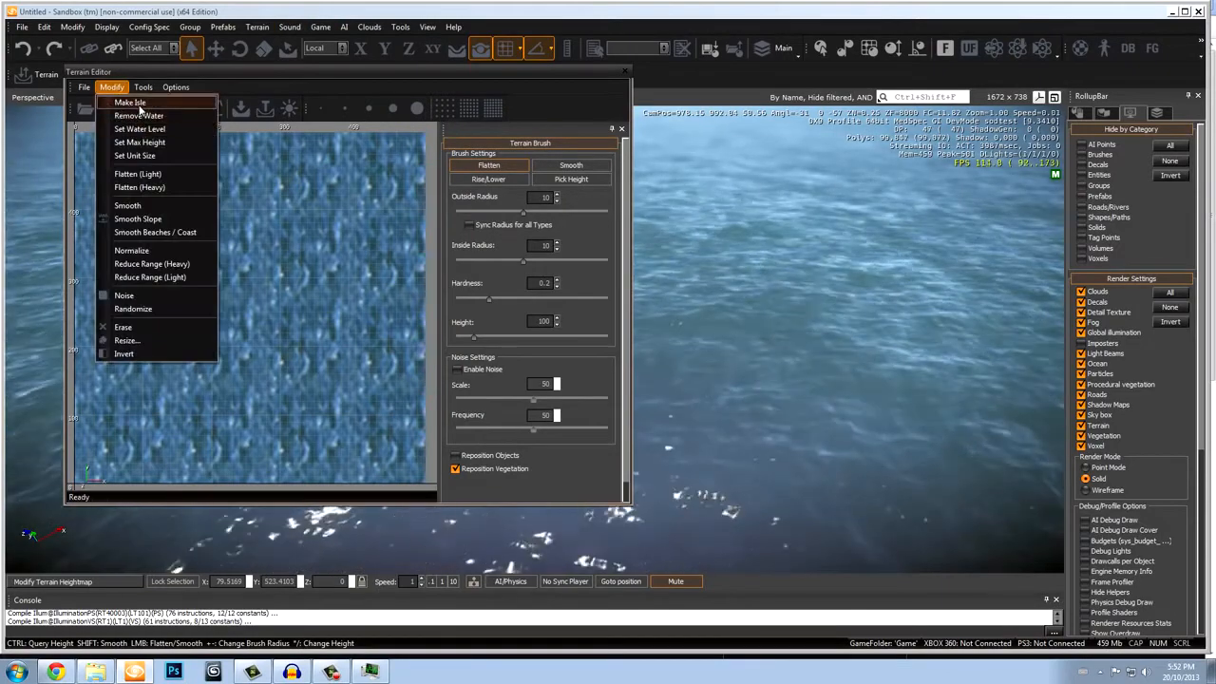
click(139, 115)
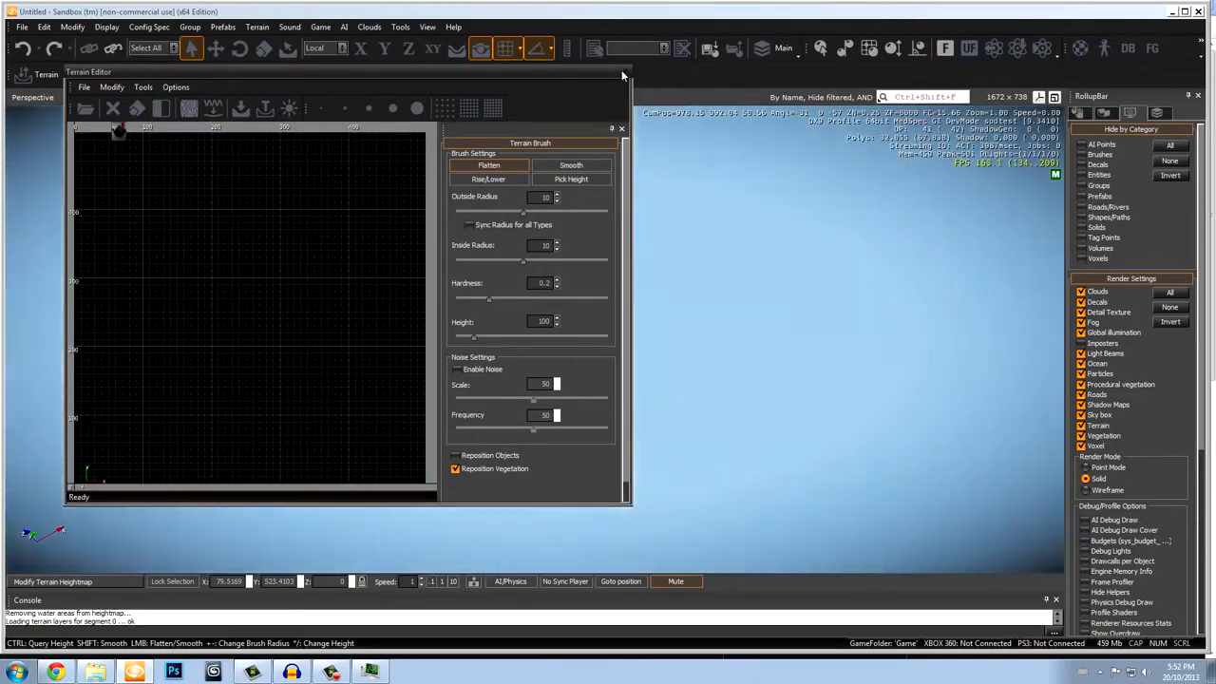
click(623, 73)
Fly the camera from the empty sky down to the flat terrain to examine its checkered surface up close.
right_drag(570, 223, 570, 223)
key(w)
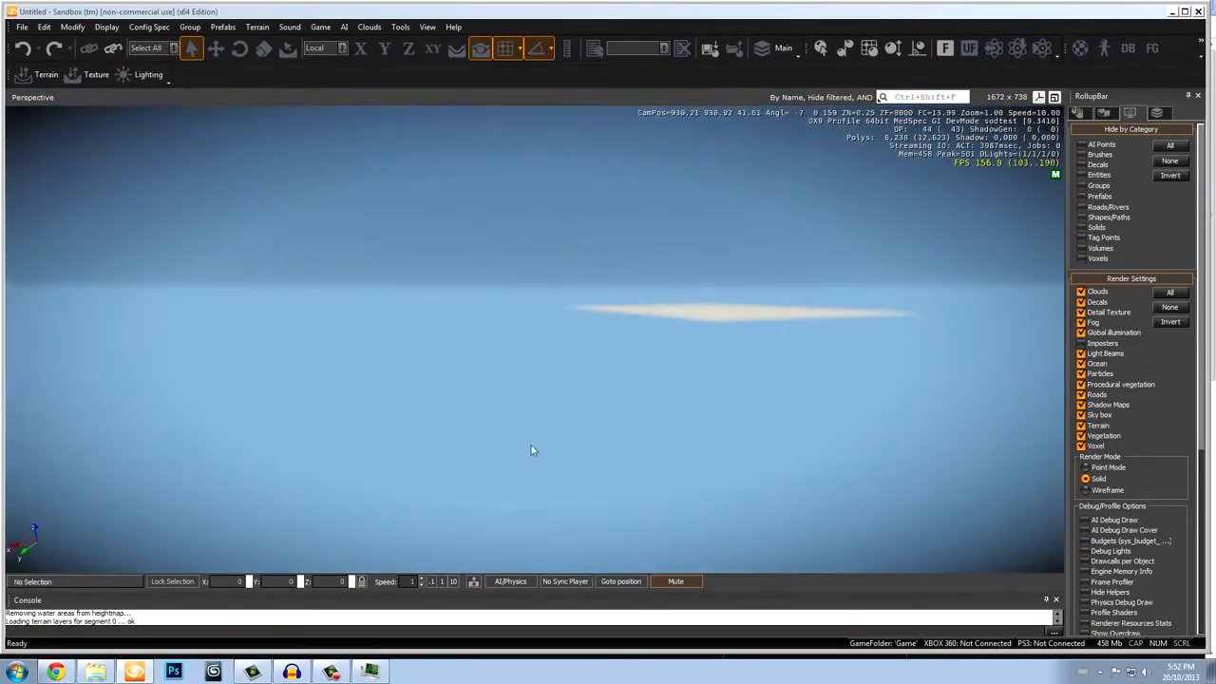
key(w)
right_drag(533, 450, 482, 519)
key(w)
key(w)
key(w)
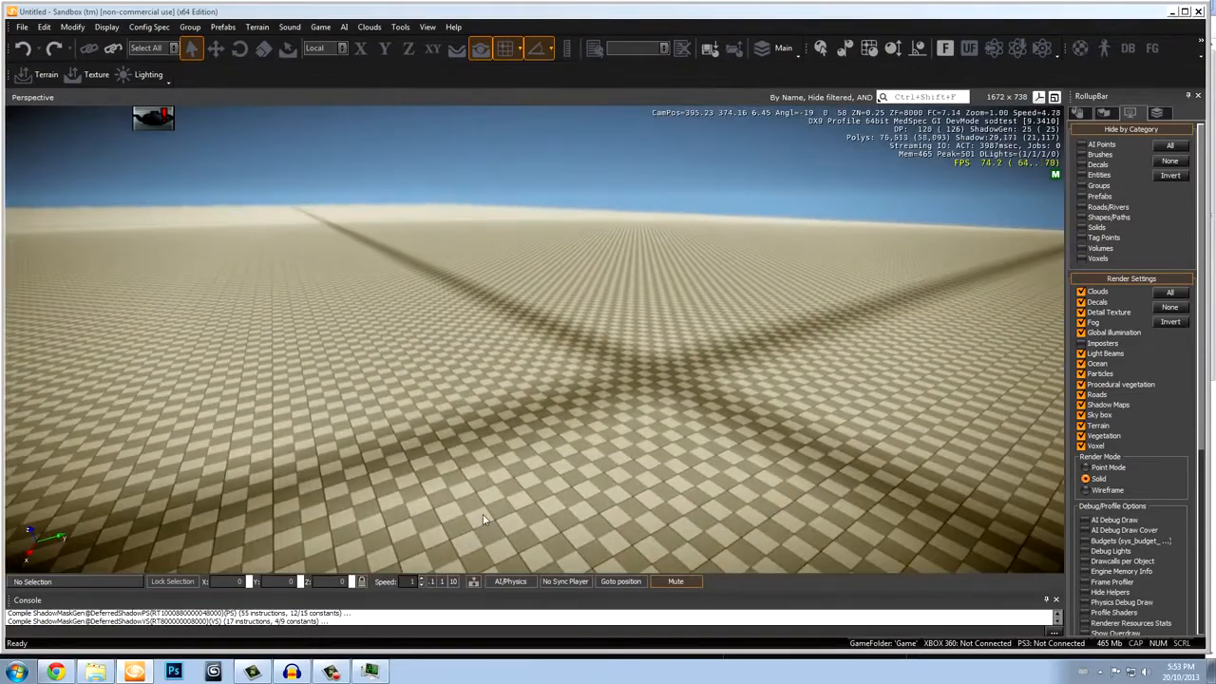
right_drag(581, 321, 587, 326)
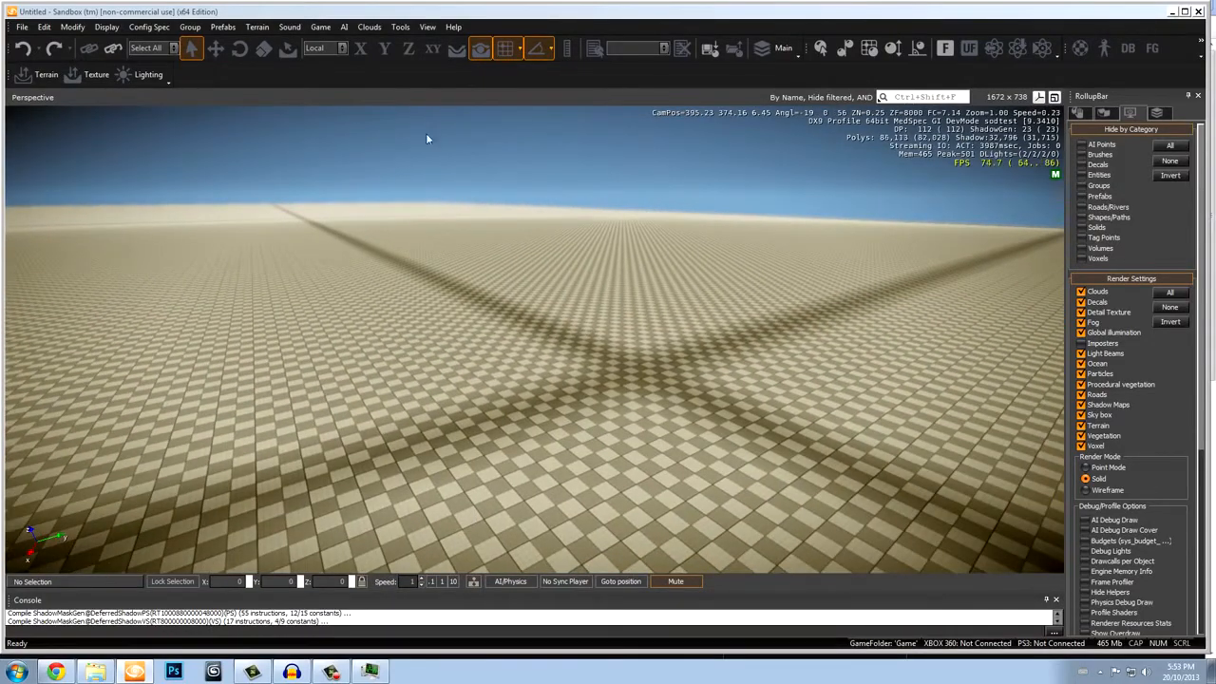
Pull the camera back high above the terrain to view the flat map from overhead.
click(320, 27)
click(485, 385)
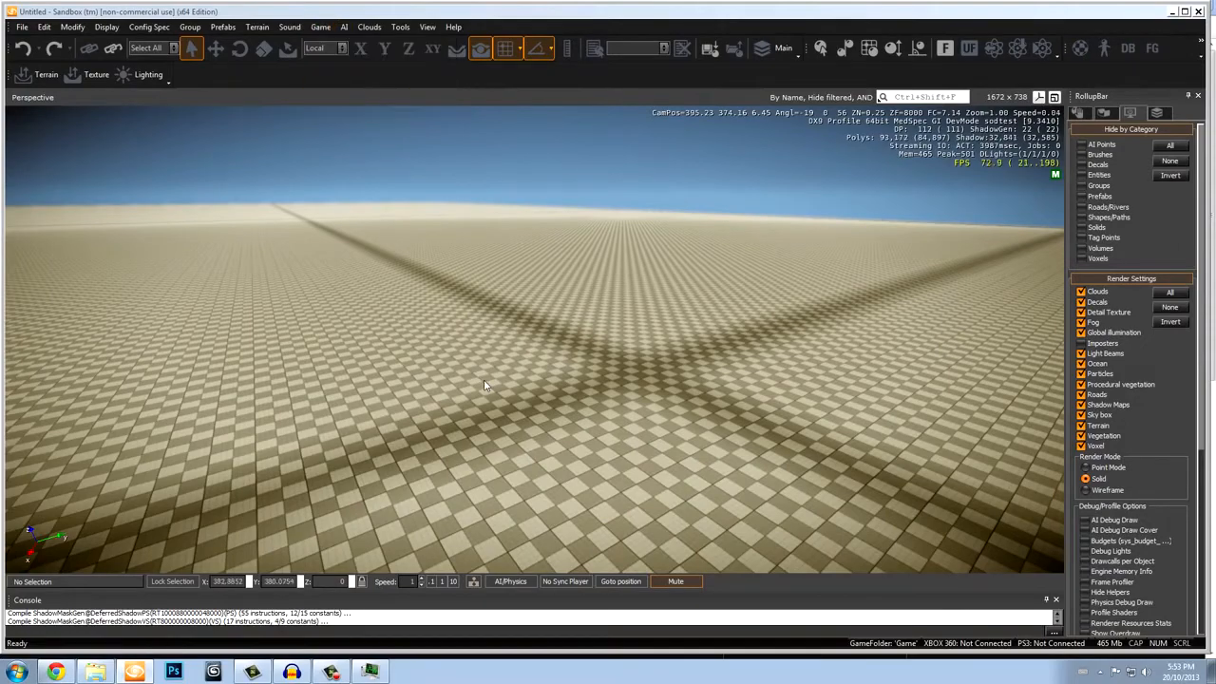
click(257, 26)
right_drag(691, 403, 690, 406)
key(s)
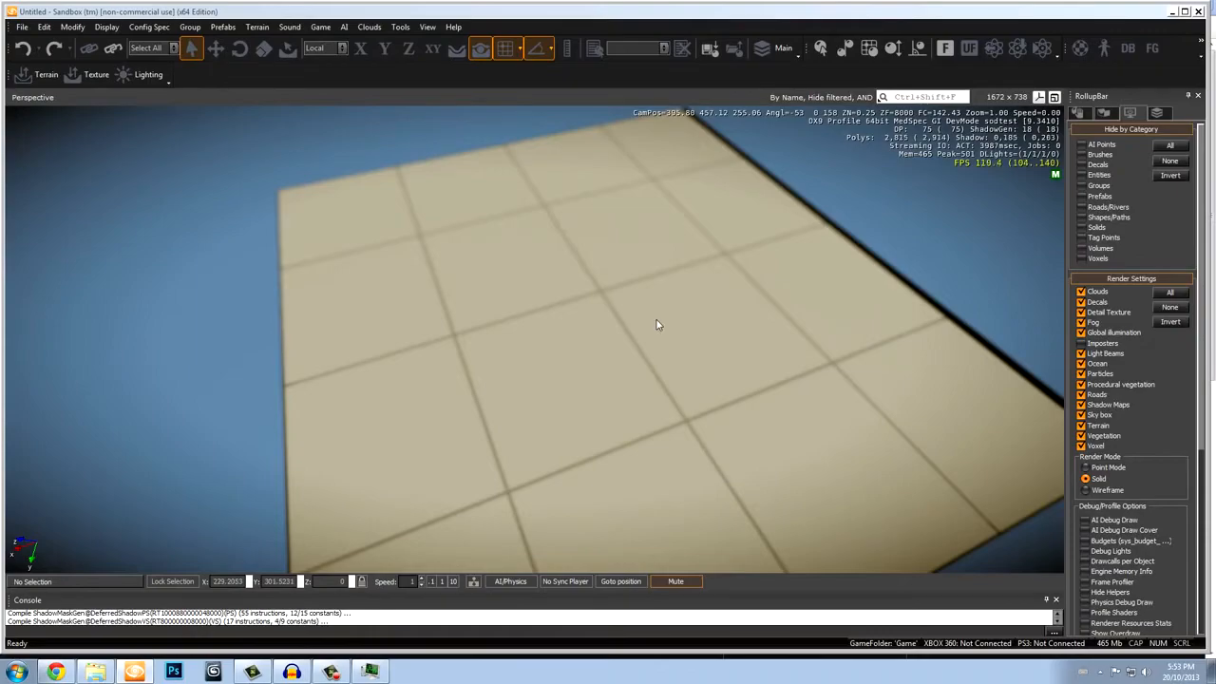
Open the terrain texture layers and select the Default layer's texture preview for inspection.
right_drag(588, 460, 587, 420)
key(w)
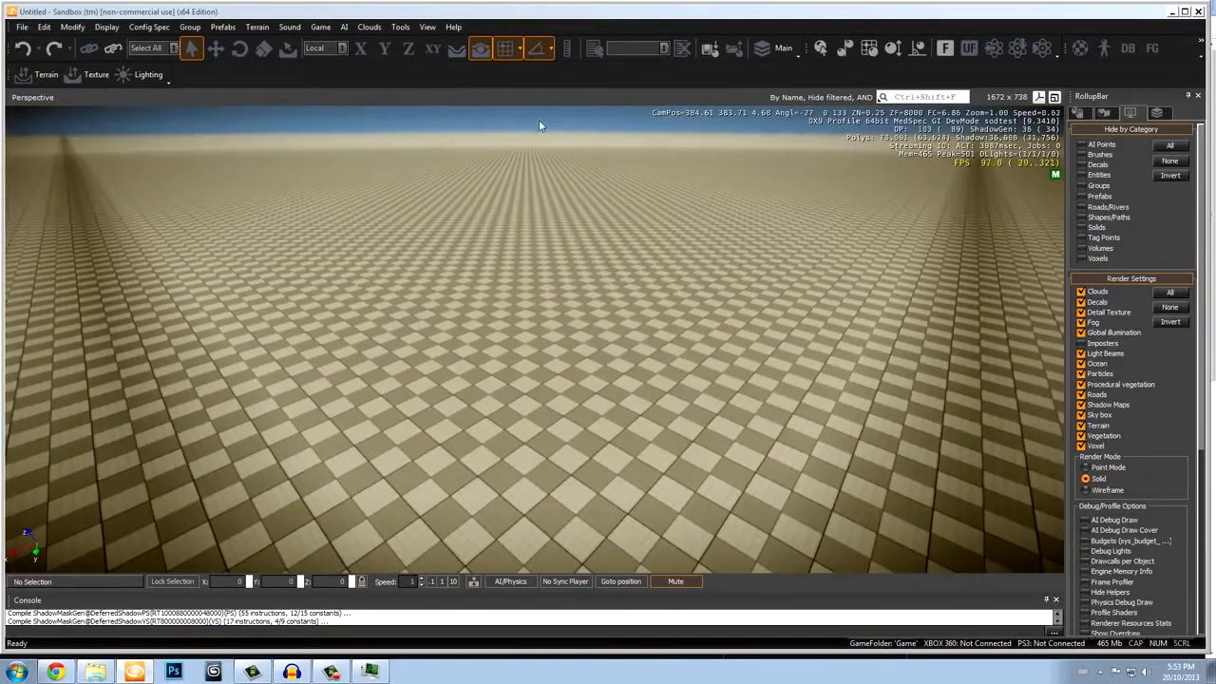
click(257, 27)
click(276, 56)
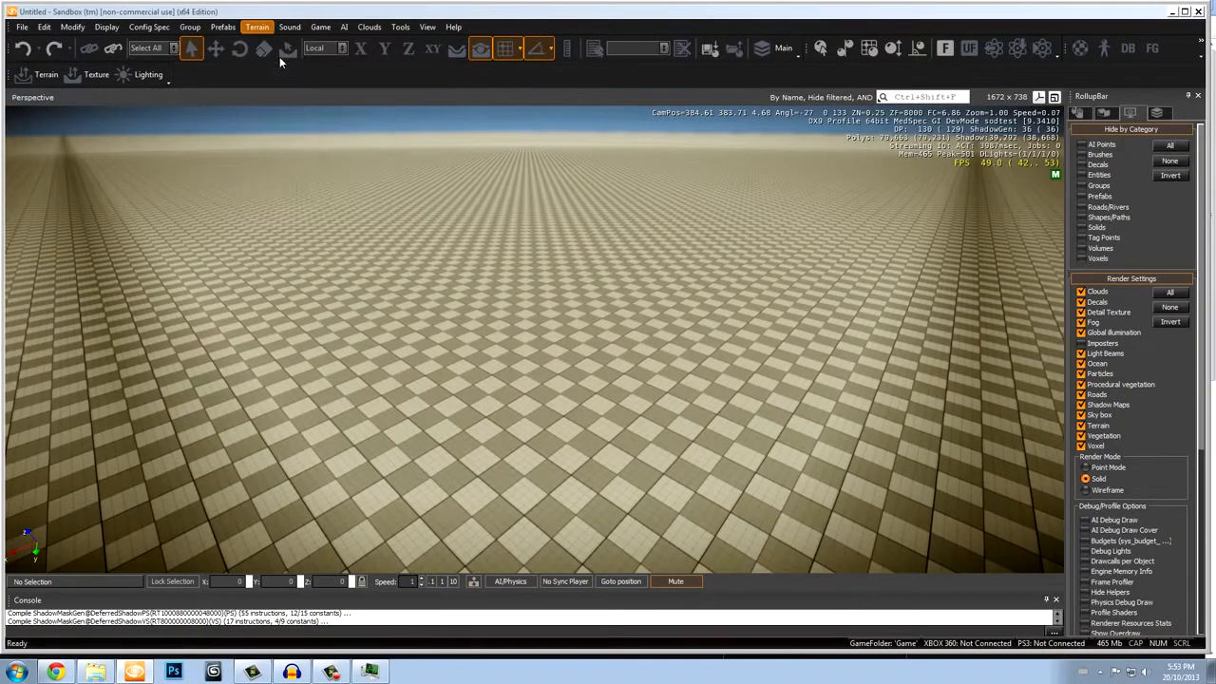
click(226, 153)
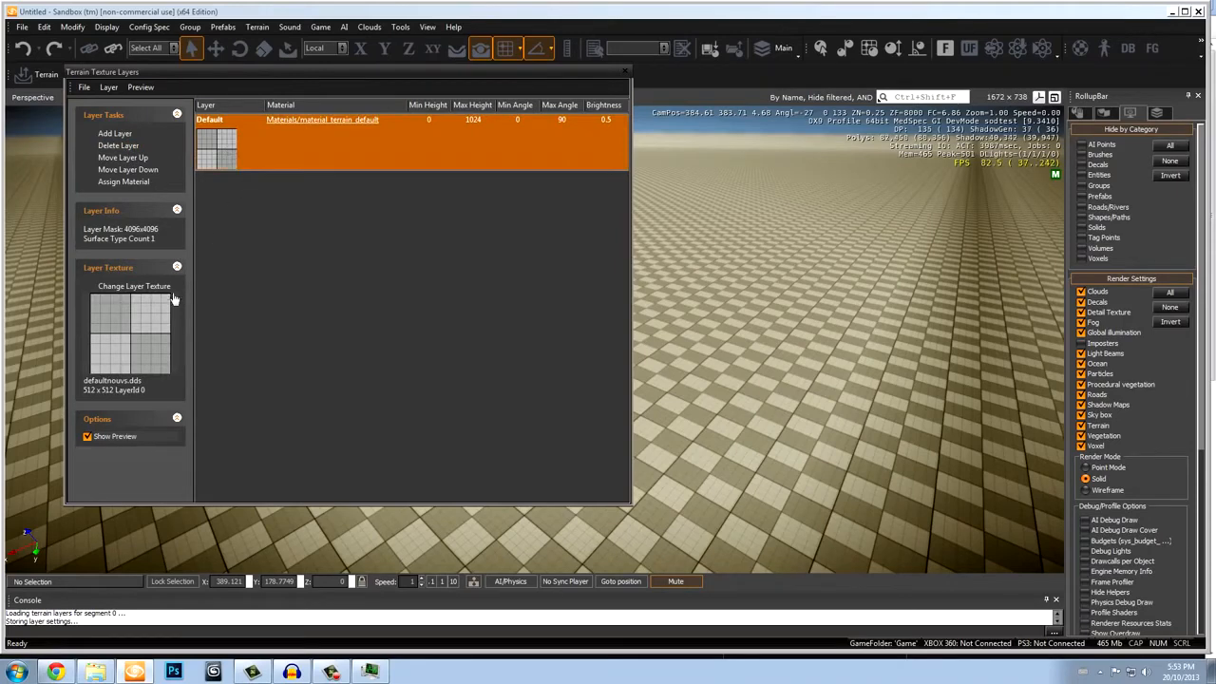
click(133, 316)
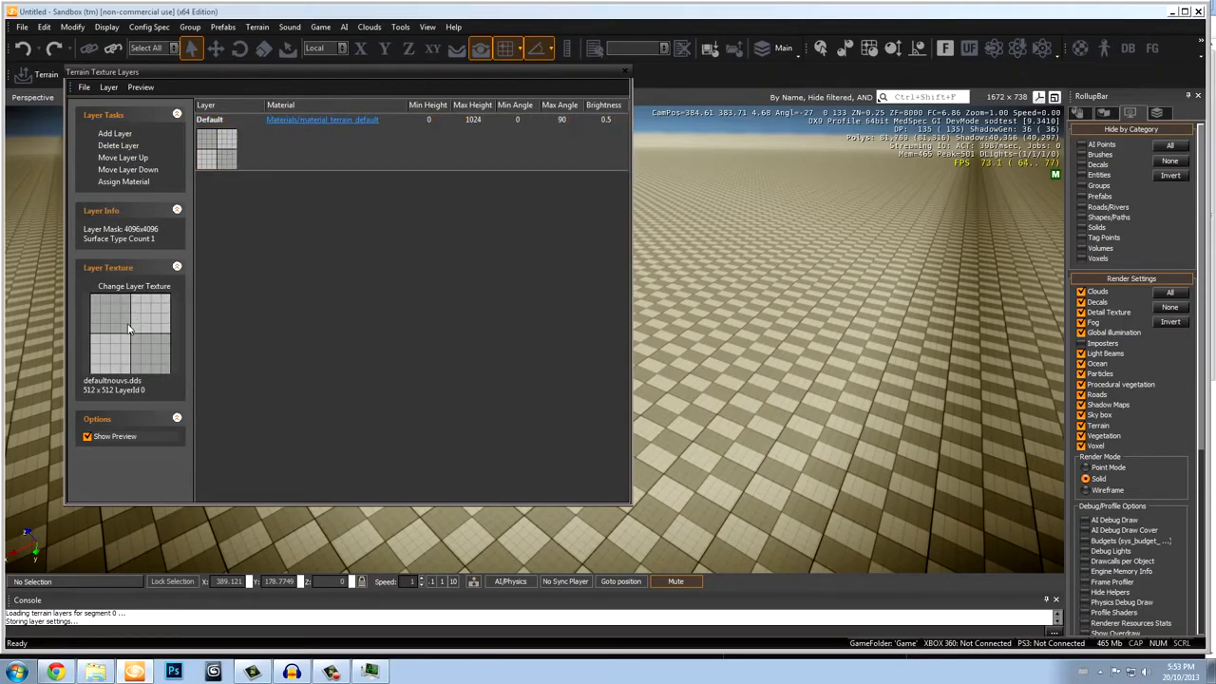
View the Default layer's material in the Material Editor, then close it and the texture layers window.
click(323, 119)
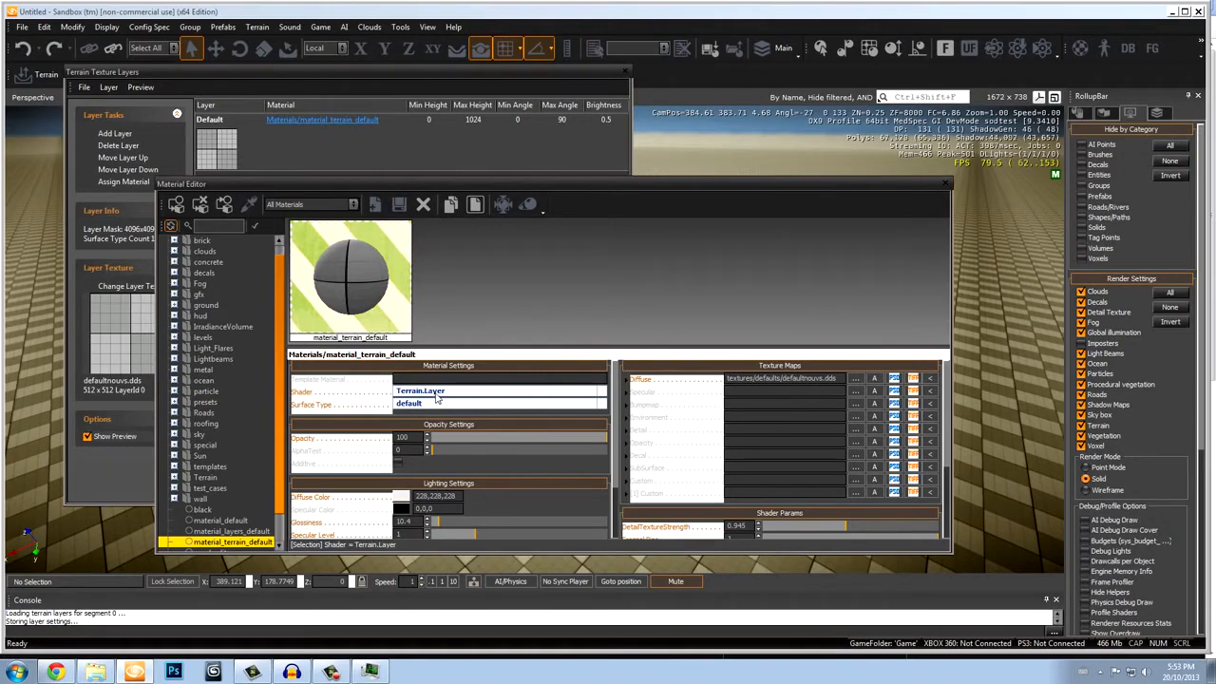
click(945, 184)
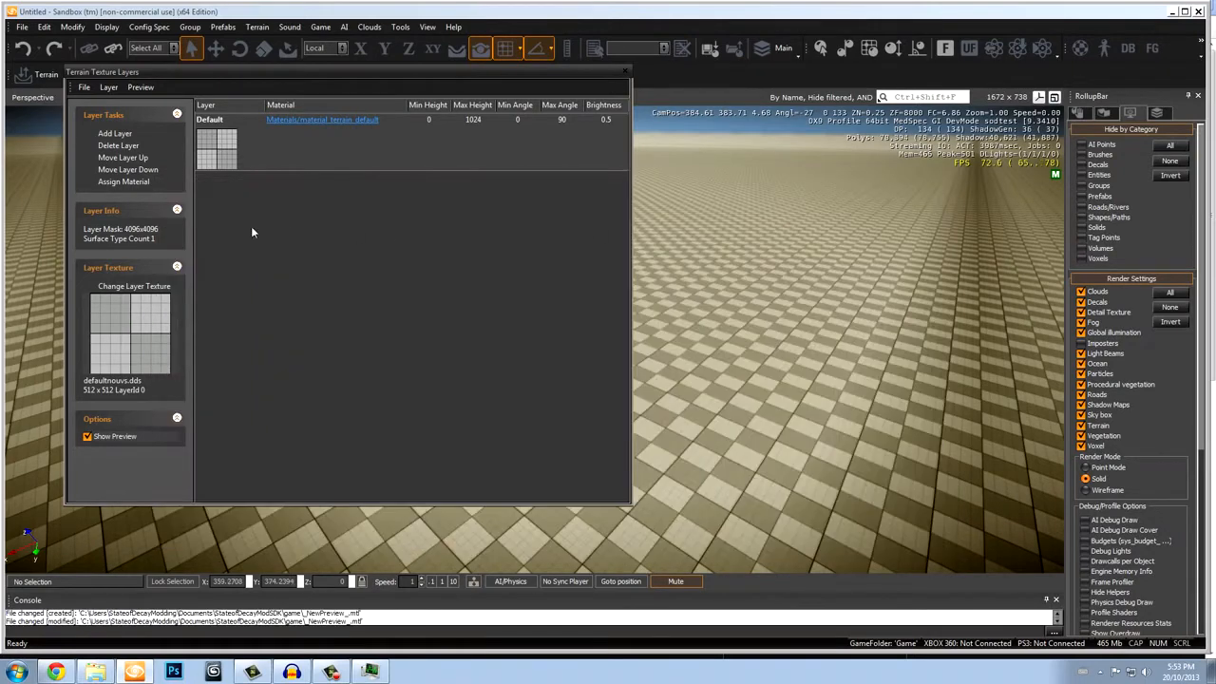
click(625, 72)
right_drag(578, 205, 578, 205)
Start placing a Brush object and expand the objects folder in its browser.
click(1082, 114)
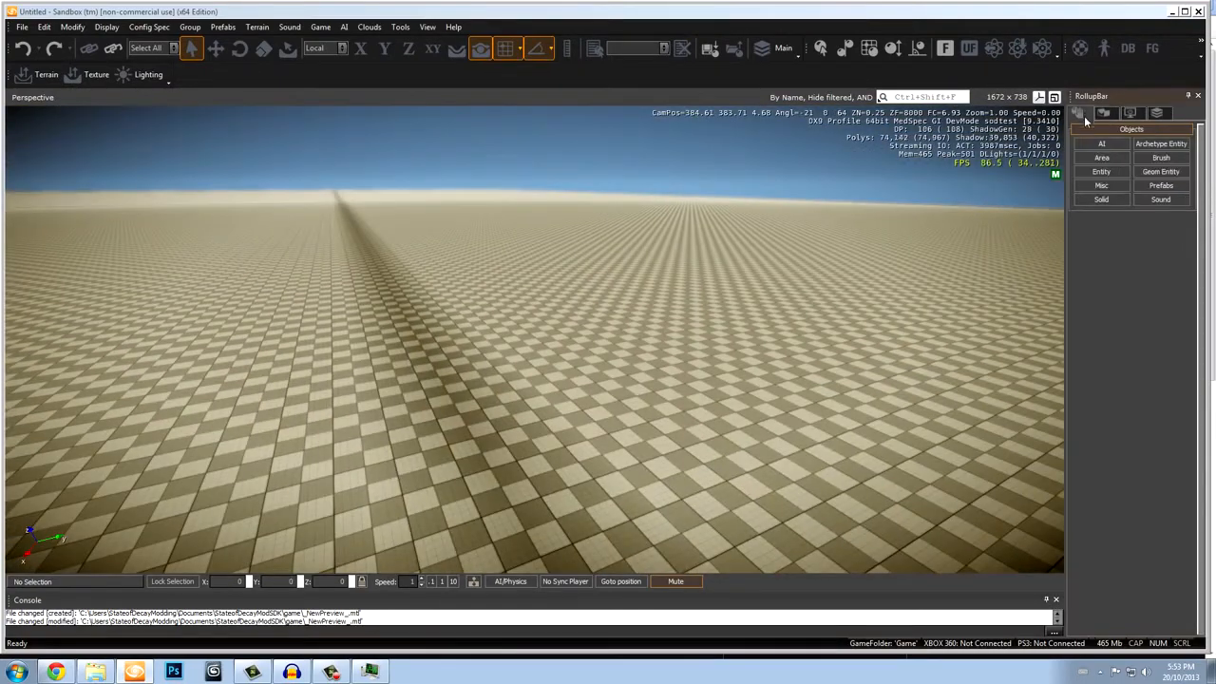
click(1161, 158)
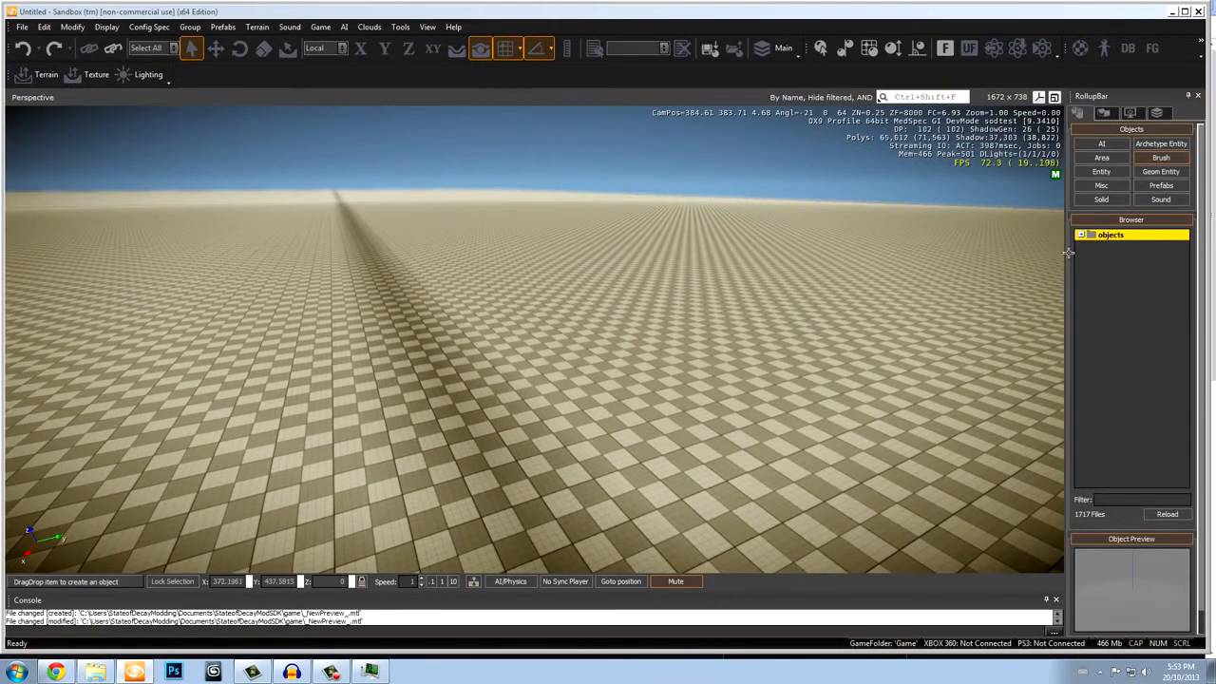
click(1080, 236)
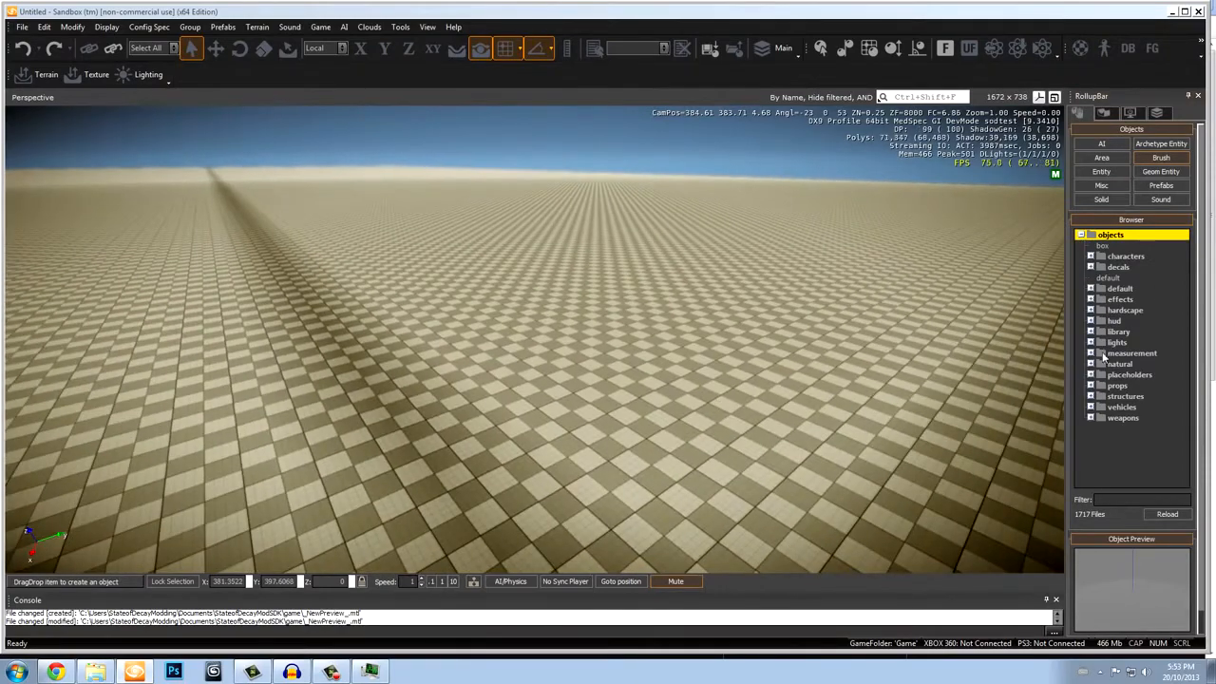
Look through the furniture, industrial and maritime categories of the props brushes.
click(1097, 375)
click(1093, 385)
click(1113, 408)
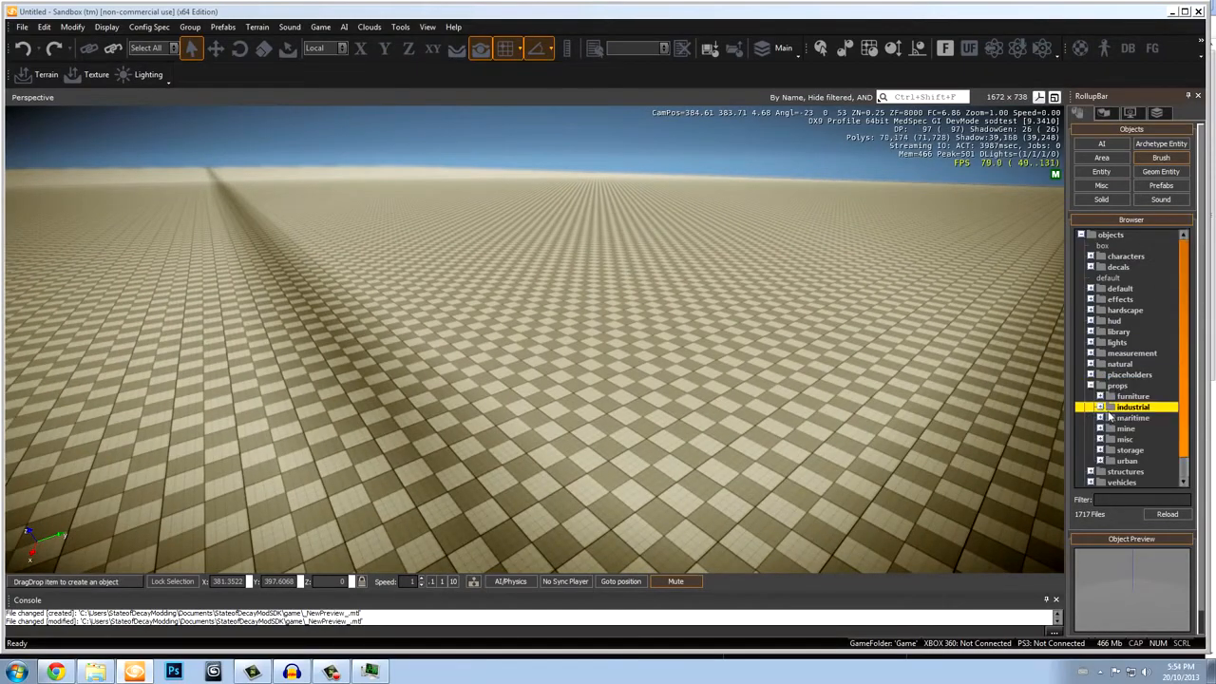
click(1099, 408)
click(1125, 431)
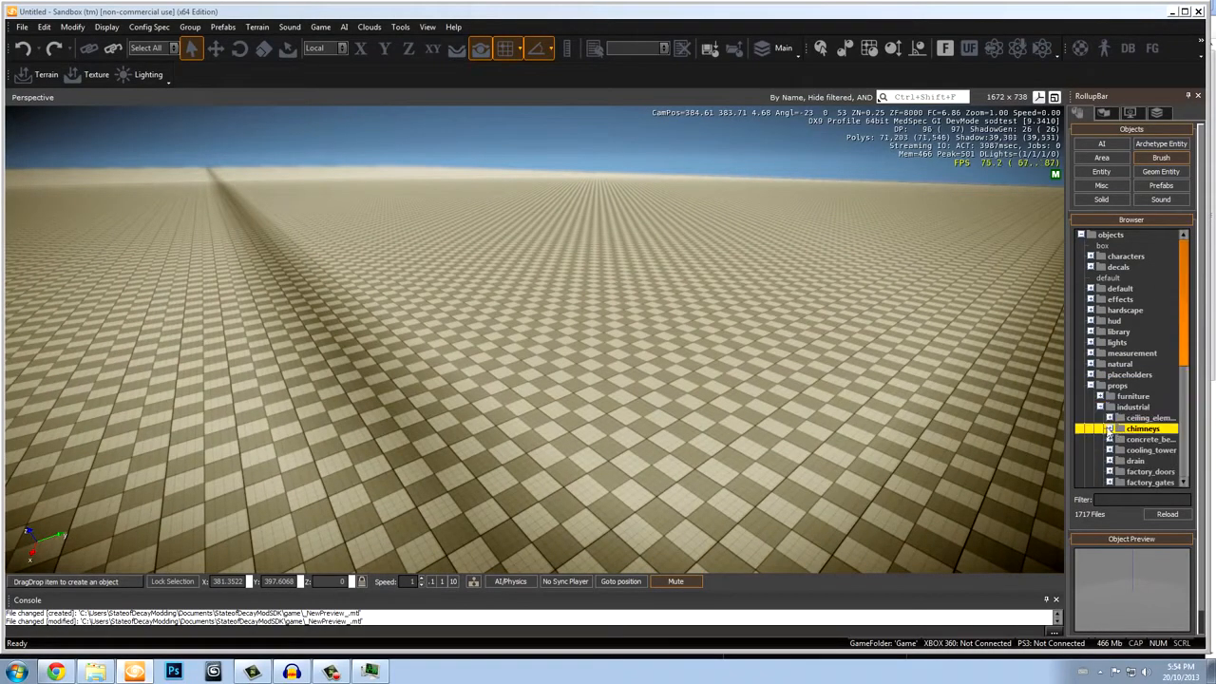
double_click(1106, 396)
scroll(1127, 429, down, 2)
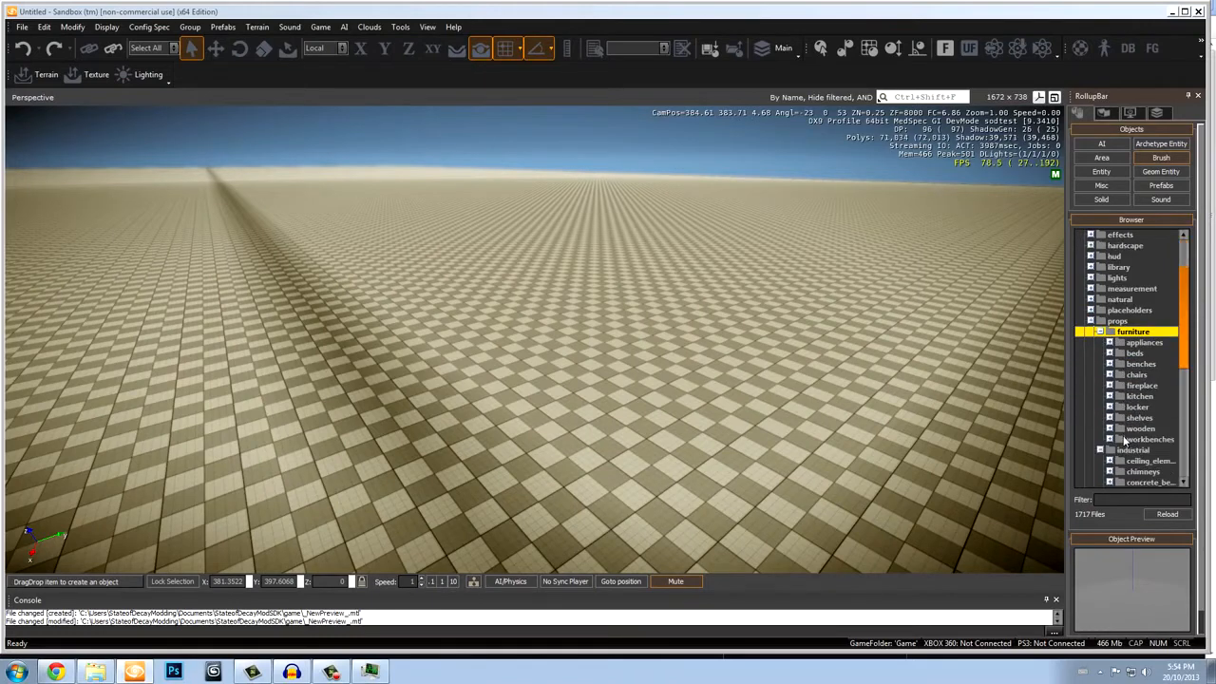
scroll(1116, 385, down, 6)
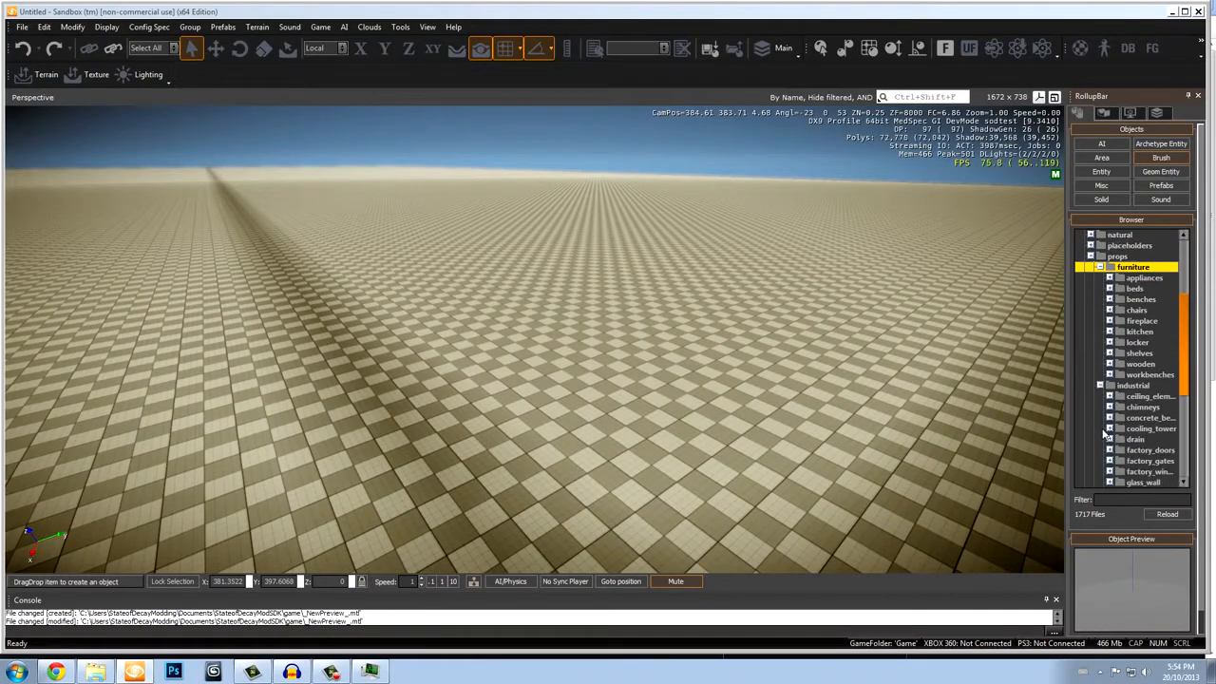
scroll(1110, 449, down, 1)
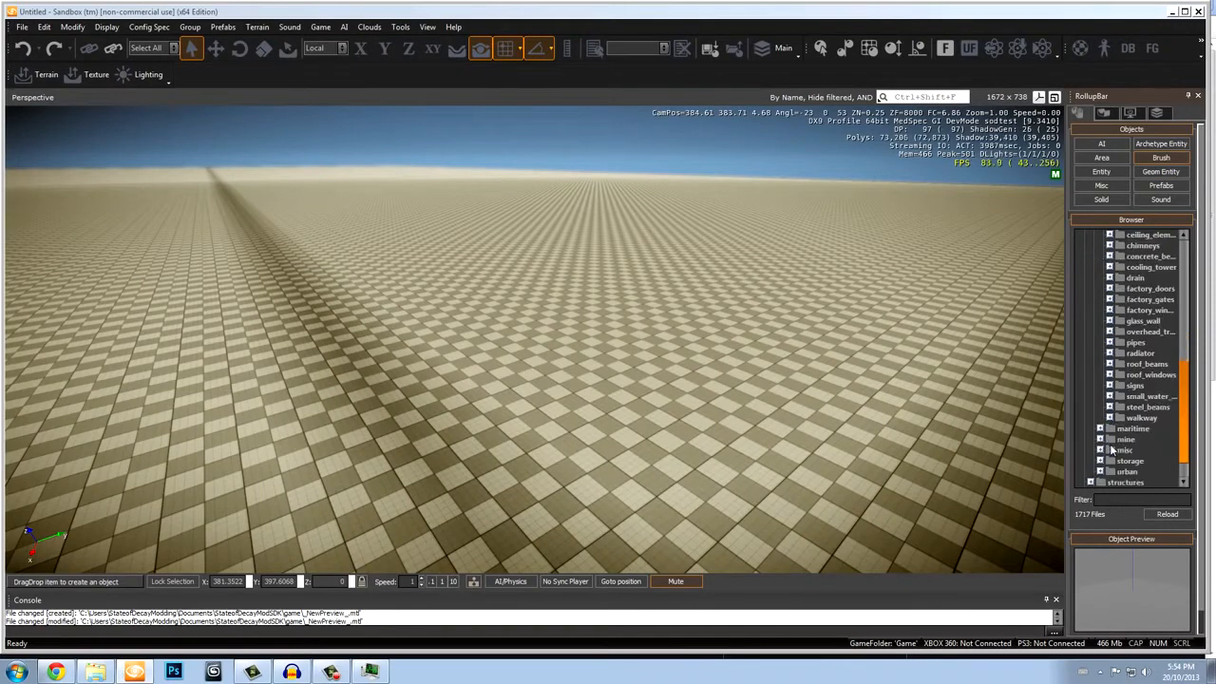
click(1100, 430)
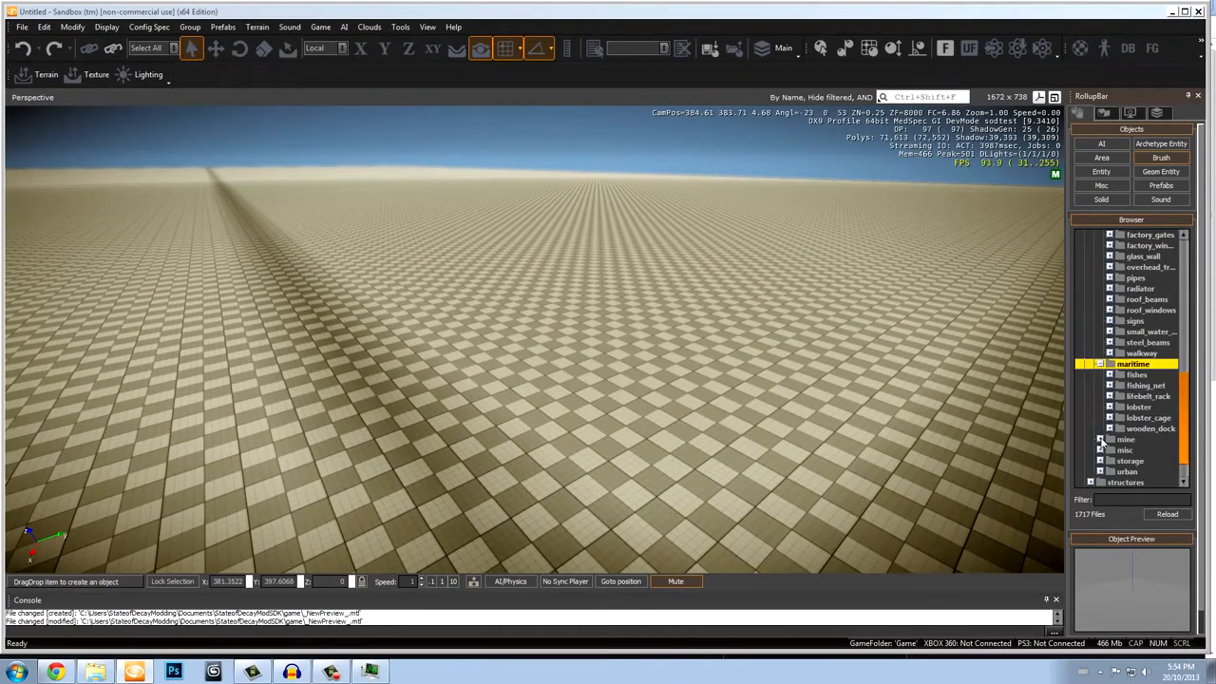
click(1109, 376)
click(1110, 375)
scroll(1106, 384, down, 1)
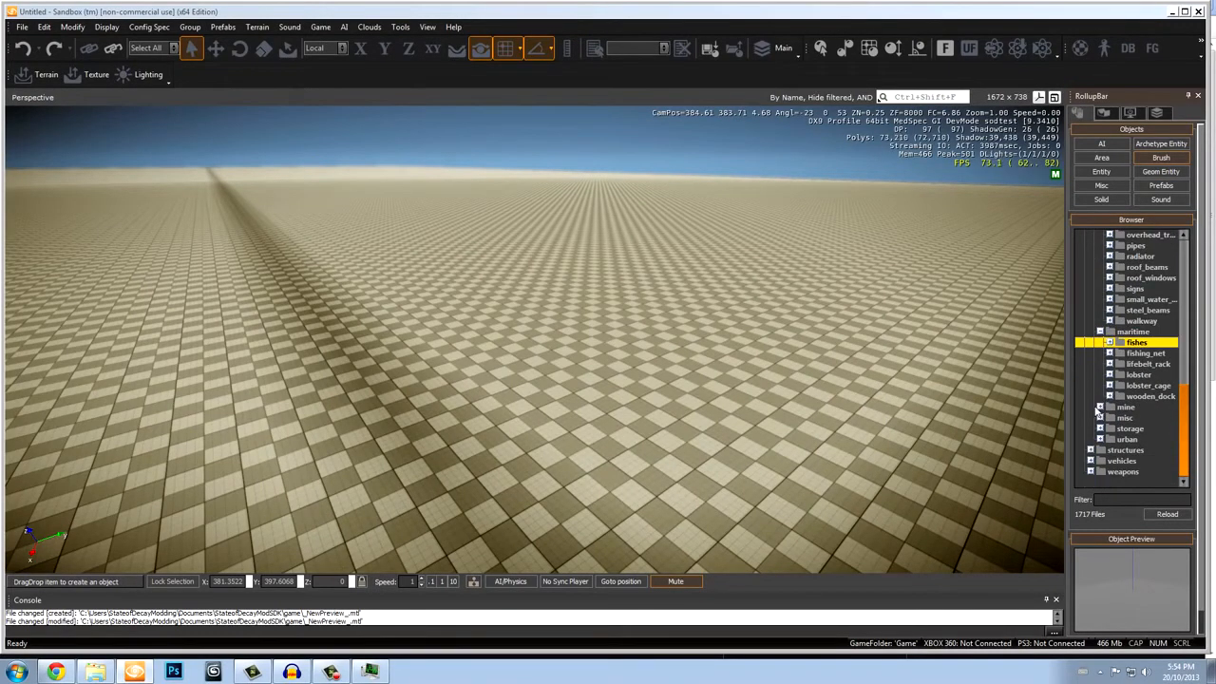
Place the forest_cabin brush from the structures buildings on the terrain at about X 377, Y 393.
click(1097, 450)
click(1091, 449)
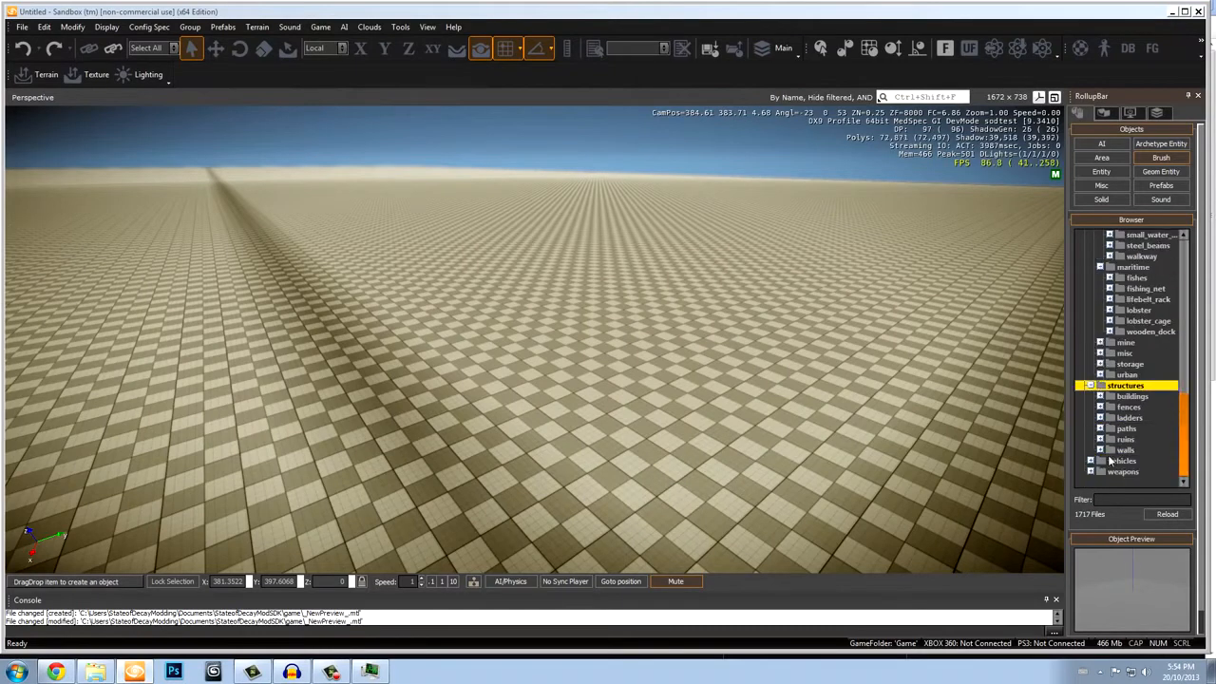
click(1100, 397)
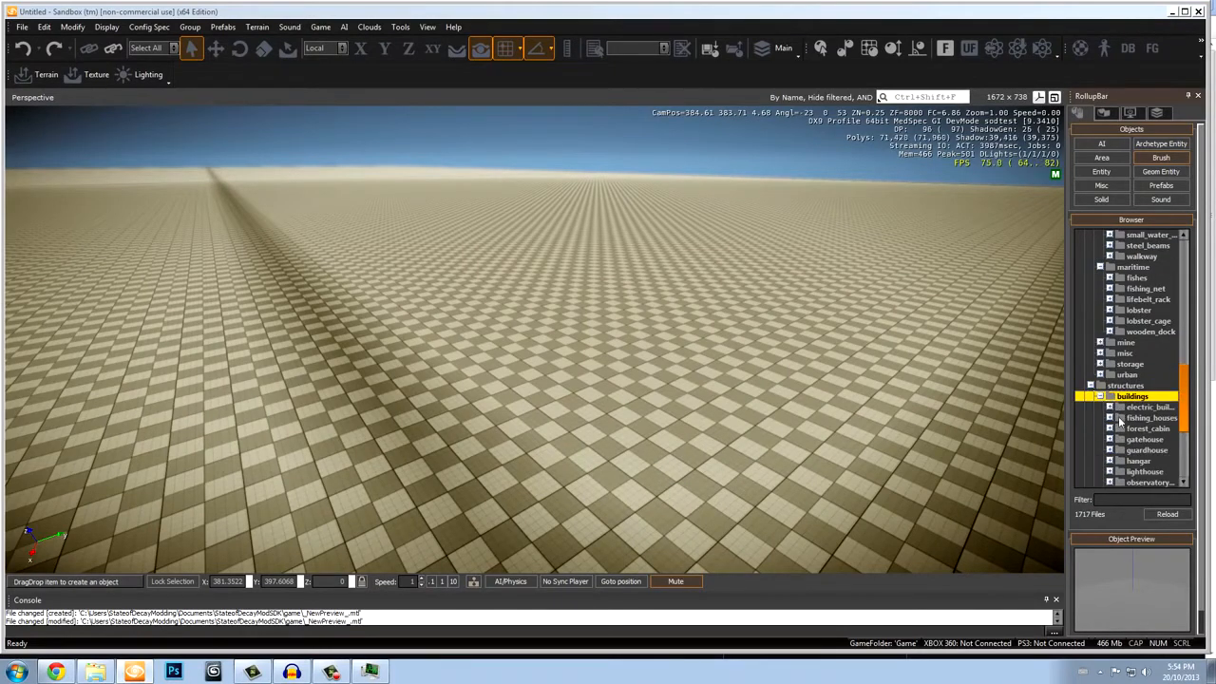
scroll(1118, 421, down, 1)
double_click(1111, 397)
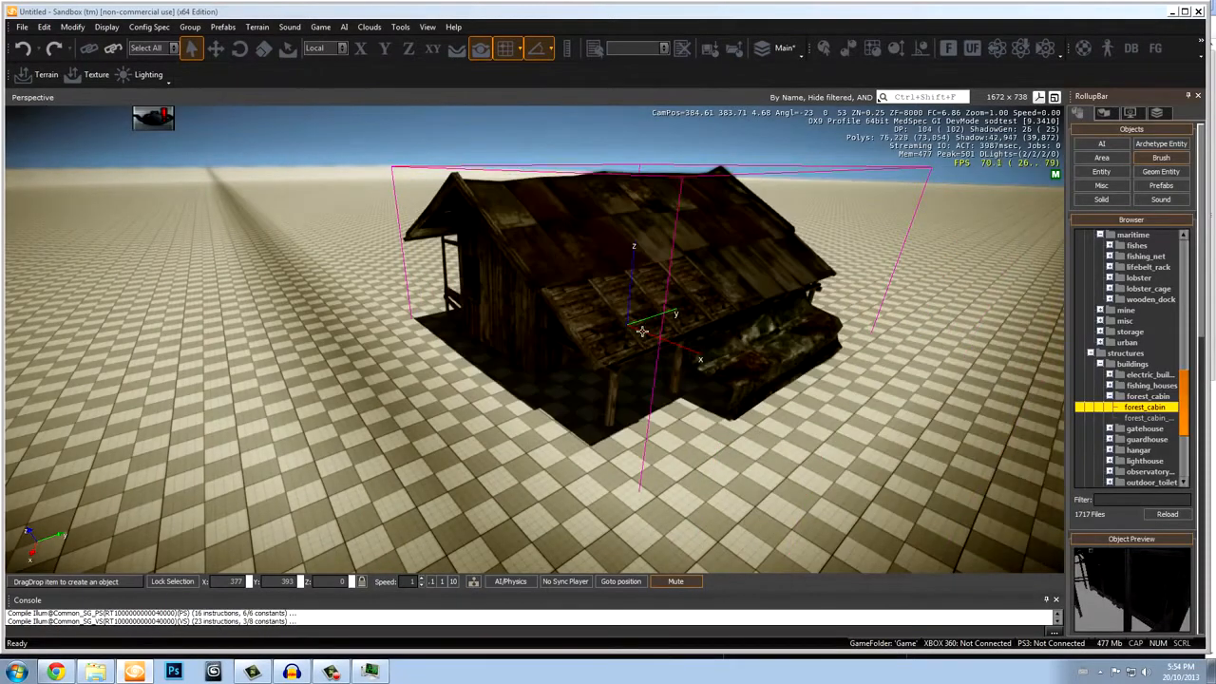
Turn Global illumination off and back on to compare the lighting on the cabin's porch side.
right_drag(535, 398, 535, 398)
key(a)
right_drag(535, 398, 534, 398)
key(w)
key(a)
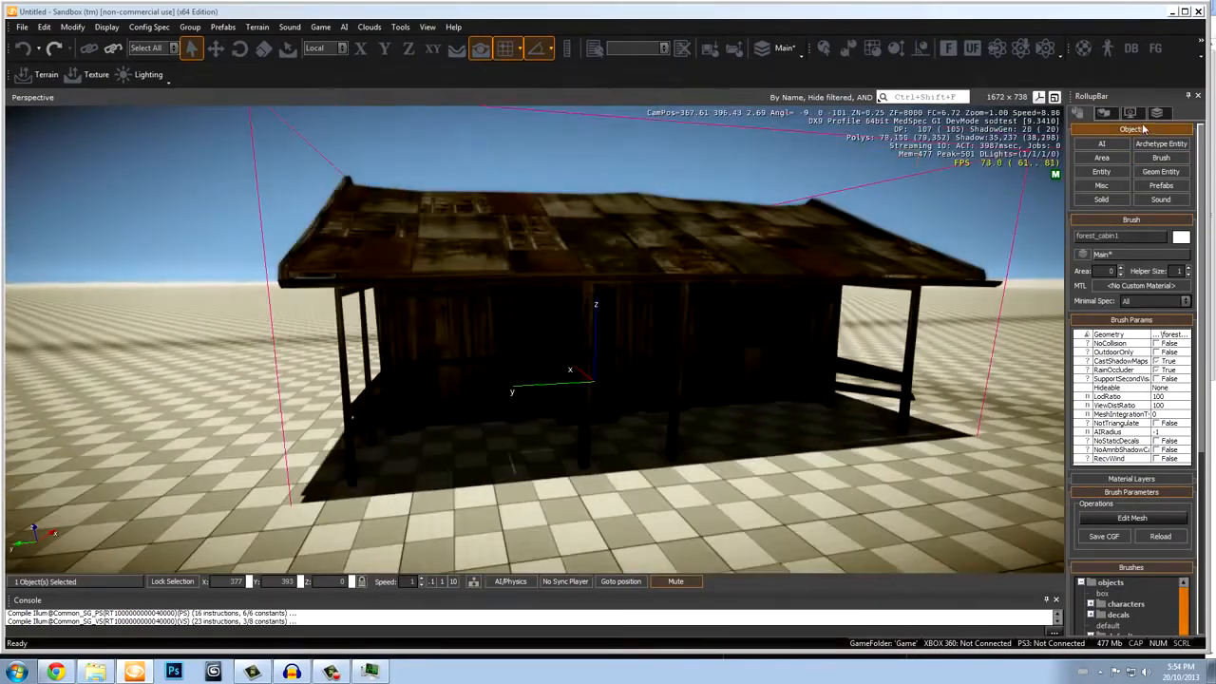
click(1111, 113)
click(1132, 113)
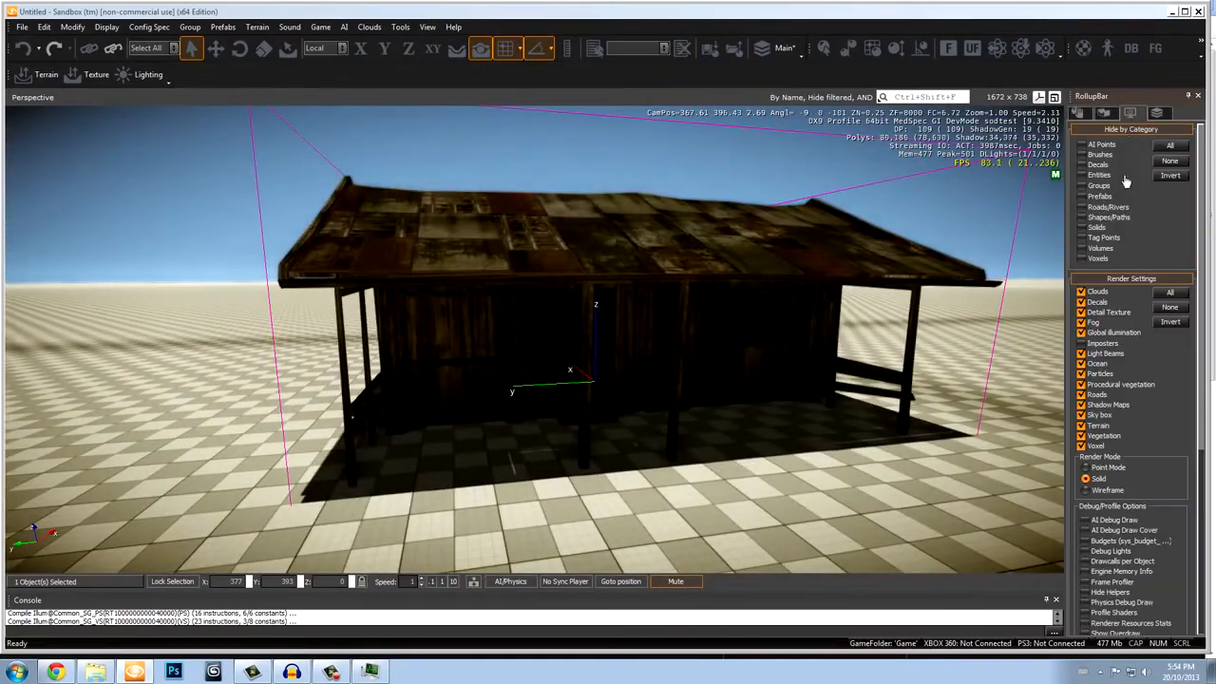
click(1113, 335)
right_drag(701, 509, 700, 509)
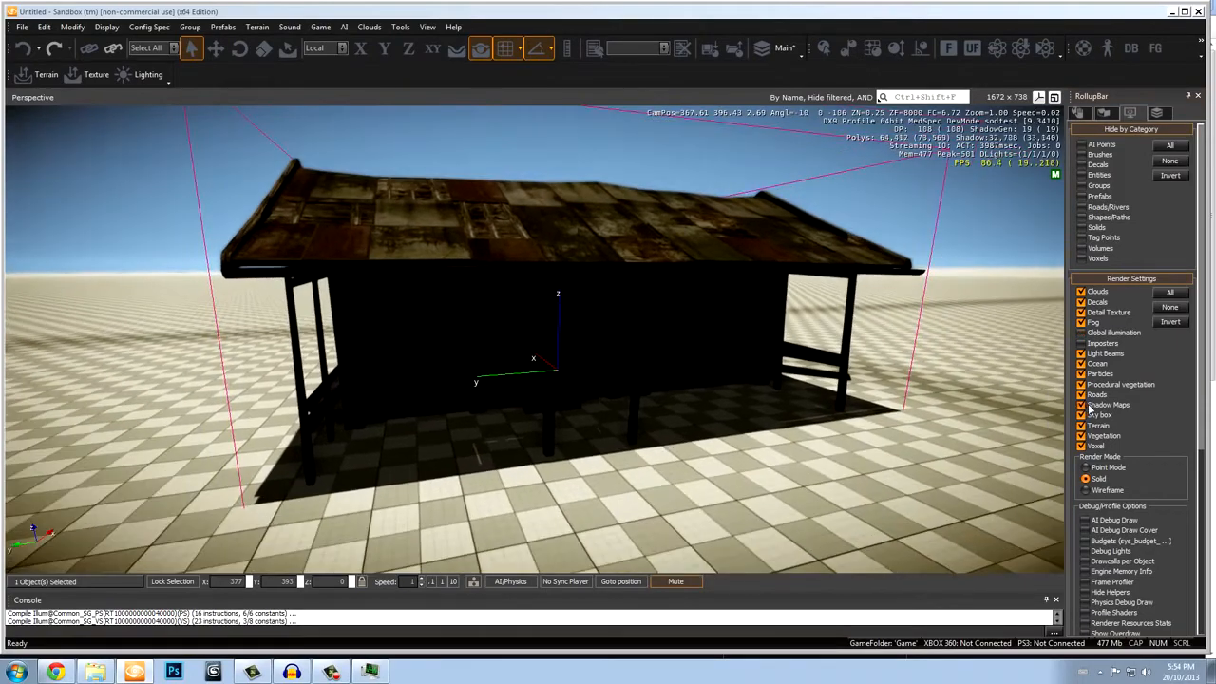
right_drag(832, 404, 832, 403)
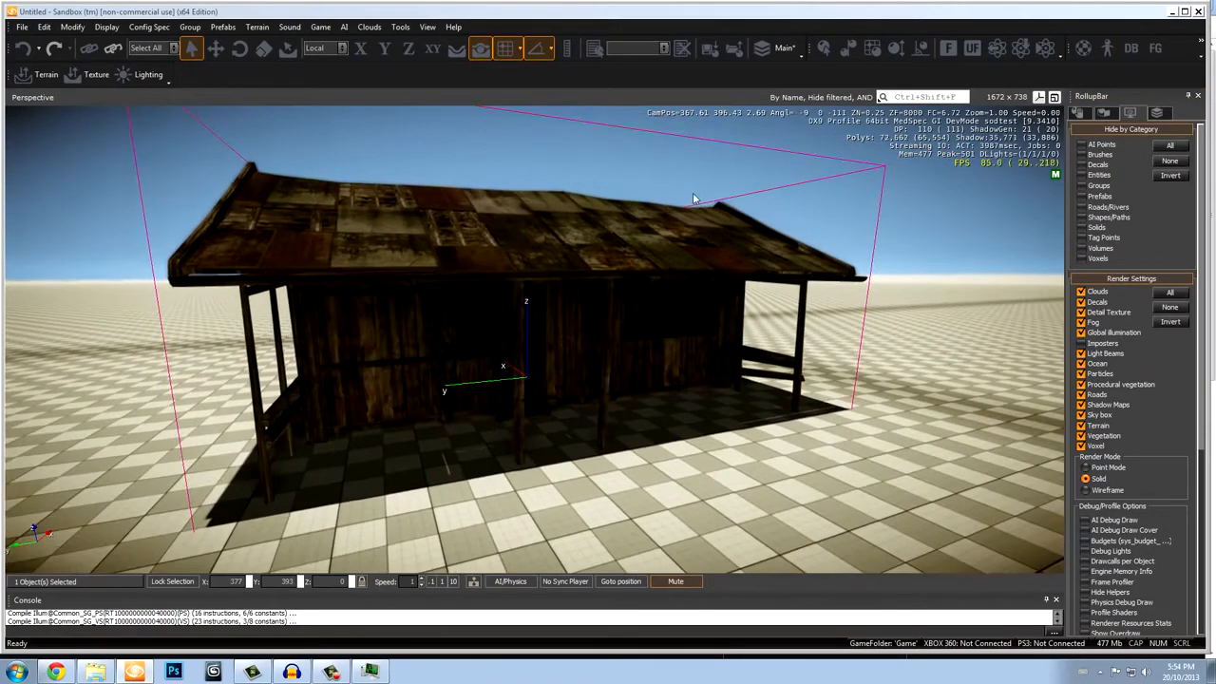
Set the time of day to about 10:00 in the Lighting Tool and close the tool.
click(297, 29)
mouse_move(257, 27)
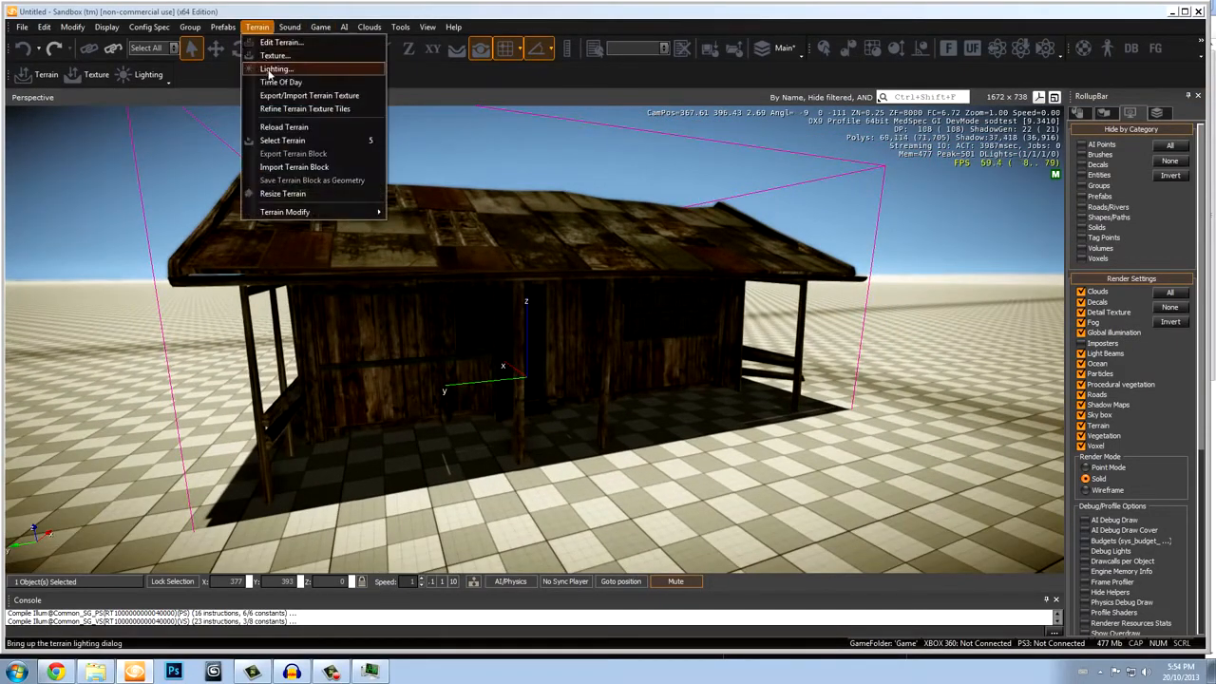
click(275, 69)
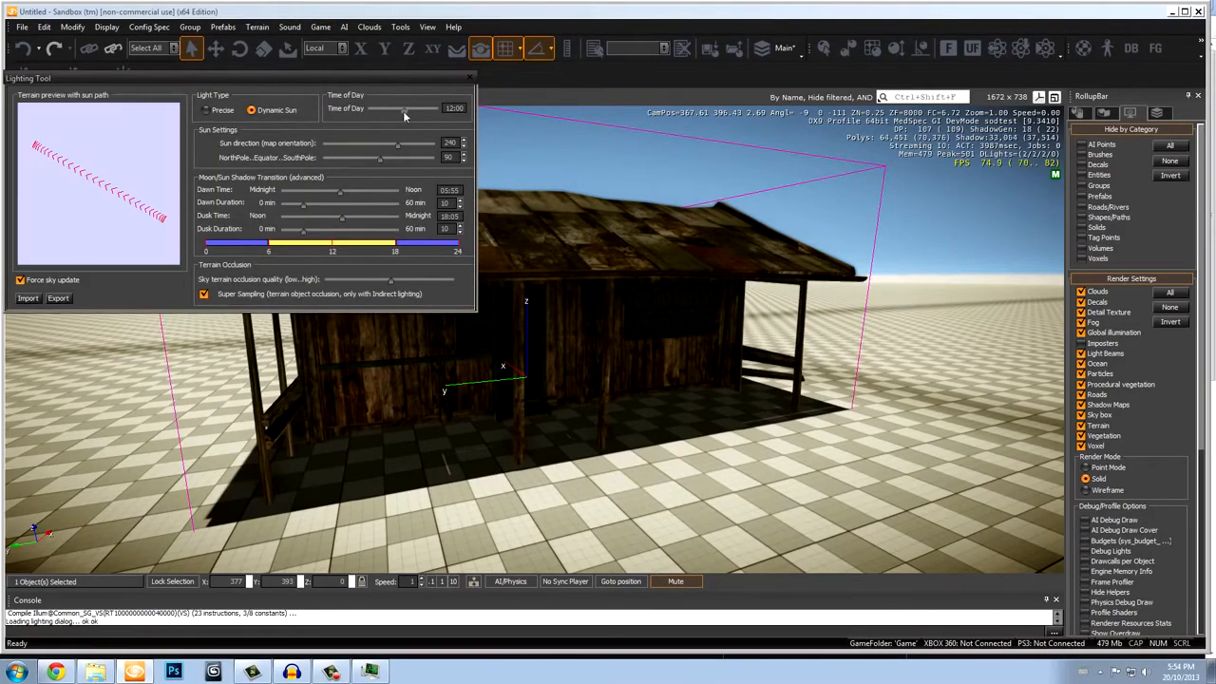
mouse_move(404, 110)
mouse_down()
mouse_move(427, 115)
mouse_move(406, 116)
mouse_up()
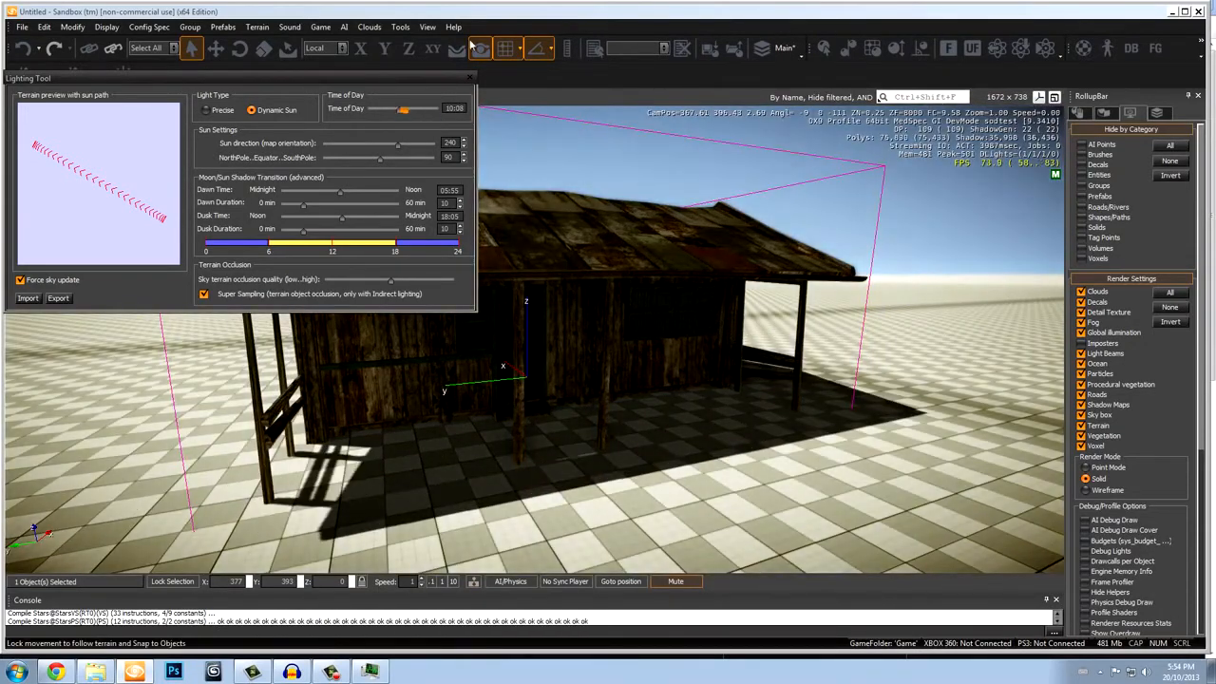
click(469, 76)
Open the Material Editor with the cabin in view.
scroll(552, 560, down, 10)
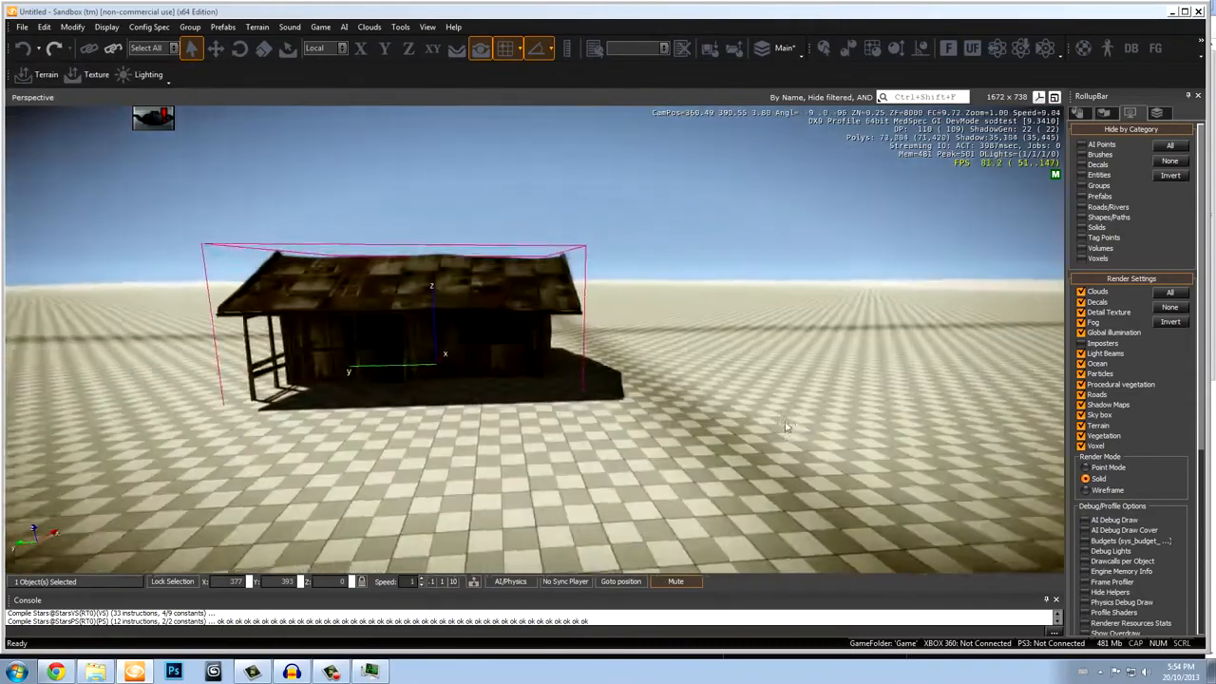
key(w)
right_drag(466, 556, 367, 448)
key(a)
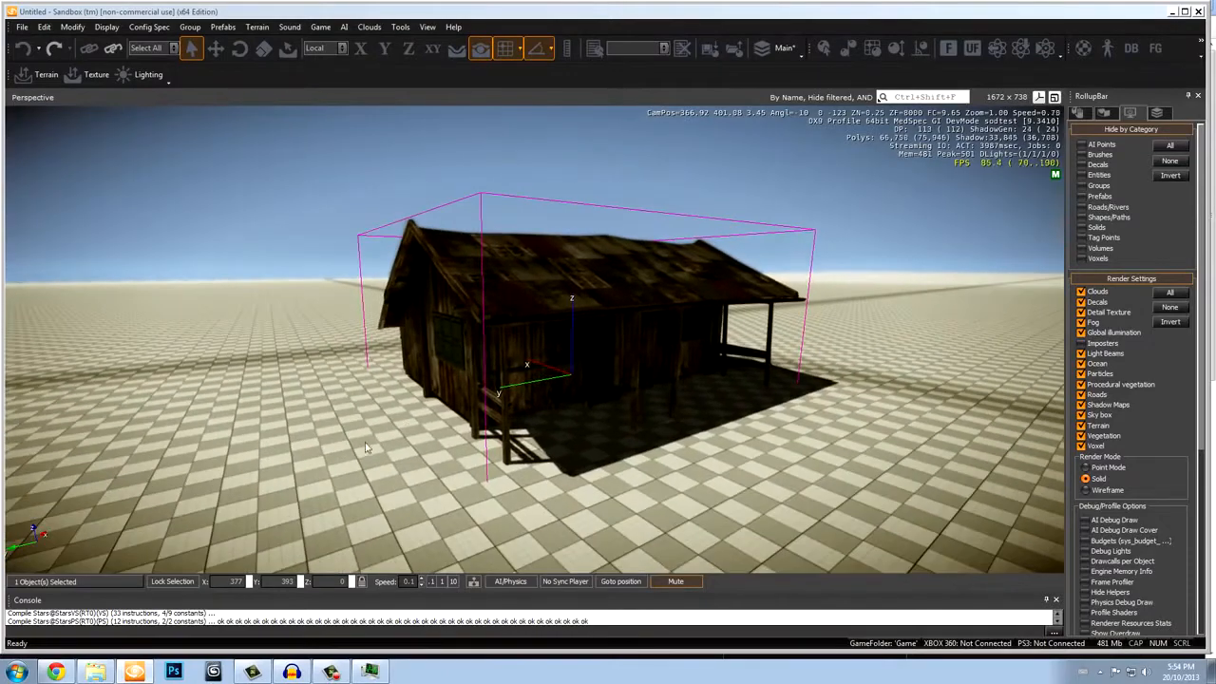
click(429, 28)
mouse_move(438, 46)
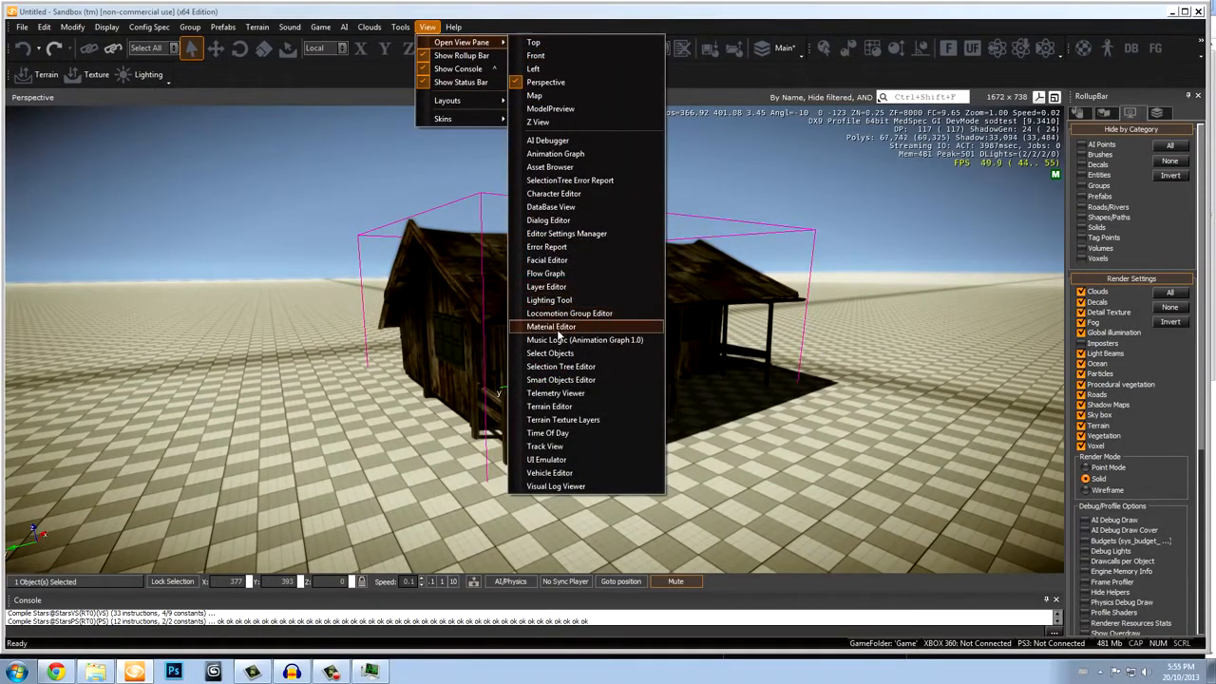
click(553, 327)
Narrow the Material Editor window and move it aside so that the cabin can be seen next to it.
drag(337, 187, 369, 186)
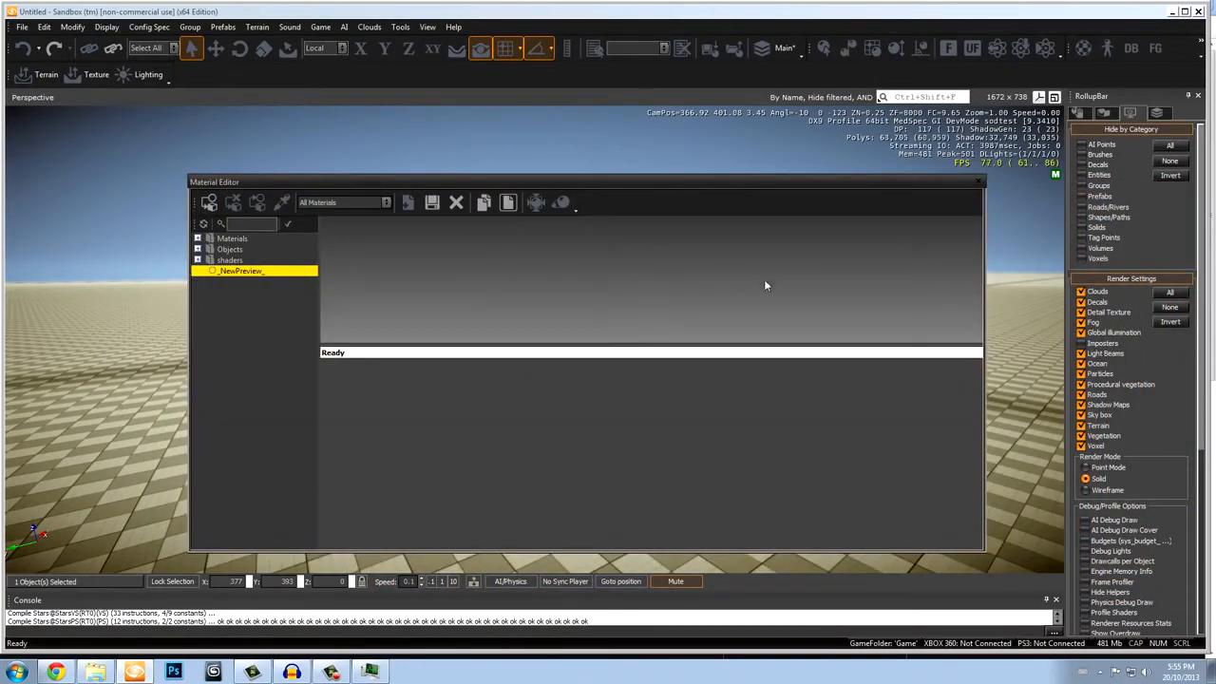
drag(983, 309, 884, 308)
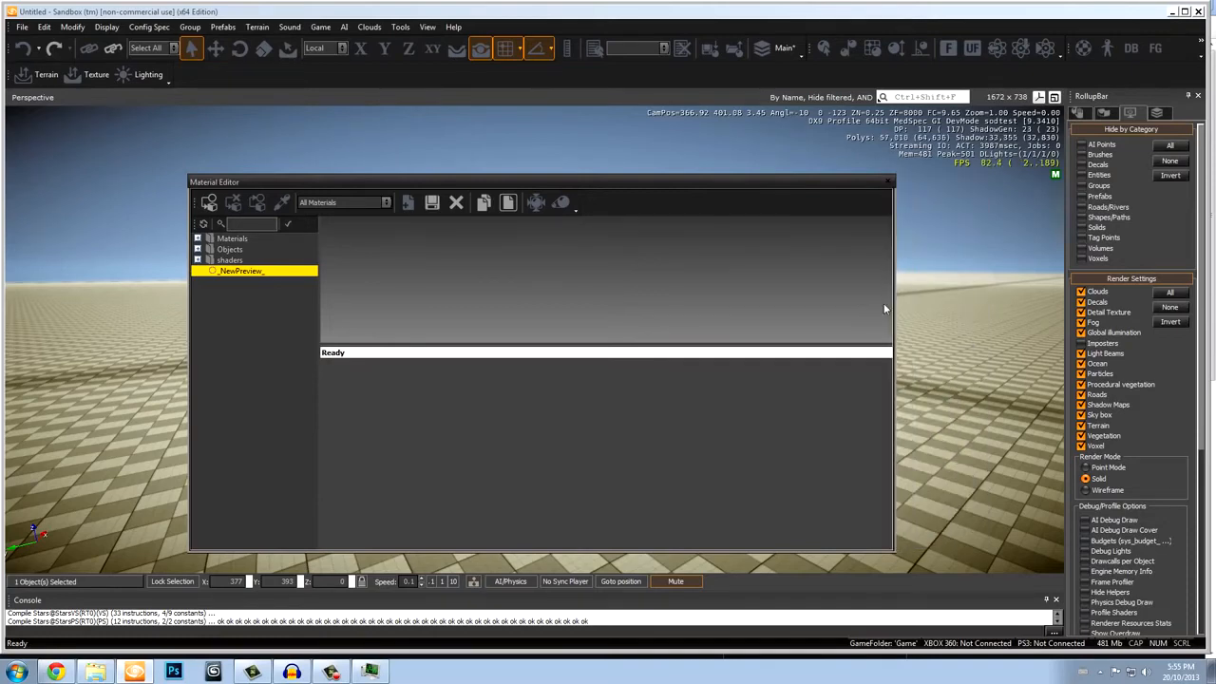
drag(700, 170, 558, 171)
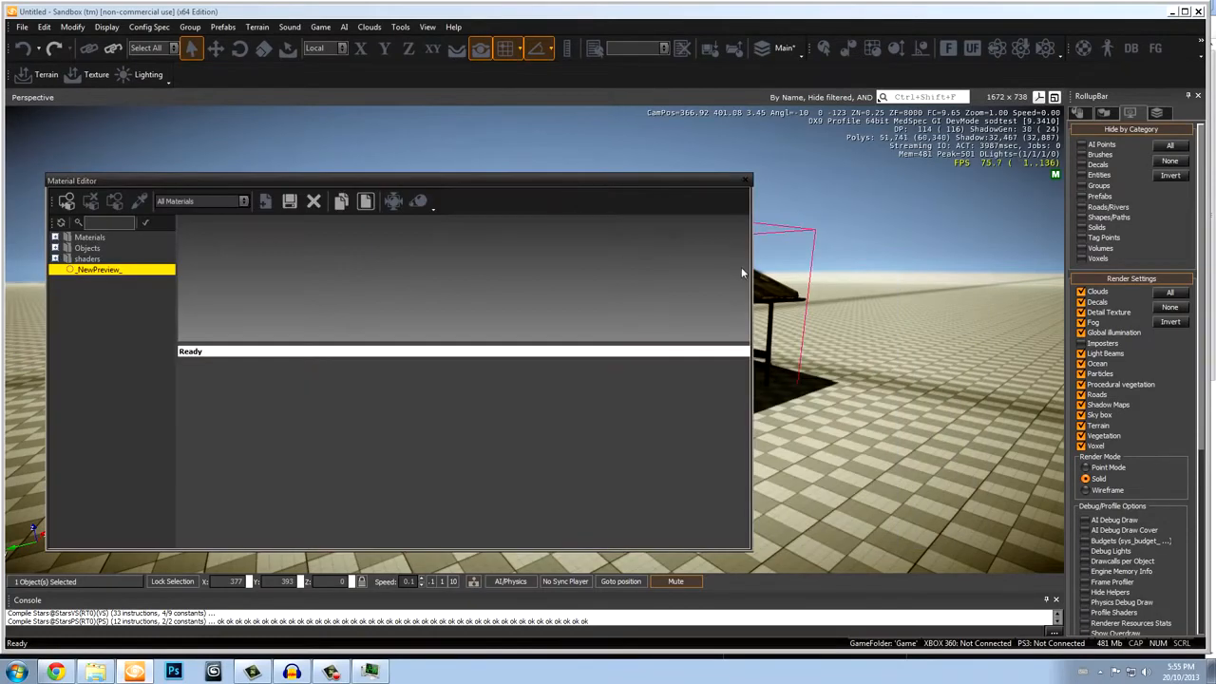
right_drag(822, 304, 822, 304)
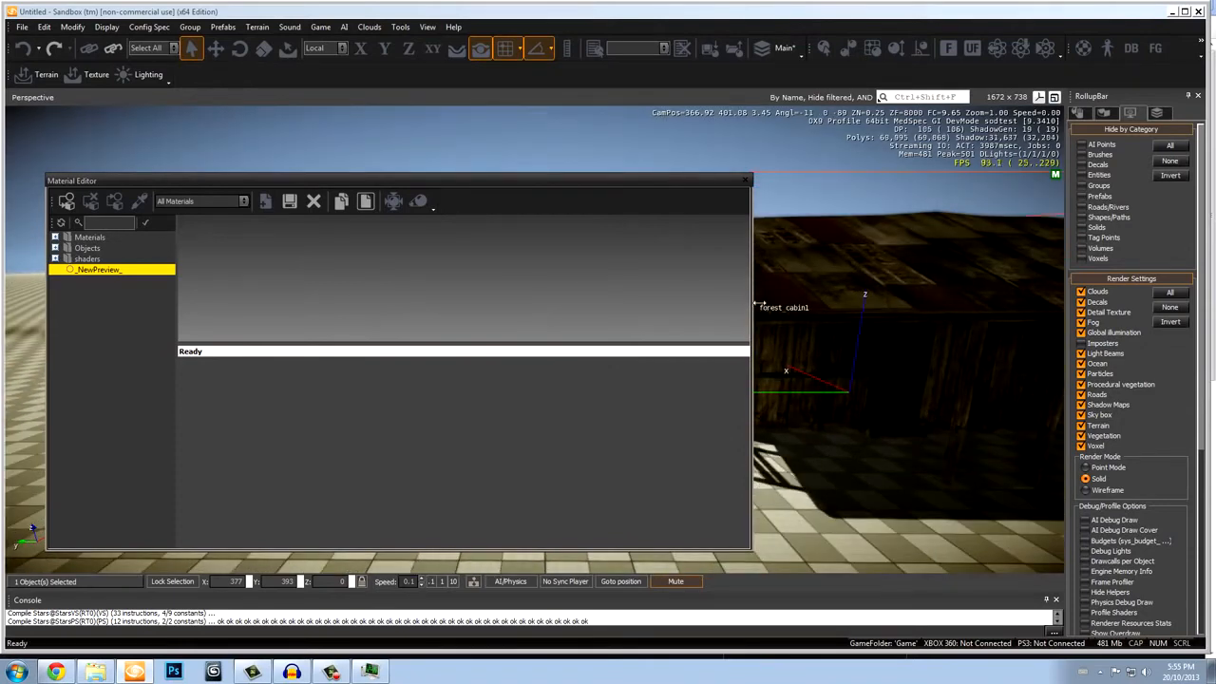
drag(757, 304, 614, 306)
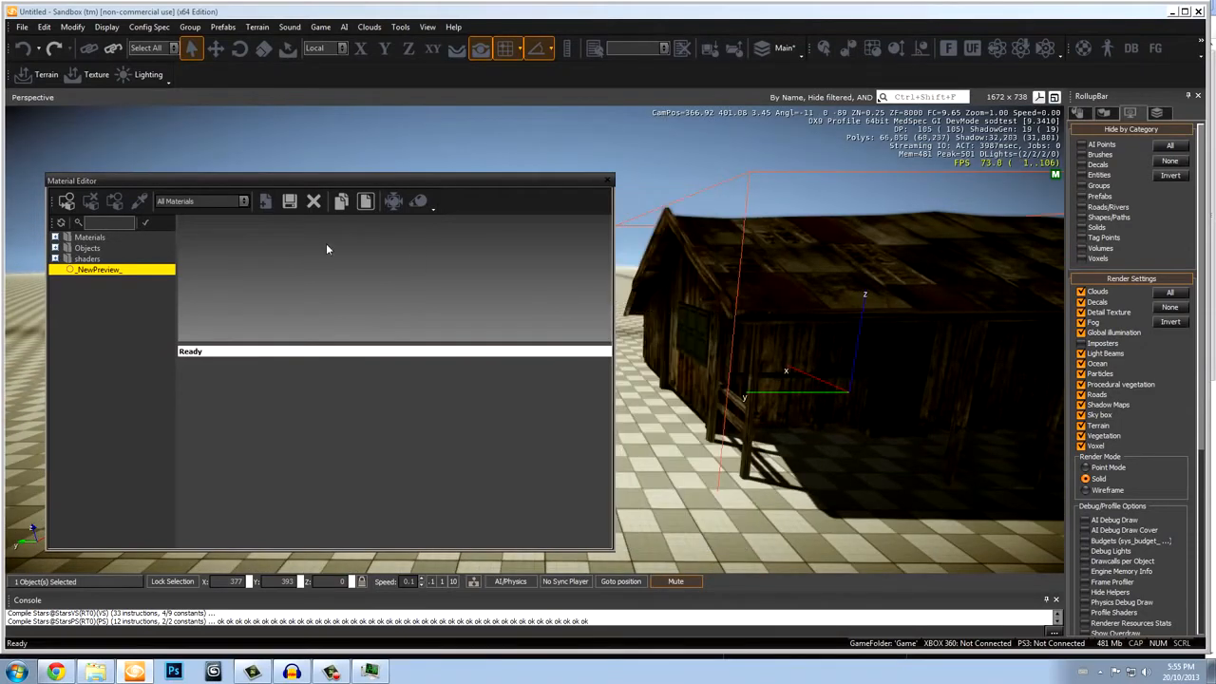
Load the forest_cabin material from the Objects/structures/buildings/forest_cabin folder in the Material Editor.
click(56, 249)
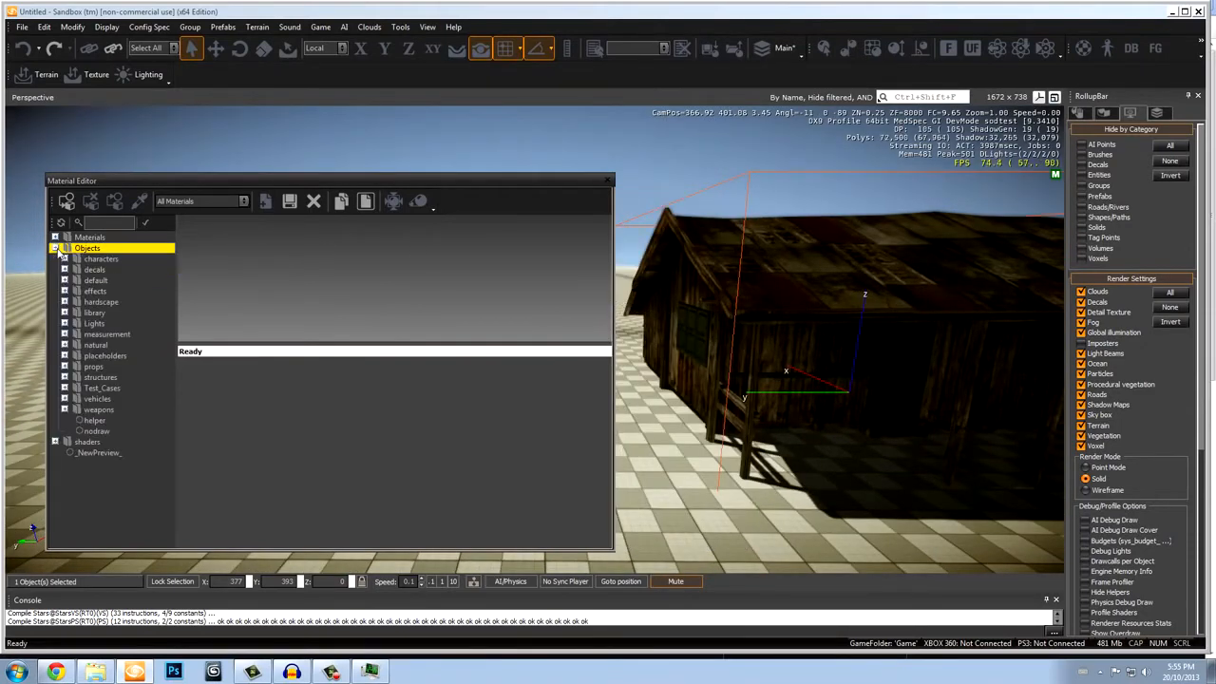
click(63, 377)
click(74, 389)
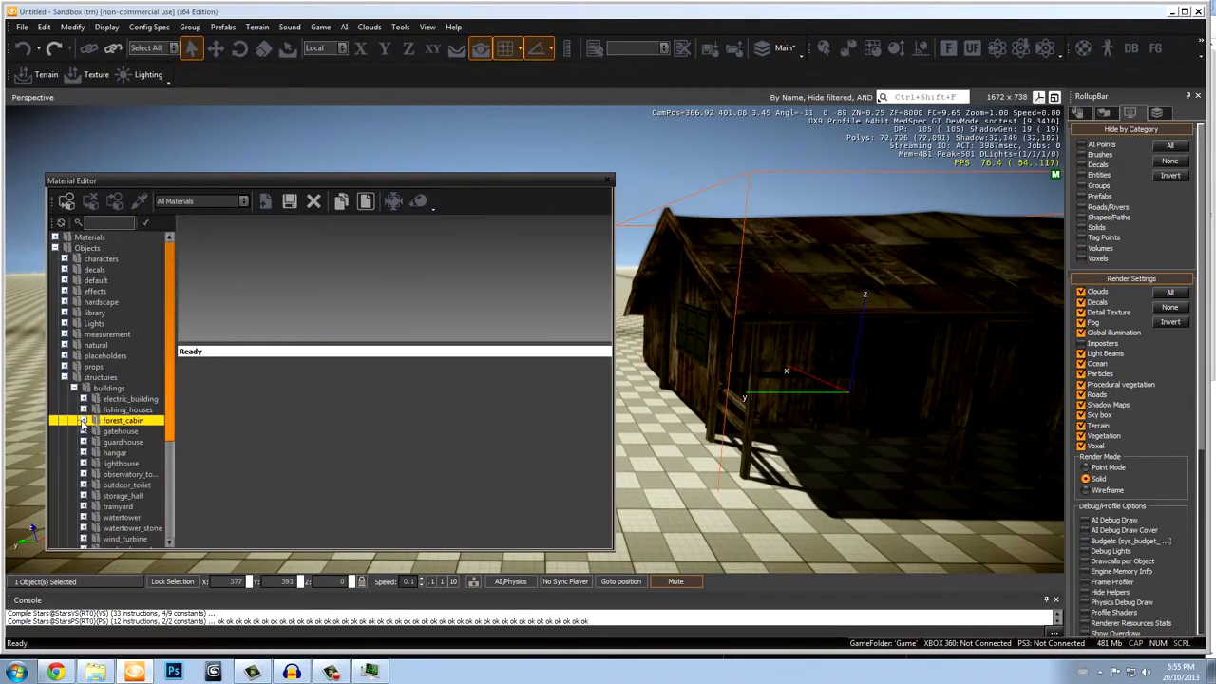
click(114, 432)
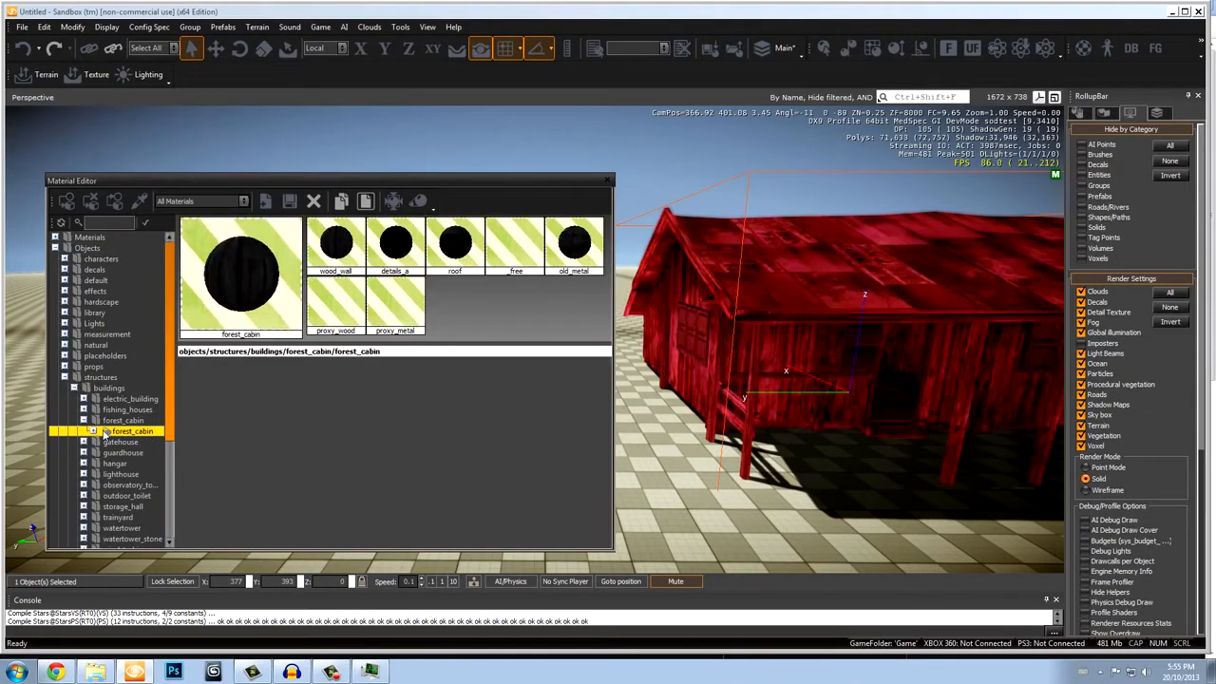
Inspect the wood_wall, roof and proxy_metal sub-materials to see which parts of the cabin each one covers.
click(338, 267)
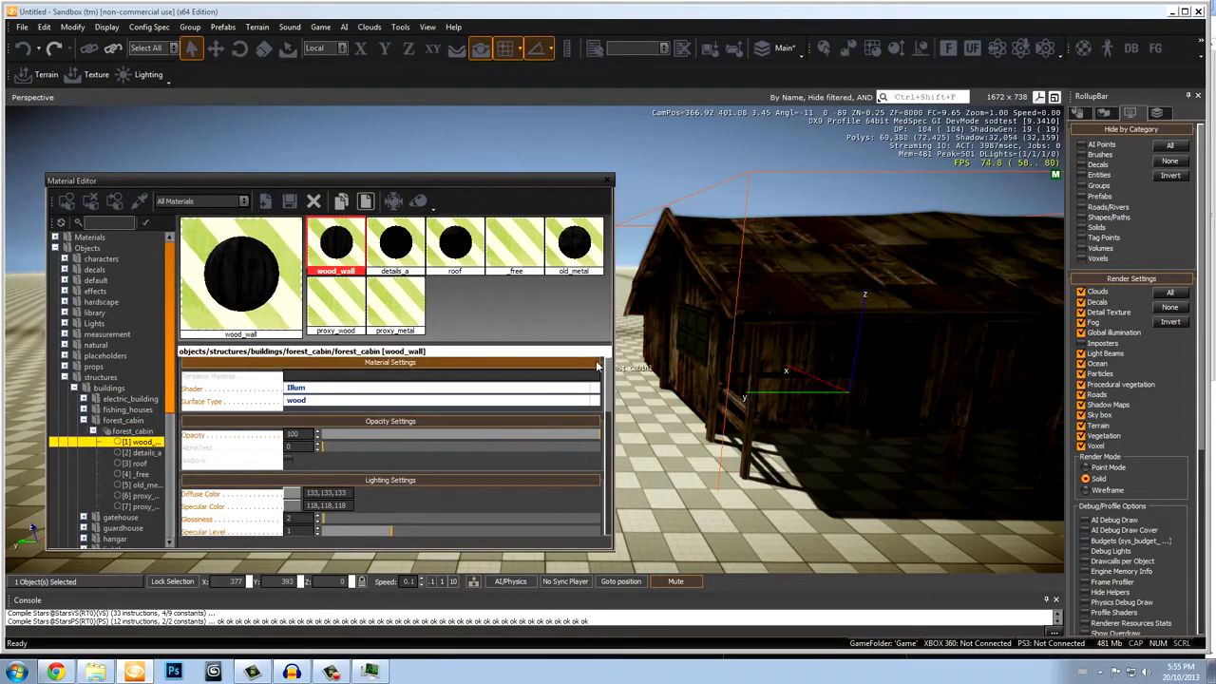
right_drag(836, 437, 845, 435)
key(w)
click(455, 245)
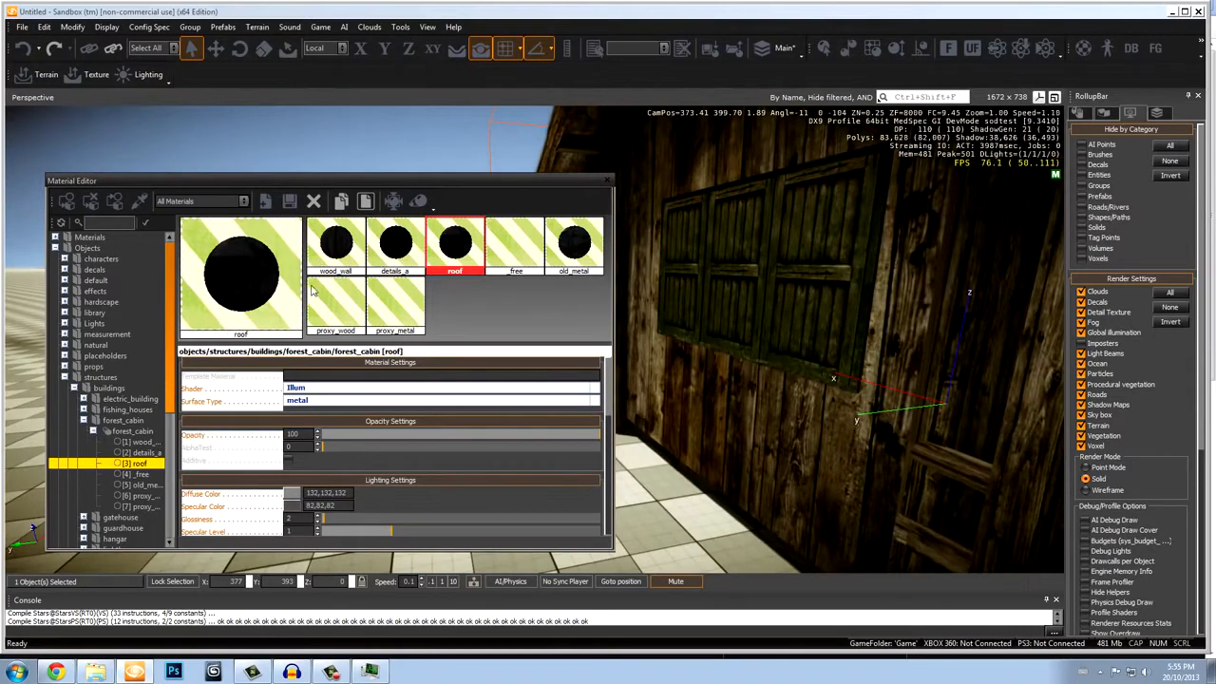
key(s)
right_drag(737, 339, 735, 338)
click(399, 304)
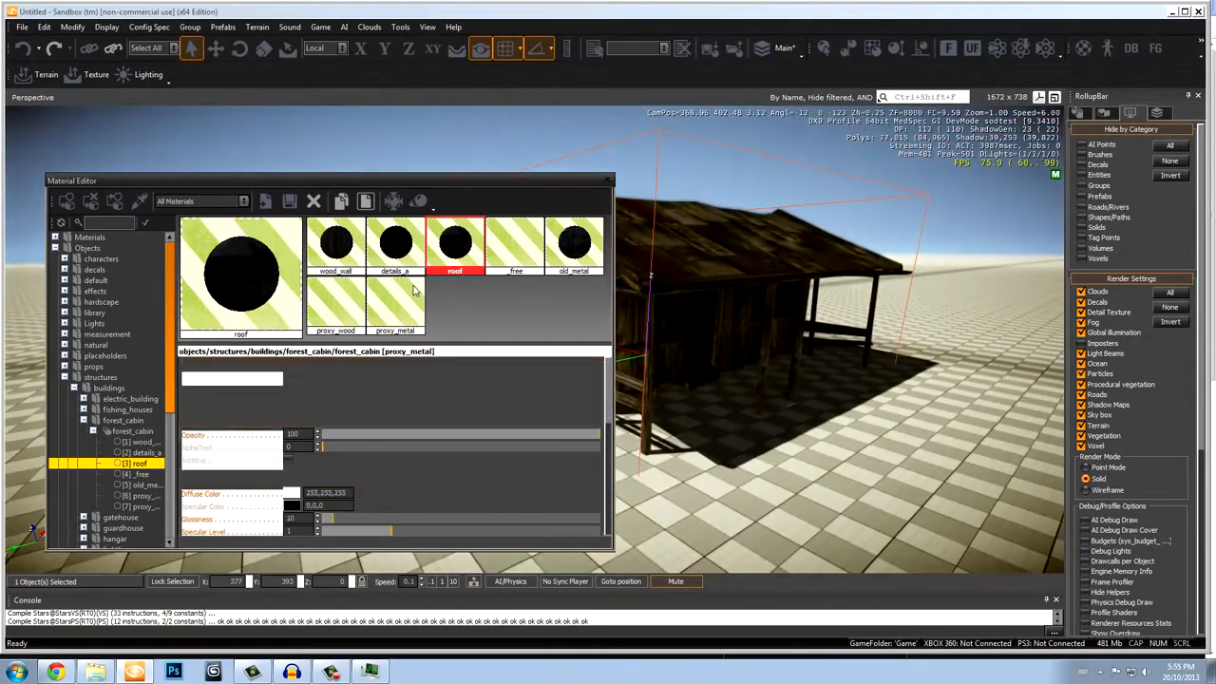
Set the diffuse color of the details_a sub-material to white (255,255,255).
click(375, 259)
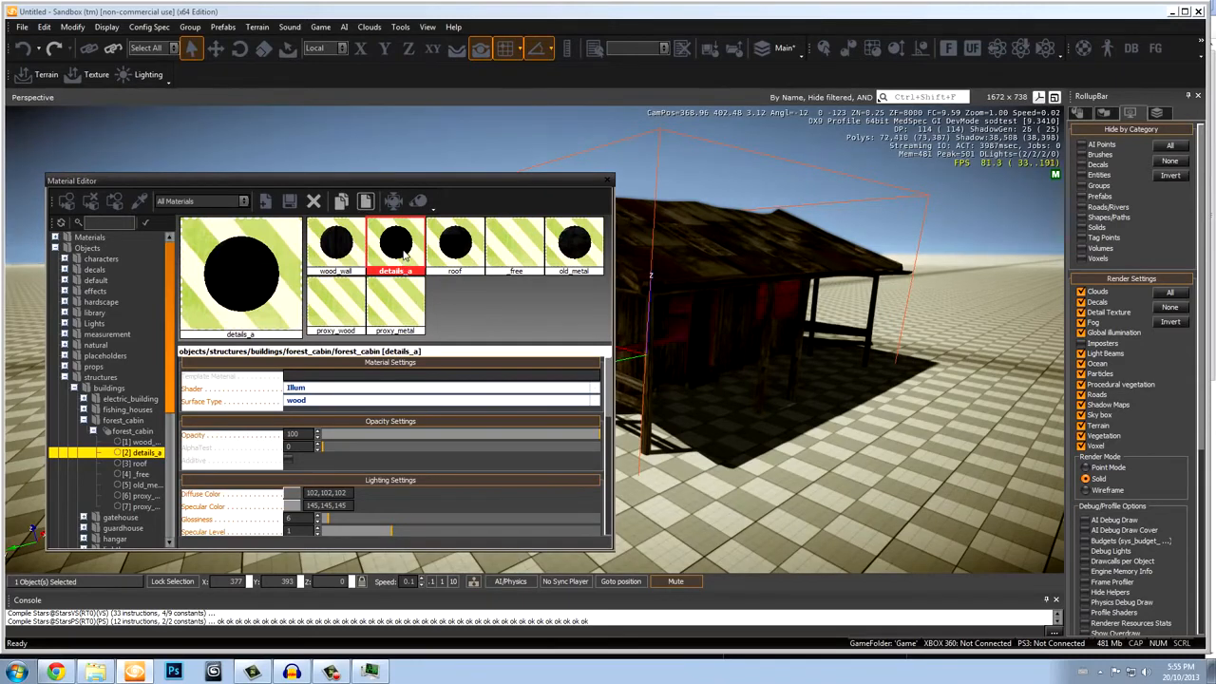
click(294, 494)
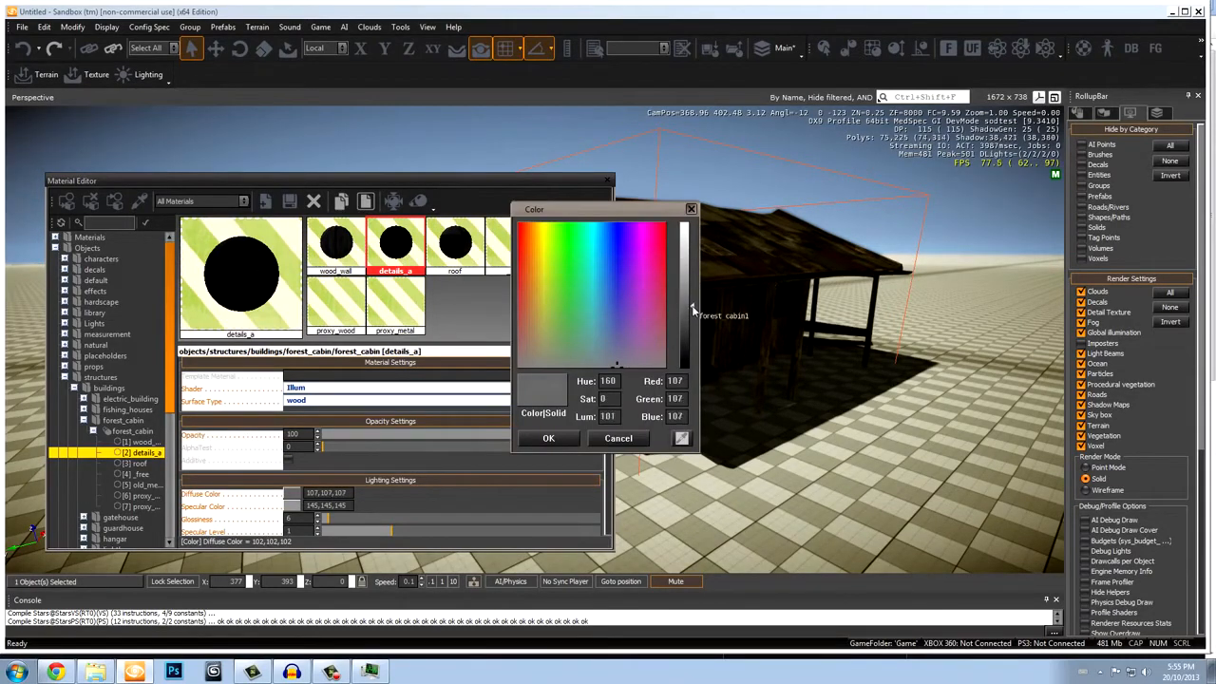
drag(692, 288, 691, 226)
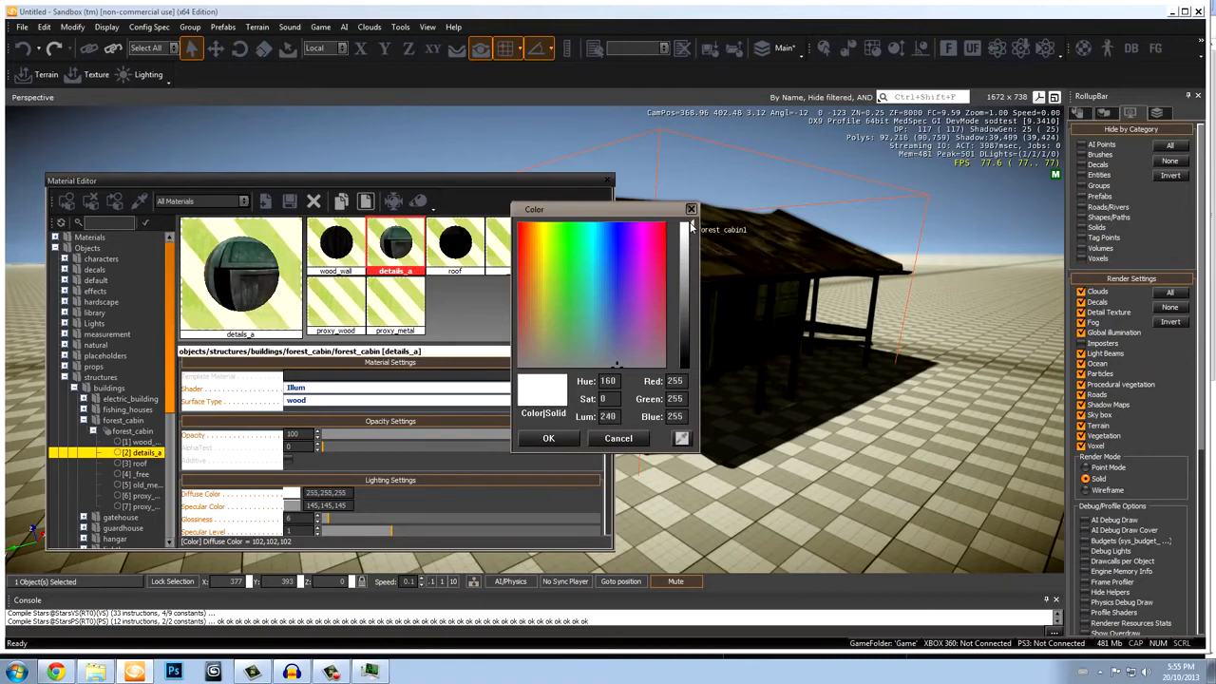
click(574, 439)
Move up to the cabin's porch shutters and check the brightened details in game mode, returning to the editor.
key(w)
key(d)
right_drag(686, 450, 693, 453)
key(w)
key(d)
key(ctrl+g)
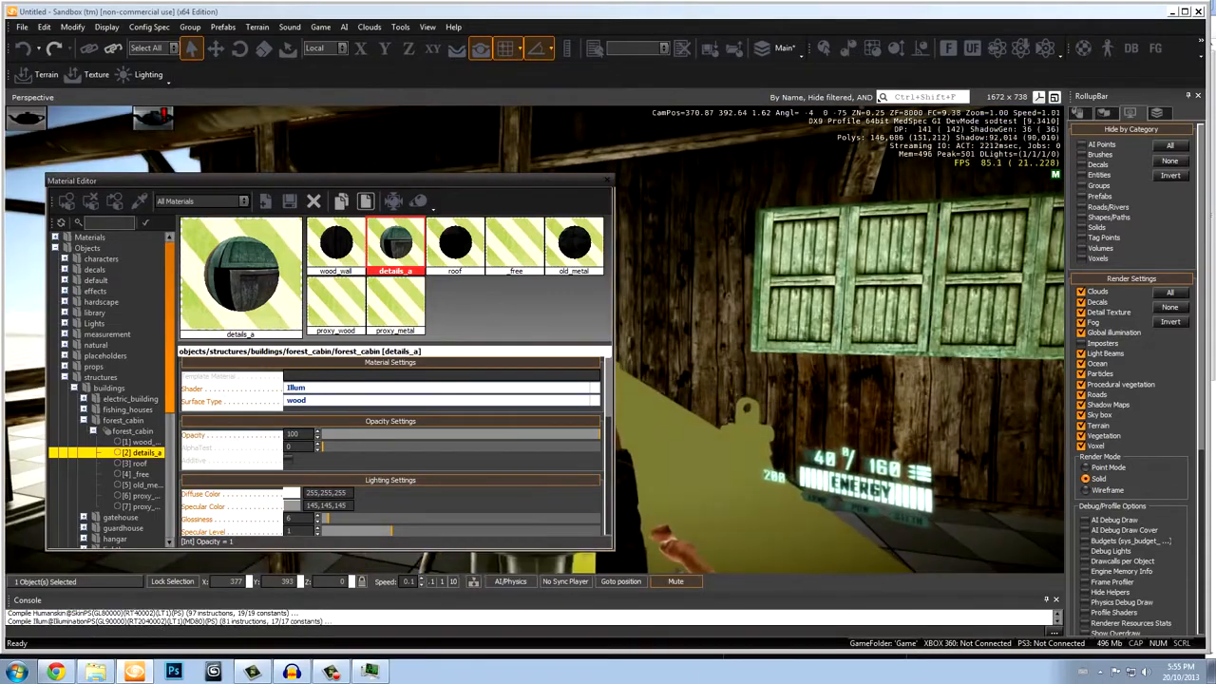
key(Escape)
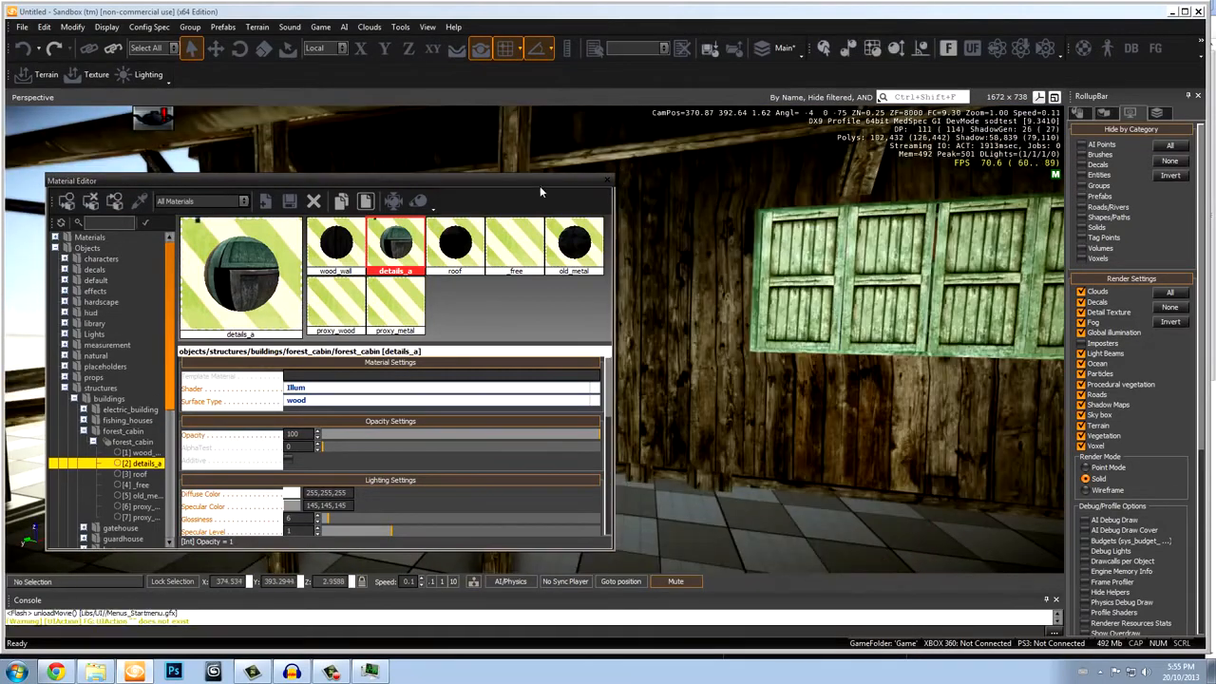
Close the Material Editor and briefly view the whole porch side of the cabin in game mode.
drag(161, 217, 163, 216)
click(606, 180)
right_drag(555, 397, 564, 401)
key(ctrl+g)
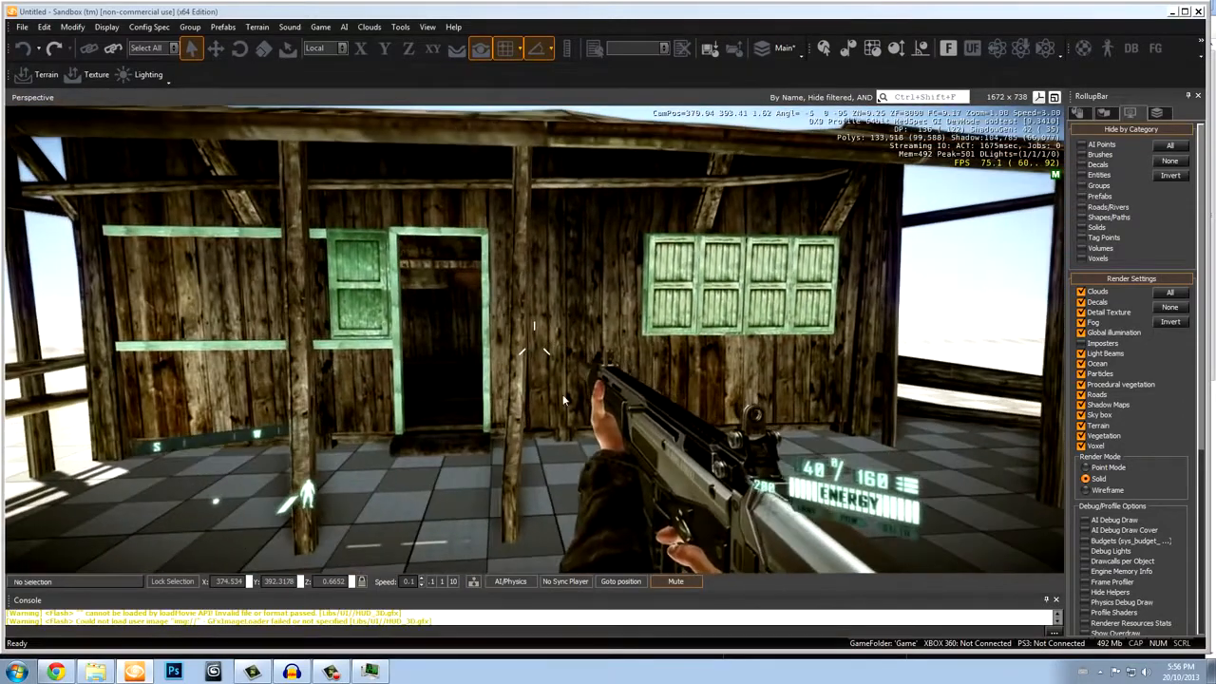
key(Escape)
Play-test the cabin in first person: approach and shoot at the shutters, reload, walk inside, and return to the editor without the Color dialog.
click(318, 26)
click(353, 42)
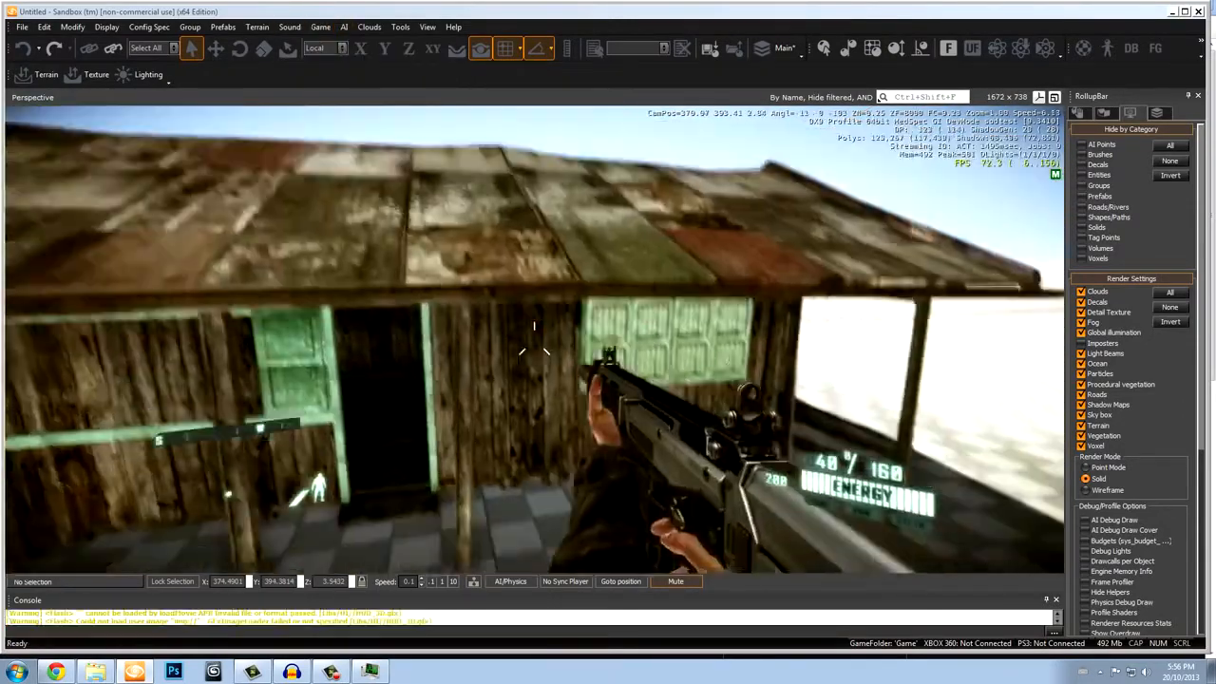
key(w)
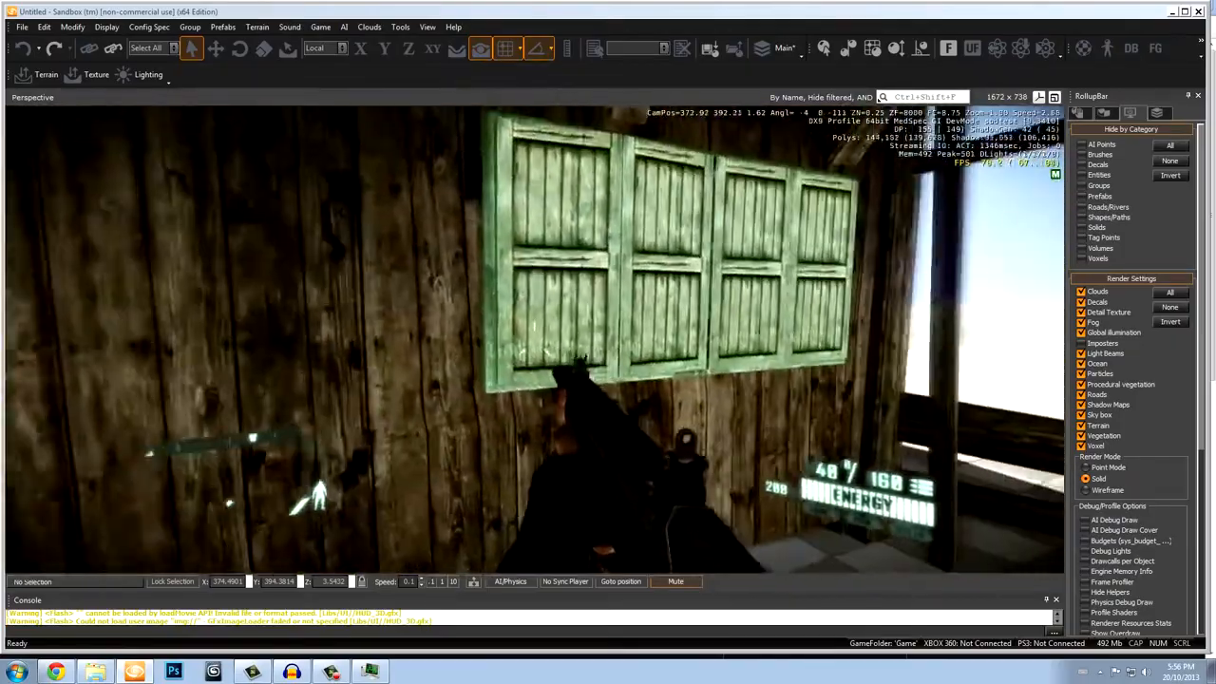
key(s)
click(535, 339)
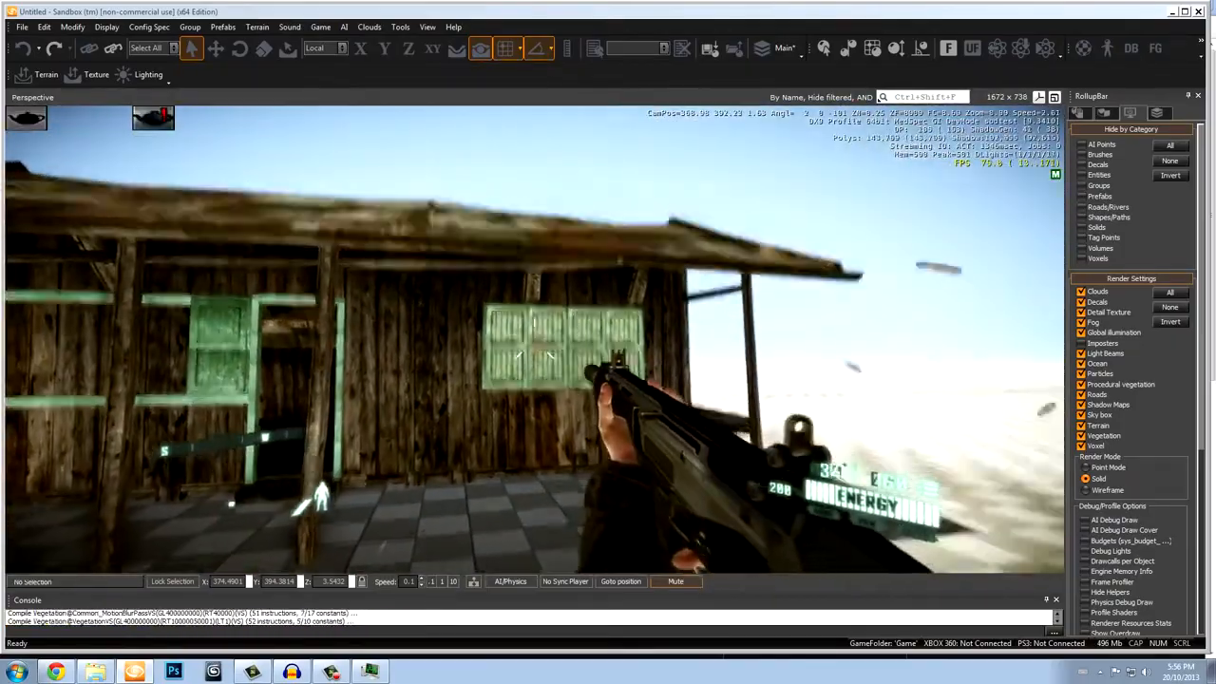
key(w)
key(r)
key(a)
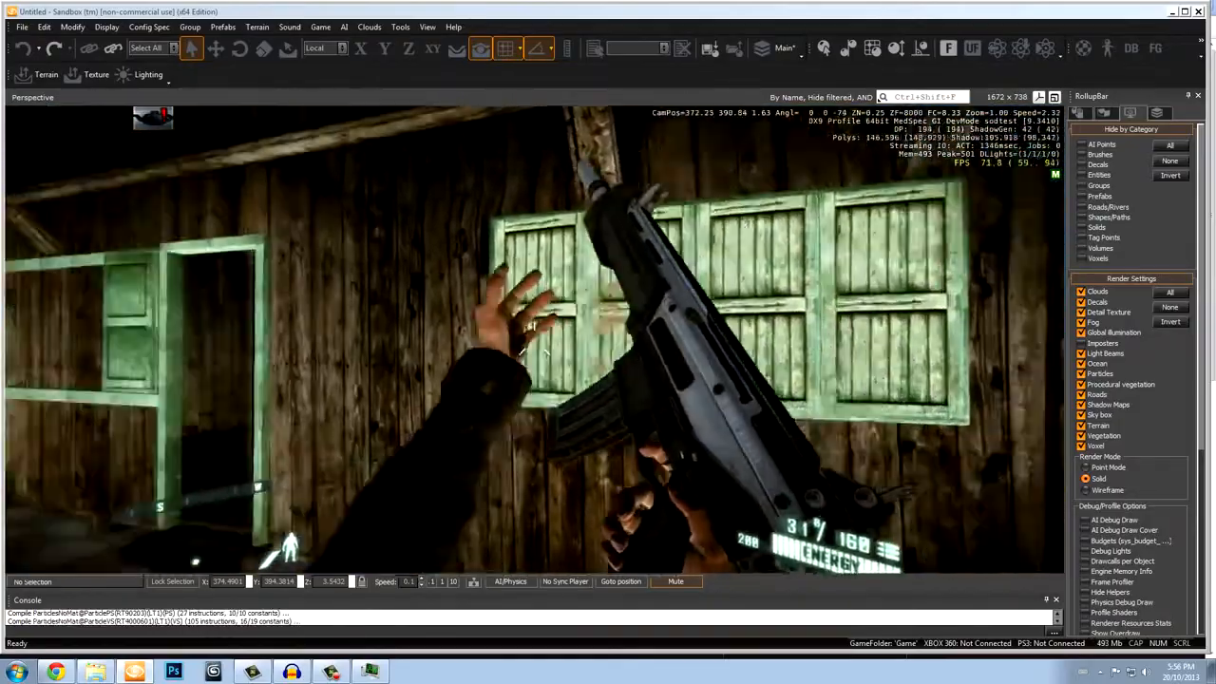
key(w)
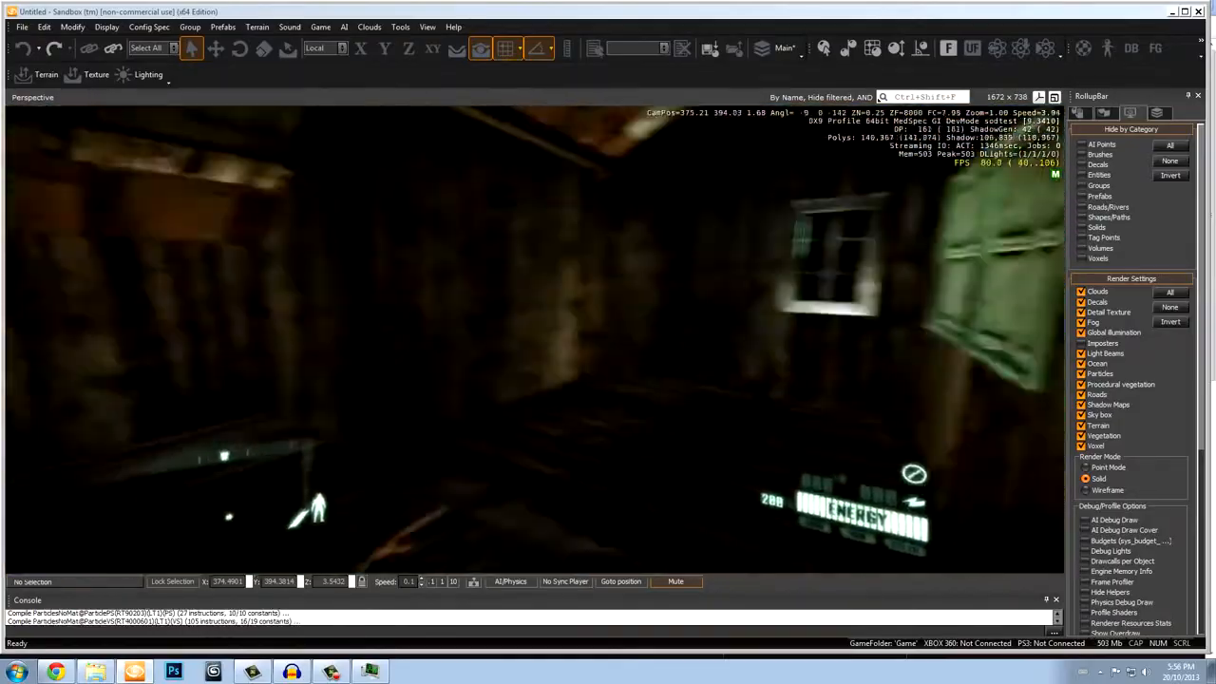
key(w)
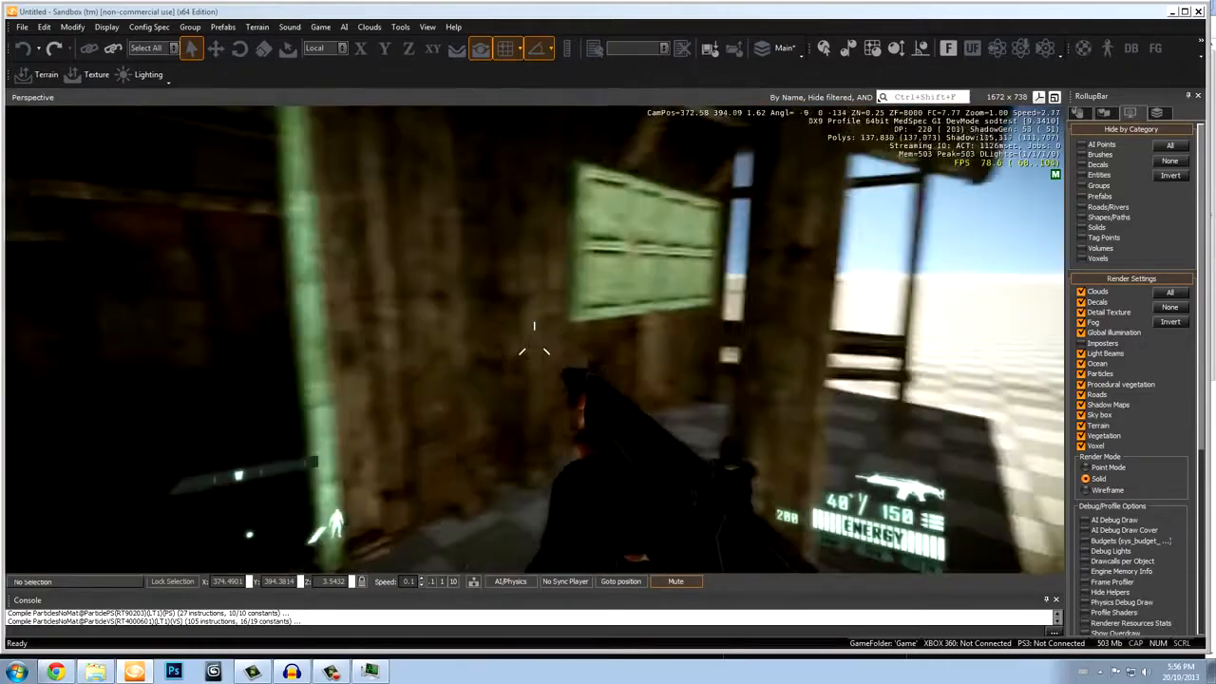
key(s)
key(Escape)
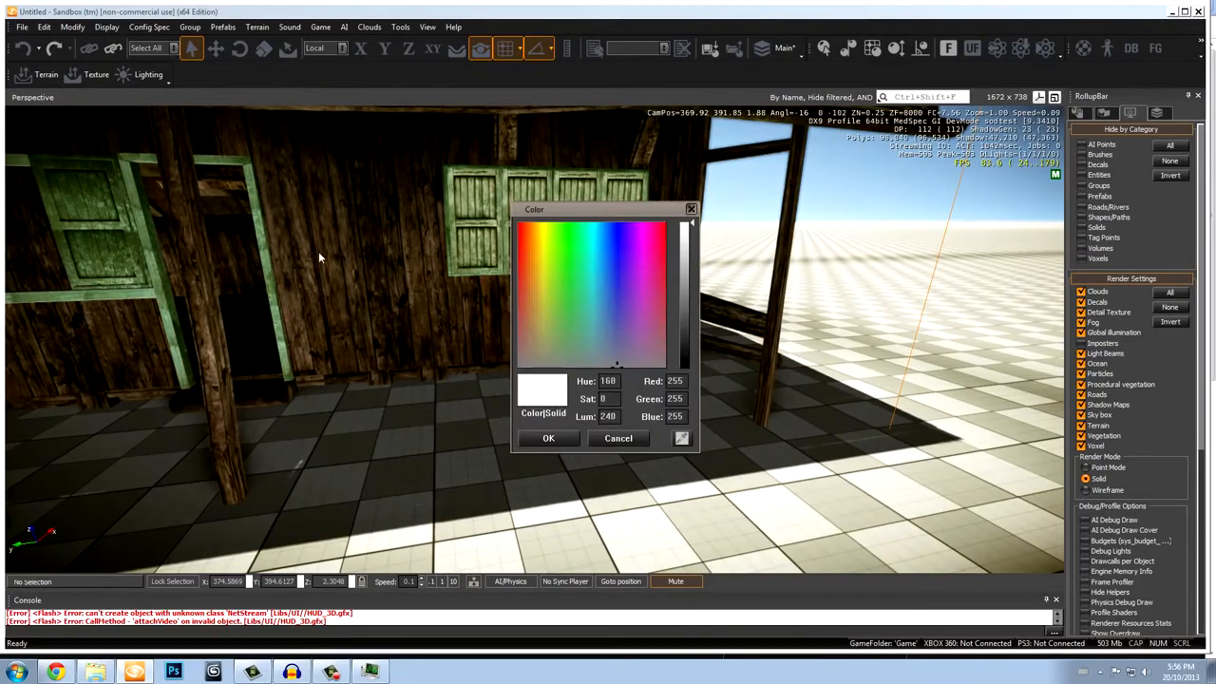
click(690, 210)
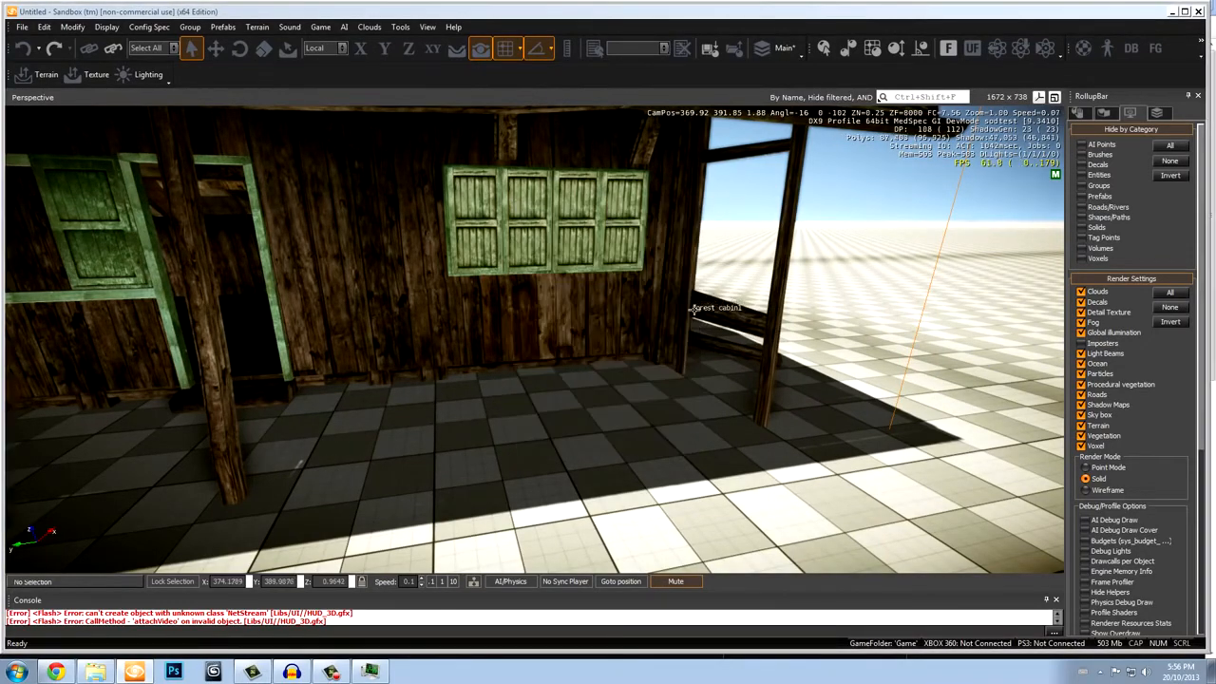
Walk a third-person character around the cabin's porch and doorway in game mode, and return to the editor.
key(ctrl+g)
key(Escape)
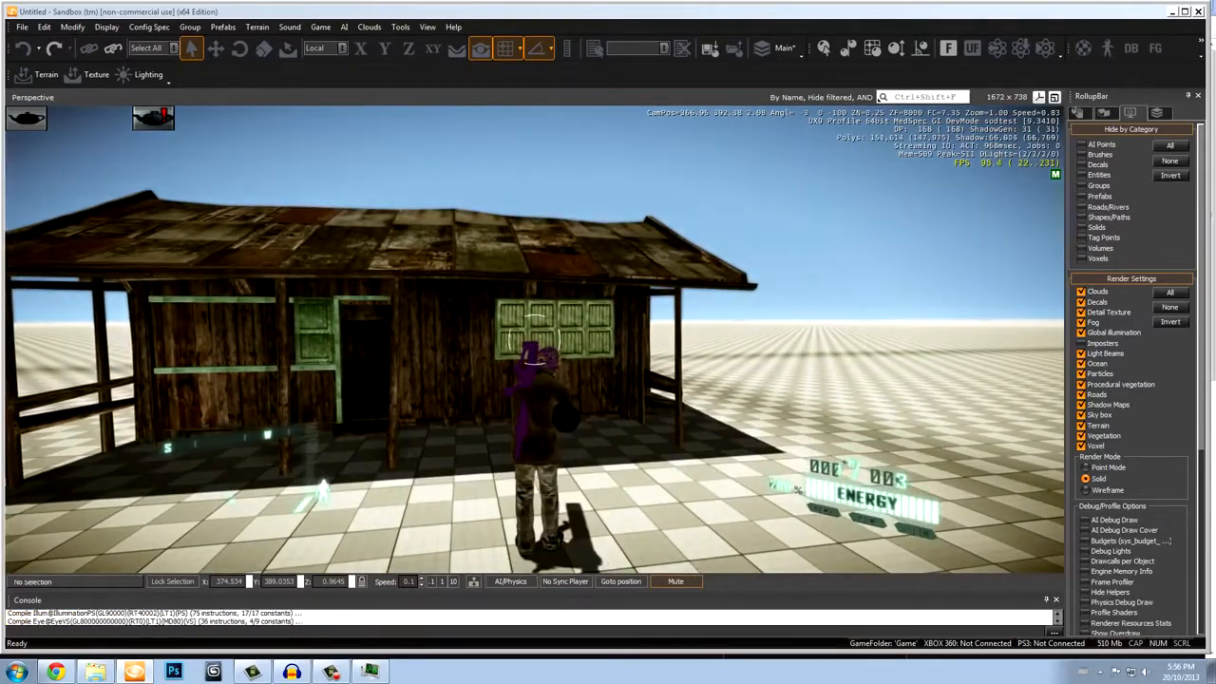
key(w)
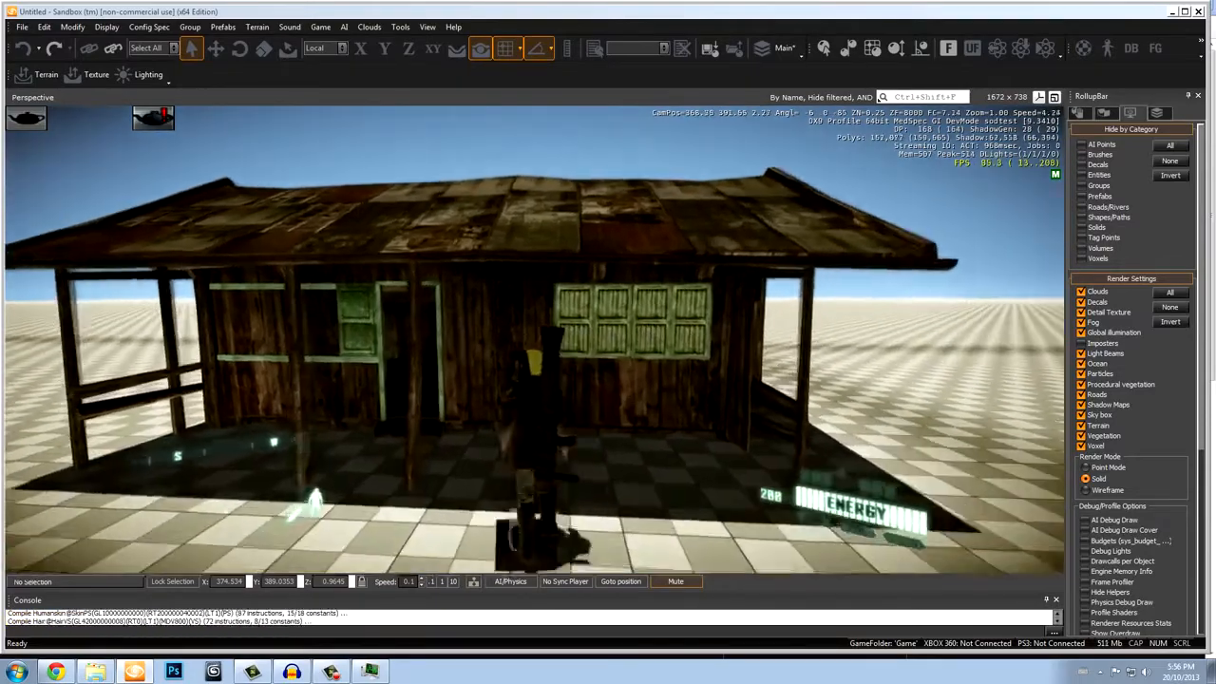
key(w)
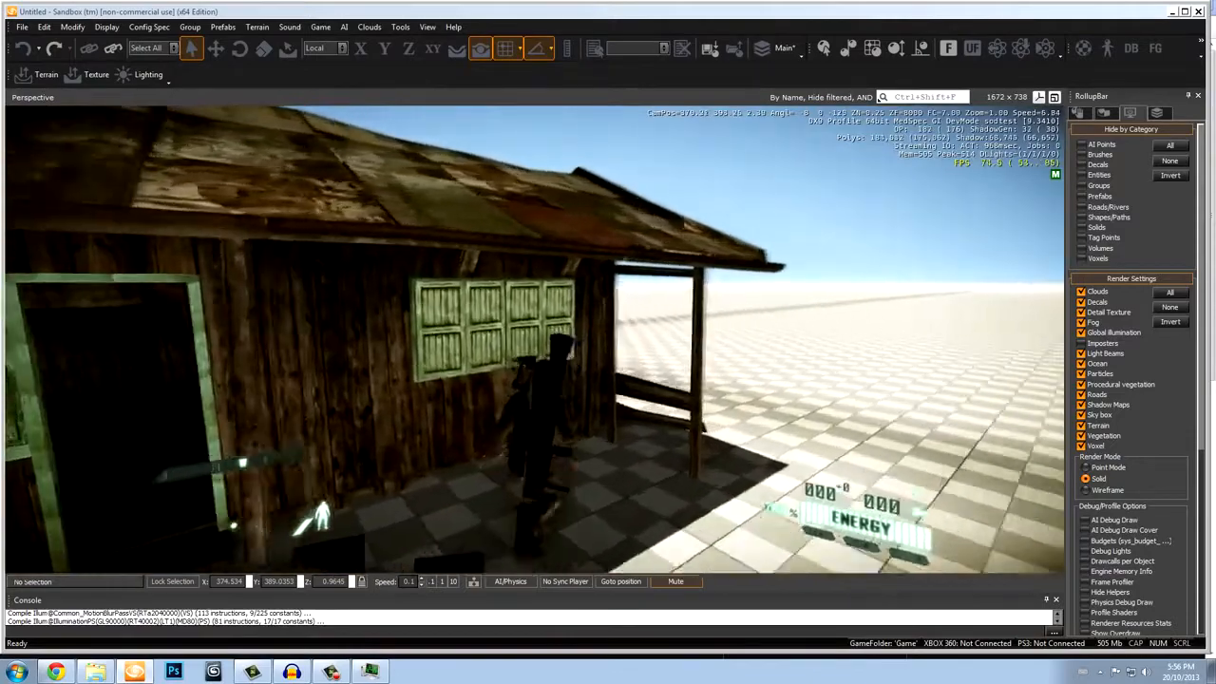
key(d)
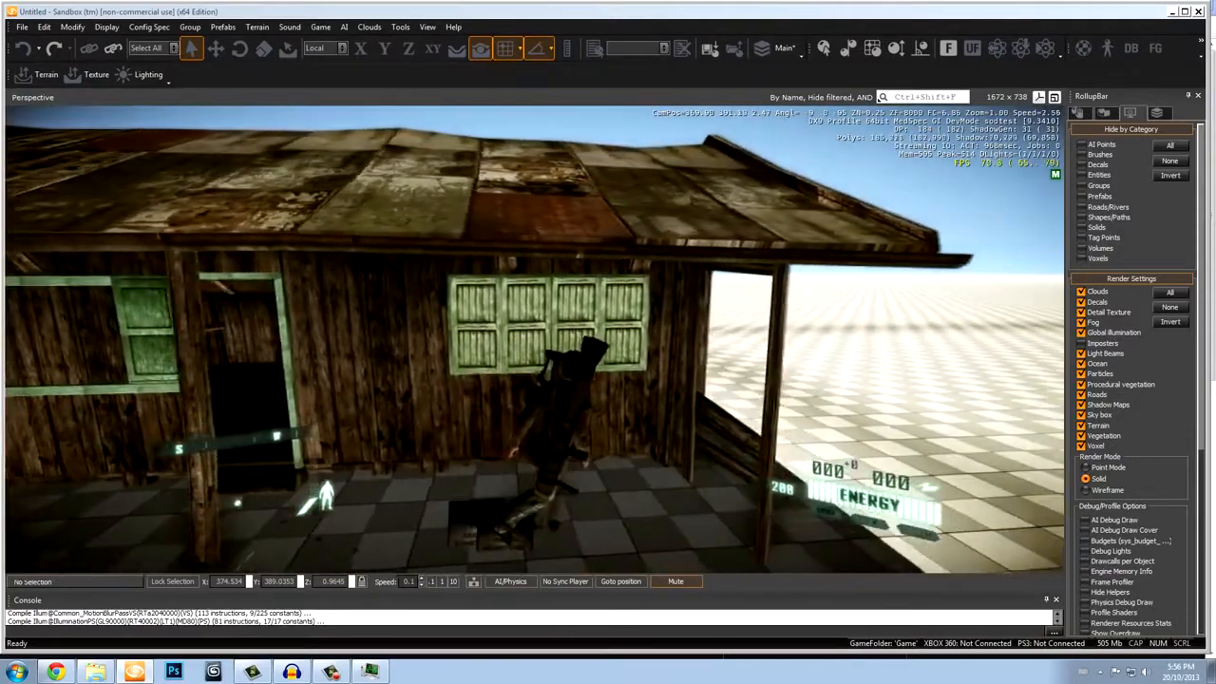
key(s)
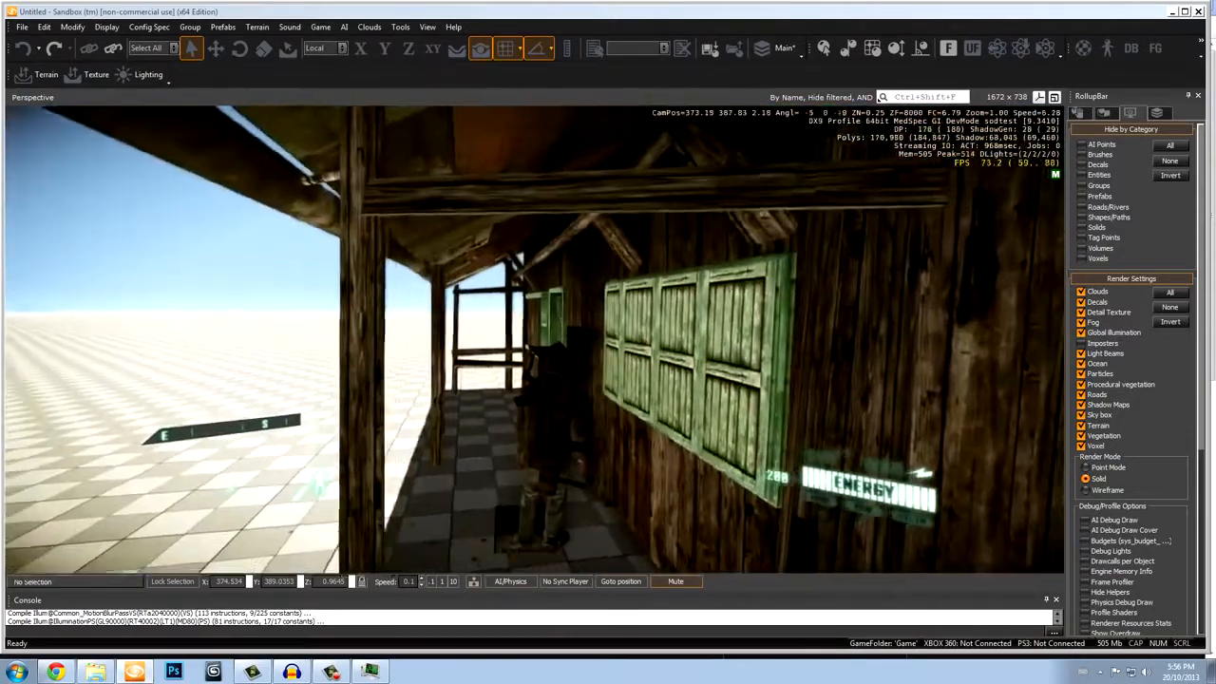
key(d)
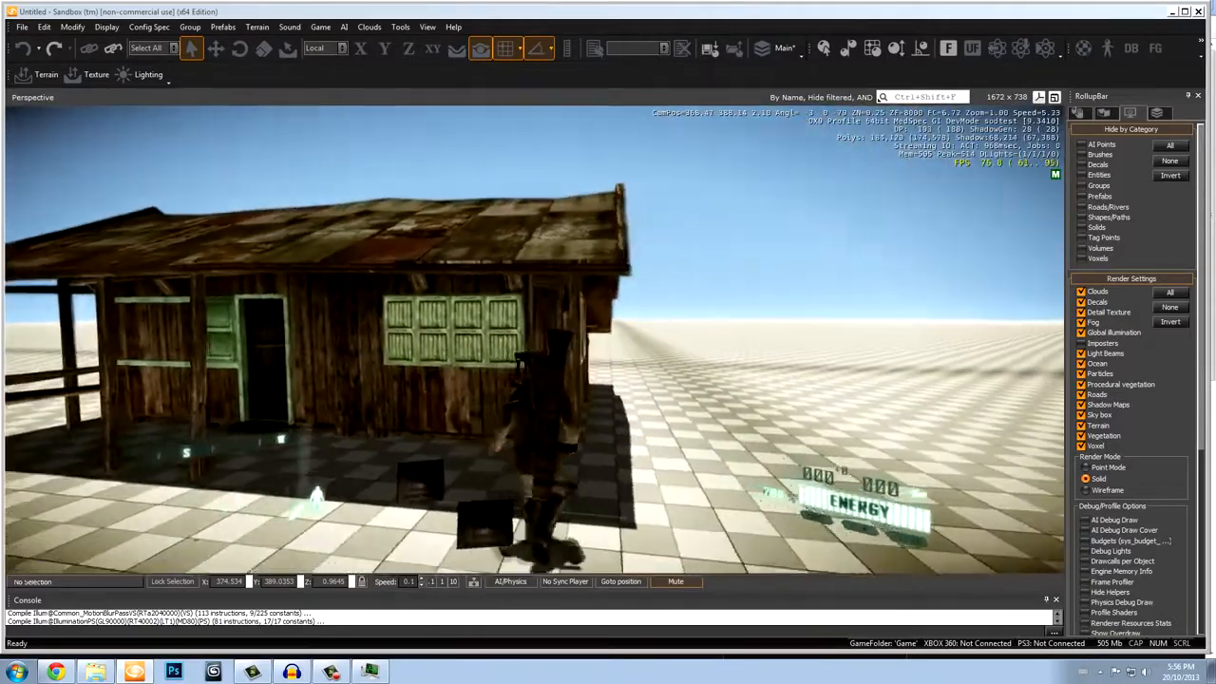
key(w)
key(w)
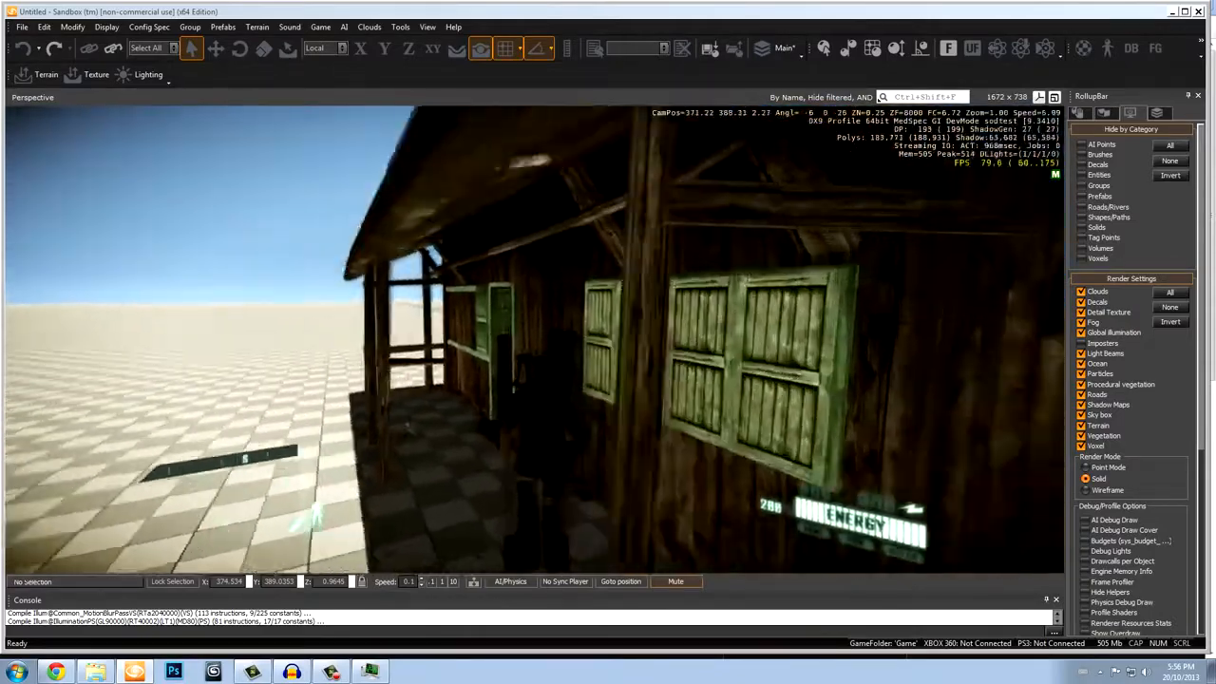
key(a)
key(w)
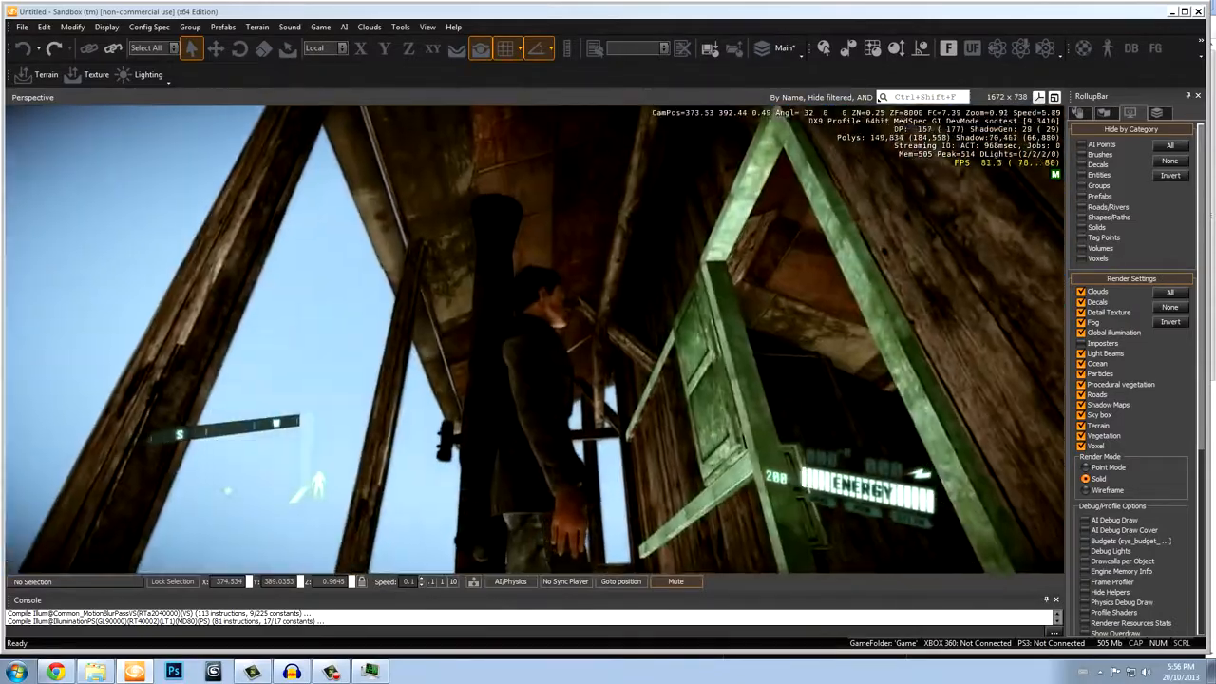
key(Escape)
Darken the diffuse color of the cabin's shutters and door trim to grey 123,123,123.
key(s)
key(s)
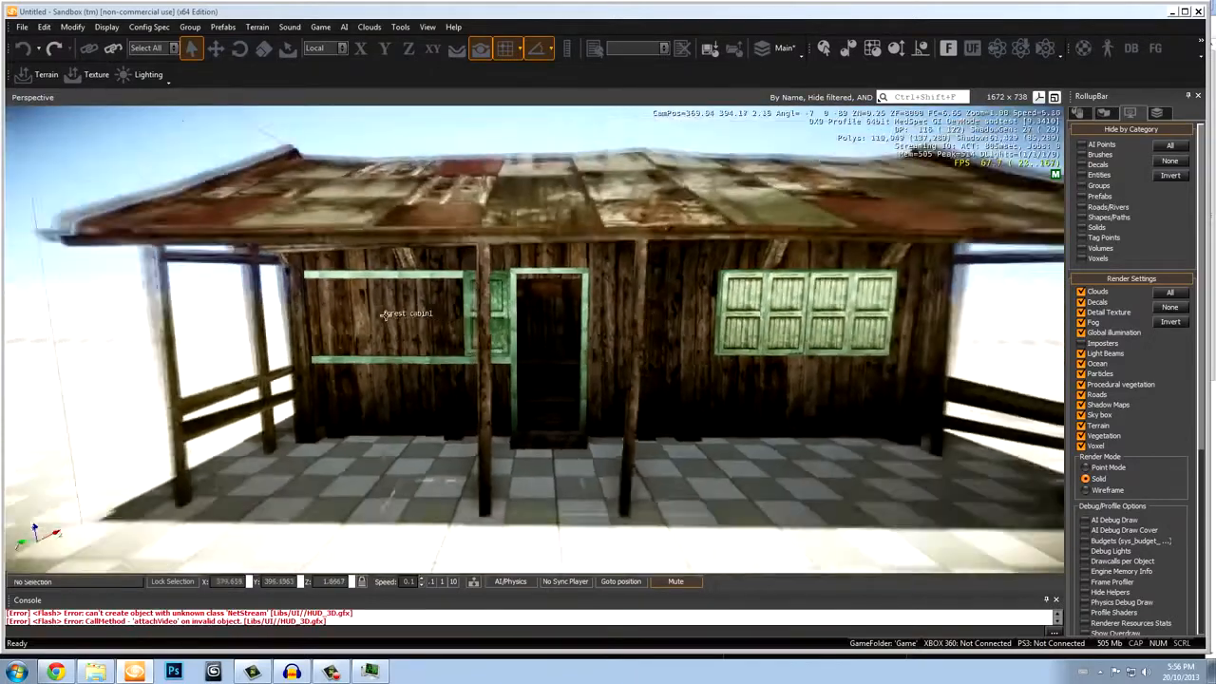
key(shift+c)
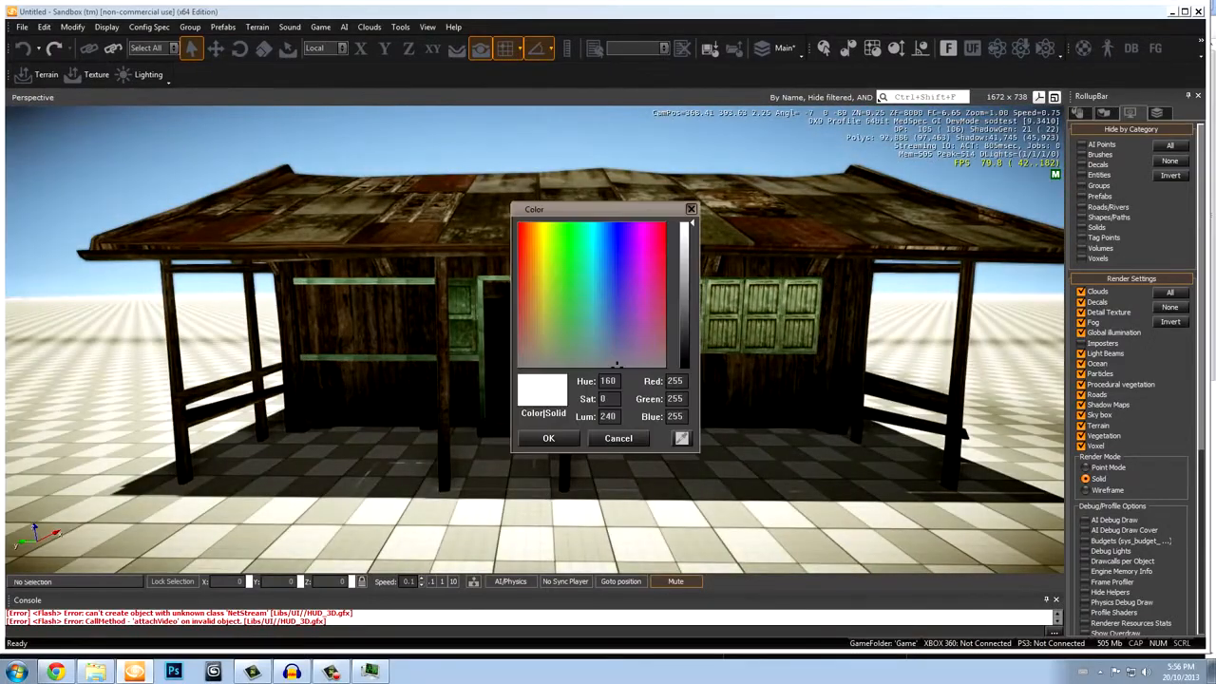
click(684, 302)
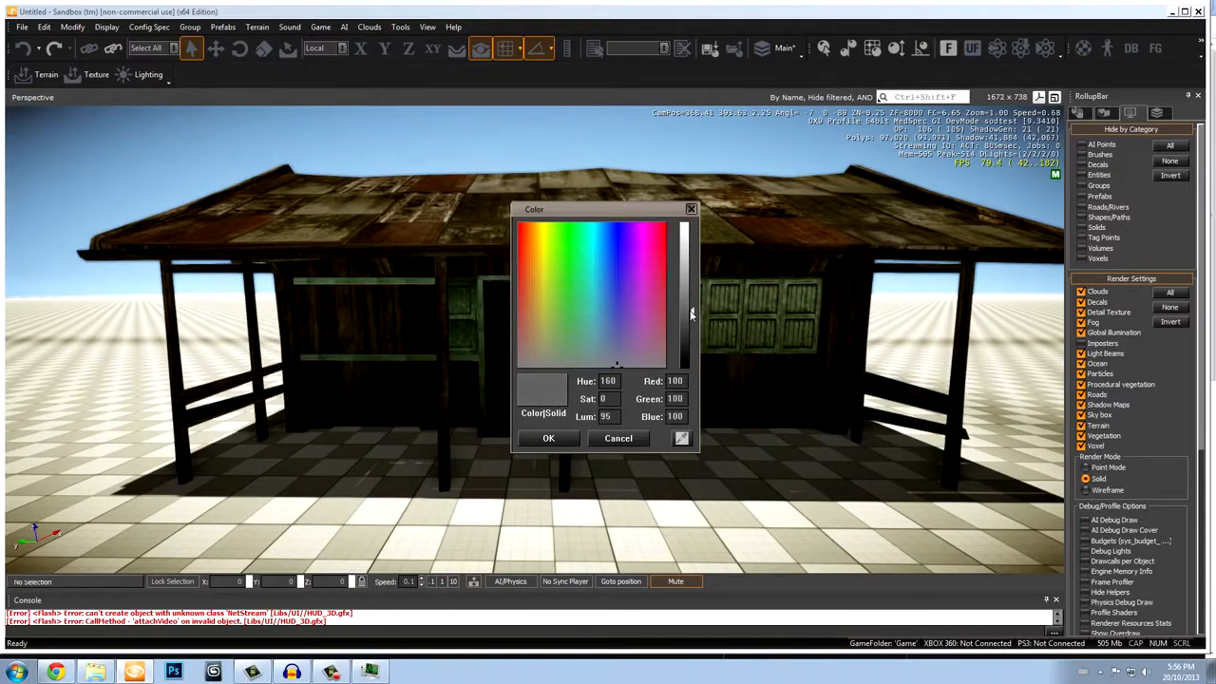
drag(691, 313, 692, 367)
drag(693, 322, 693, 301)
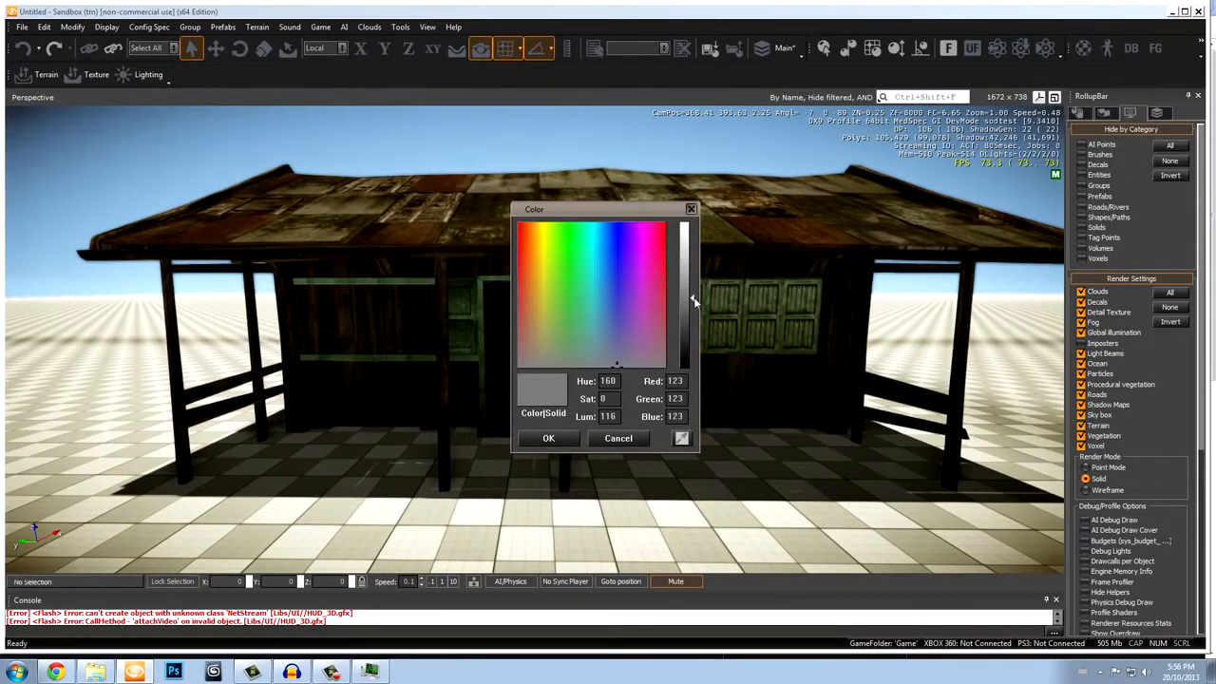
click(570, 439)
Set the diffuse color of the cabin's shutters and trim to grey 106,106,106 and check the porch from an angle.
right_drag(582, 443, 580, 434)
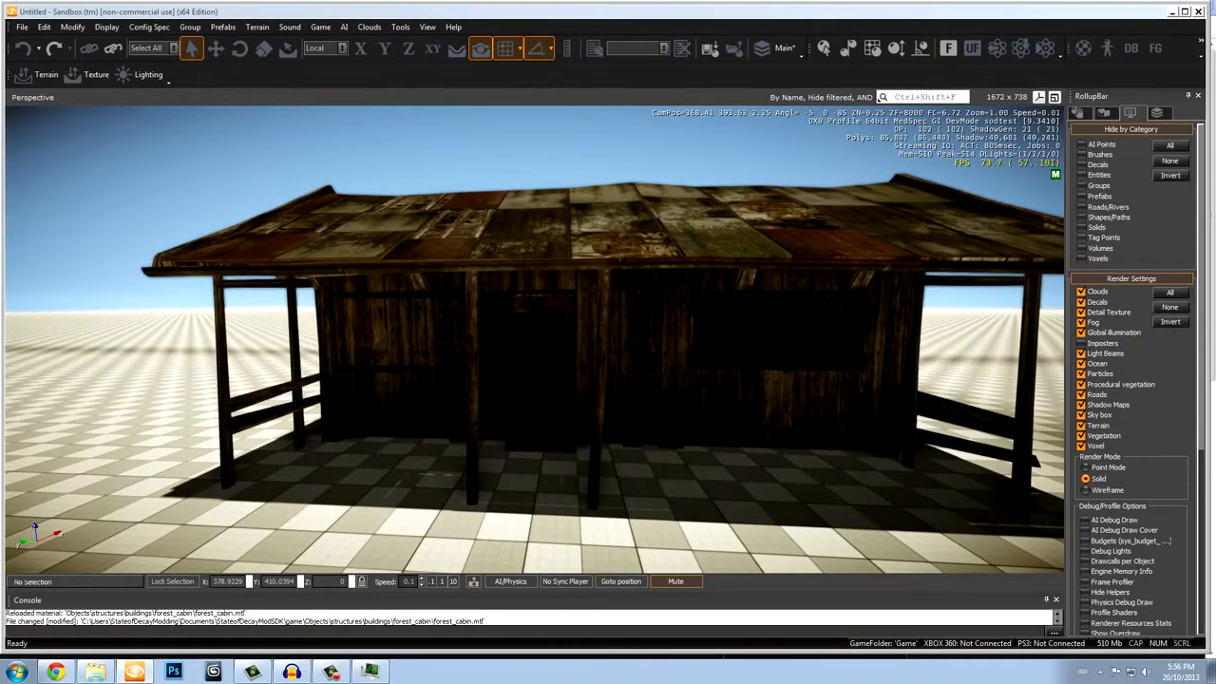
drag(692, 321, 688, 312)
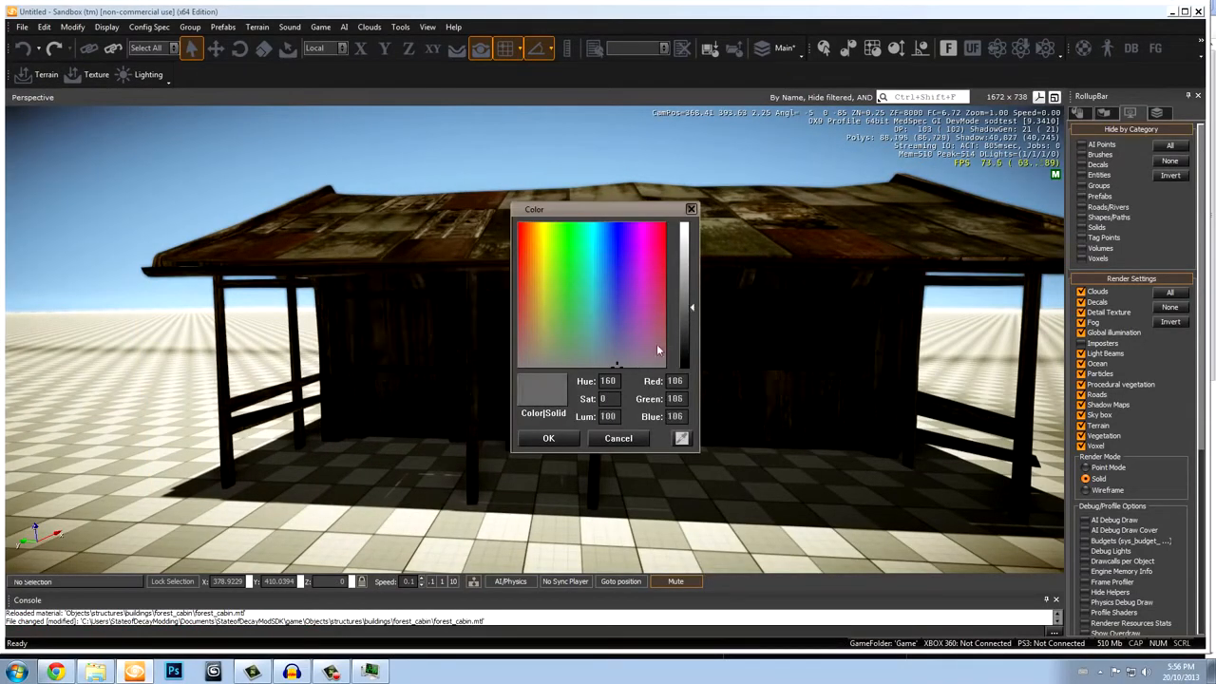
click(549, 438)
right_drag(551, 439, 572, 439)
key(a)
key(w)
key(s)
key(a)
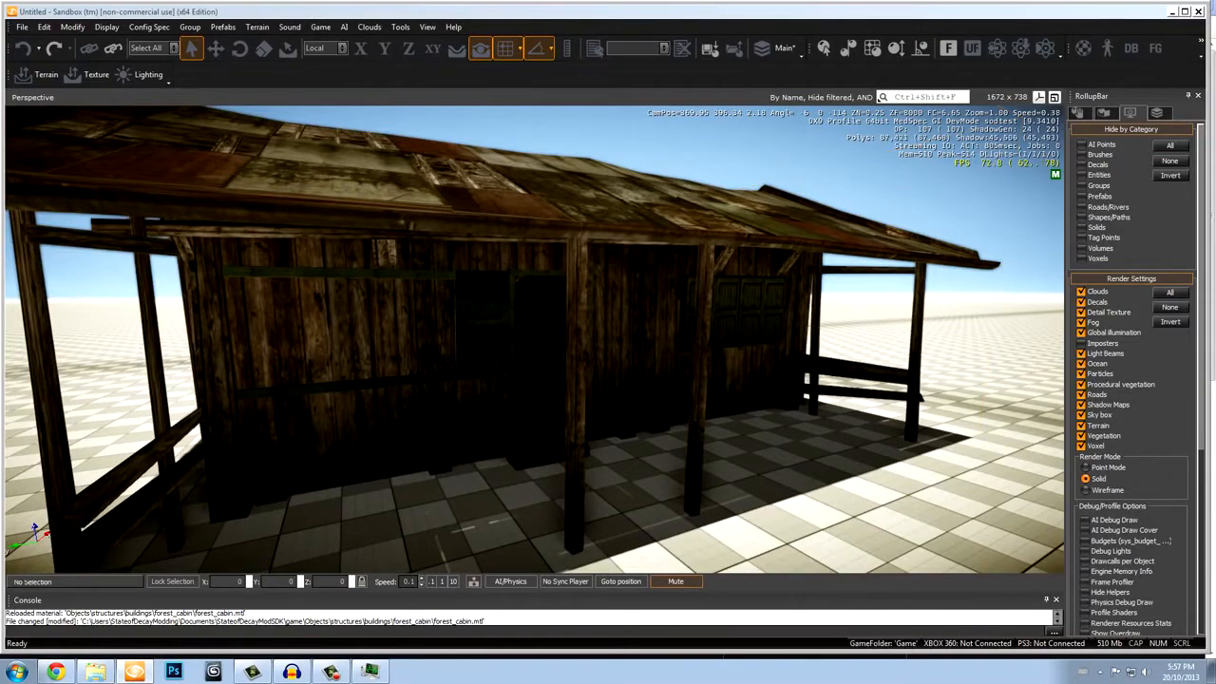
Bring the Material Editor back into view, widen it, examine the texture maps of the details_a material, and close it.
drag(0, 192, 820, 176)
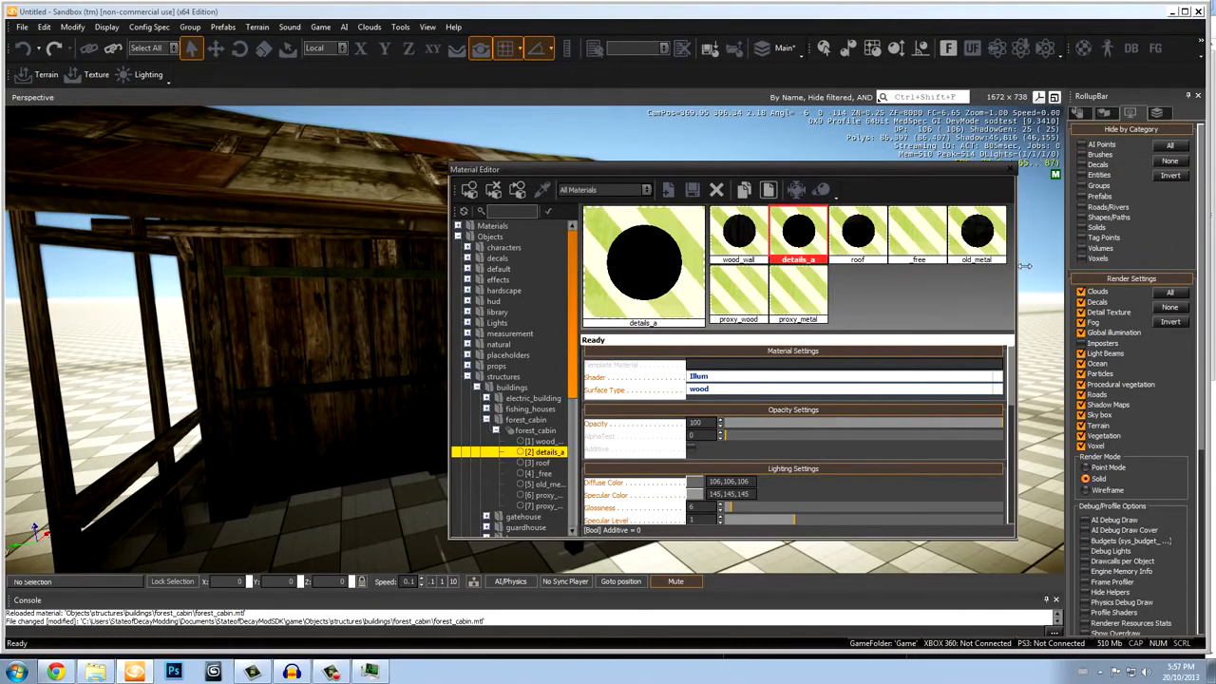
drag(1023, 266, 1182, 274)
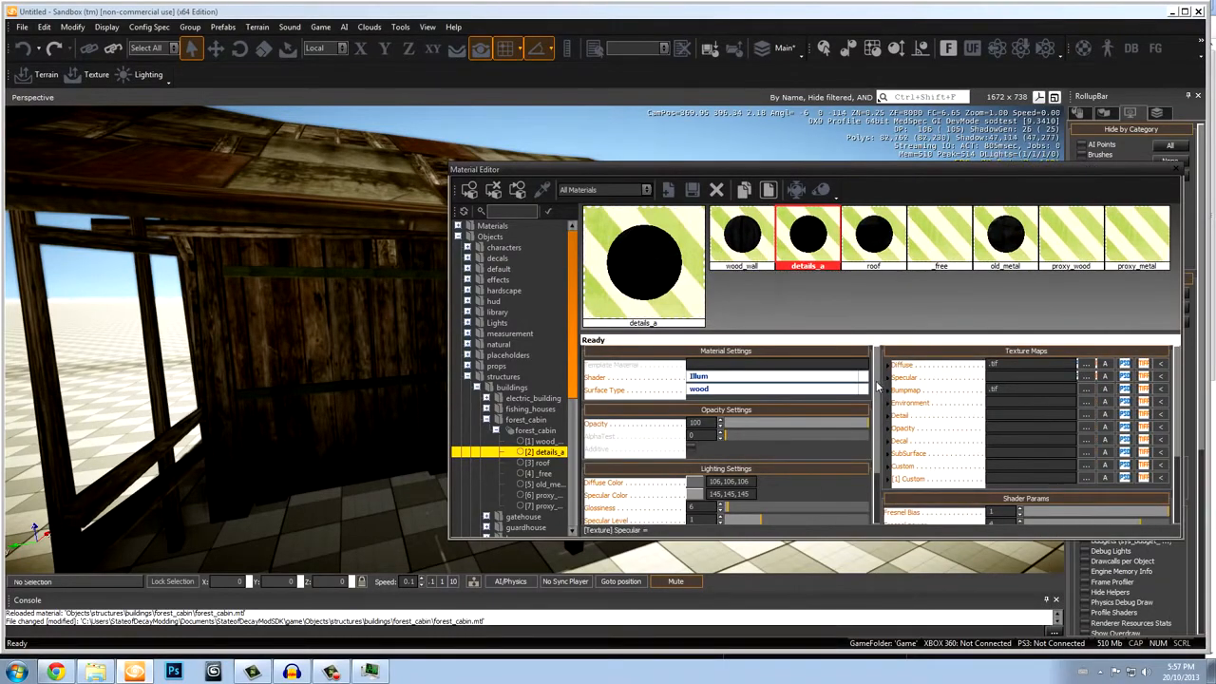
mouse_move(979, 372)
mouse_move(964, 391)
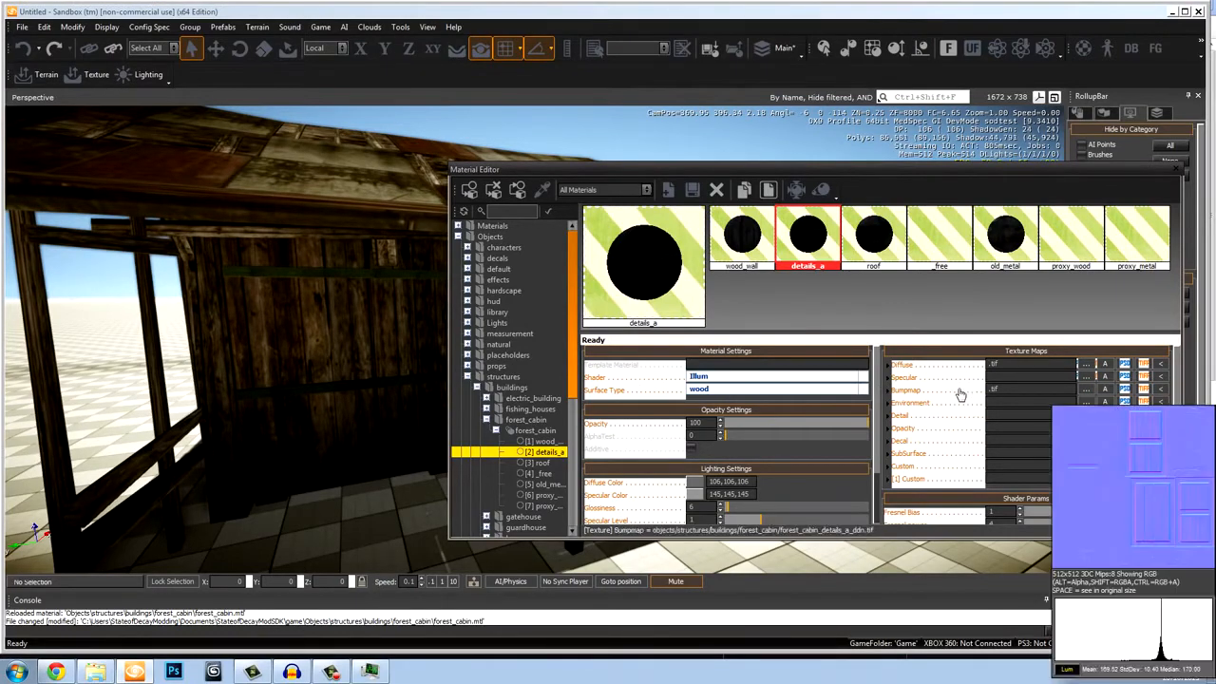
click(1176, 170)
Select the whole cabin and delete it from the level.
right_drag(578, 275, 577, 290)
scroll(579, 285, down, 5)
click(582, 365)
drag(293, 177, 736, 446)
key(Delete)
key(Return)
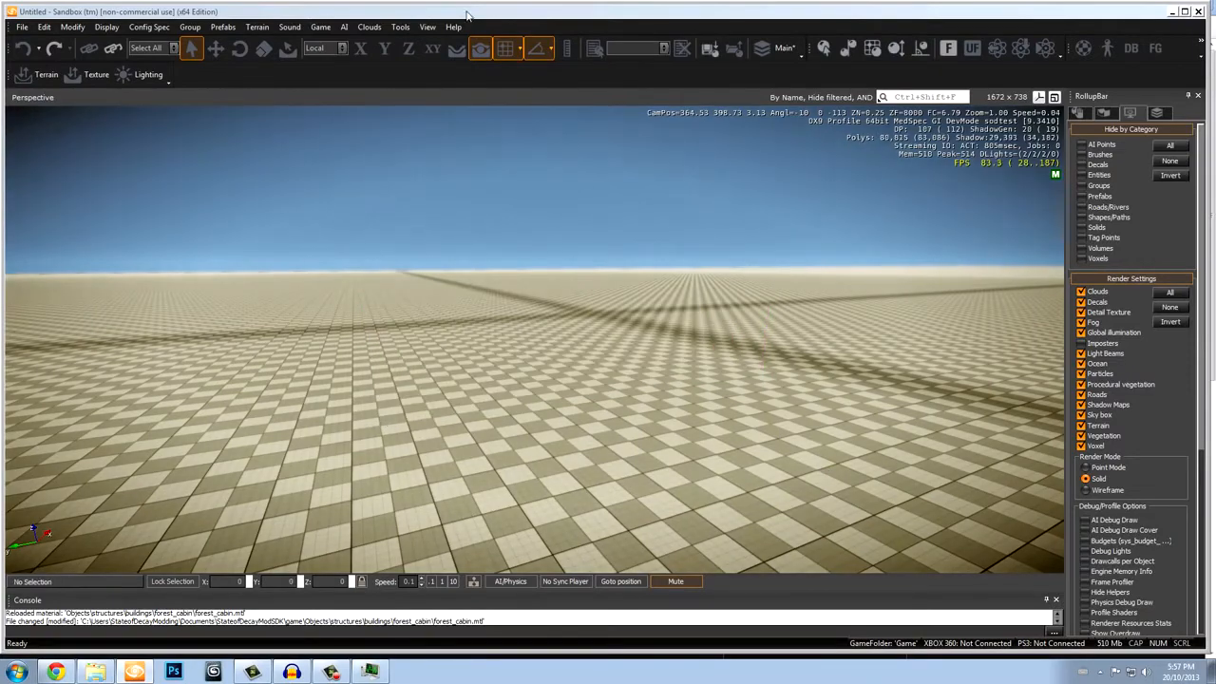
Open the DataBase View's particle section and load the library Libs\Particles\smoke_and_fire.xml.
click(399, 27)
mouse_move(423, 32)
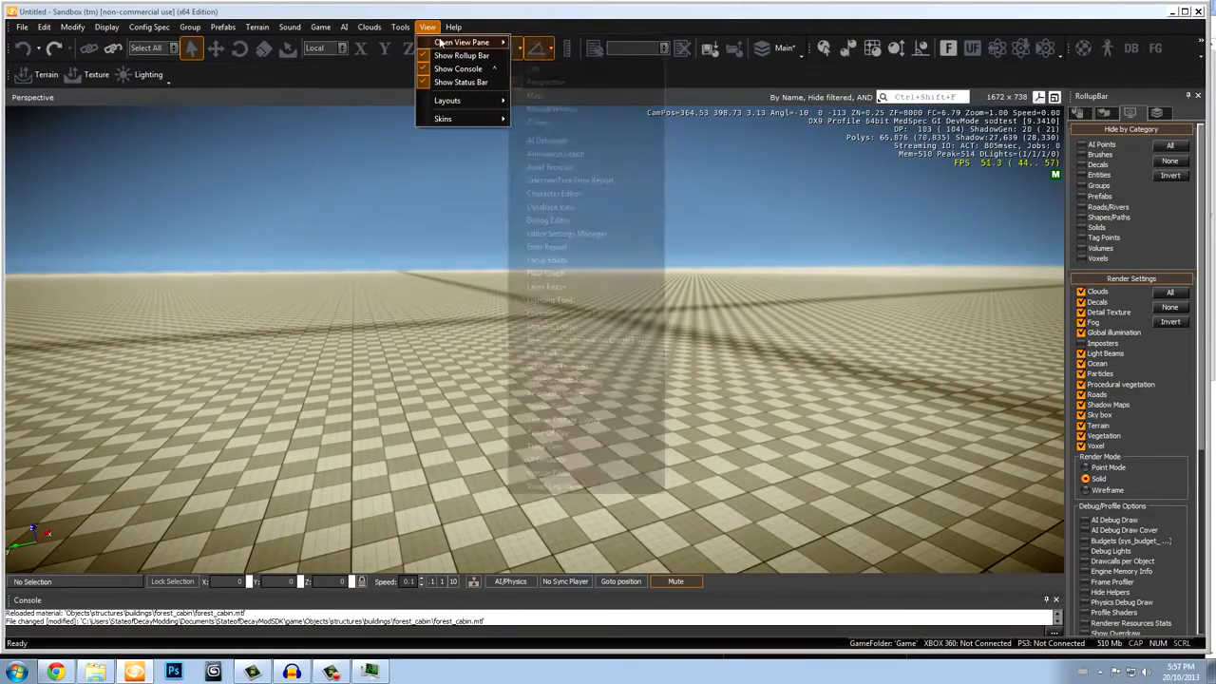
click(613, 208)
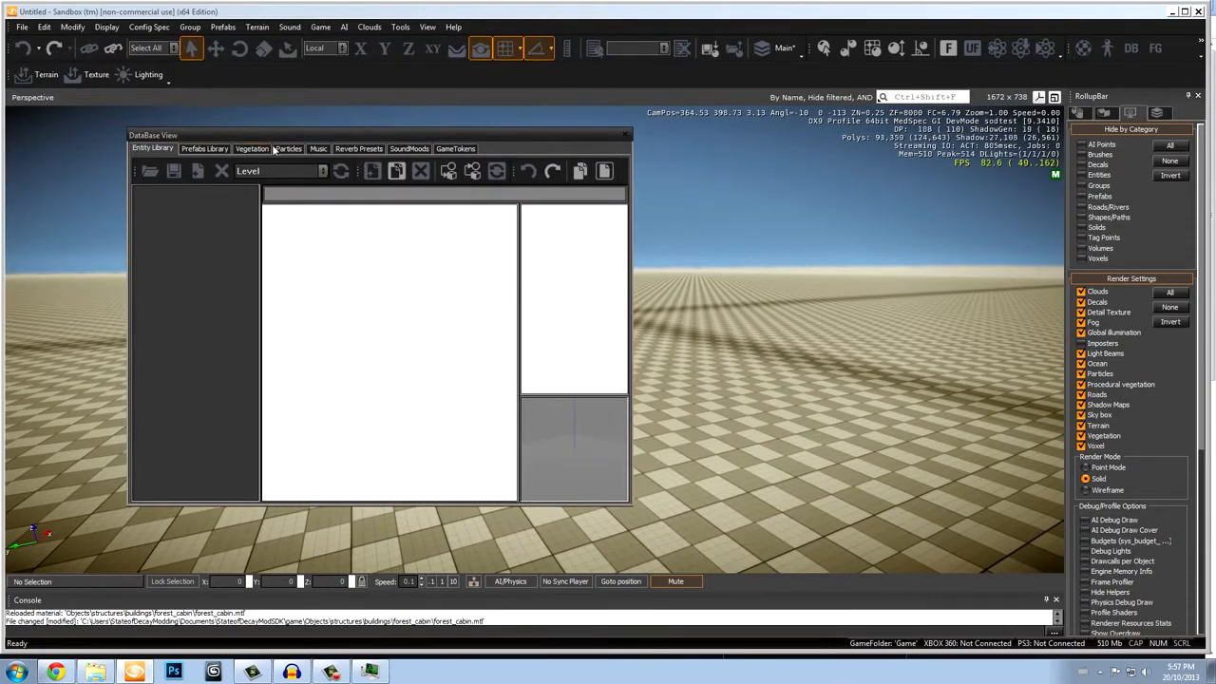
click(287, 149)
click(150, 171)
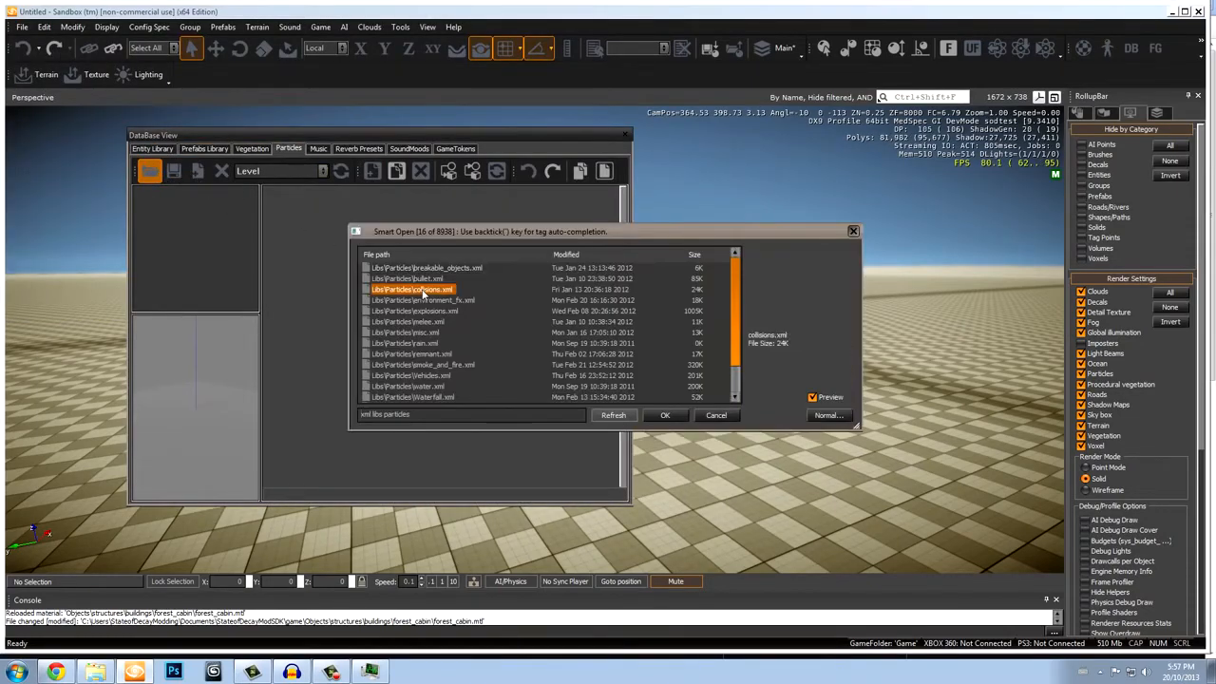
scroll(433, 338, down, 1)
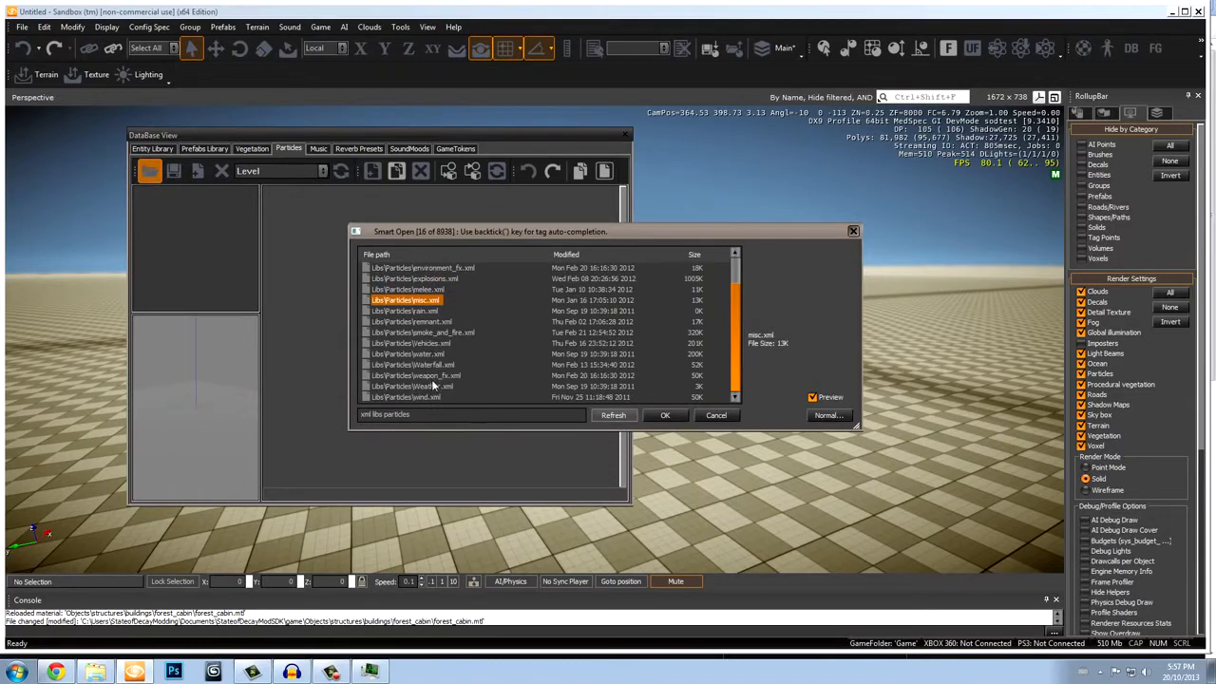
scroll(435, 390, up, 1)
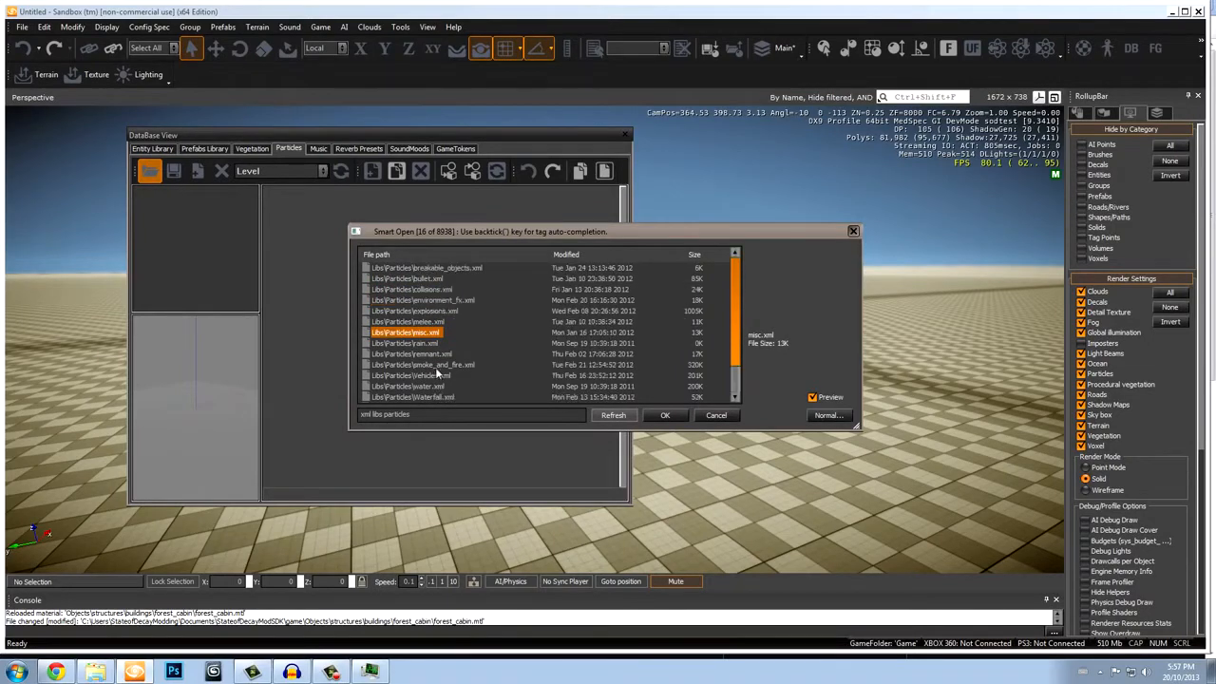
double_click(435, 366)
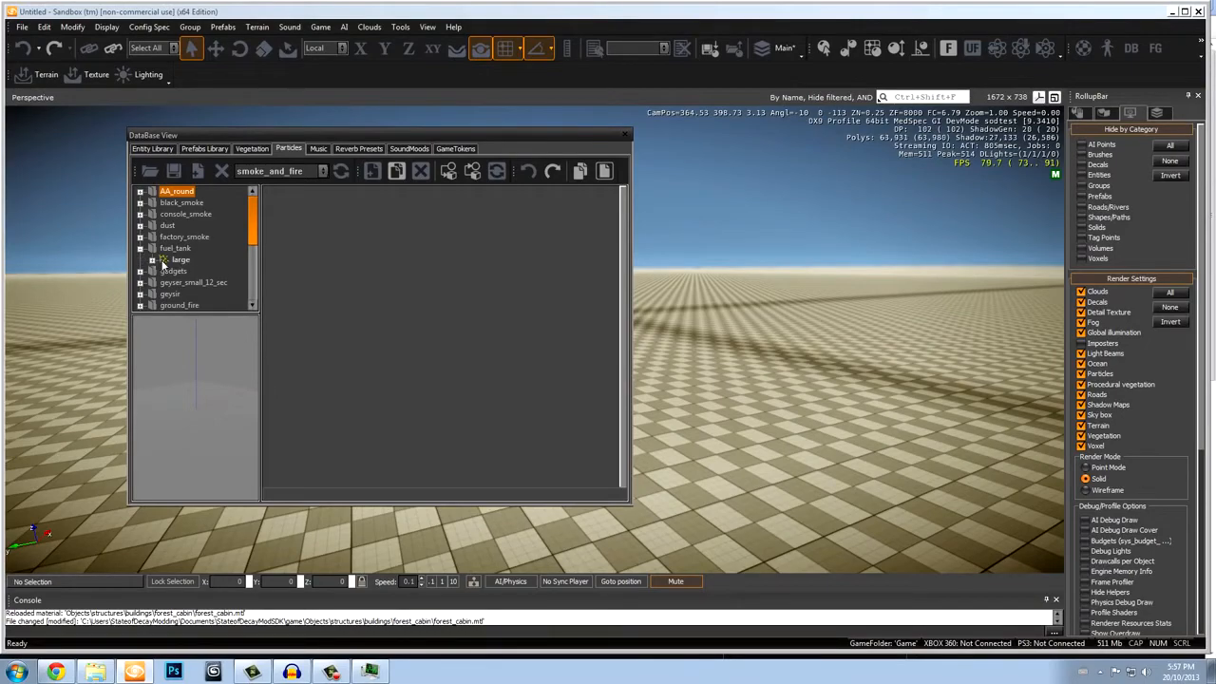
Place the large effect from the fuel_tank group onto the terrain, close the DataBase View, and frame the smoke.
click(169, 261)
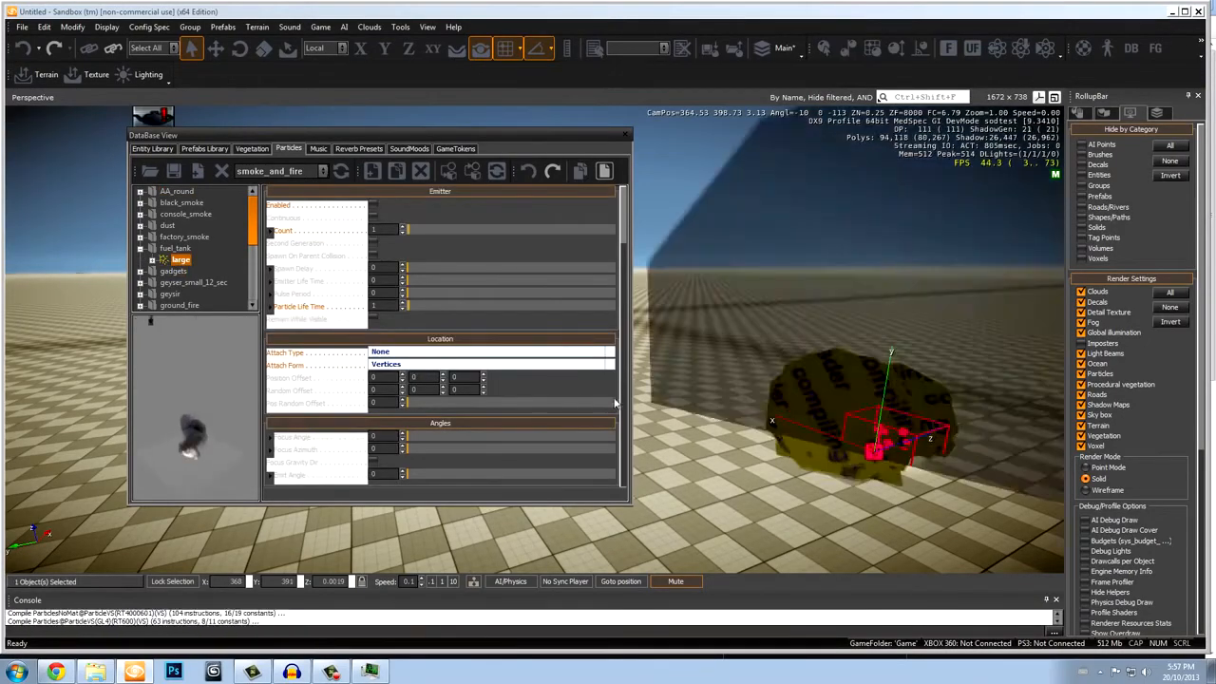
right_drag(767, 469, 781, 471)
key(a)
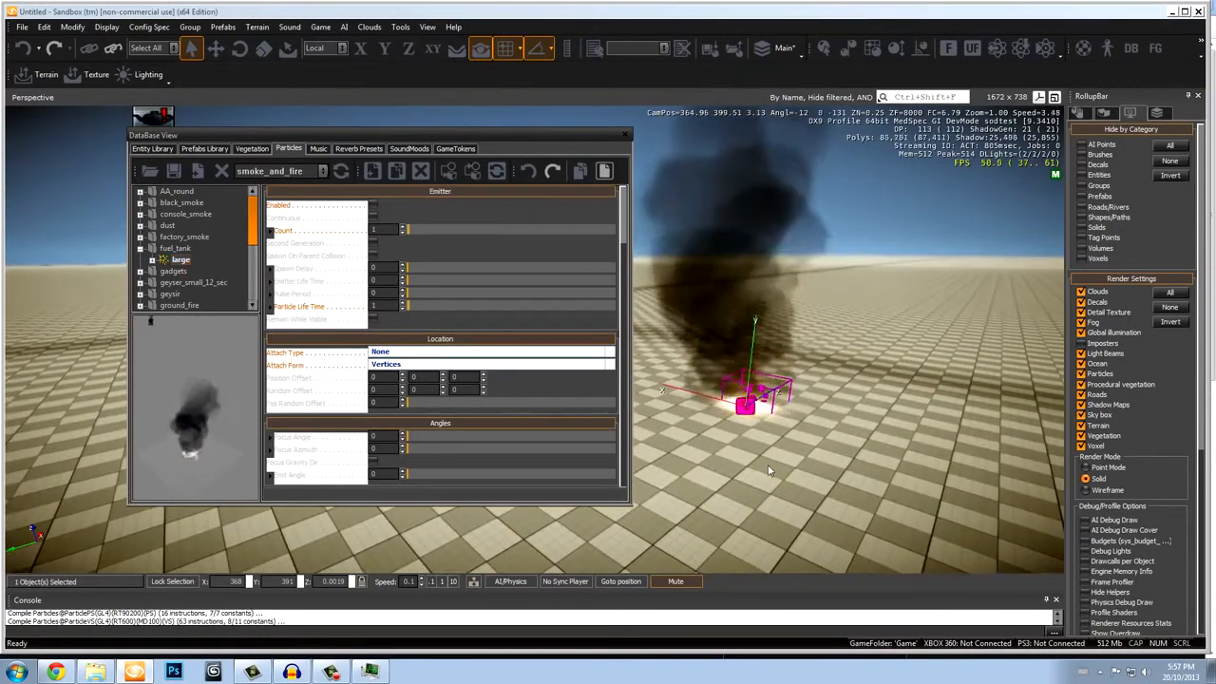
click(625, 135)
key(s)
right_drag(694, 329, 681, 344)
key(d)
Raise the smoke emitter about 2 m along Z and view it from several distances and sides.
click(215, 47)
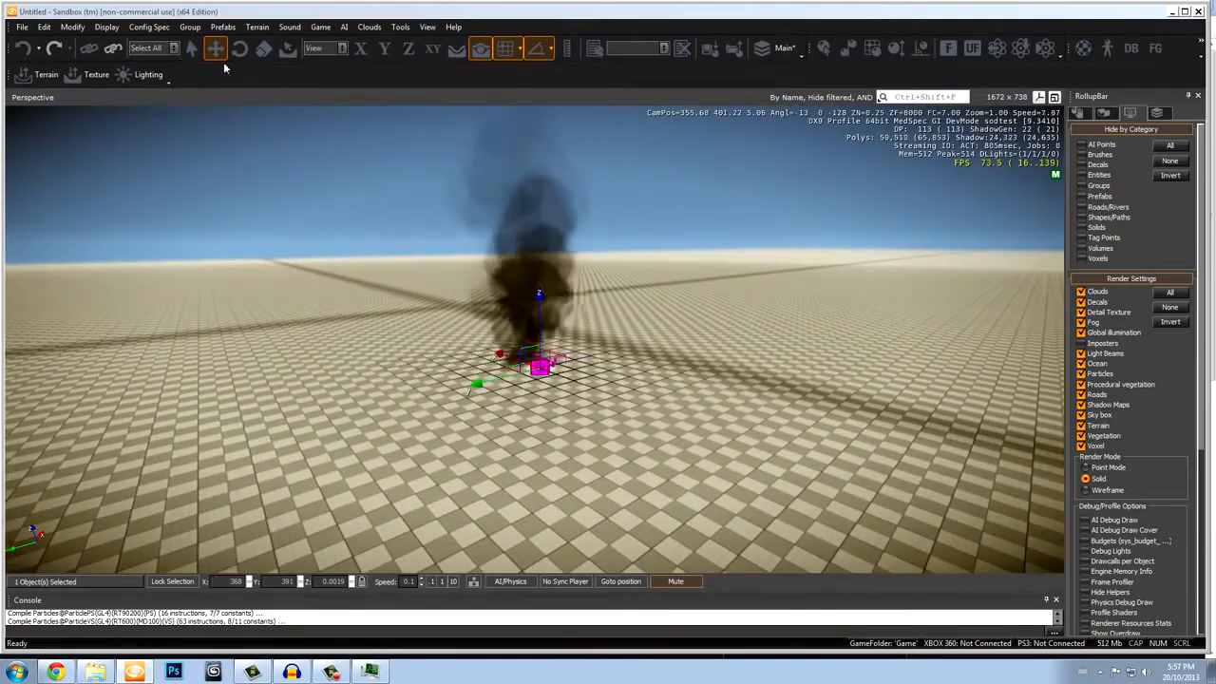
drag(546, 304, 546, 255)
click(665, 422)
key(w)
right_drag(666, 425, 664, 418)
key(w)
key(s)
key(s)
key(d)
key(d)
key(w)
key(s)
Delete the raised smoke emitter and confirm the removal.
click(558, 404)
key(Delete)
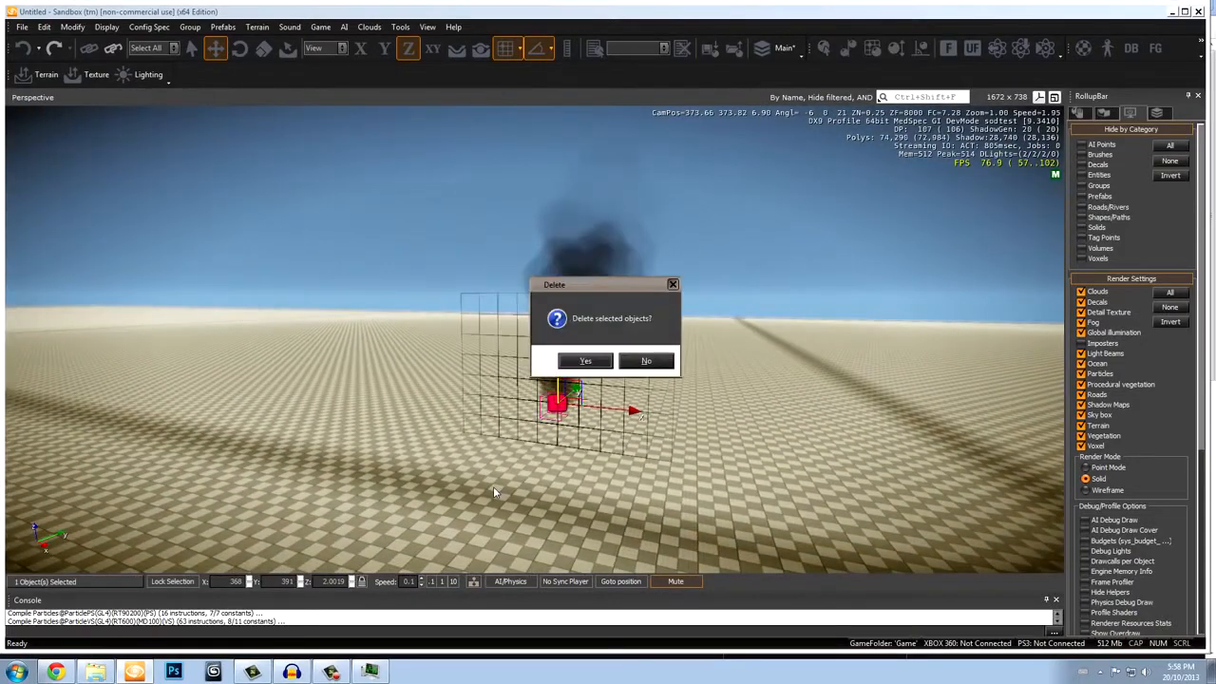
key(Return)
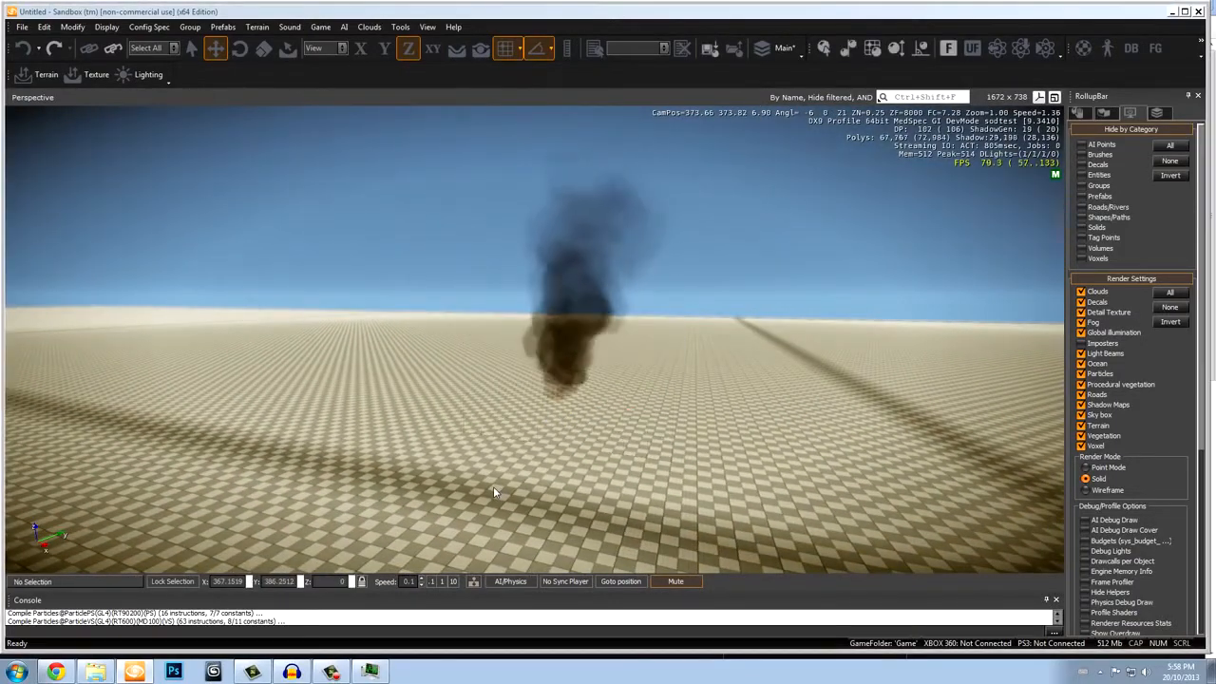
Browse the object creation categories: AI, Entity, Sound, Prefabs, Geom Entity and Brush.
click(1079, 111)
right_drag(955, 220, 955, 219)
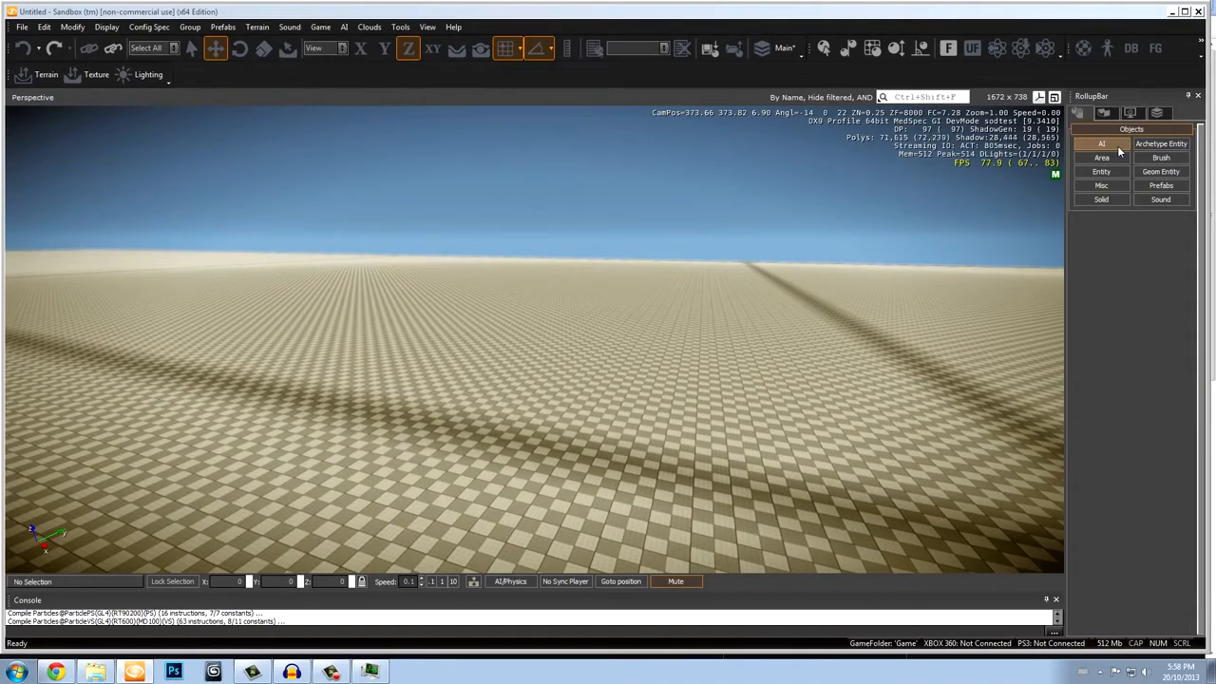
click(1102, 144)
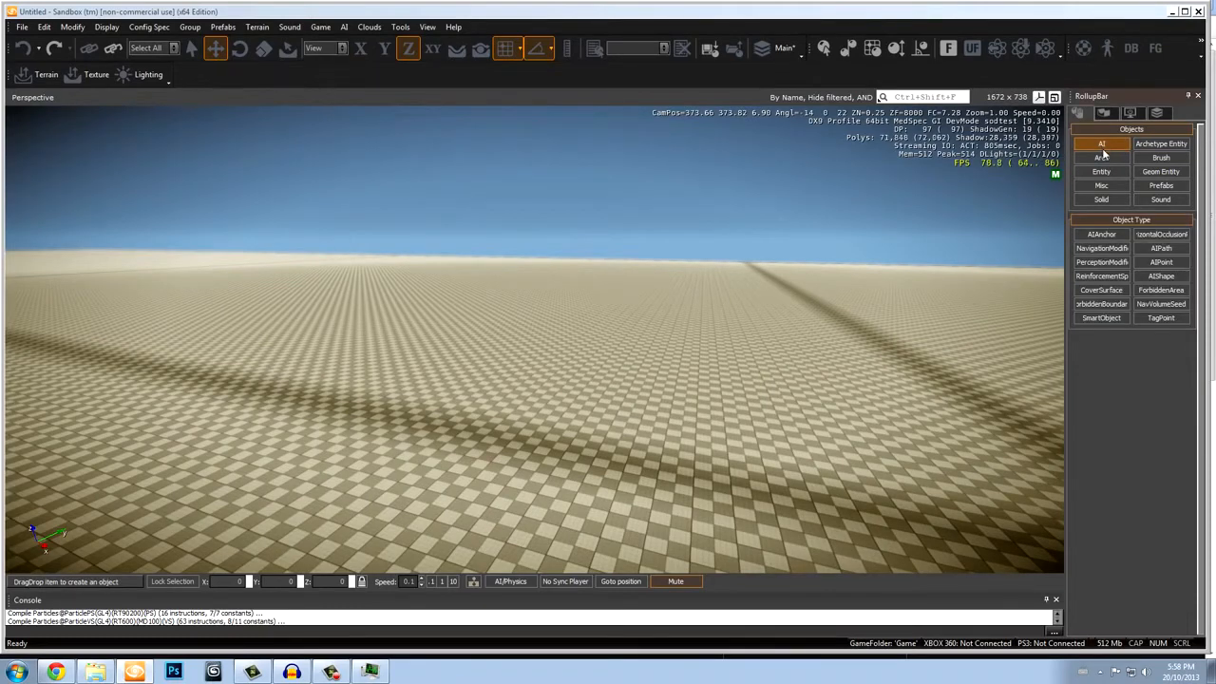
click(1109, 171)
click(1174, 198)
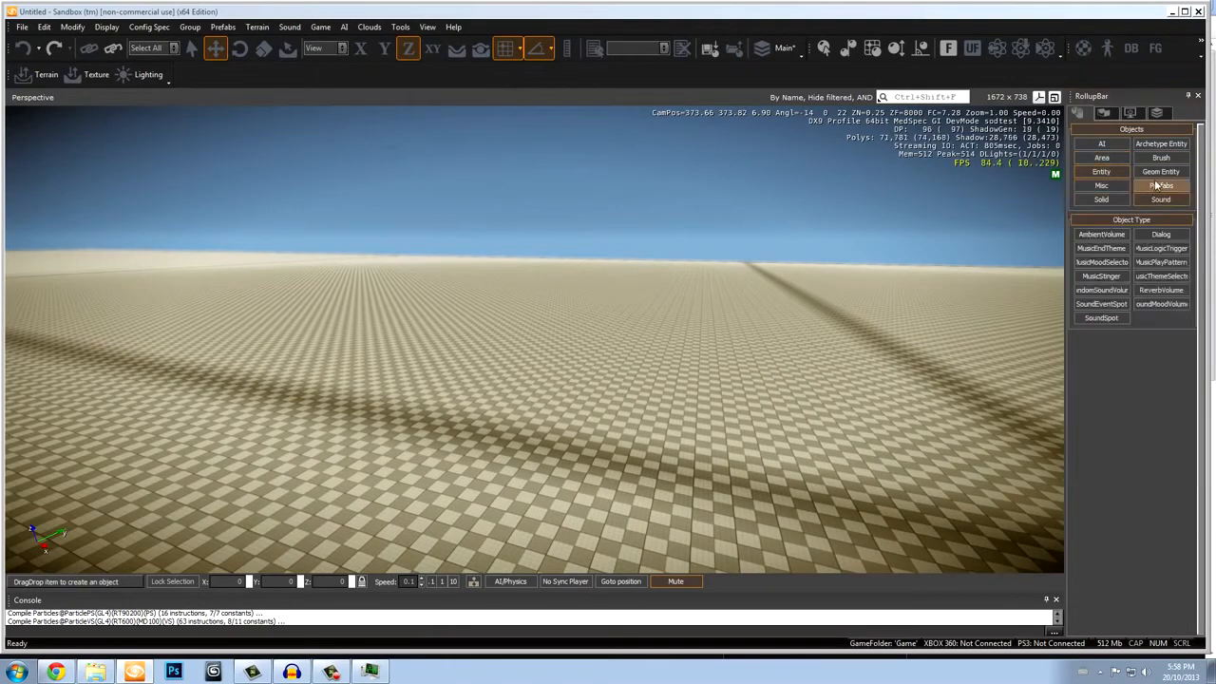
click(1161, 185)
click(1166, 172)
click(1162, 158)
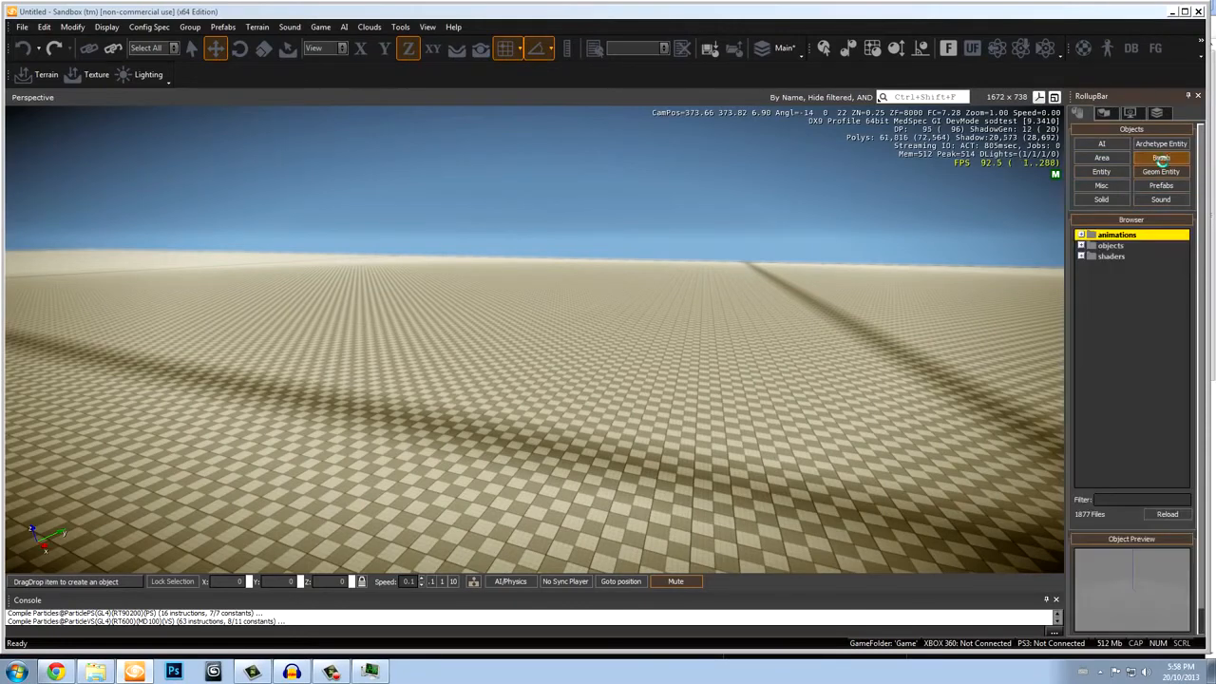
Look through the terrain modification and display settings, and return to the object categories with the selection tool active.
click(1106, 114)
click(1102, 143)
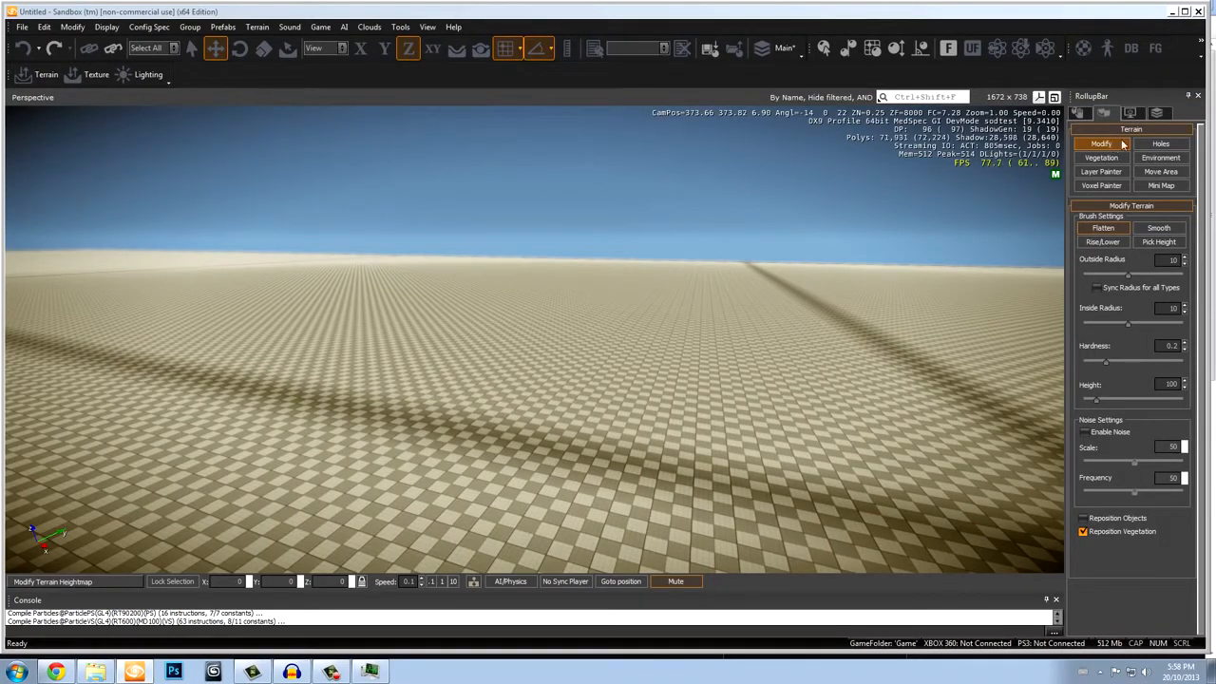
click(1130, 112)
right_drag(861, 254, 862, 254)
click(1079, 113)
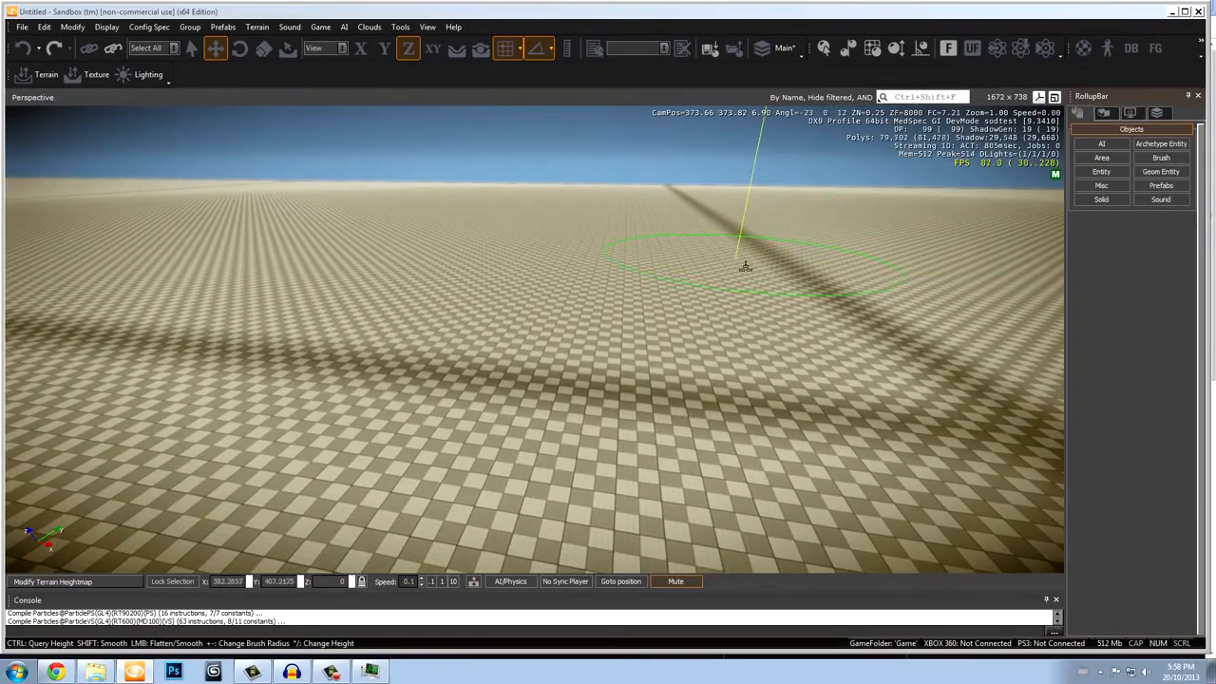
right_drag(711, 204, 712, 204)
click(192, 48)
Look across the terrain and review the display settings and the layer list.
key(a)
mouse_move(531, 335)
right_down()
mouse_move(542, 338)
mouse_move(531, 338)
right_up()
click(1140, 115)
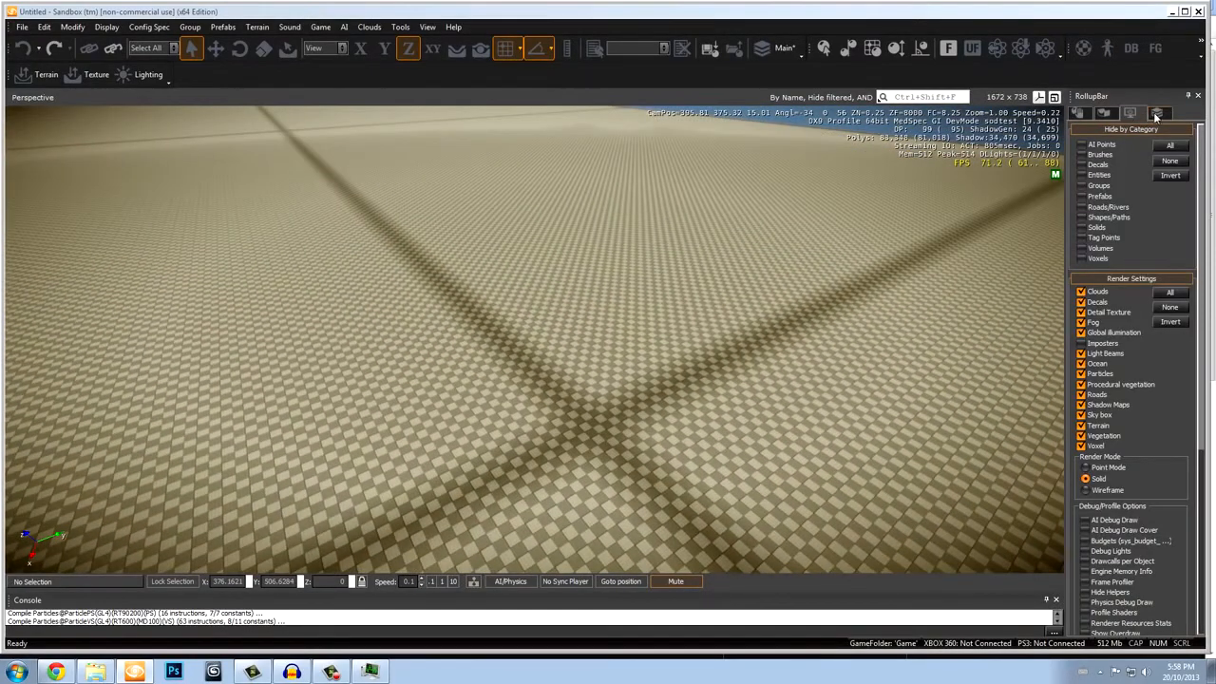
click(1156, 113)
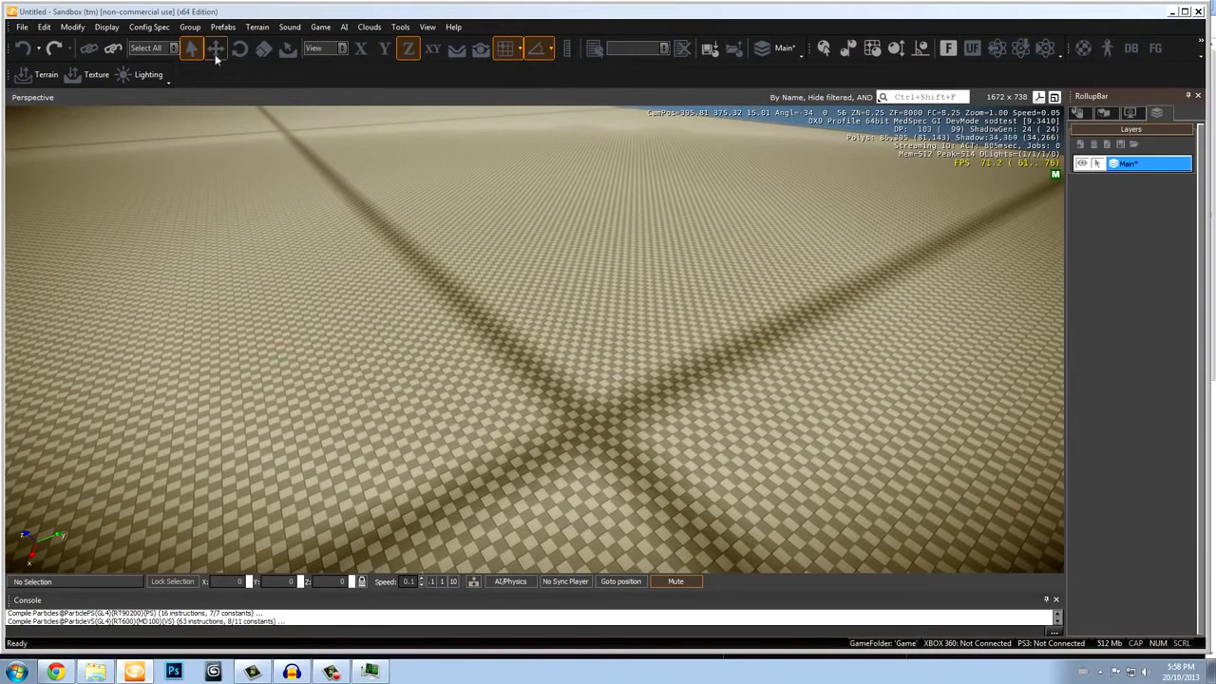
Try to change the graphics configuration spec to High, and close the unresponsive editor.
click(106, 27)
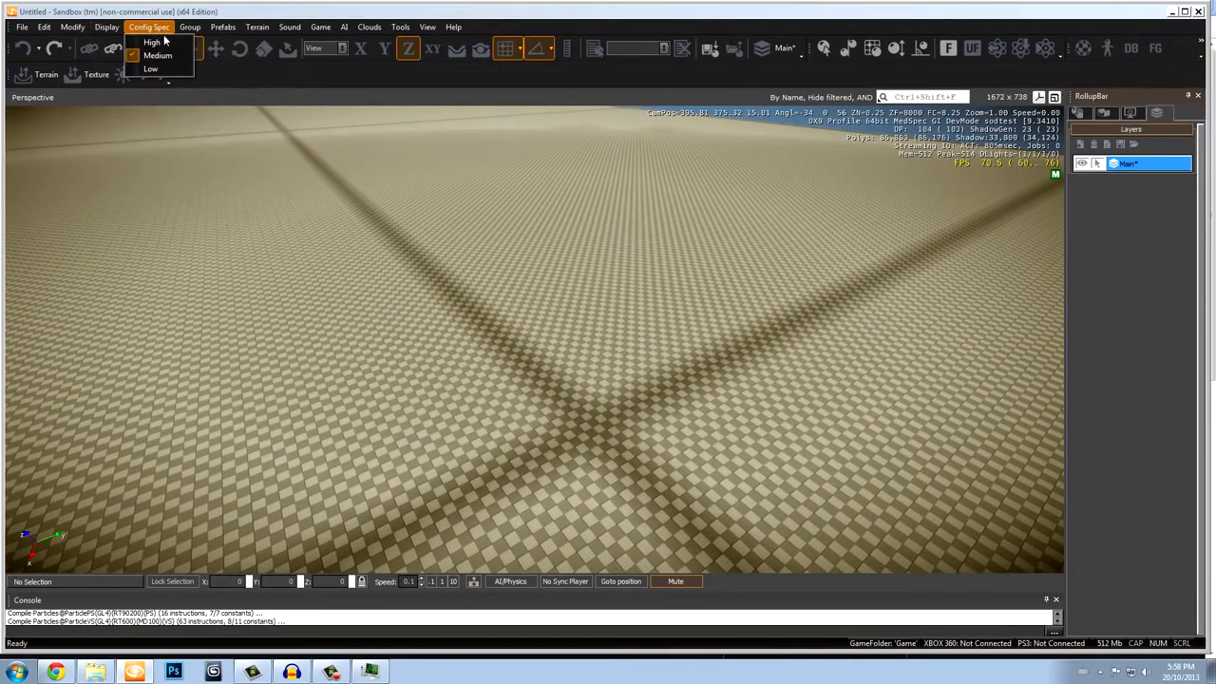
click(152, 42)
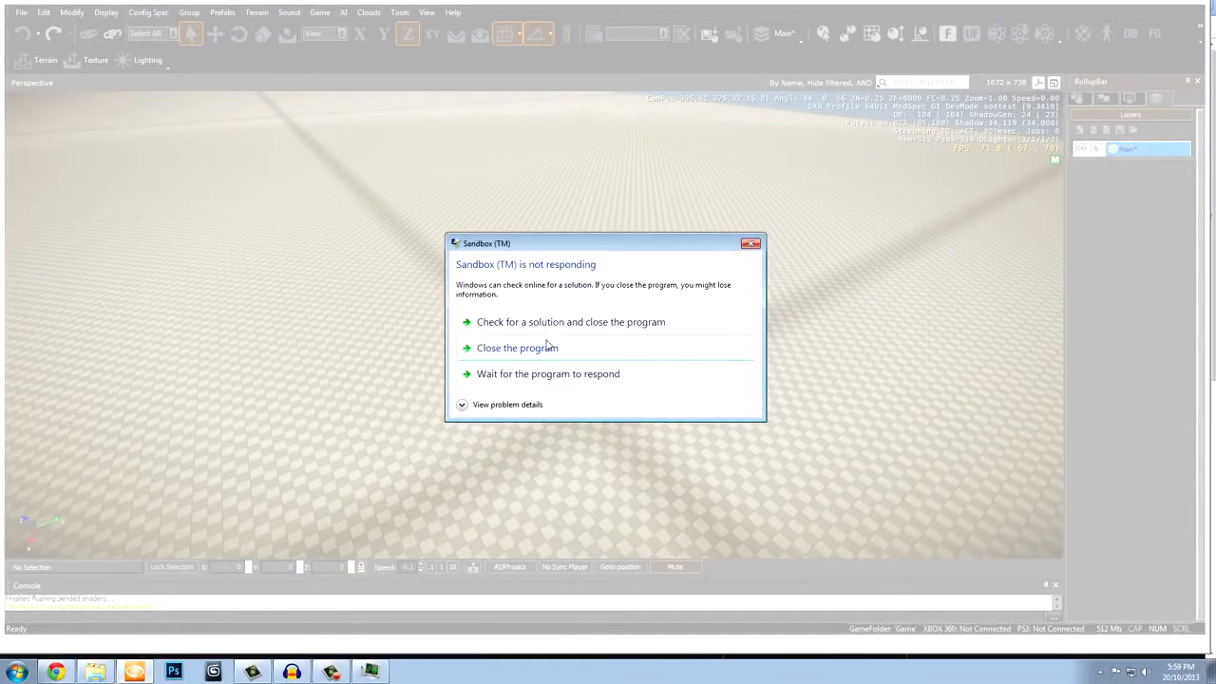
click(532, 347)
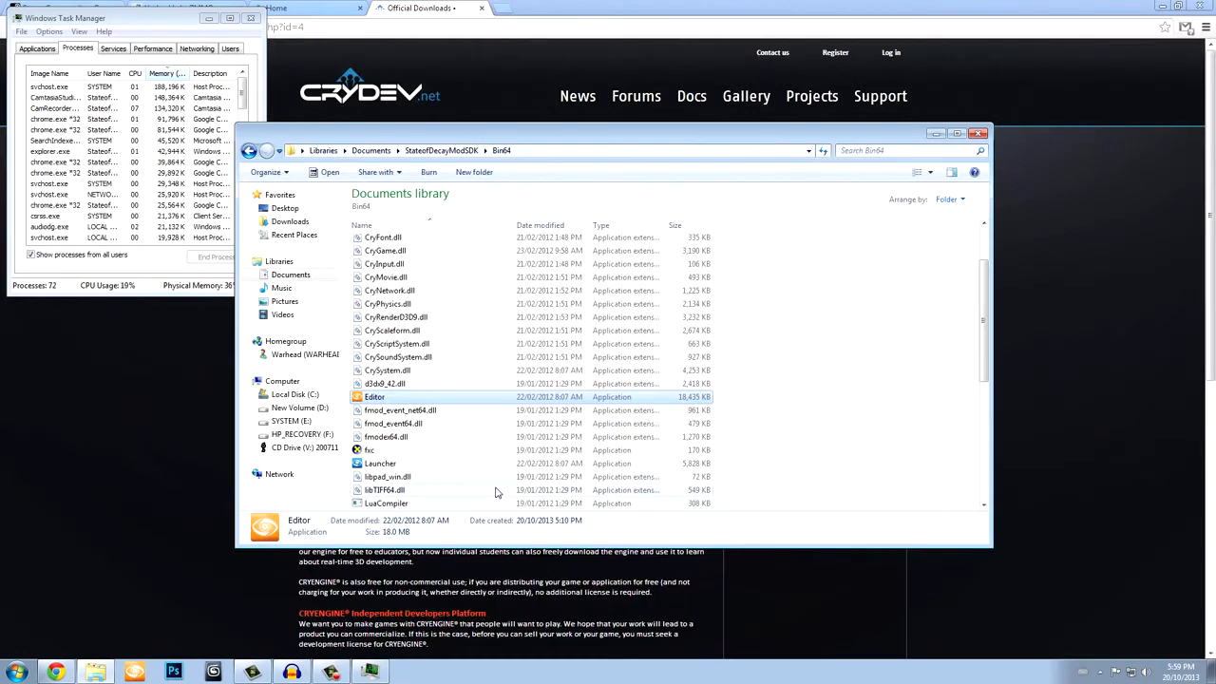
Switch to the Chrome browser and look over the State of Decay Modding Crew group page on Steam.
click(369, 624)
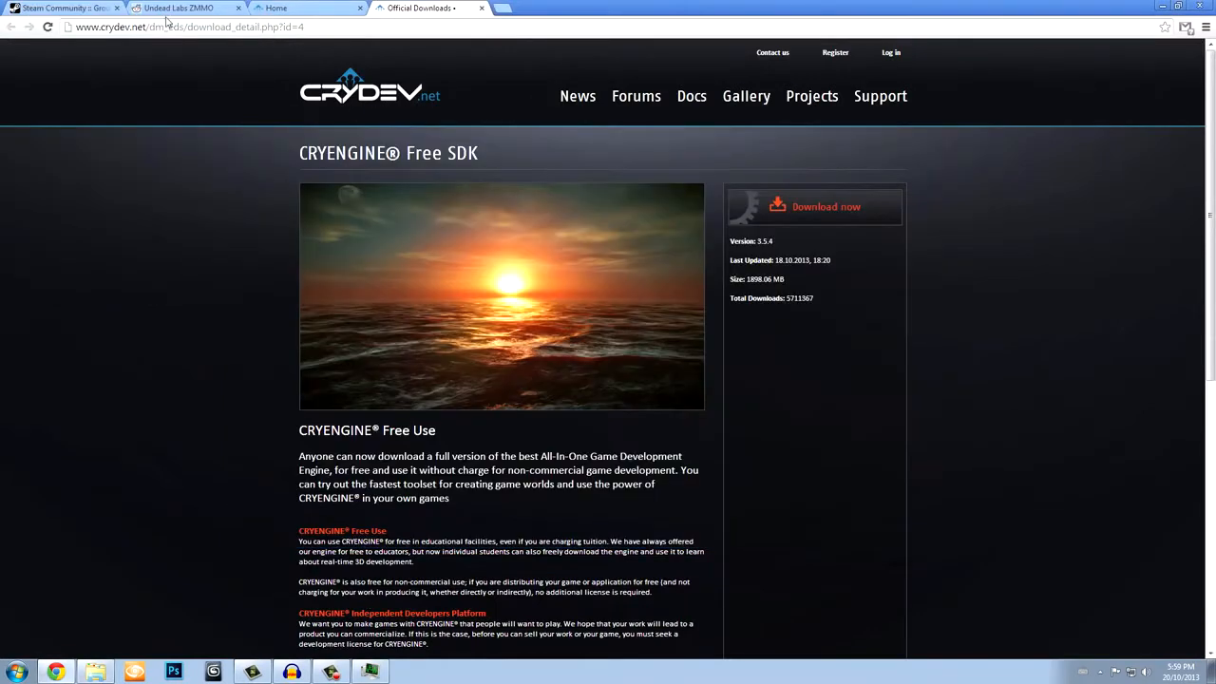
click(94, 10)
scroll(242, 275, up, 2)
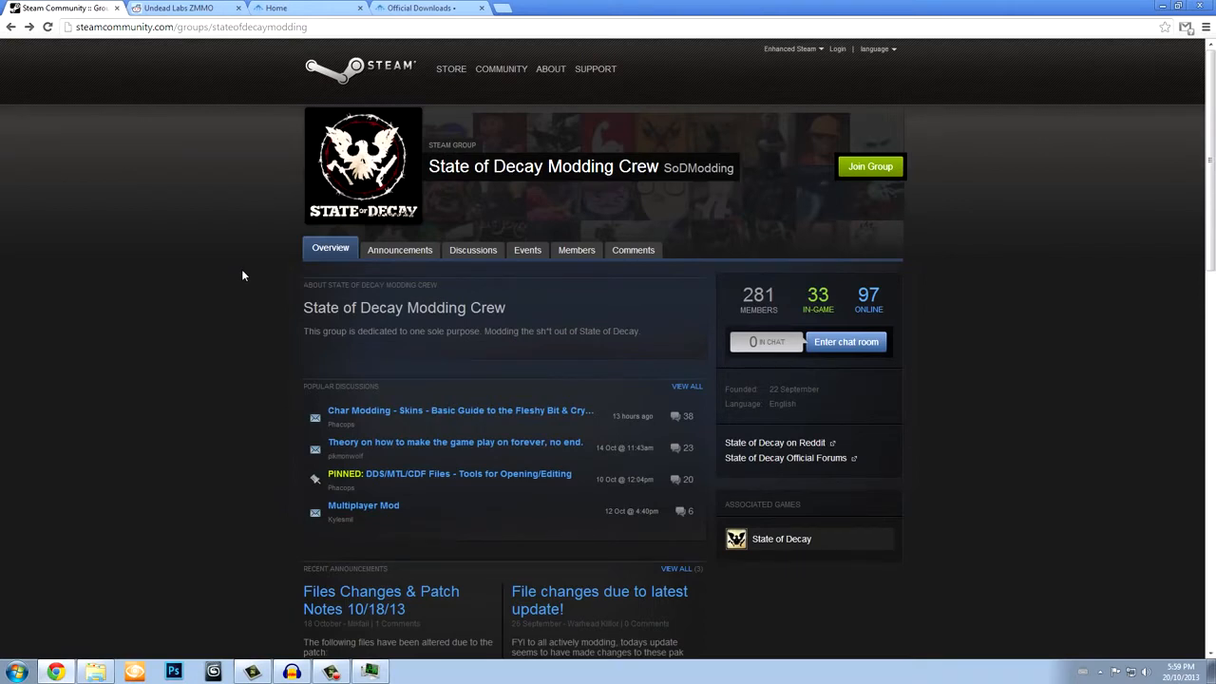
On the State of Decay subreddit, read the comments on the Patch Notes 10/18/13 post, return, and skim the post list.
click(175, 7)
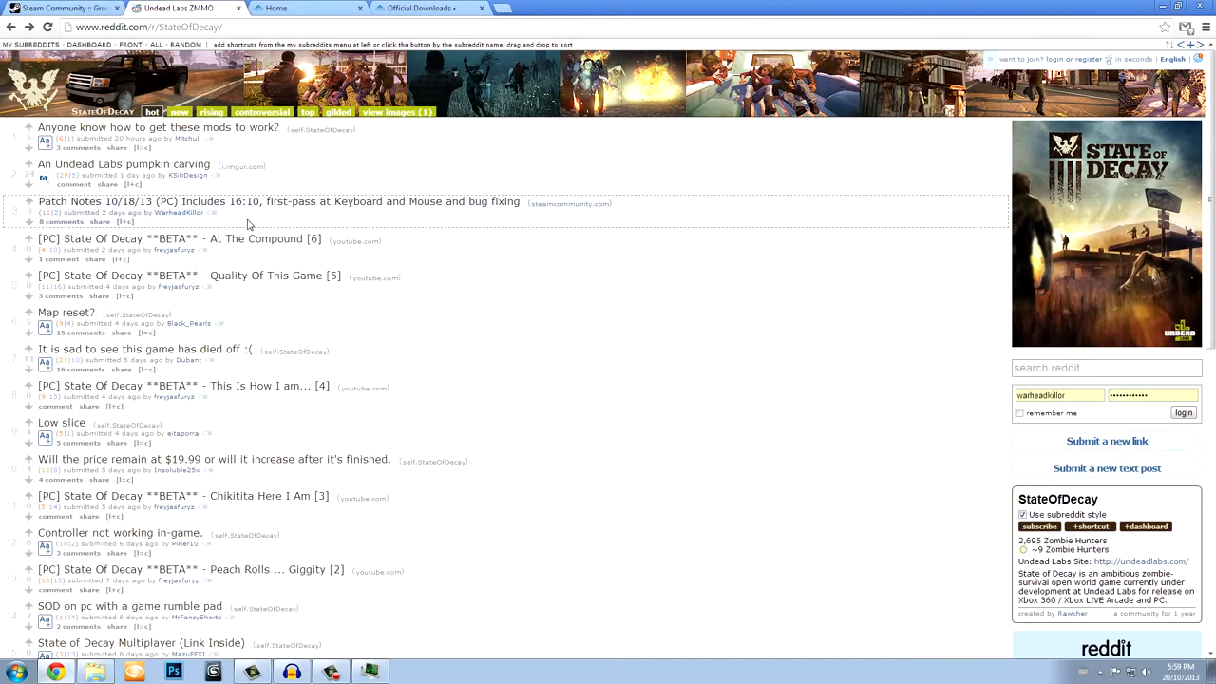
click(73, 221)
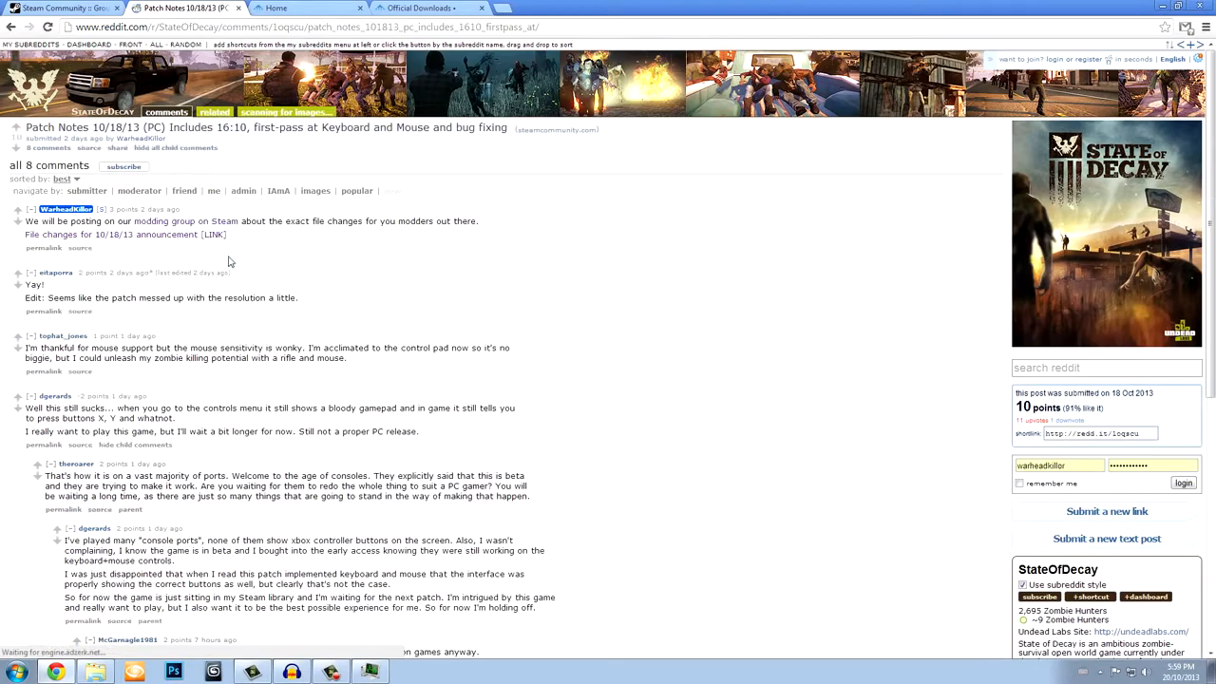
scroll(228, 261, down, 3)
scroll(228, 261, up, 3)
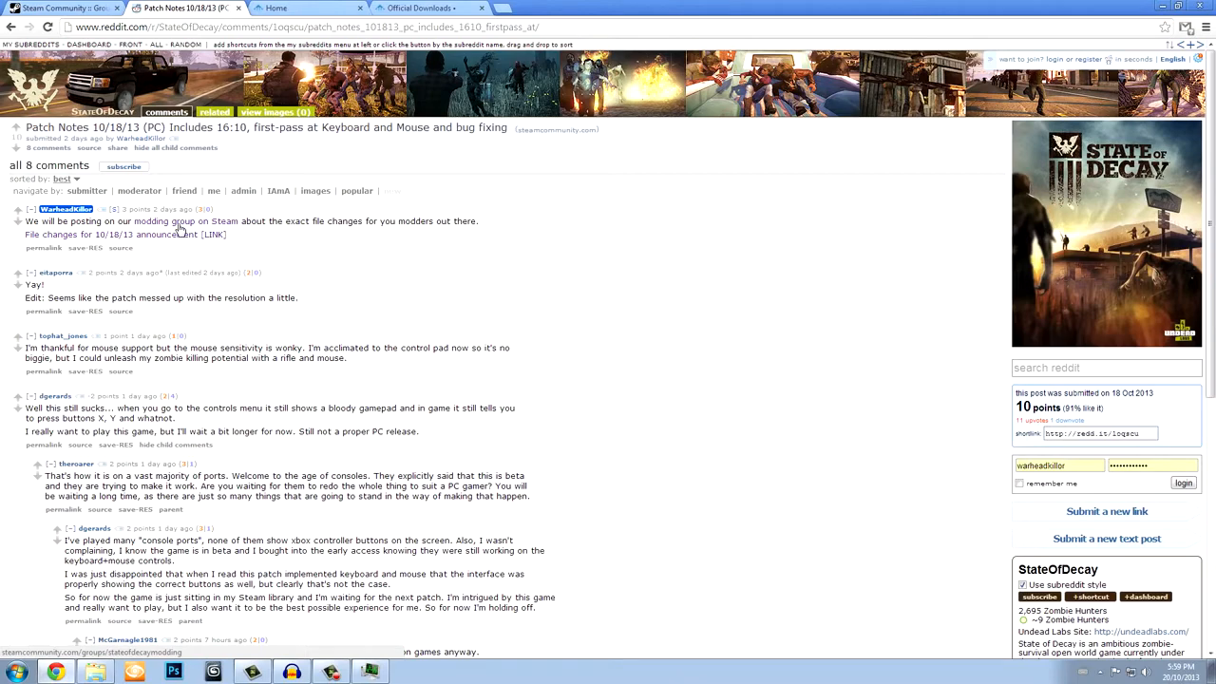
scroll(313, 275, down, 1)
key(alt+Left)
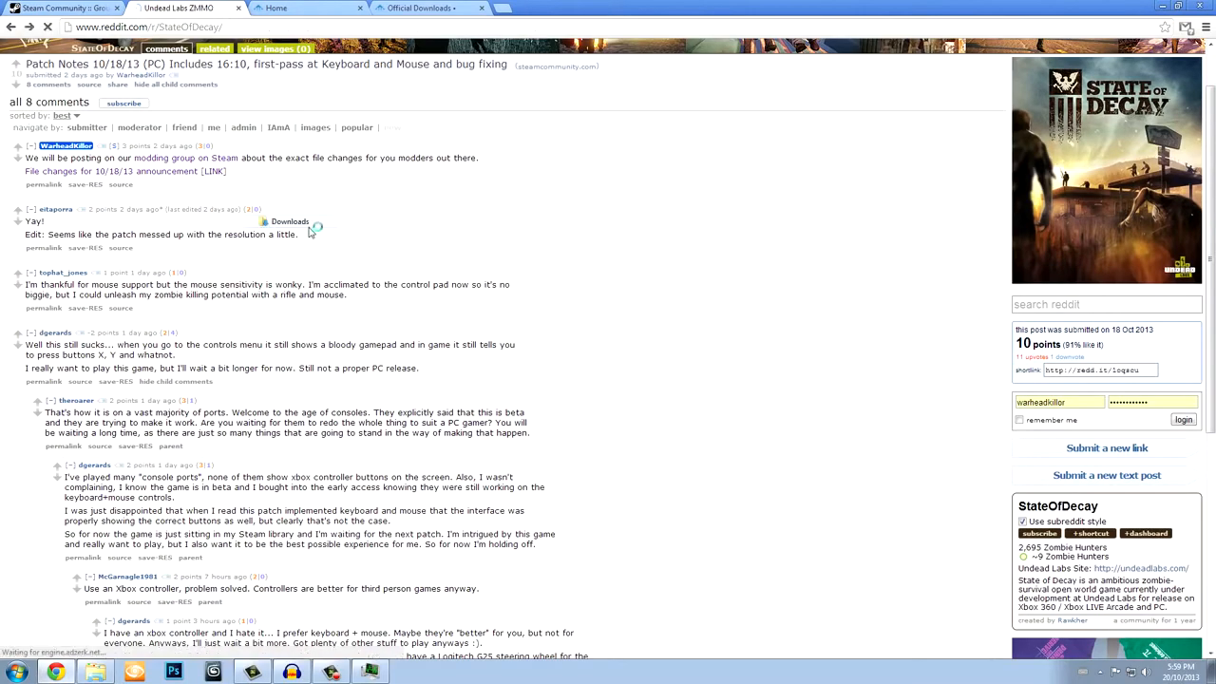
scroll(394, 357, down, 3)
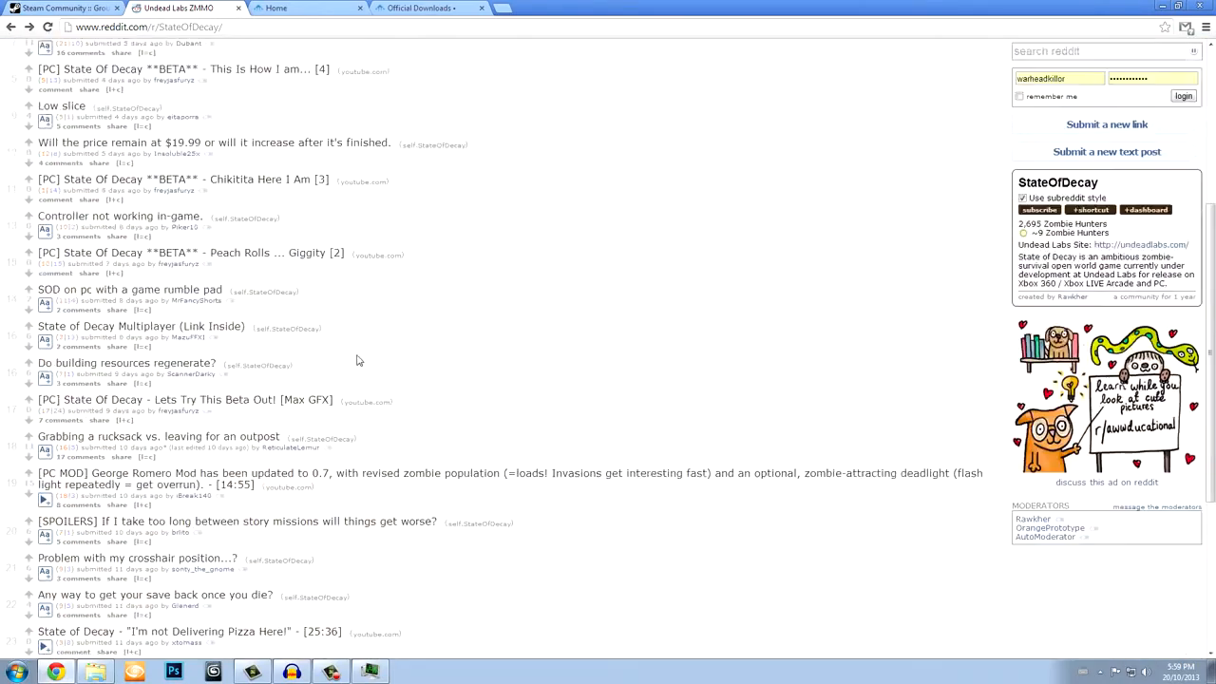
scroll(413, 320, up, 3)
Go to the Undead Labs website, undeadlabs.com.
click(351, 31)
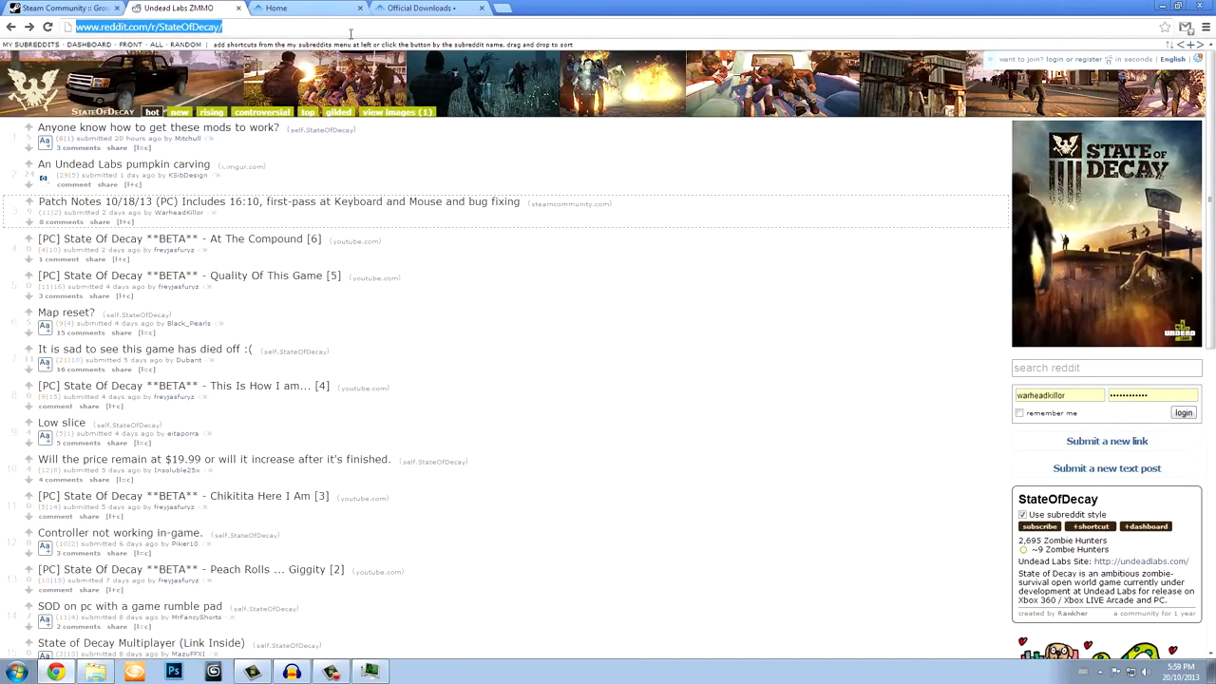
text(undead)
key(Return)
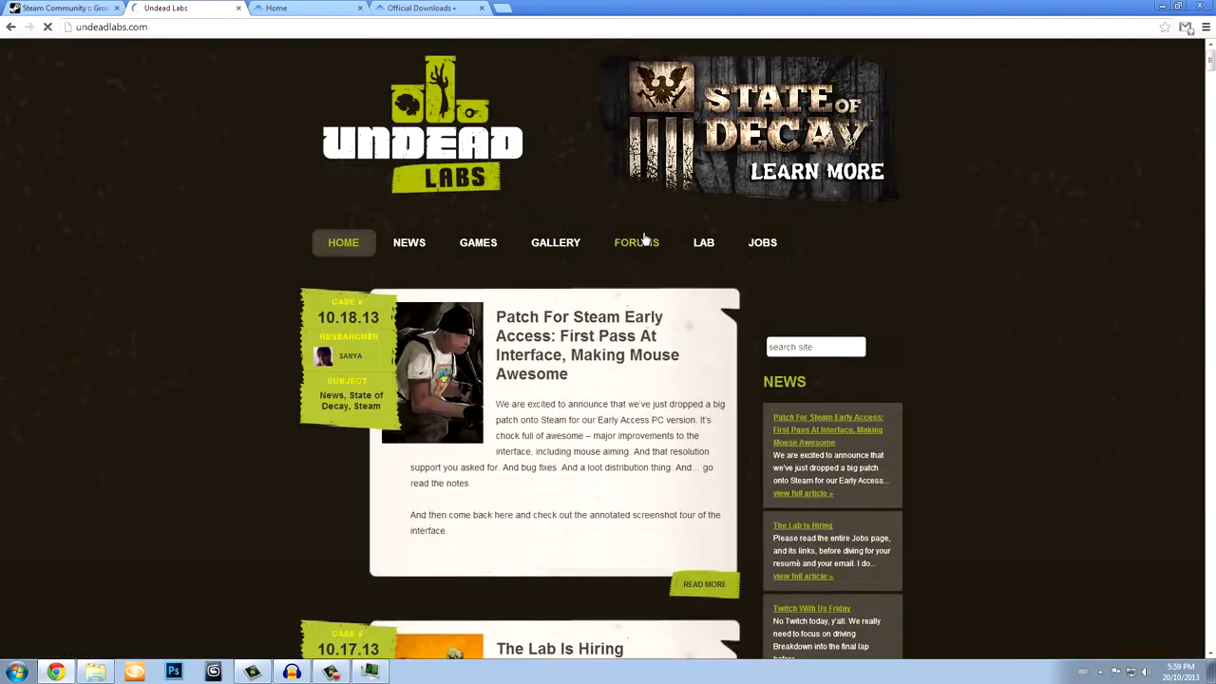
Open the Undead Labs forums and skim the threads in the PC Early Access Feedback section.
click(644, 242)
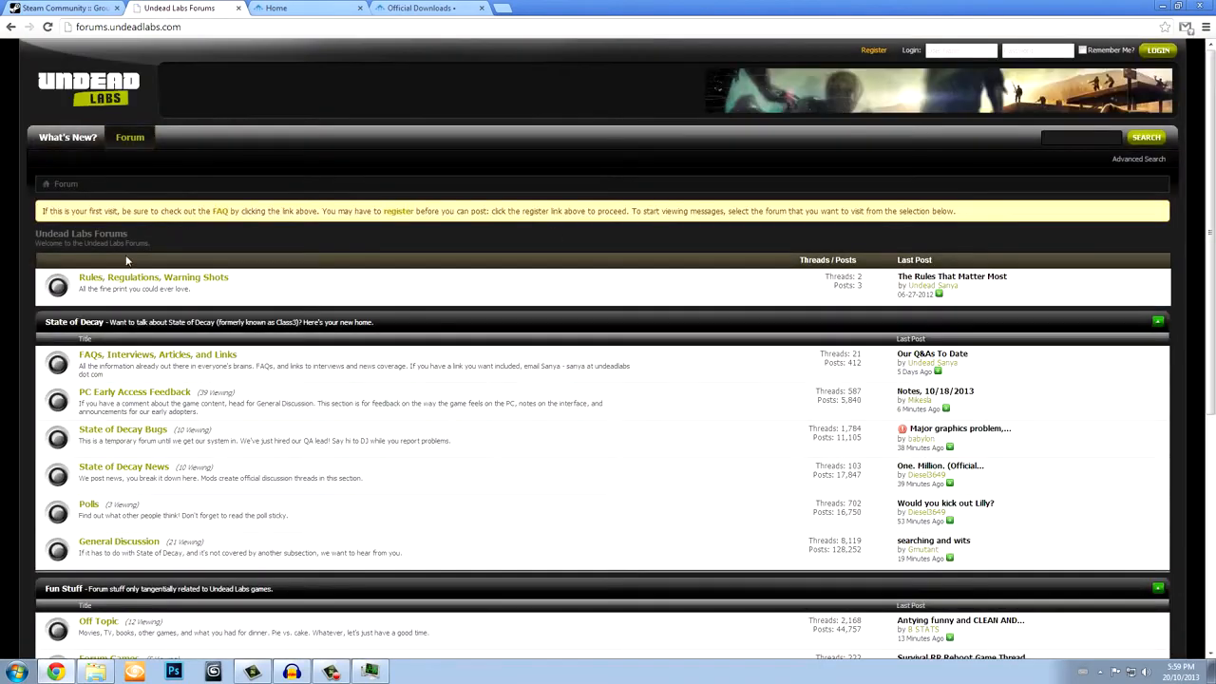
click(143, 392)
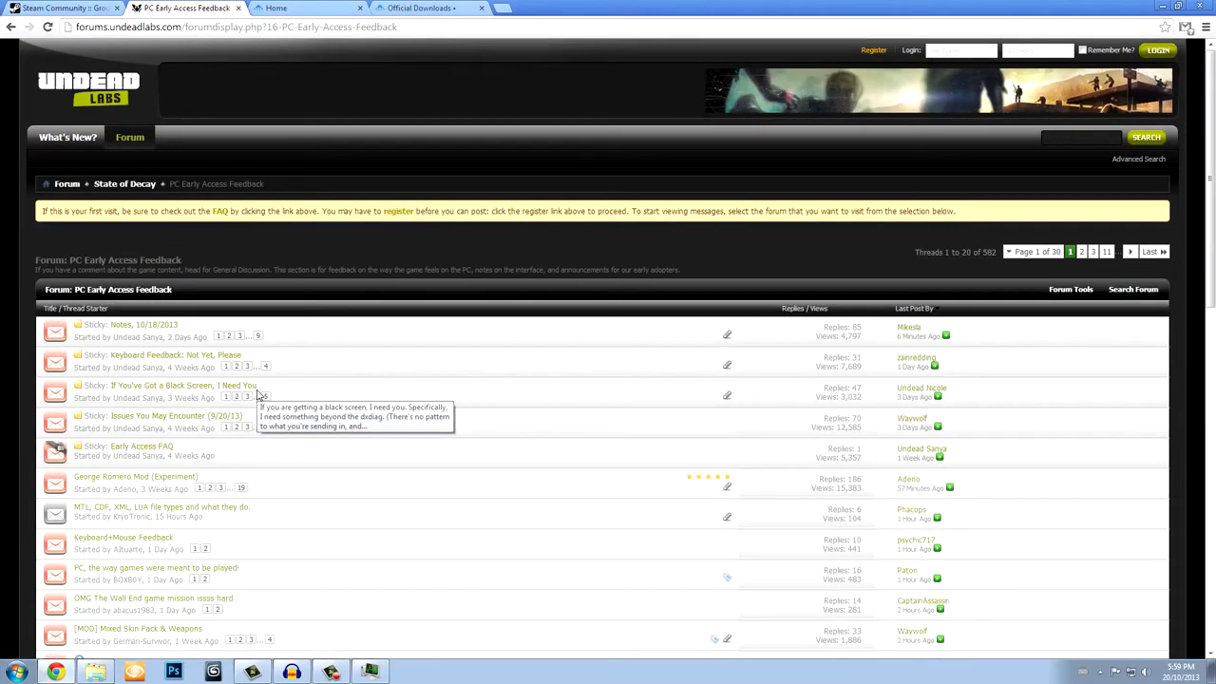
scroll(256, 394, down, 2)
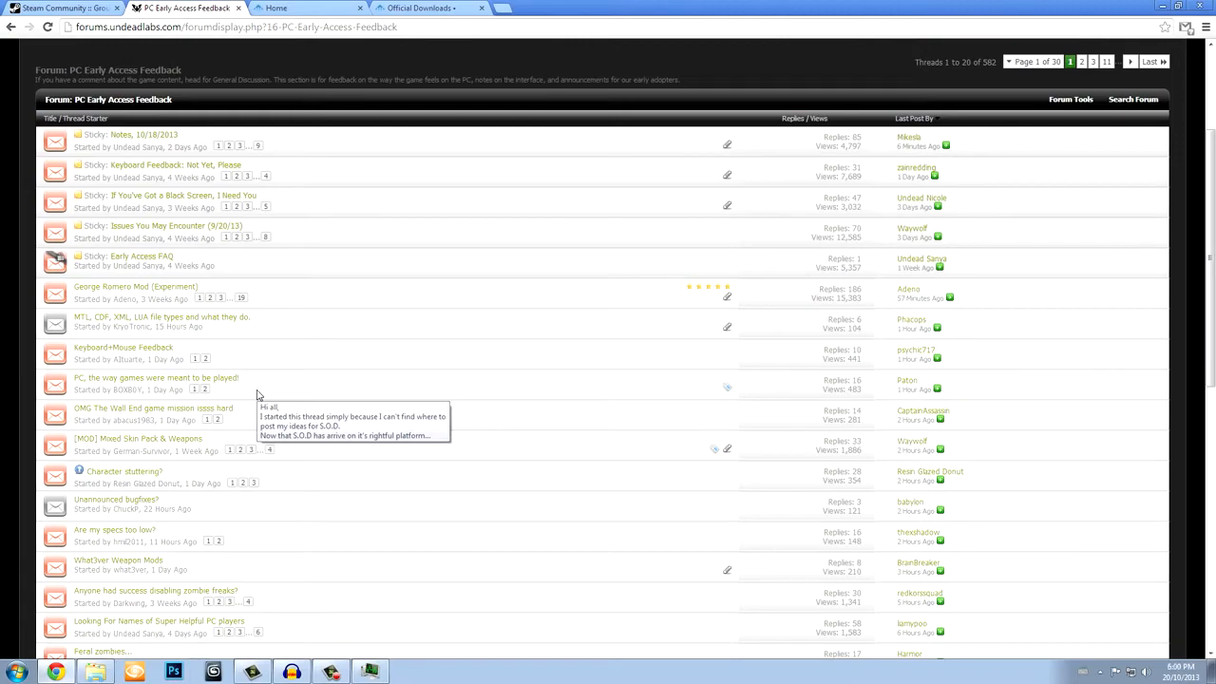
Look through the What3ver Weapon Mods thread, then return to the PC Early Access Feedback thread list.
scroll(256, 399, down, 1)
click(142, 497)
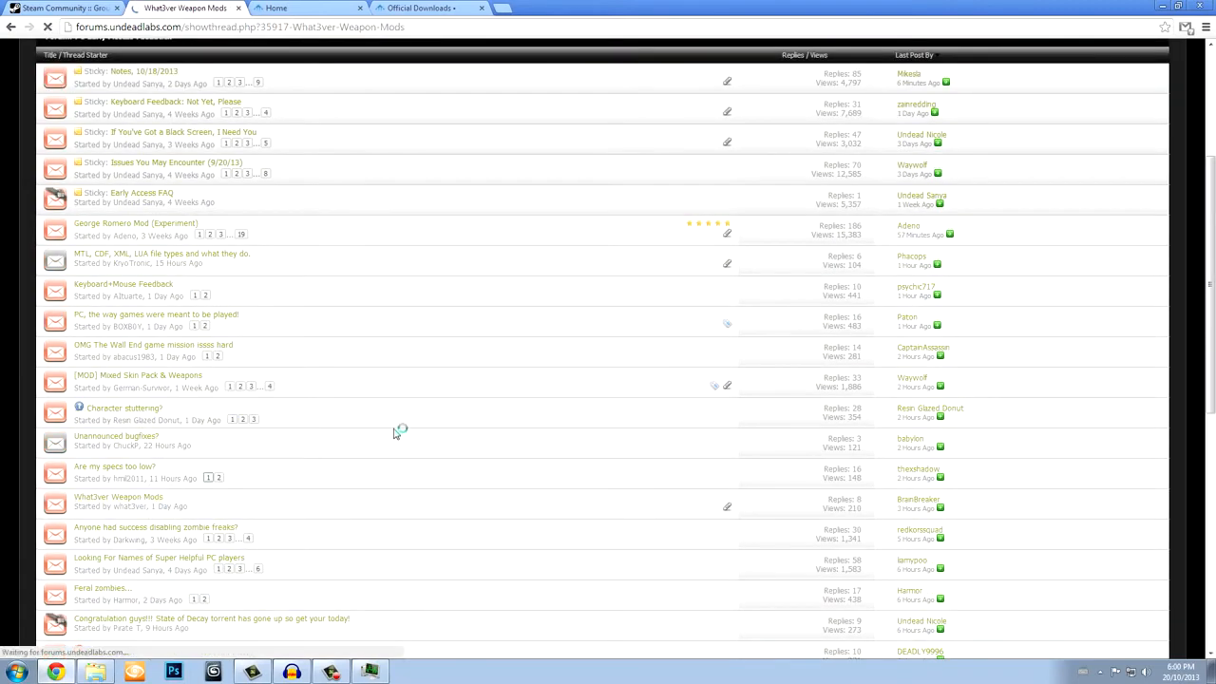
scroll(397, 432, down, 5)
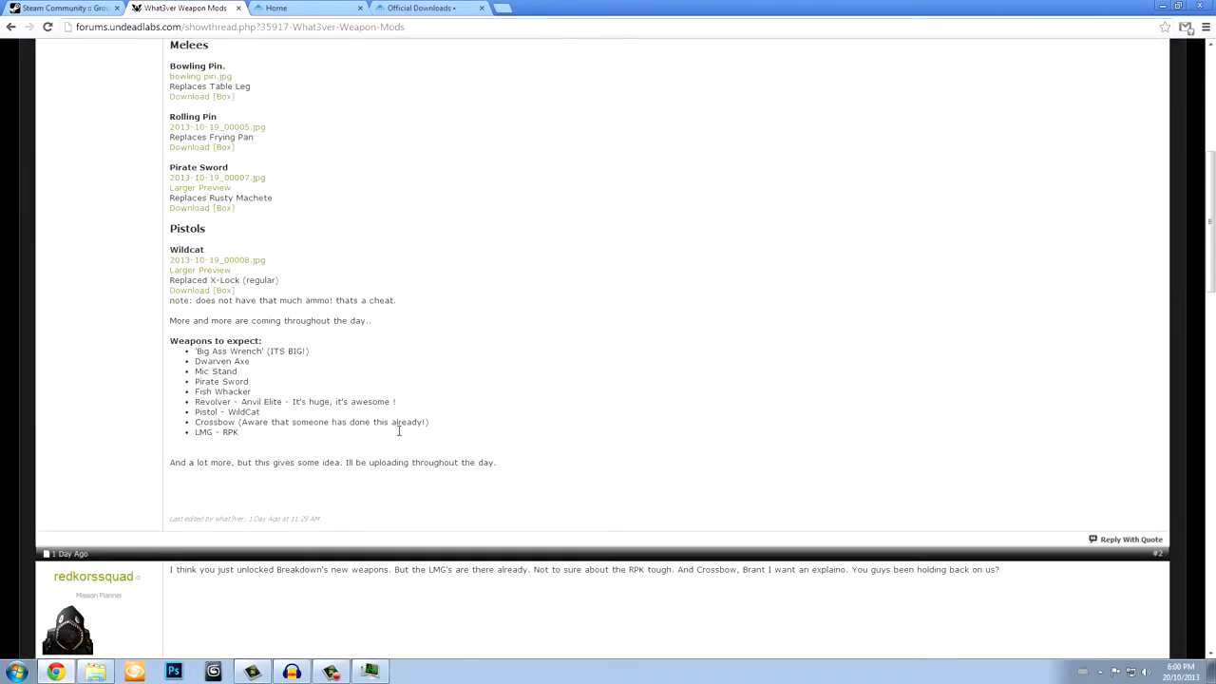
scroll(397, 432, up, 2)
key(alt+Left)
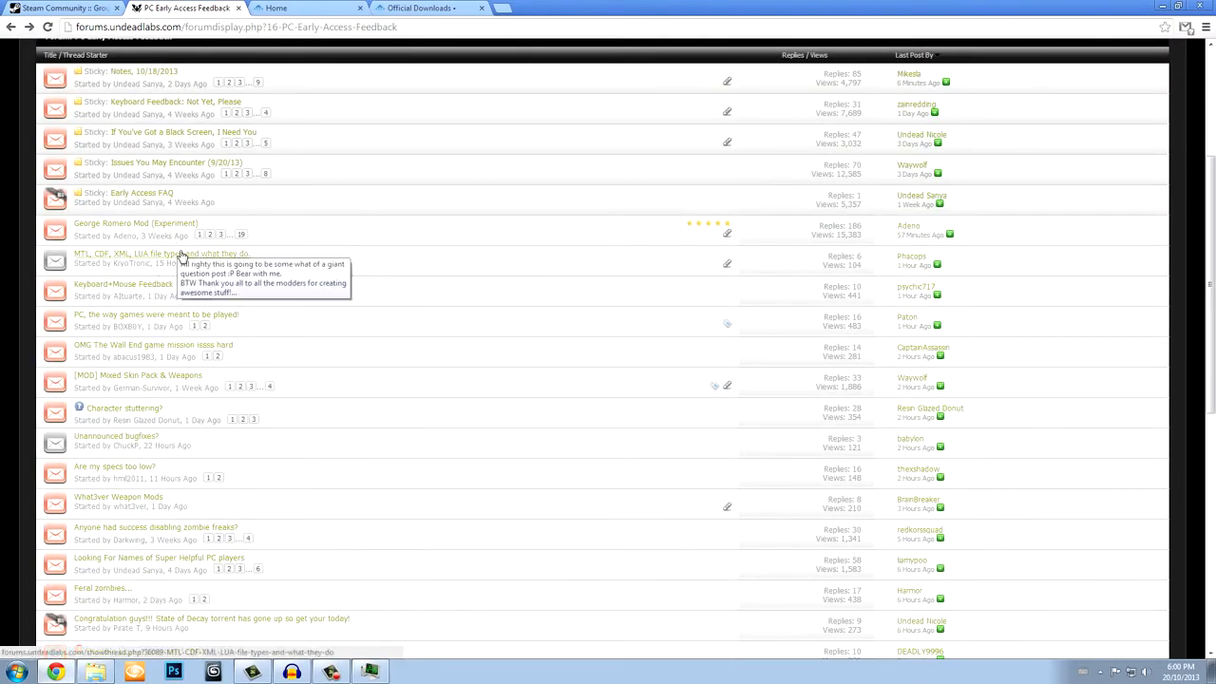
Read the thread on MTL, CDF, XML and LUA file types and its replies, and return to the thread list.
click(177, 258)
scroll(423, 337, down, 5)
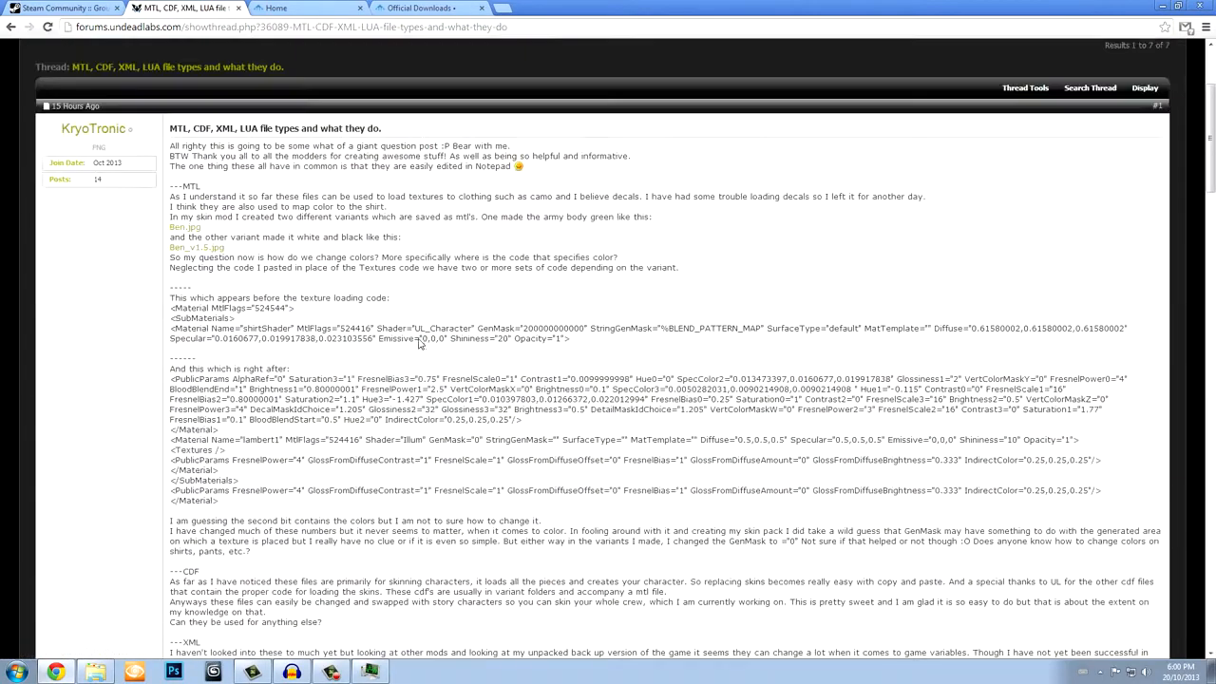
scroll(419, 343, up, 2)
scroll(419, 344, down, 5)
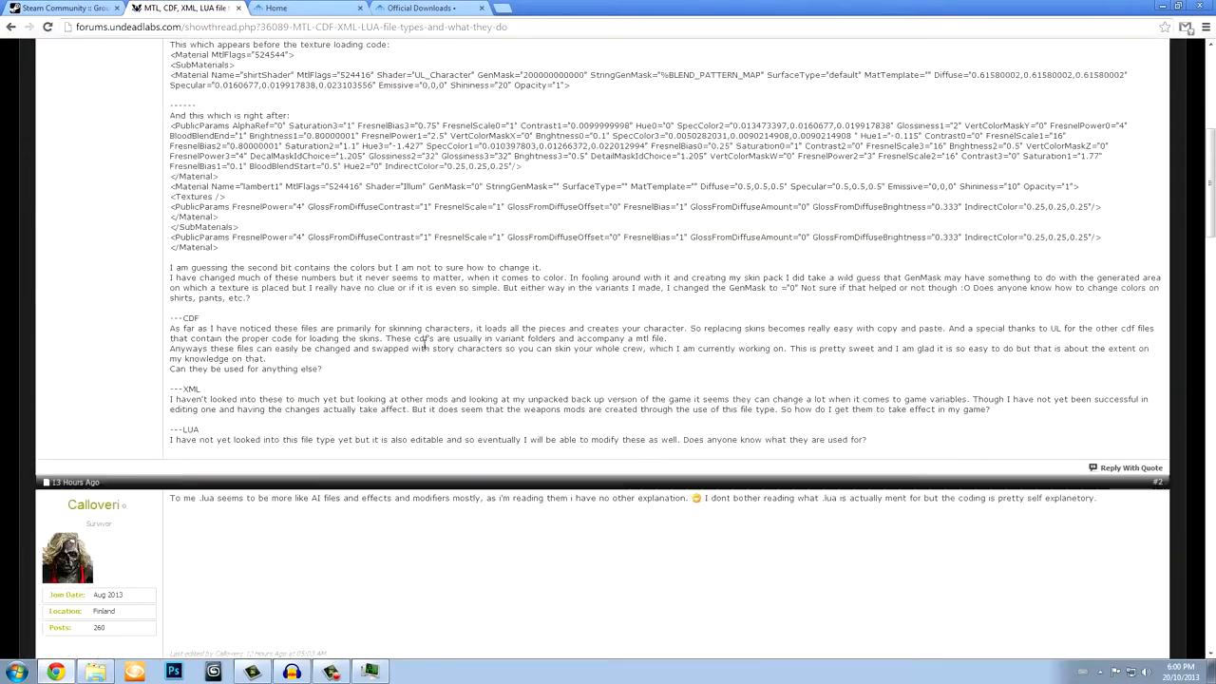
scroll(419, 344, down, 5)
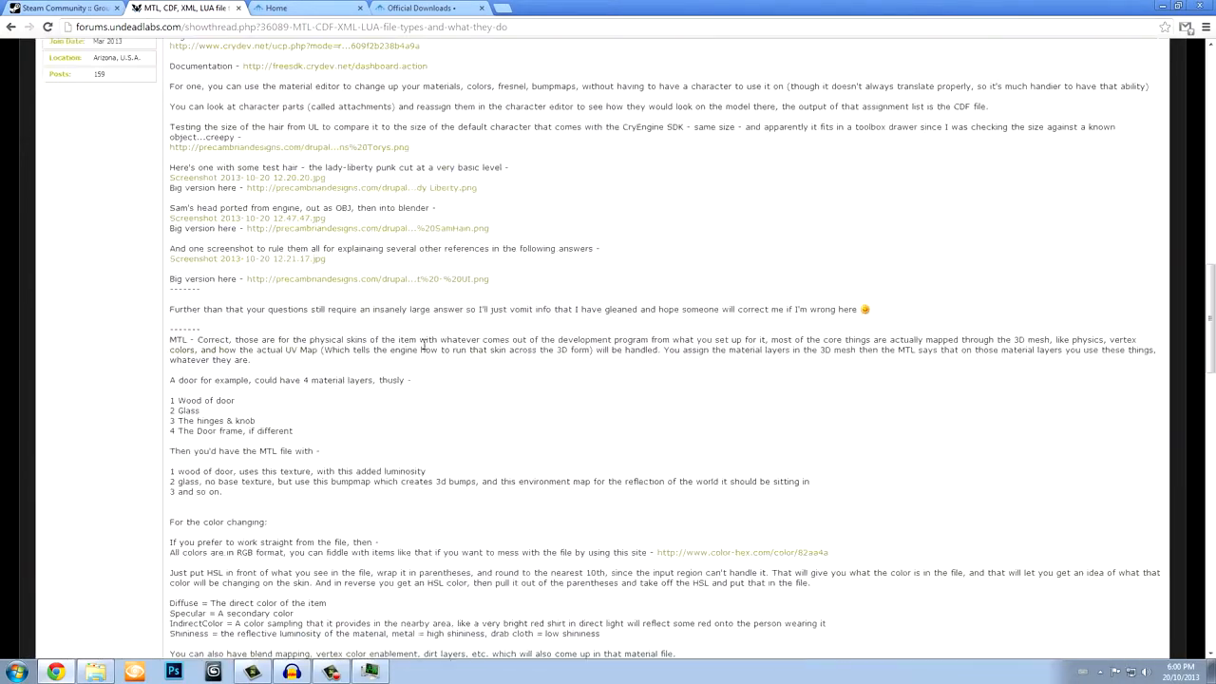
scroll(419, 344, down, 5)
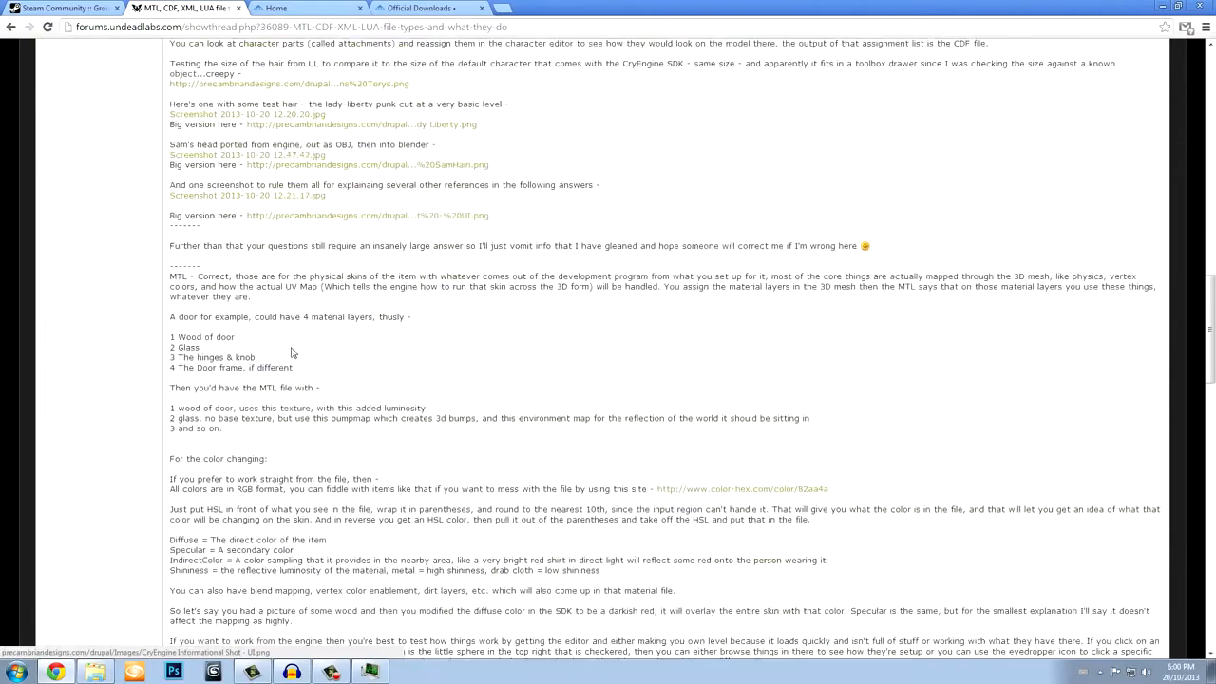
scroll(306, 370, down, 6)
scroll(306, 371, up, 13)
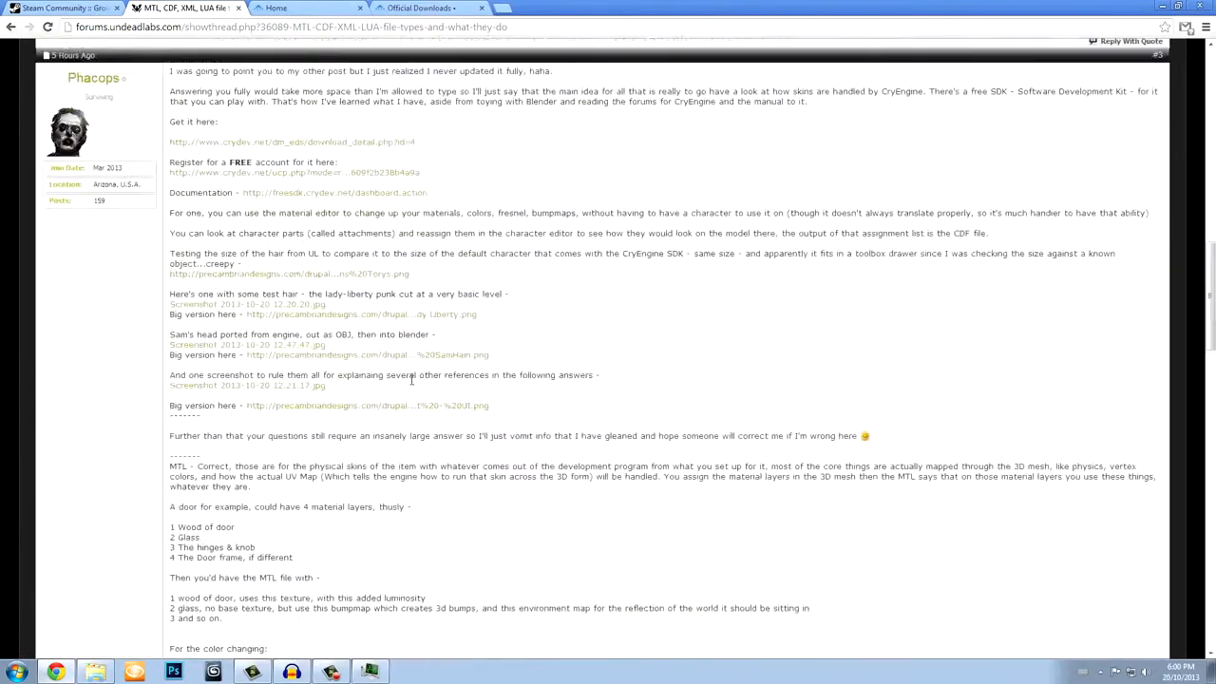
key(alt+Left)
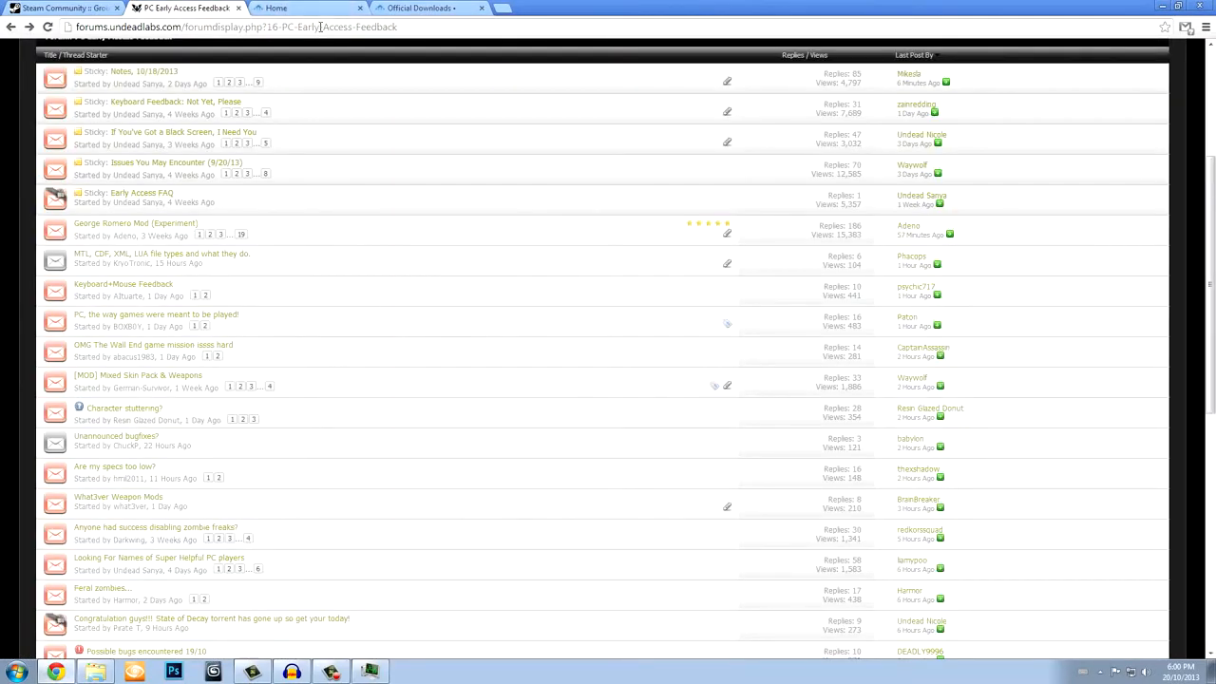
Return to the State of Decay Modding Crew Steam group and browse both pages of its General Discussions, ending on the first page.
click(106, 12)
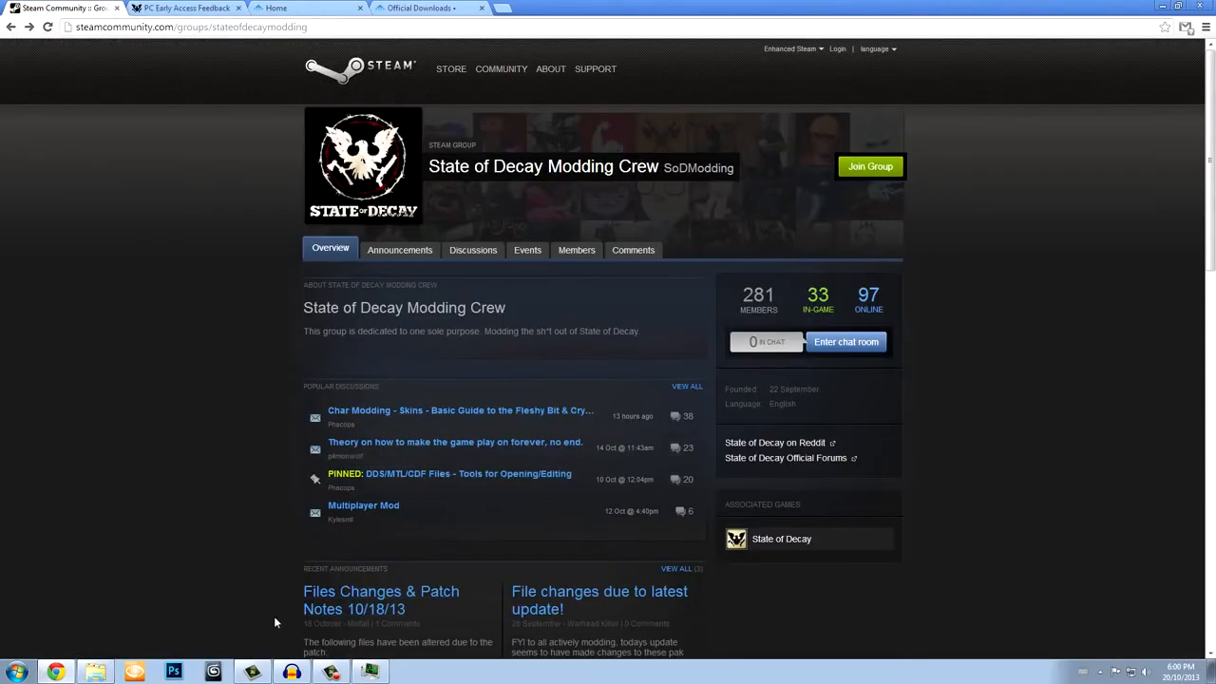
click(331, 675)
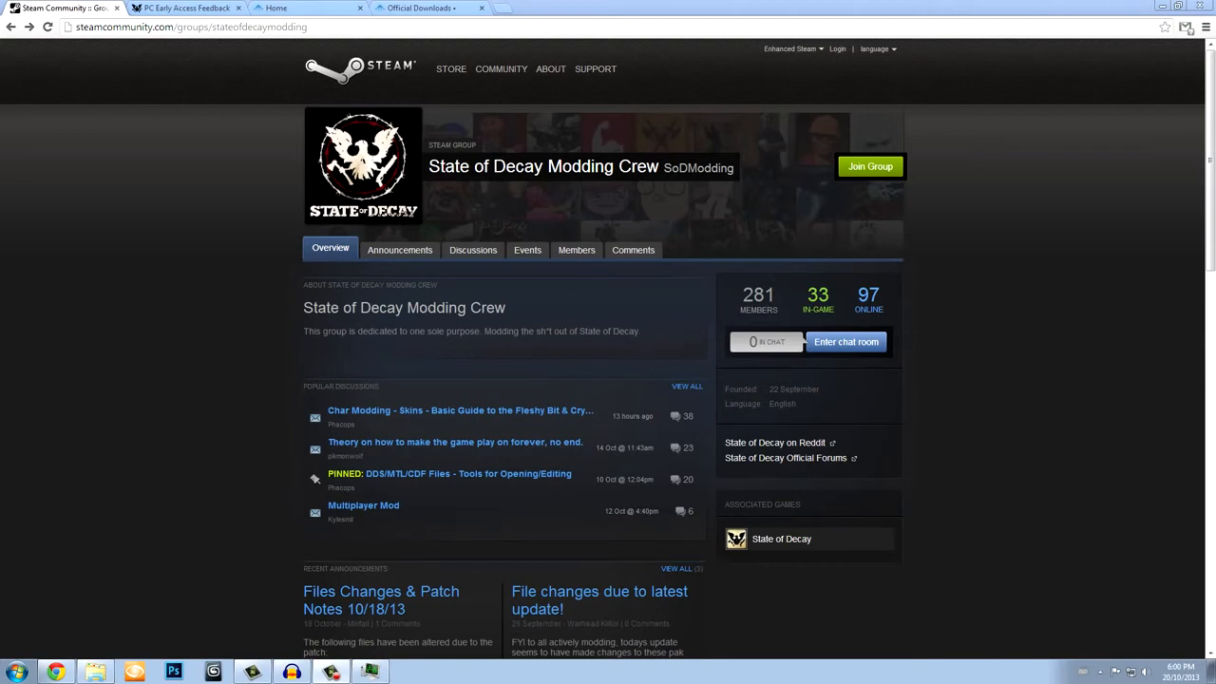
click(473, 250)
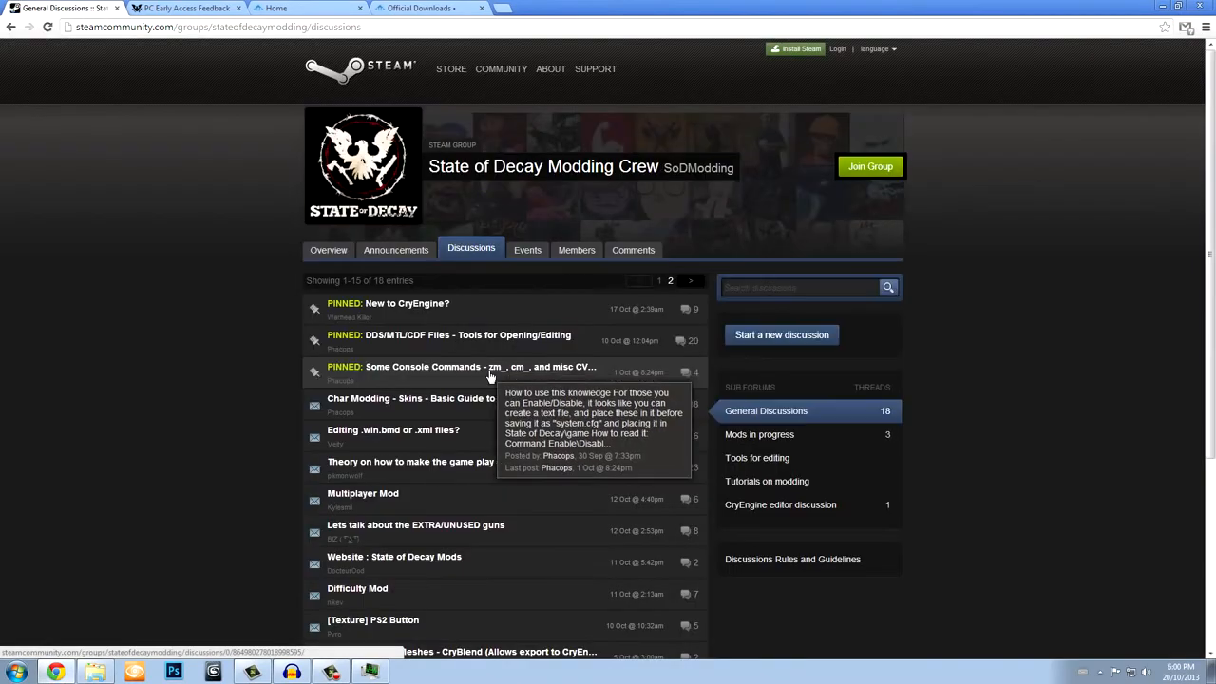
scroll(333, 397, down, 1)
scroll(332, 397, down, 1)
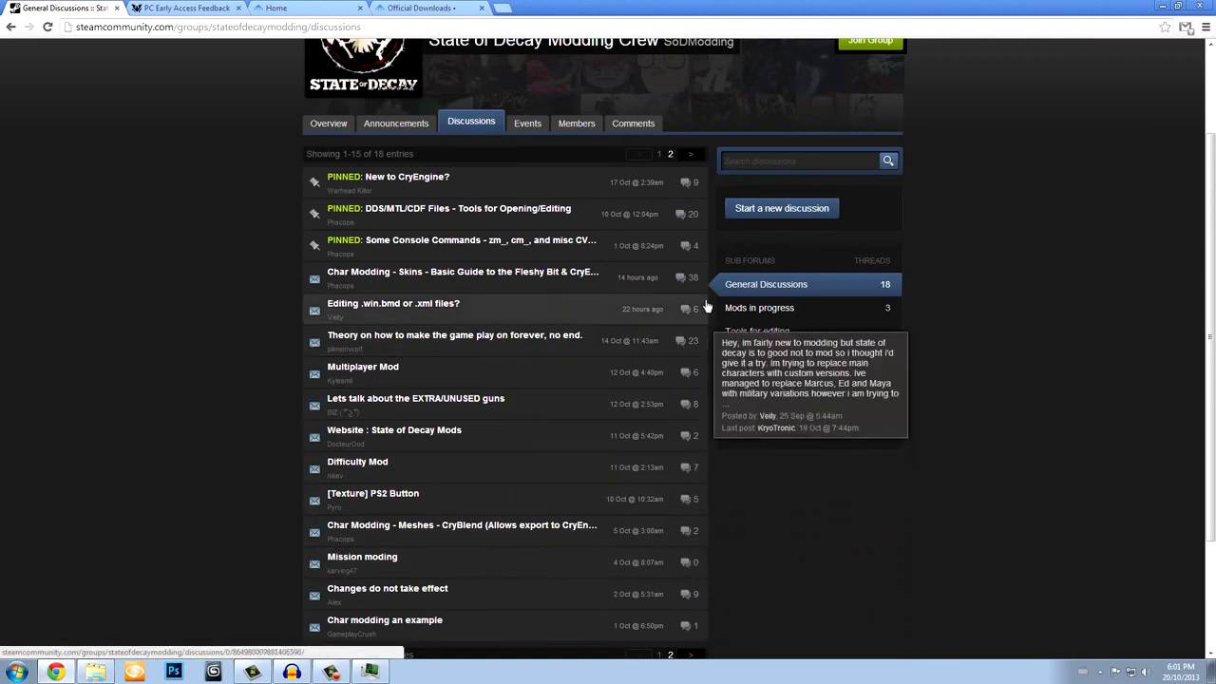
click(691, 654)
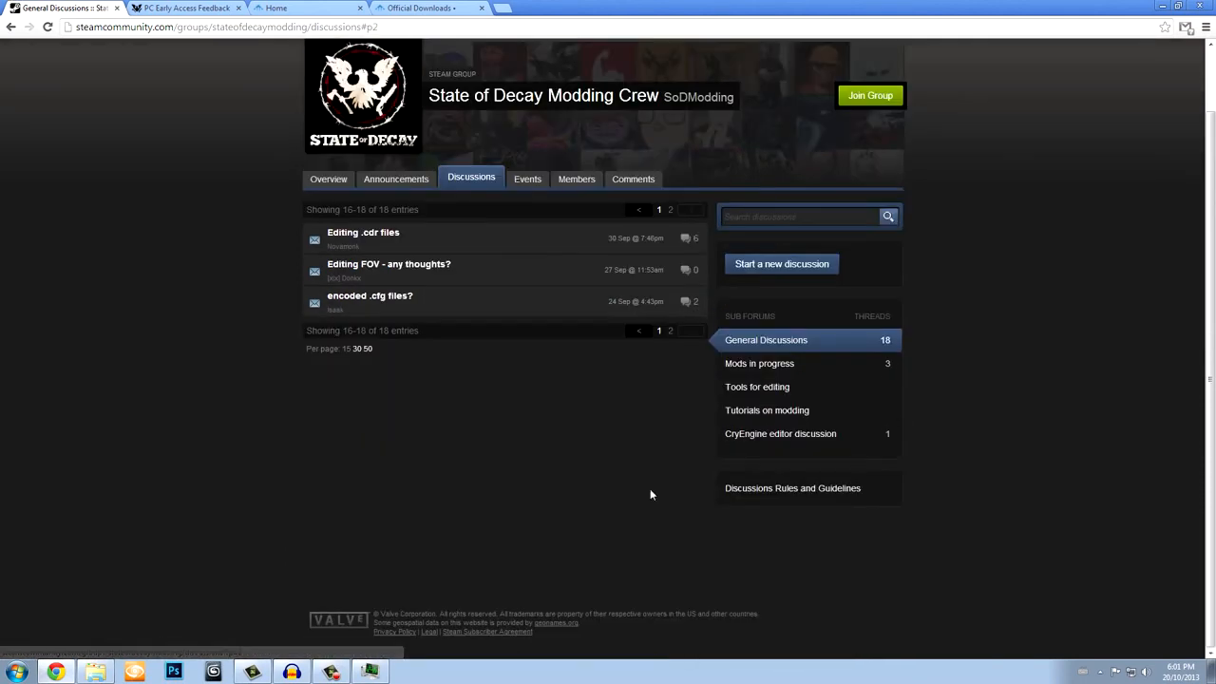
click(637, 333)
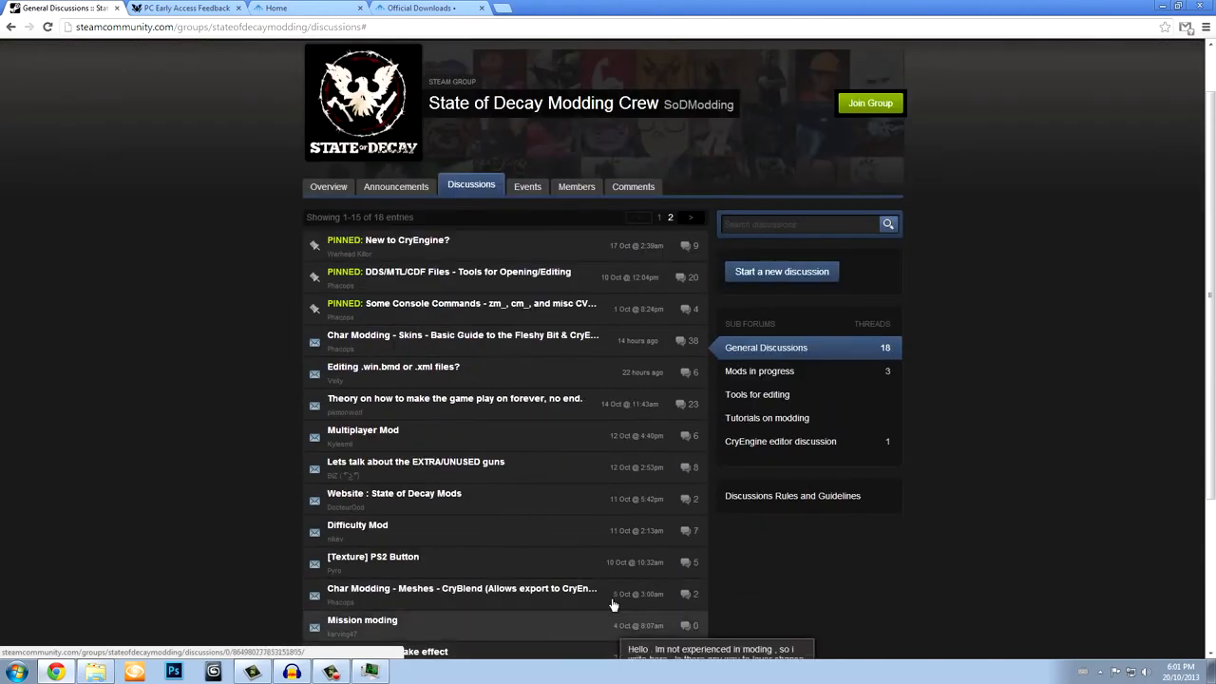
scroll(729, 242, up, 1)
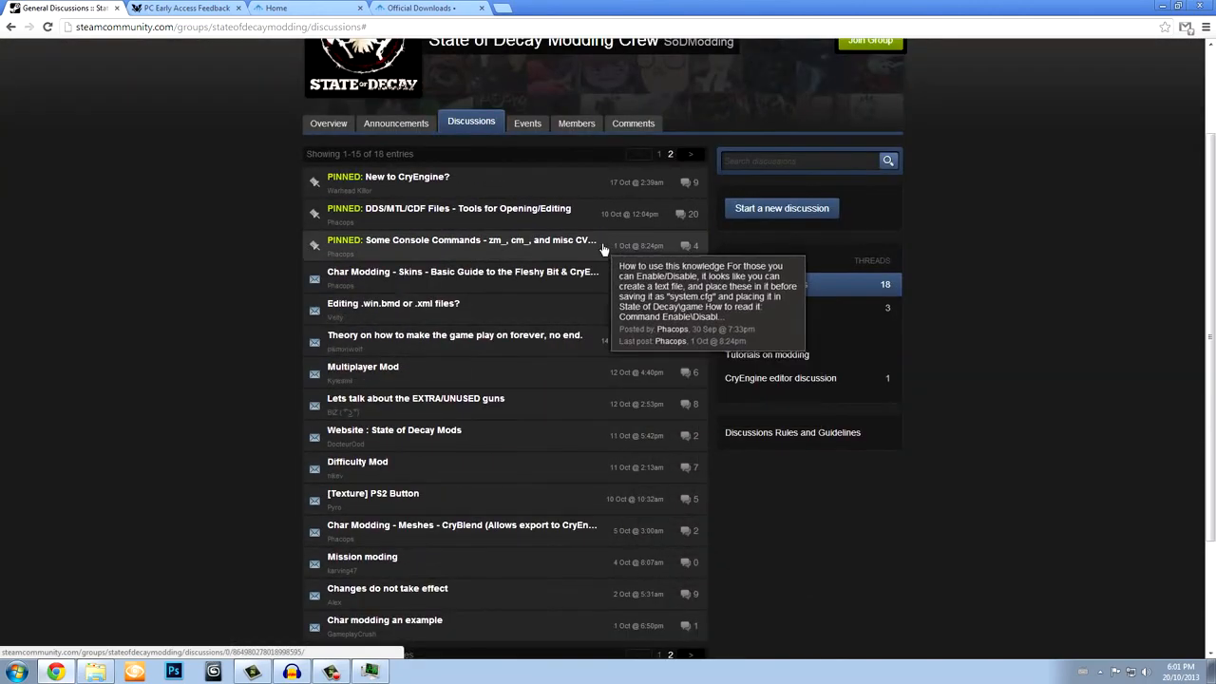